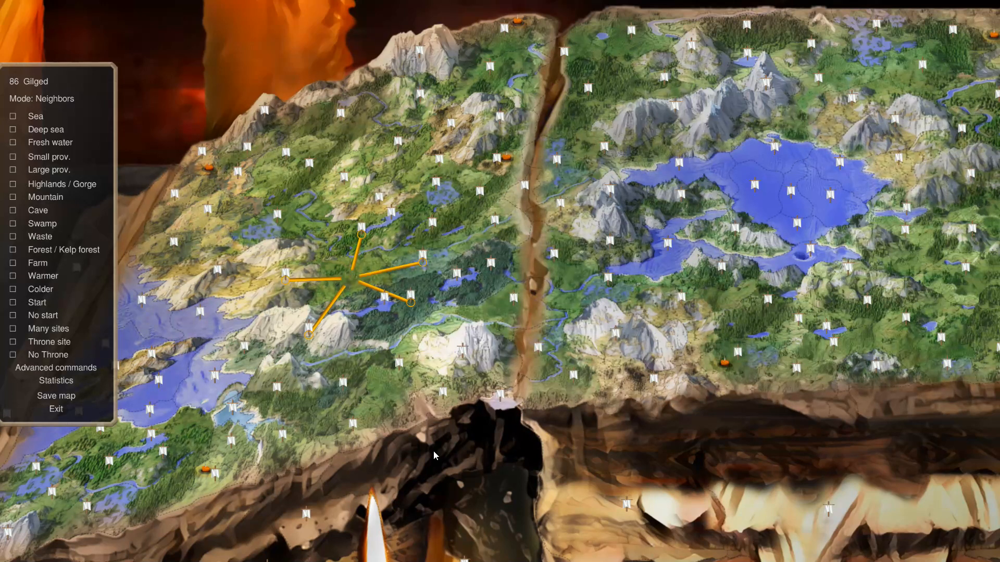
Step: Examine the neighbor connections of provinces across both pages of the book map, from Darwin's End around the large lake to Jabnor's Thicket
click(496, 419)
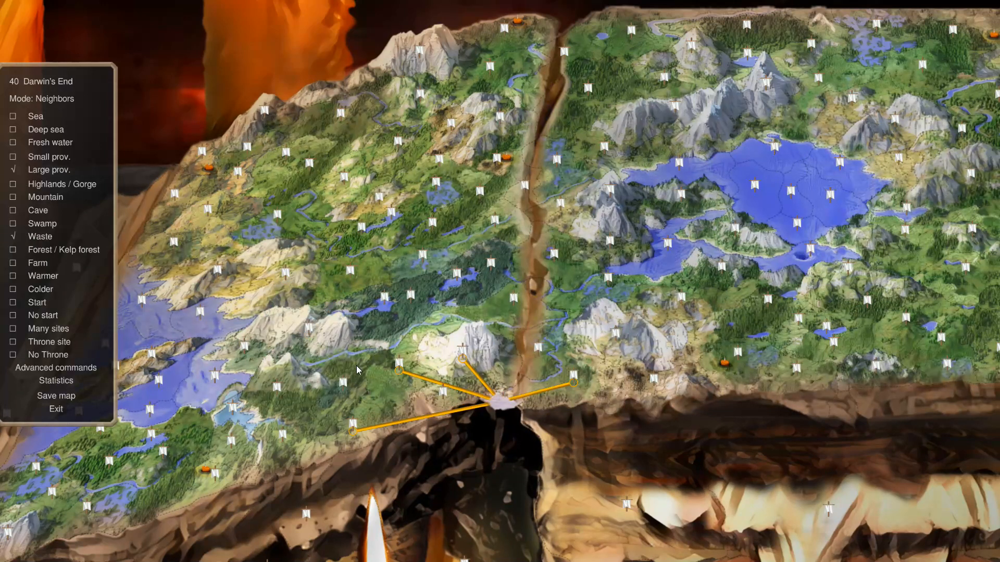
click(356, 288)
click(306, 284)
click(483, 199)
click(623, 152)
click(681, 115)
click(797, 133)
click(832, 145)
click(886, 162)
click(891, 201)
click(902, 265)
click(677, 292)
click(518, 301)
click(416, 301)
click(386, 379)
click(341, 391)
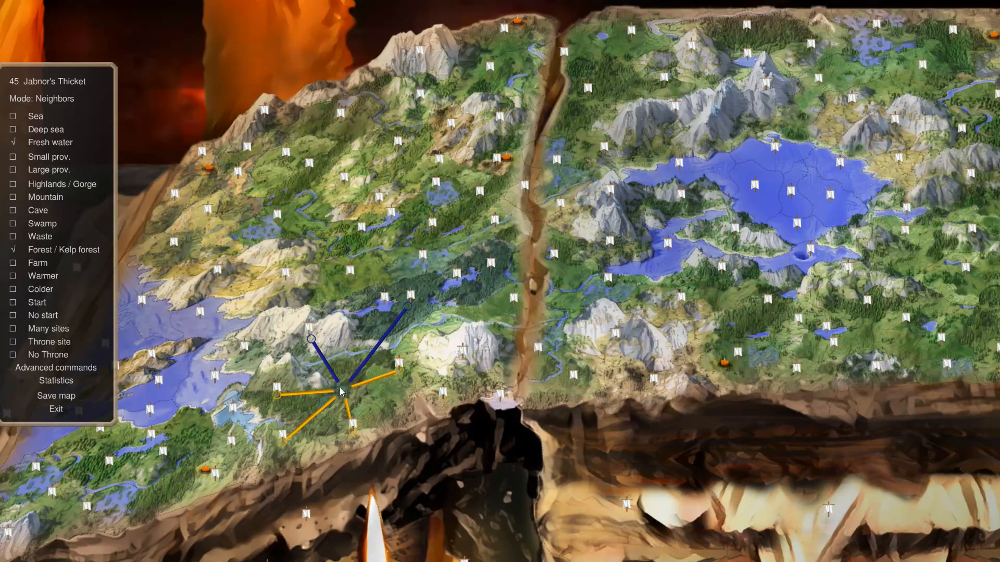
Step: Examine the neighbor connections of Shorty's Gambit beside the book's spine and view them against the whole map
click(358, 420)
click(409, 371)
click(443, 399)
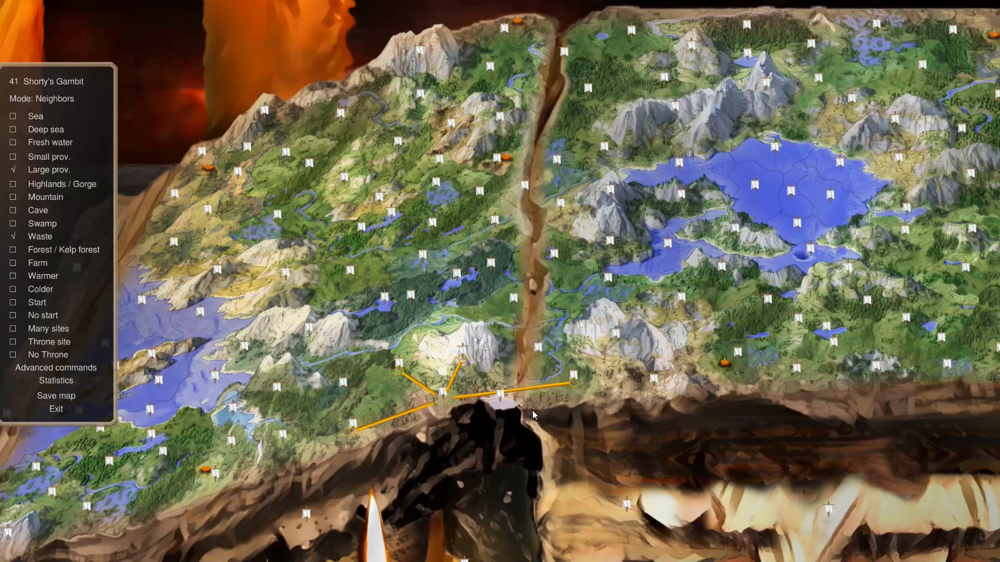
scroll(550, 412, up, 3)
scroll(548, 409, down, 5)
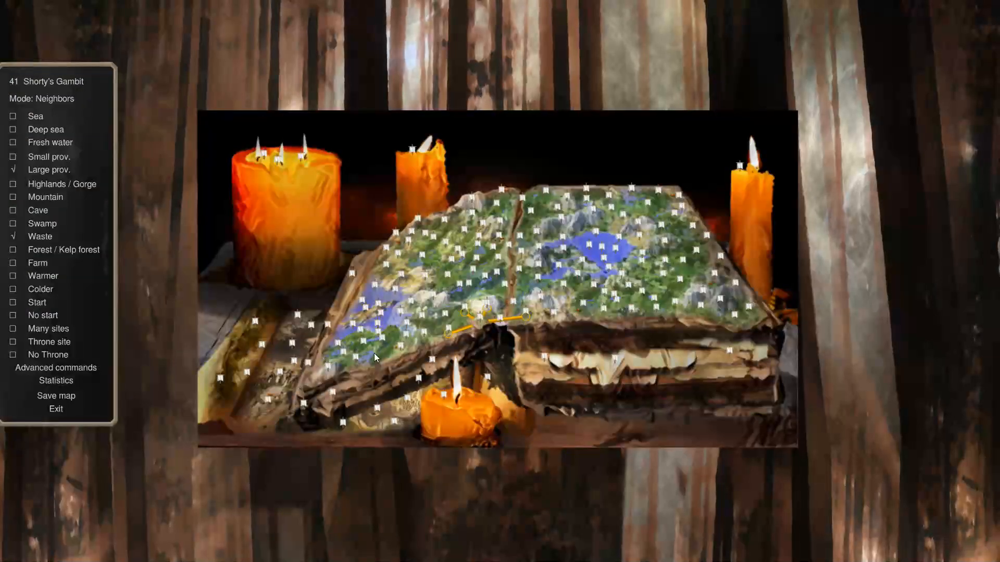
scroll(436, 358, up, 3)
scroll(436, 359, down, 5)
scroll(440, 354, up, 5)
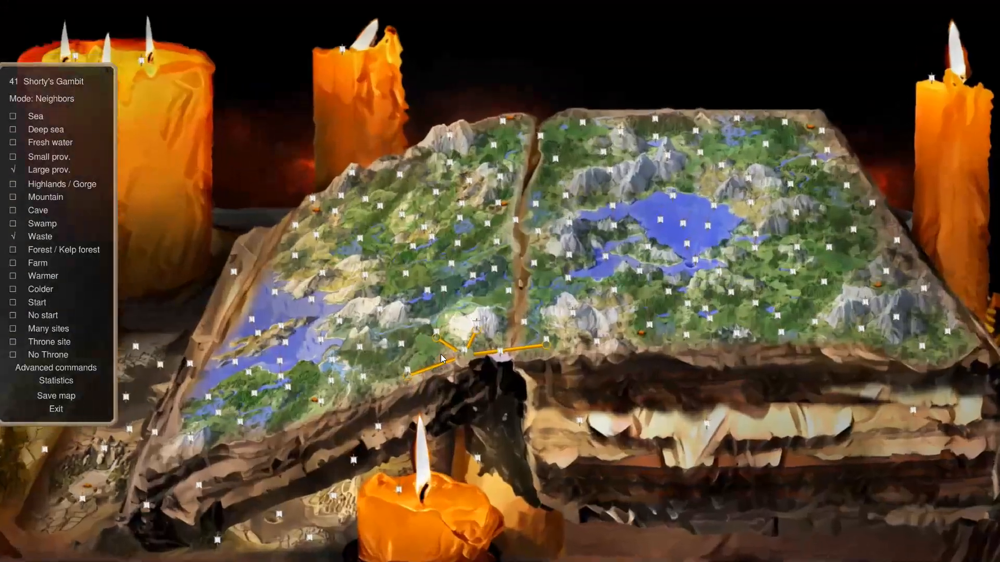
mouse_move(607, 561)
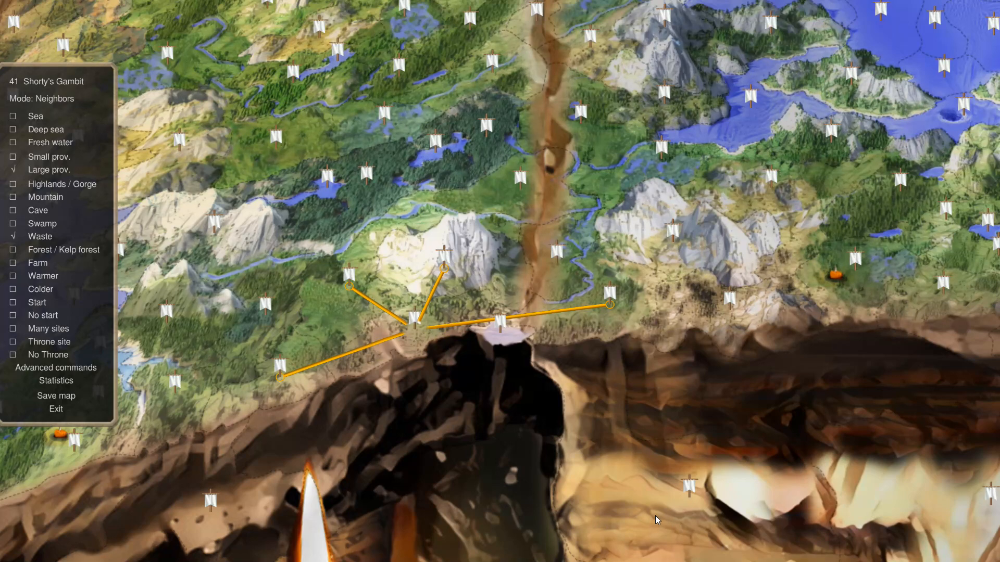
Step: Select the Darwin's End province at the foot of the spine and examine its borders, flag and neighbor connections up close
scroll(655, 516, up, 3)
click(509, 433)
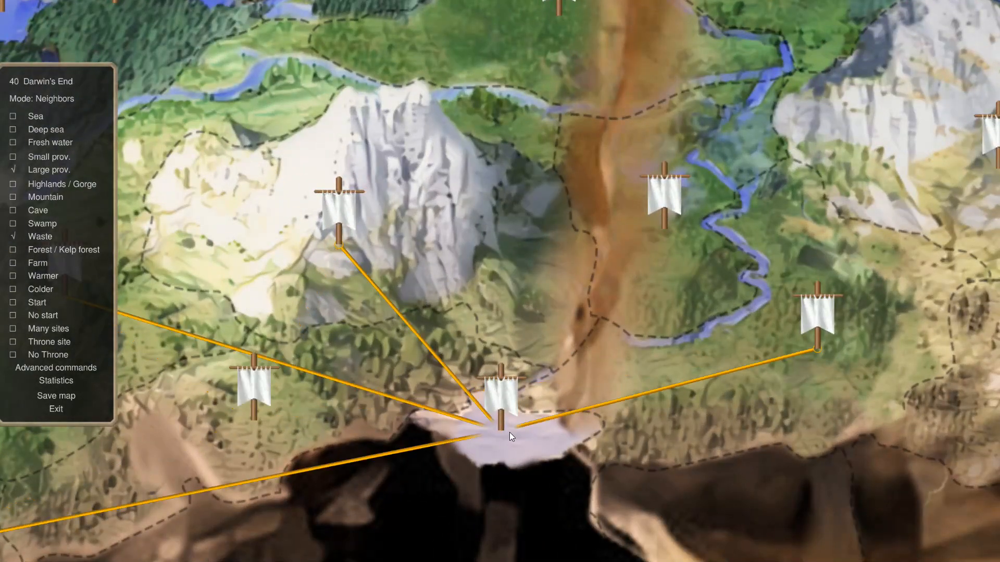
scroll(512, 417, down, 3)
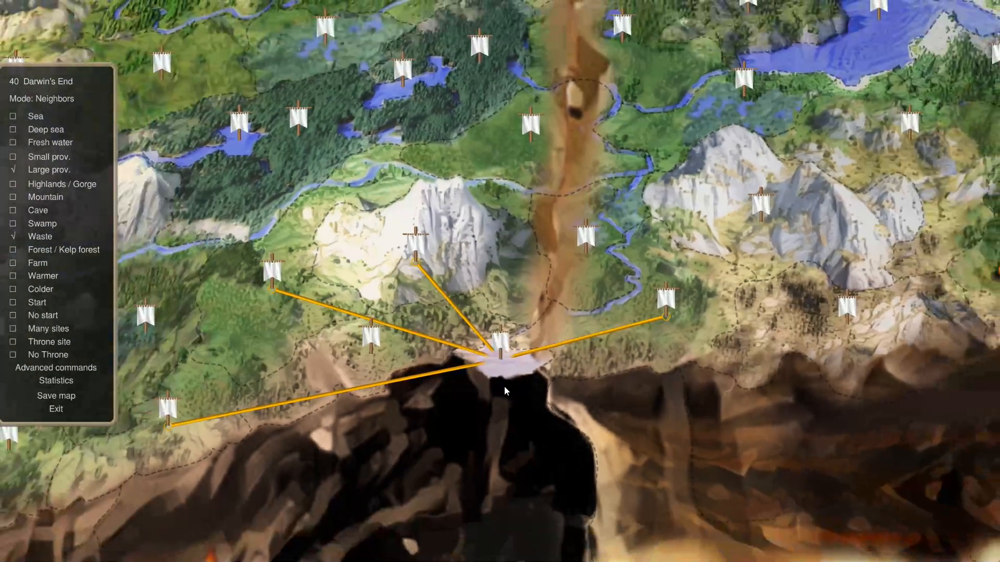
scroll(507, 386, up, 3)
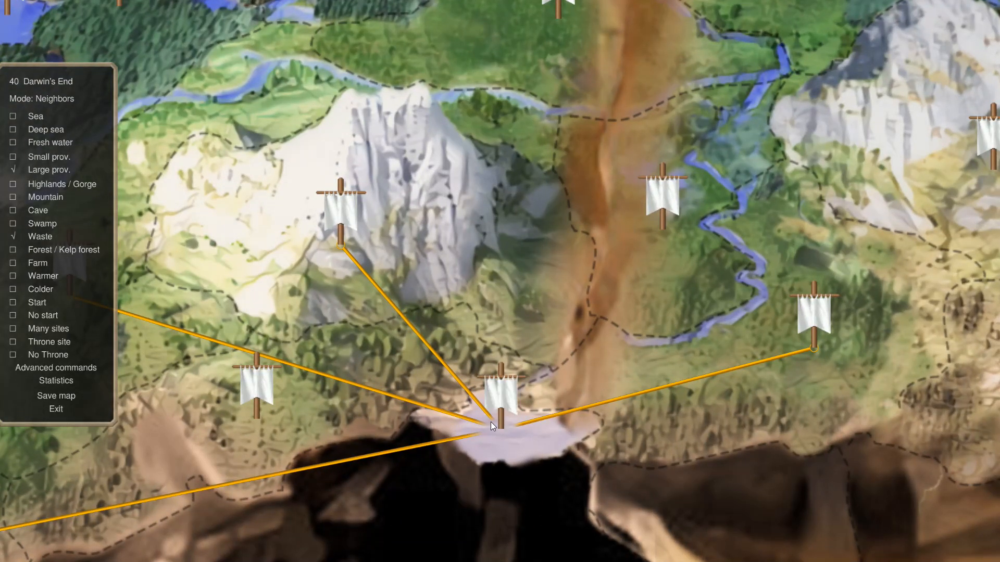
scroll(490, 422, down, 1)
scroll(490, 421, down, 3)
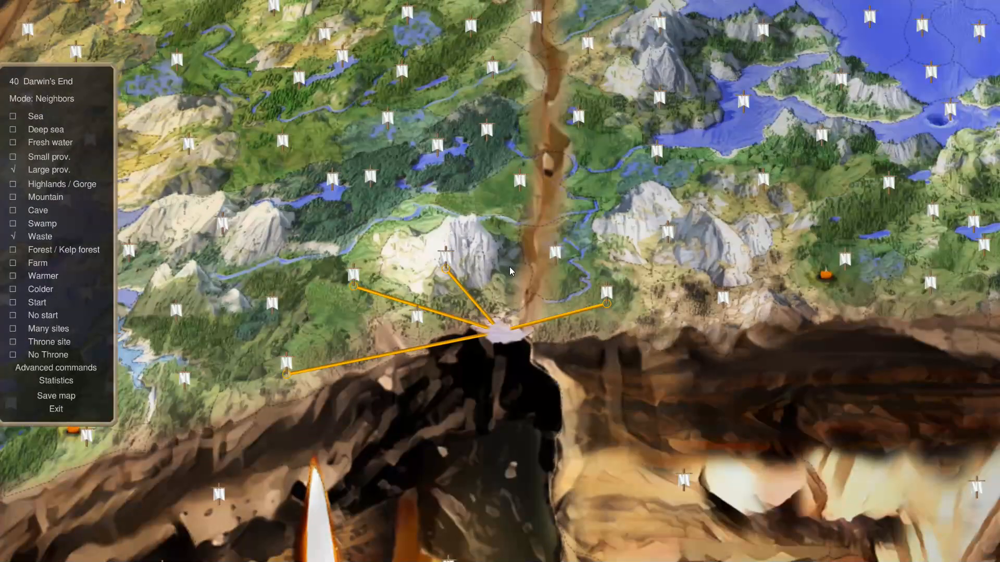
scroll(476, 285, up, 2)
scroll(476, 285, down, 2)
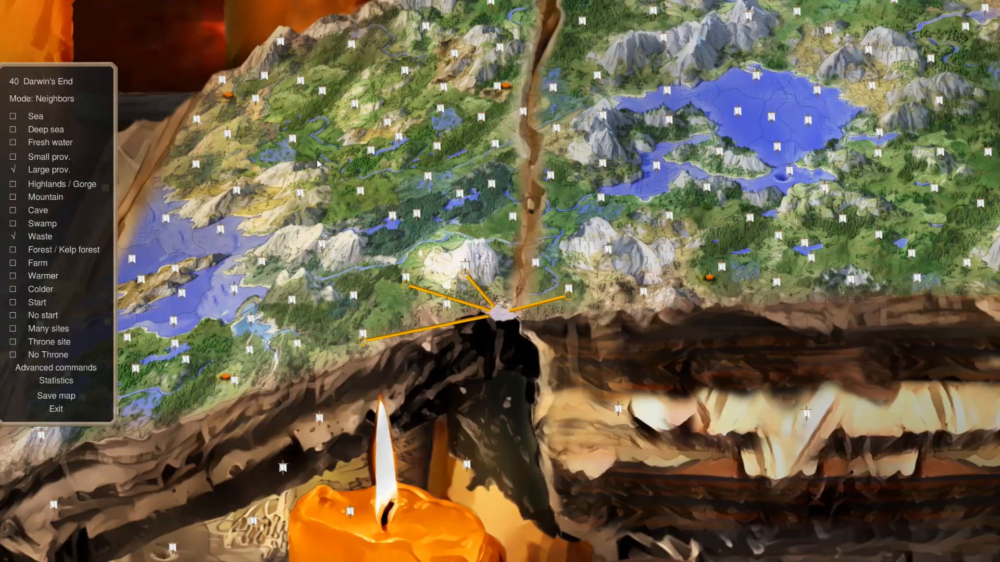
scroll(398, 196, down, 3)
scroll(472, 225, up, 3)
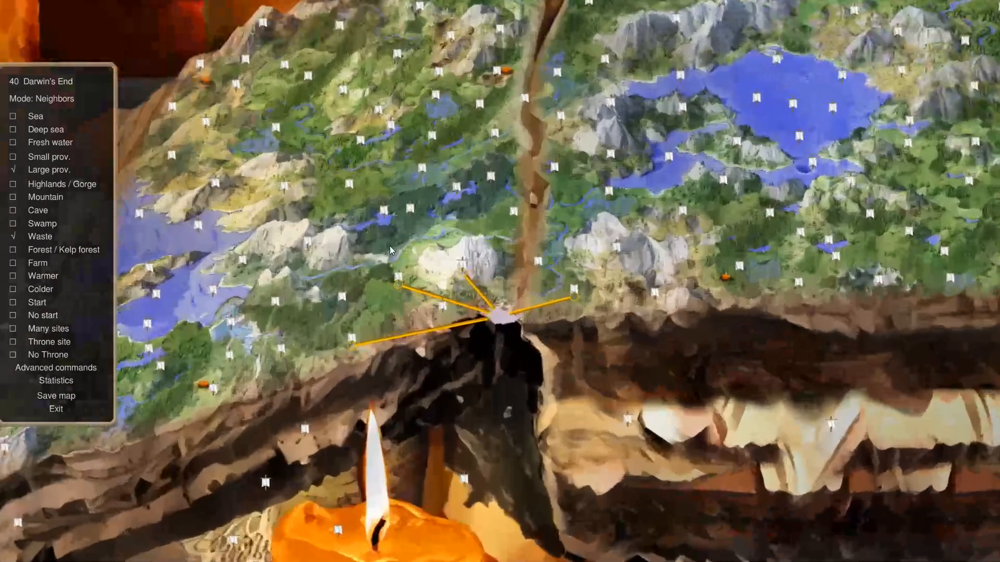
scroll(536, 326, up, 3)
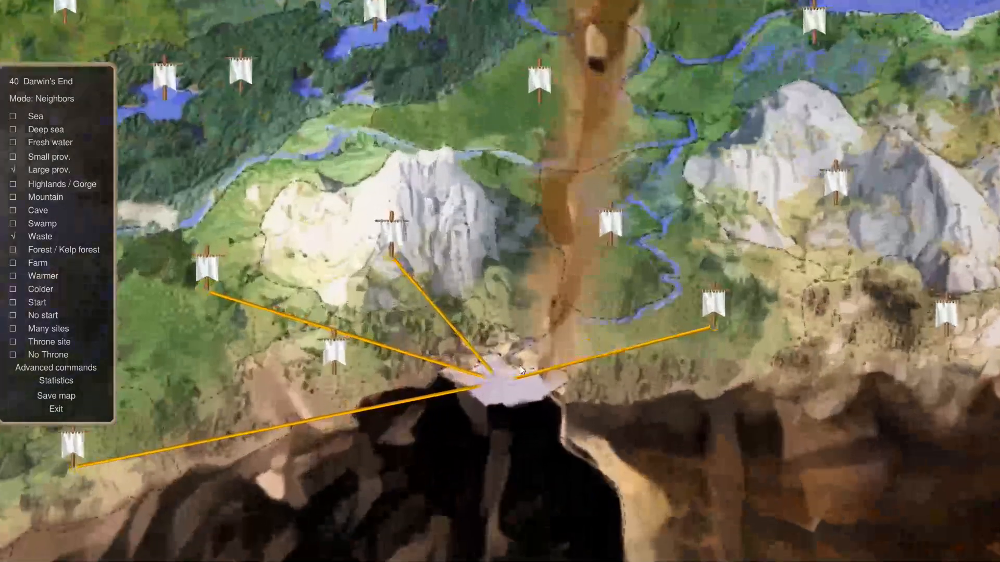
scroll(518, 373, up, 2)
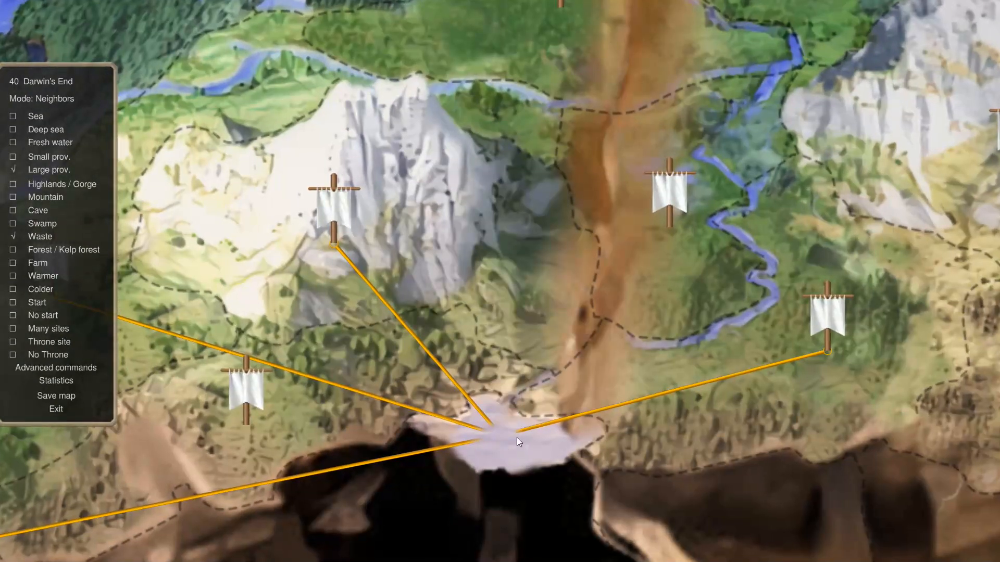
scroll(501, 435, down, 2)
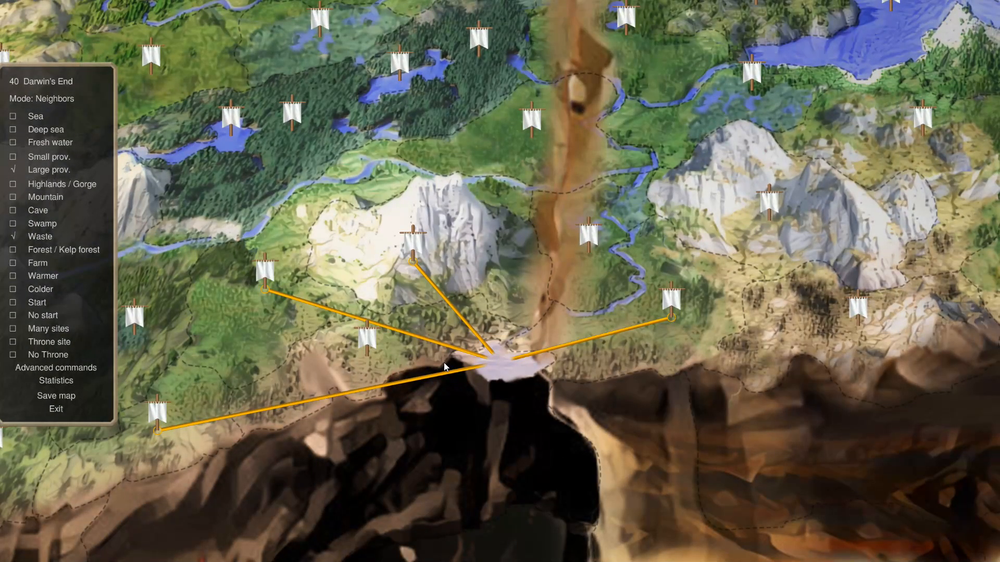
scroll(397, 245, down, 3)
scroll(196, 361, up, 5)
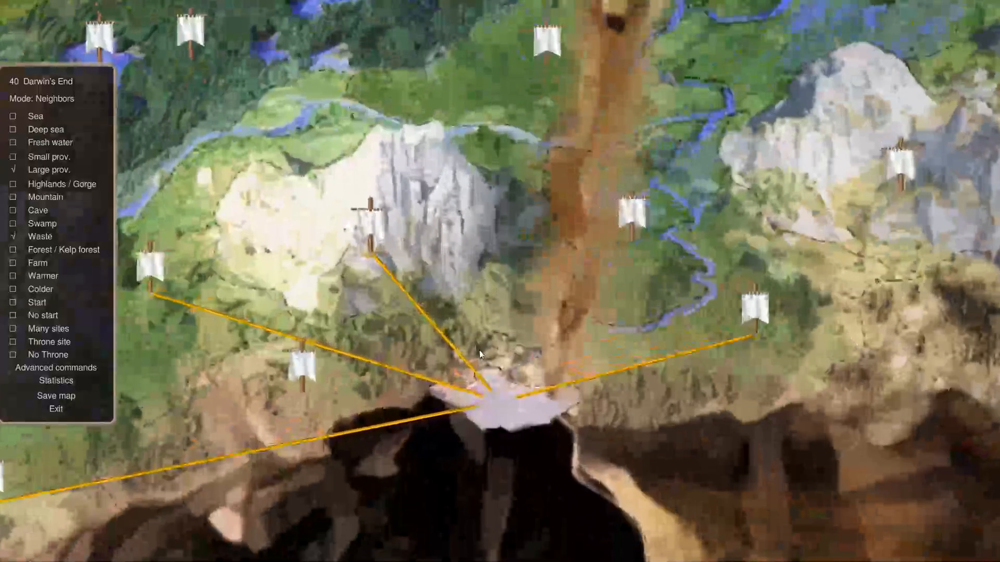
scroll(455, 471, down, 3)
scroll(516, 399, up, 5)
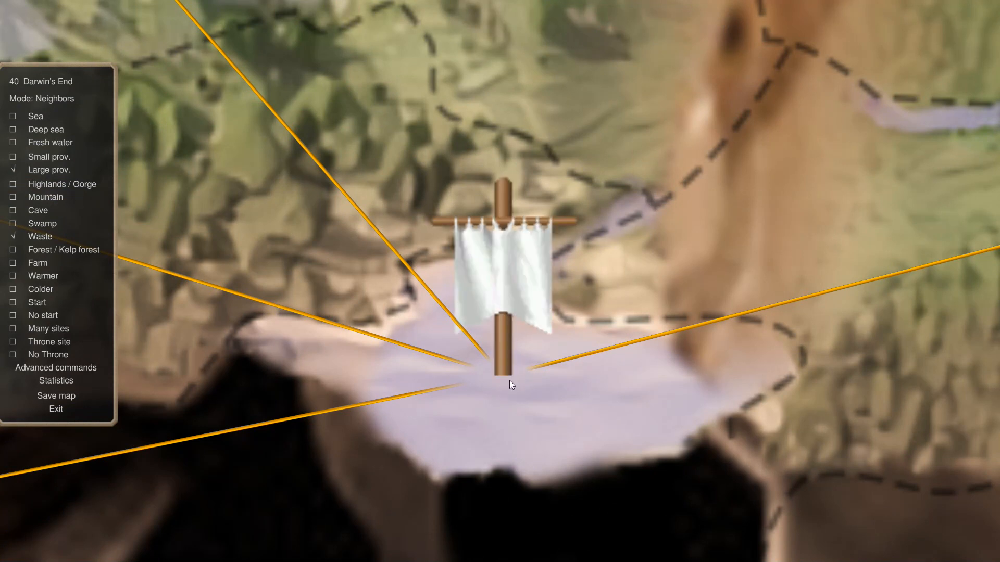
Step: Review the advanced map editor commands for removing a province with Darwin's End selected, applying none of them
click(89, 368)
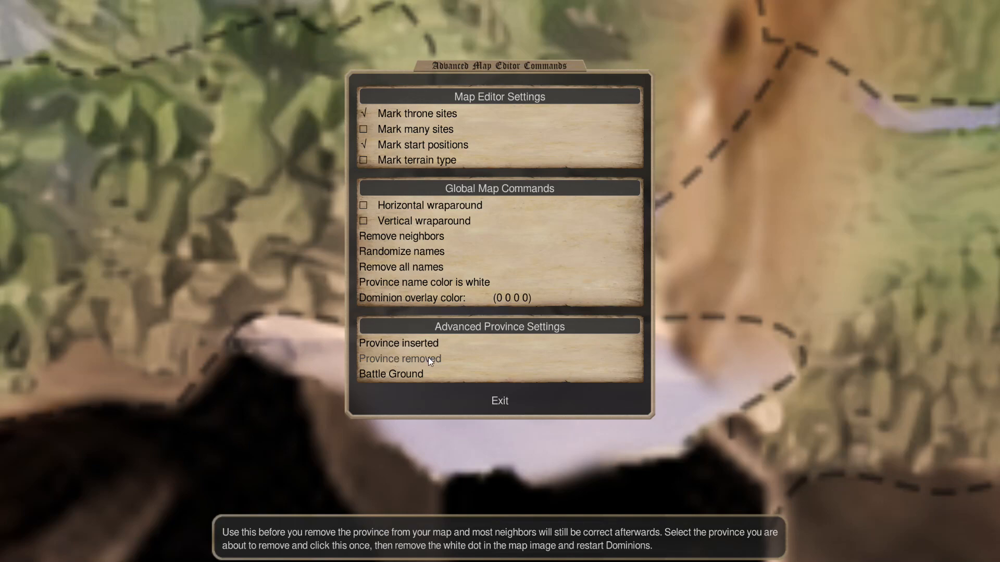
click(499, 400)
scroll(527, 375, down, 7)
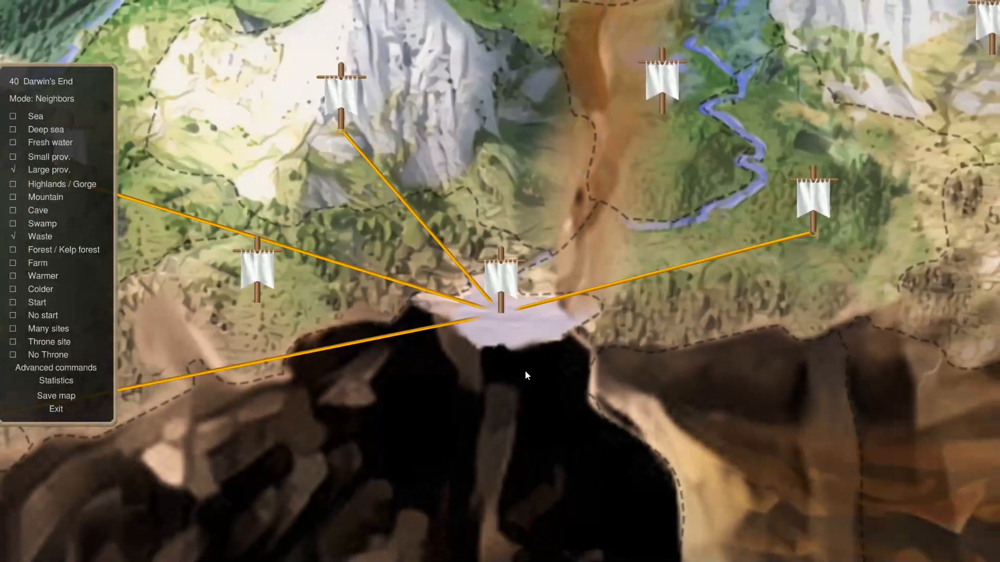
scroll(515, 359, up, 5)
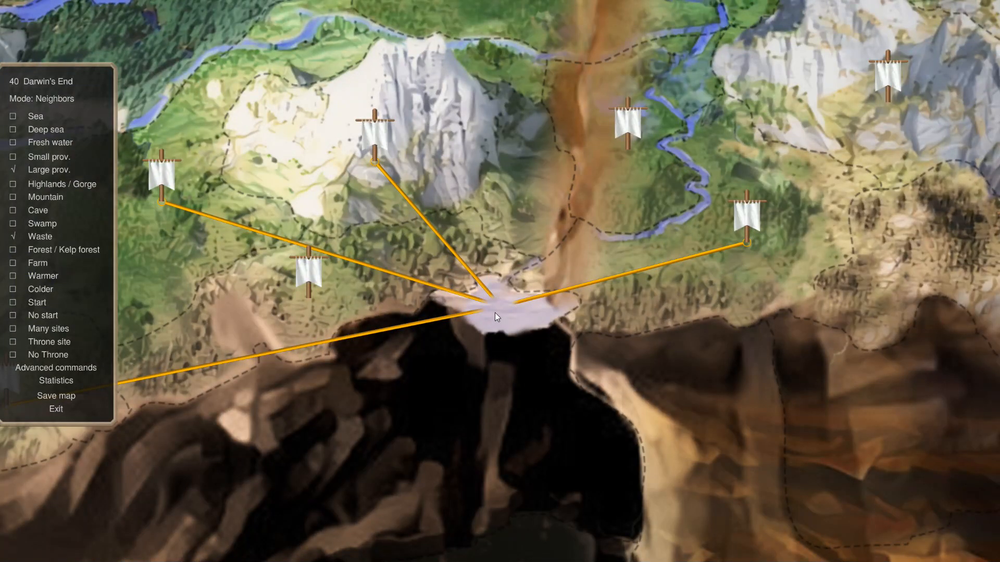
click(66, 367)
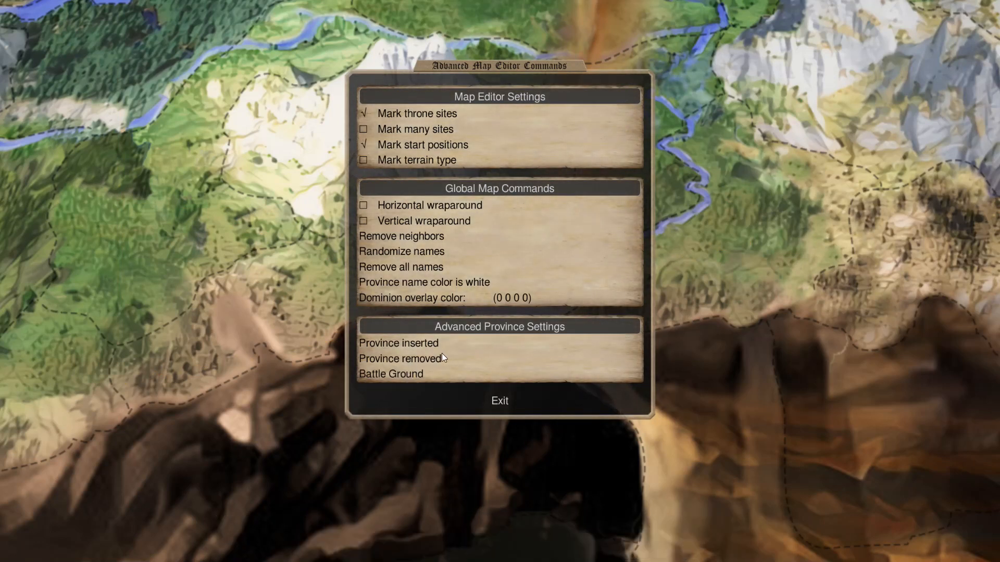
click(490, 402)
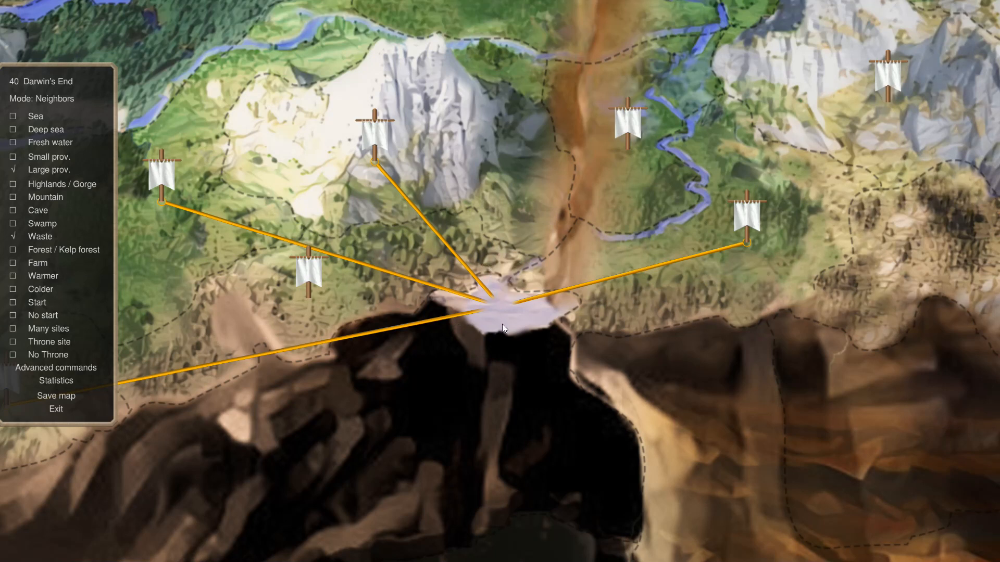
Step: Examine the small pale area of Darwin's End in detail and compare its size with the surrounding provinces and the full map
scroll(503, 311, up, 5)
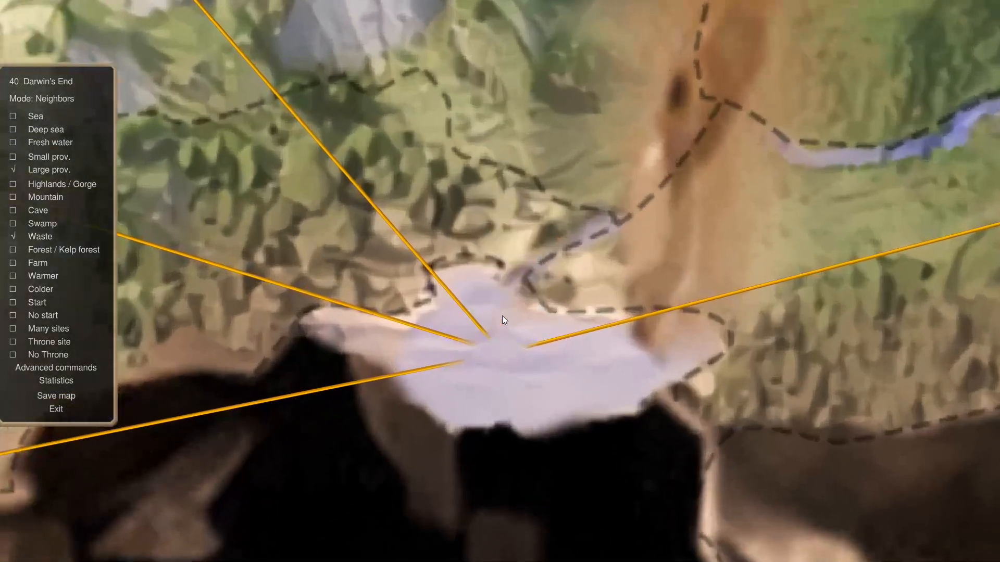
scroll(493, 347, down, 5)
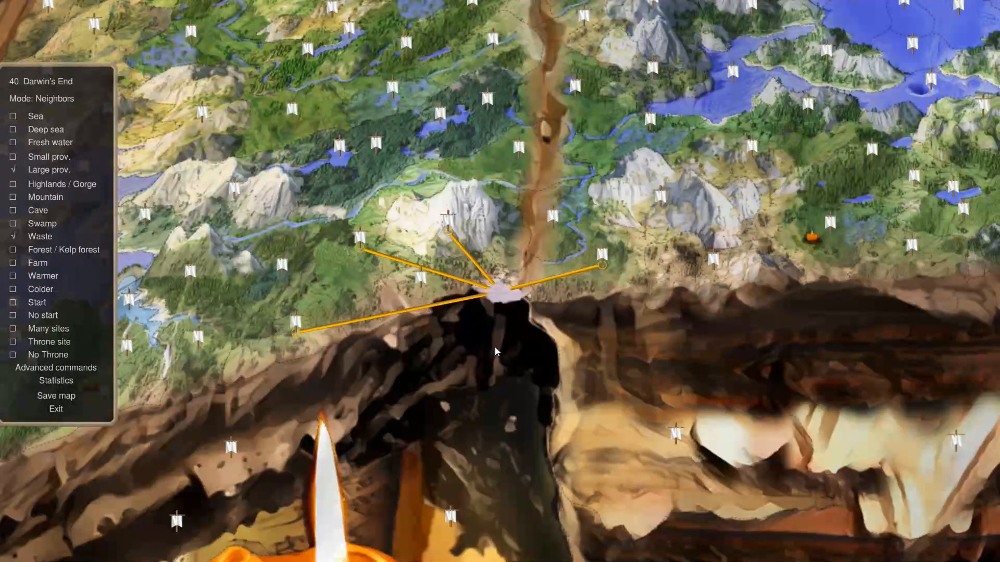
scroll(495, 347, down, 5)
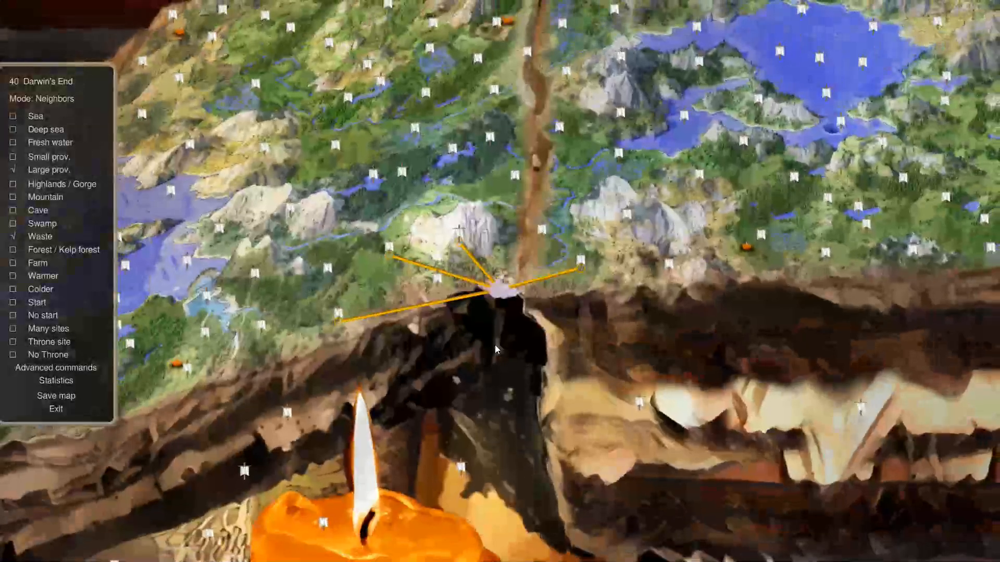
scroll(526, 308, up, 5)
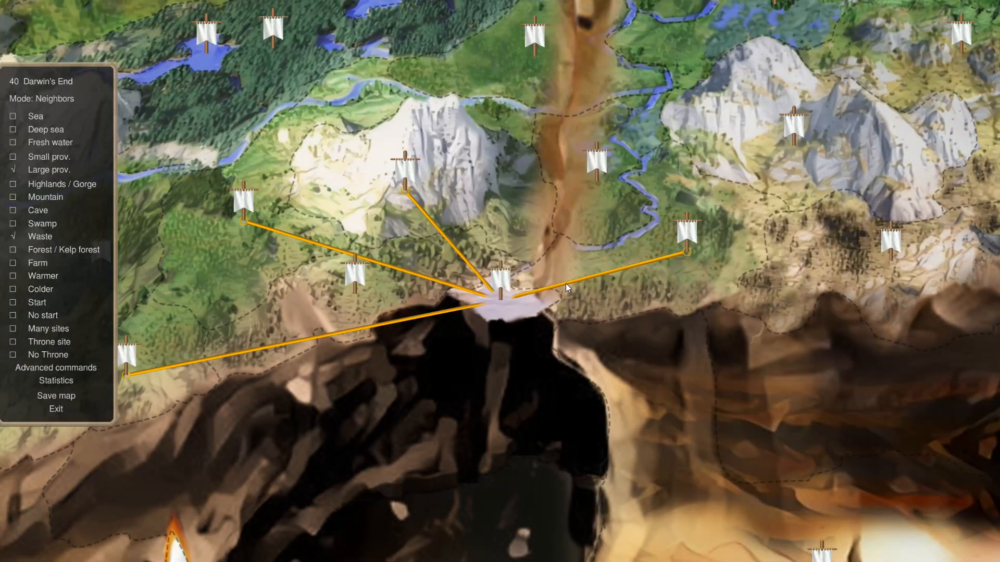
scroll(527, 300, up, 3)
scroll(526, 296, down, 4)
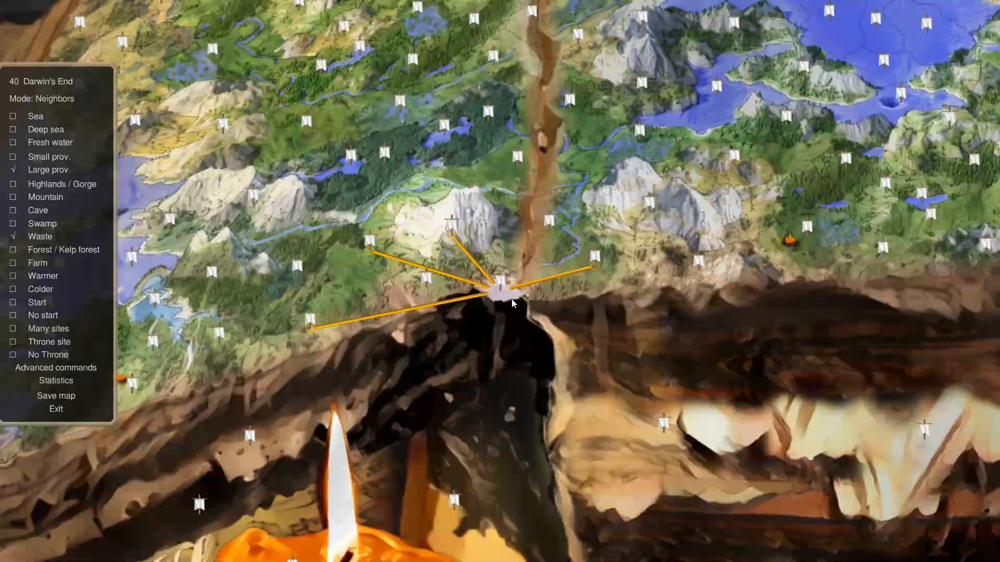
scroll(516, 301, down, 8)
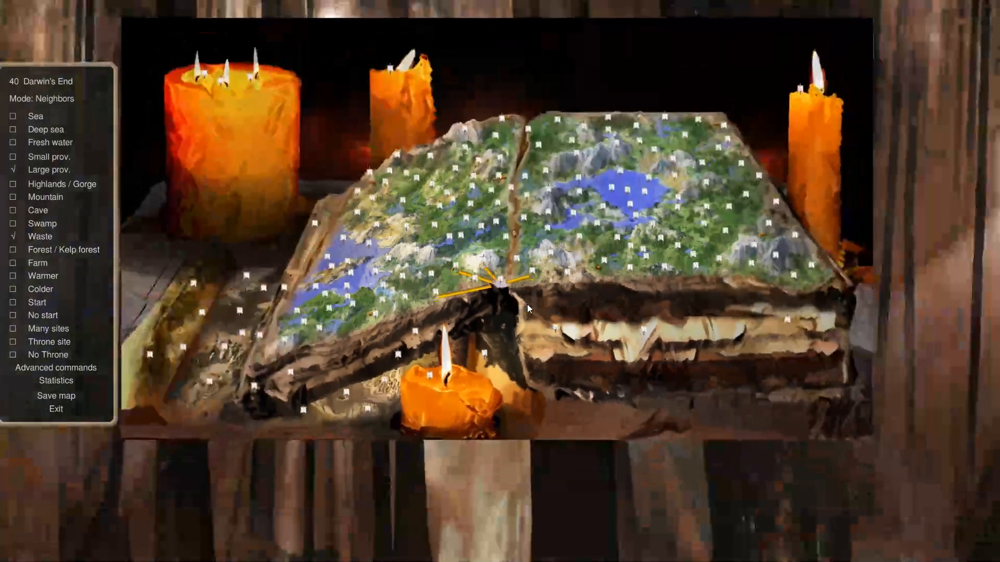
scroll(527, 304, up, 9)
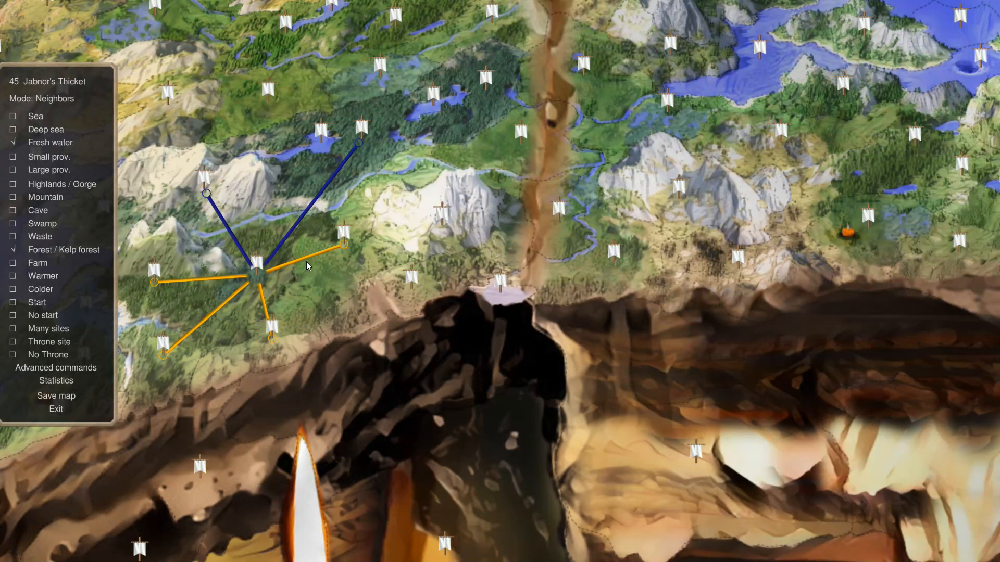
Step: Examine the neighbor connections of A Wading Star on the rear candle and Plothole Plains on the book's left page
scroll(308, 260, down, 2)
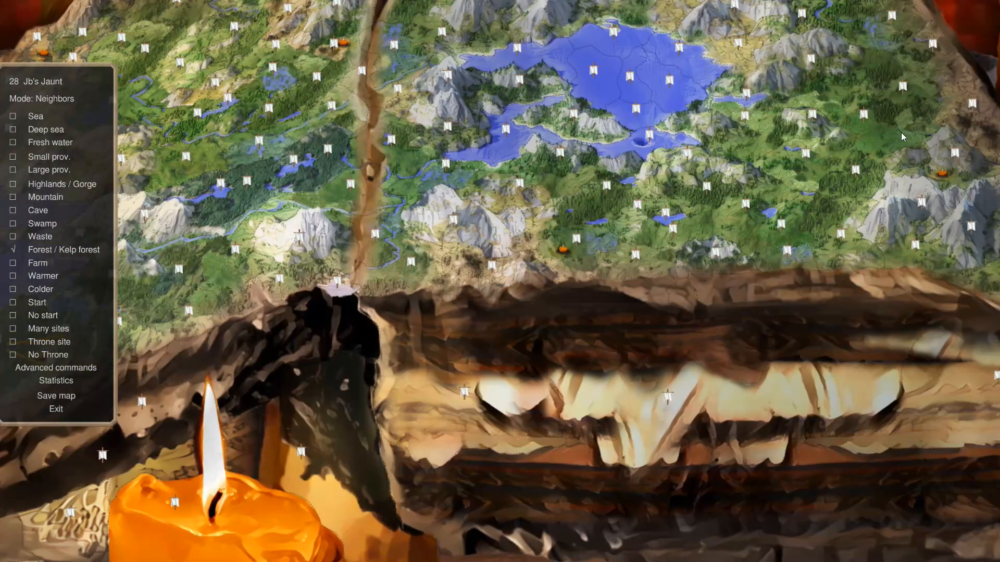
scroll(889, 132, down, 5)
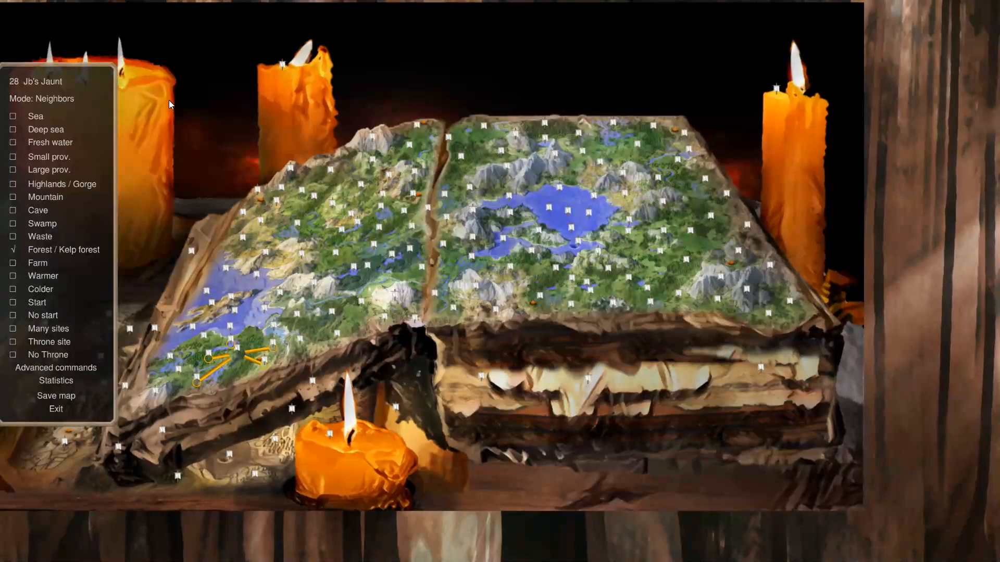
click(287, 70)
middle_drag(259, 149, 309, 191)
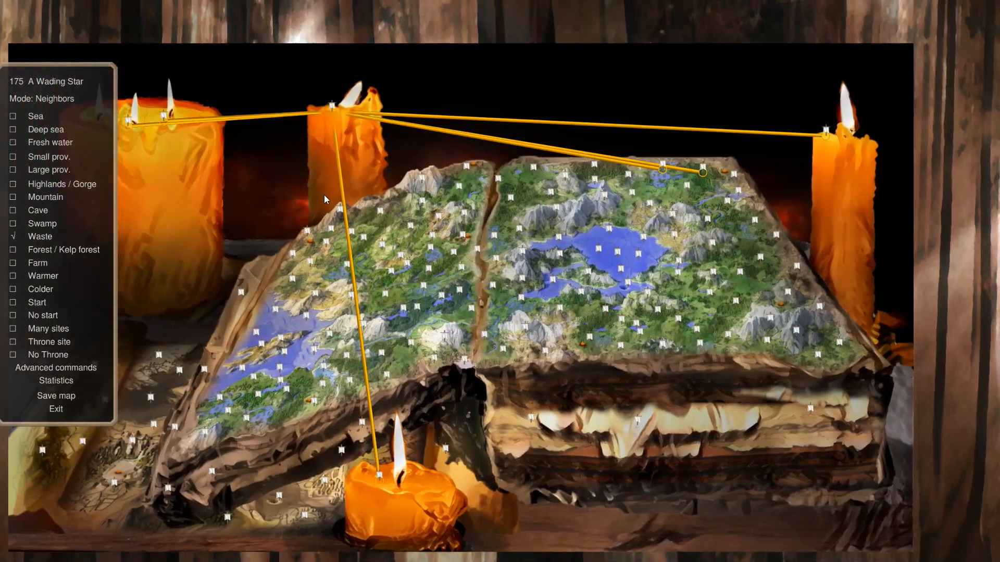
scroll(309, 191, up, 5)
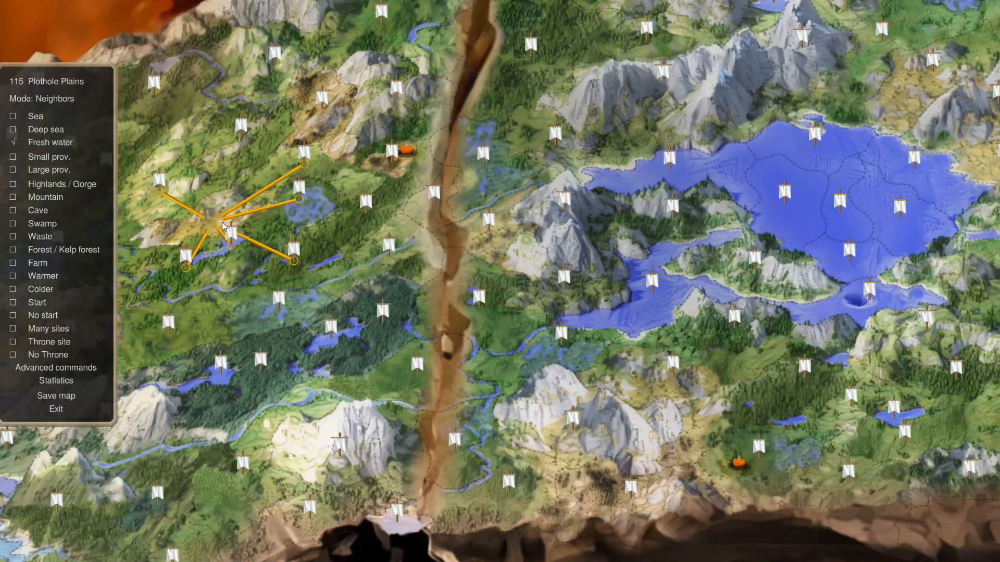
middle_drag(222, 223, 308, 299)
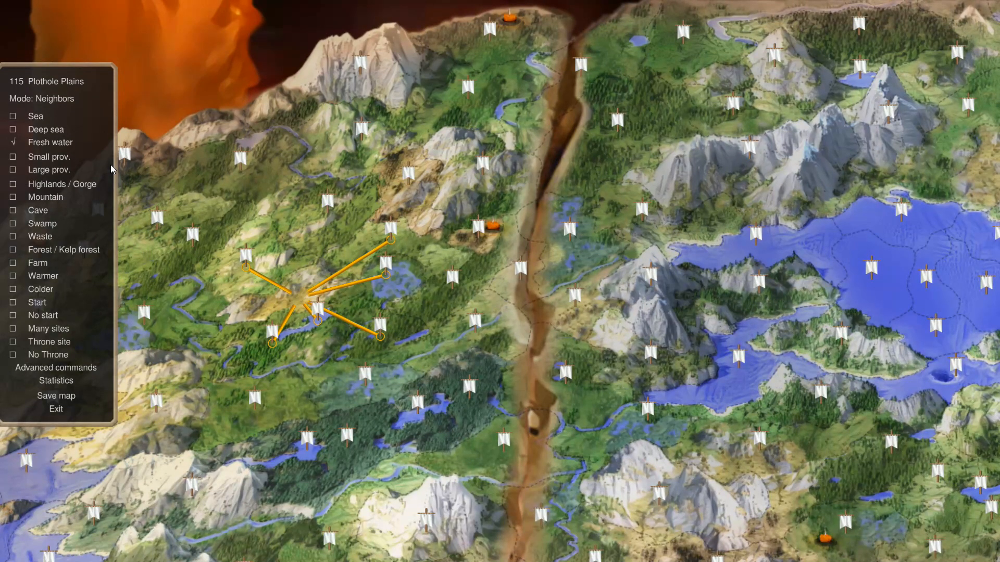
scroll(246, 205, down, 1)
scroll(246, 205, up, 1)
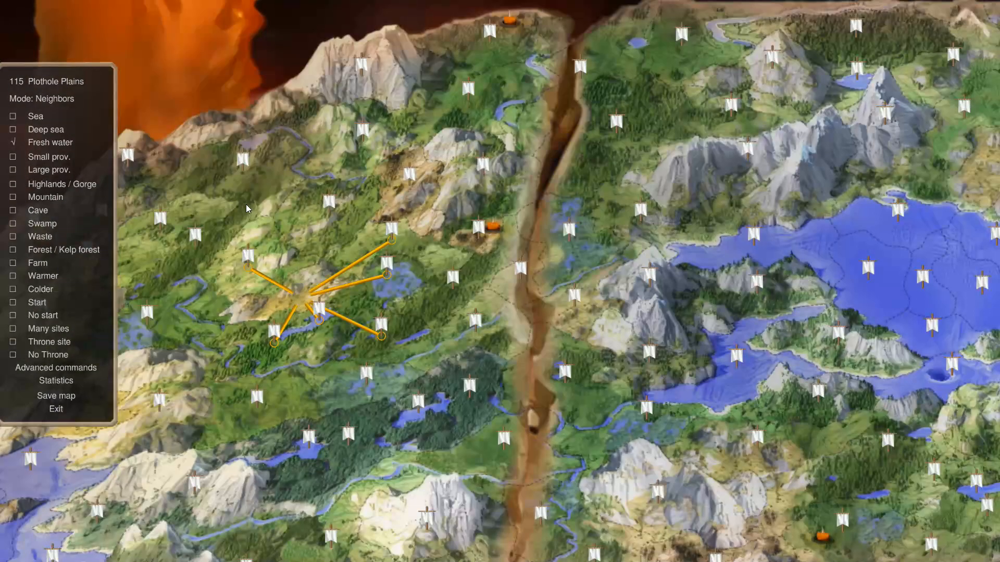
Step: Go to provinces 175, 174, 171 and 172 by number and examine the neighbor connections of the candle-top provinces
text(g175)
key(Return)
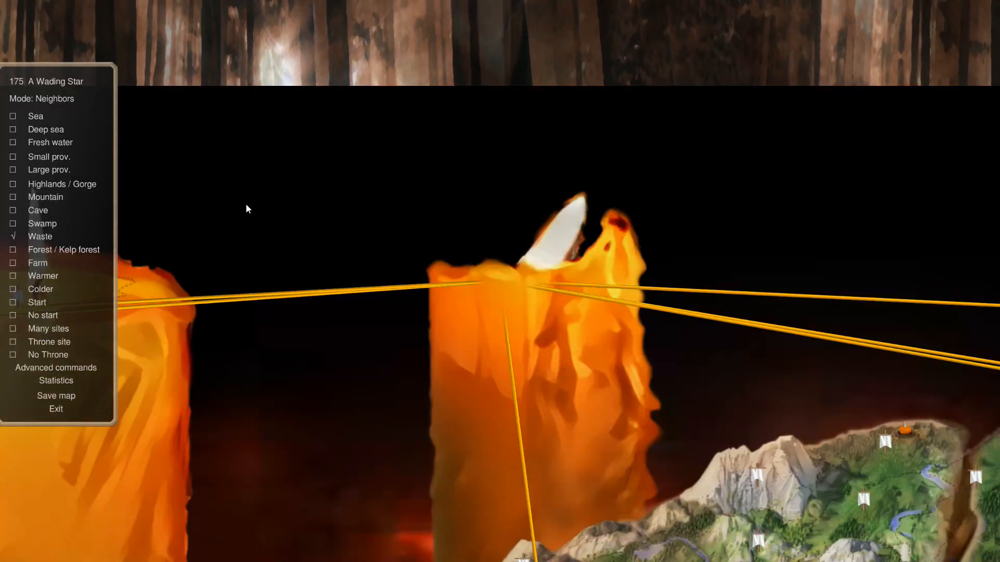
text(g174)
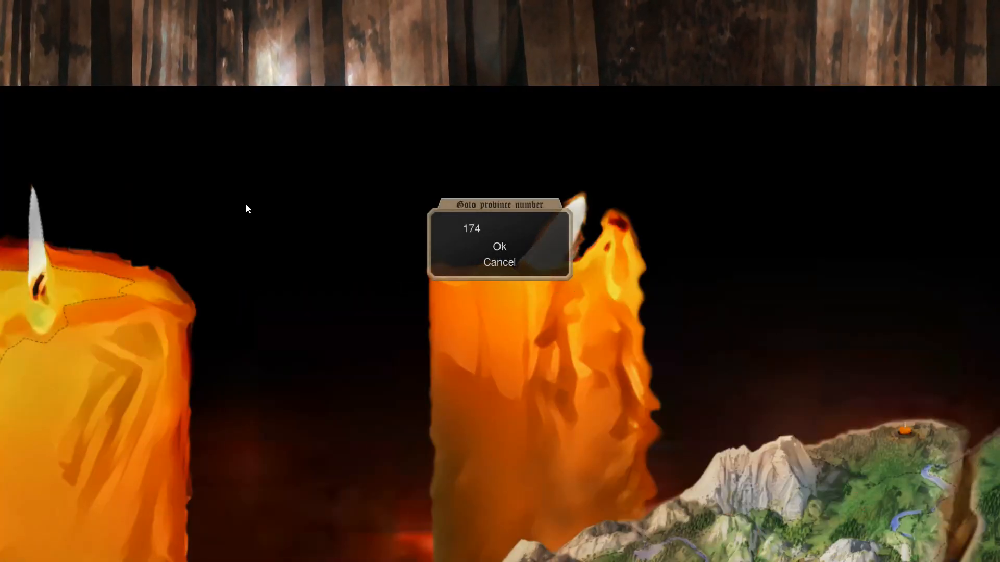
key(Return)
text(g)
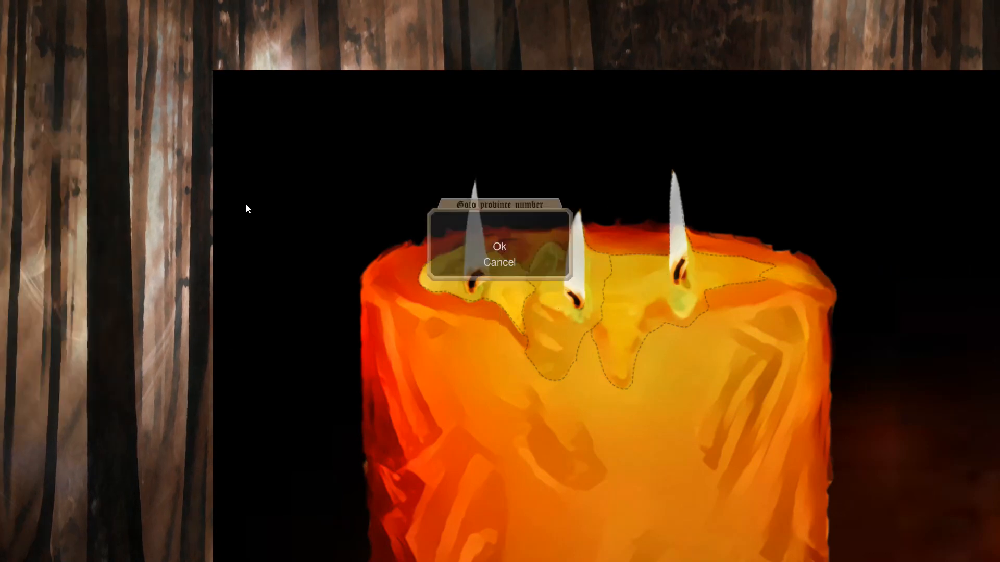
text(1)
text(75)
key(Return)
text(g171)
key(Return)
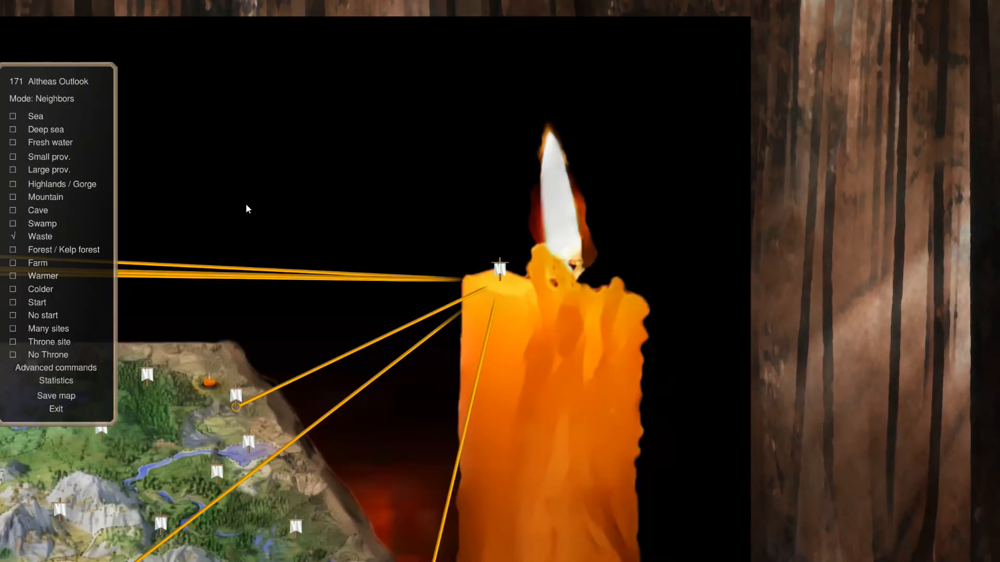
text(g172)
key(Return)
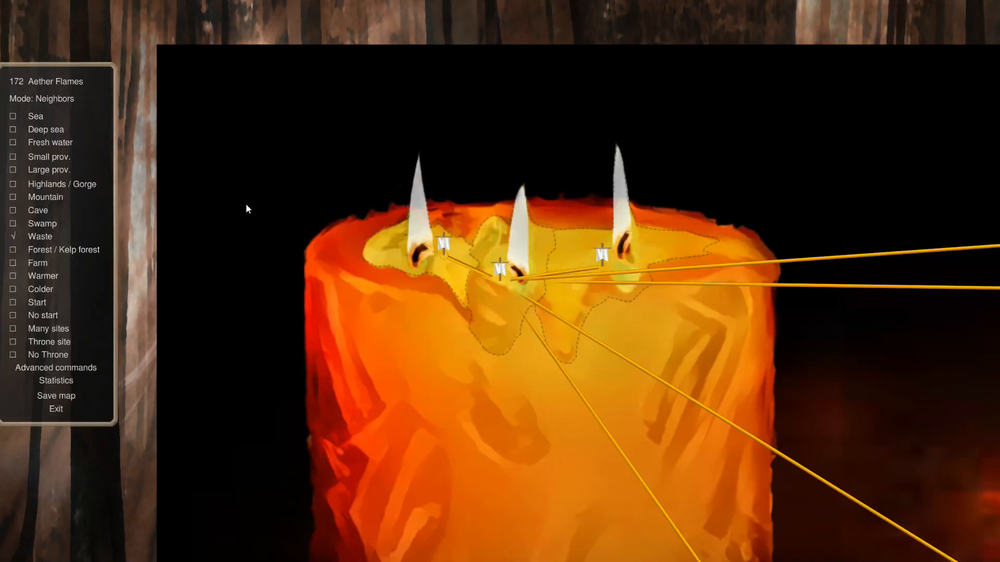
Step: Go to province 170 and connect Maerlande Mangroves to the province just east of the small candle near the page's upper corner
text(g170)
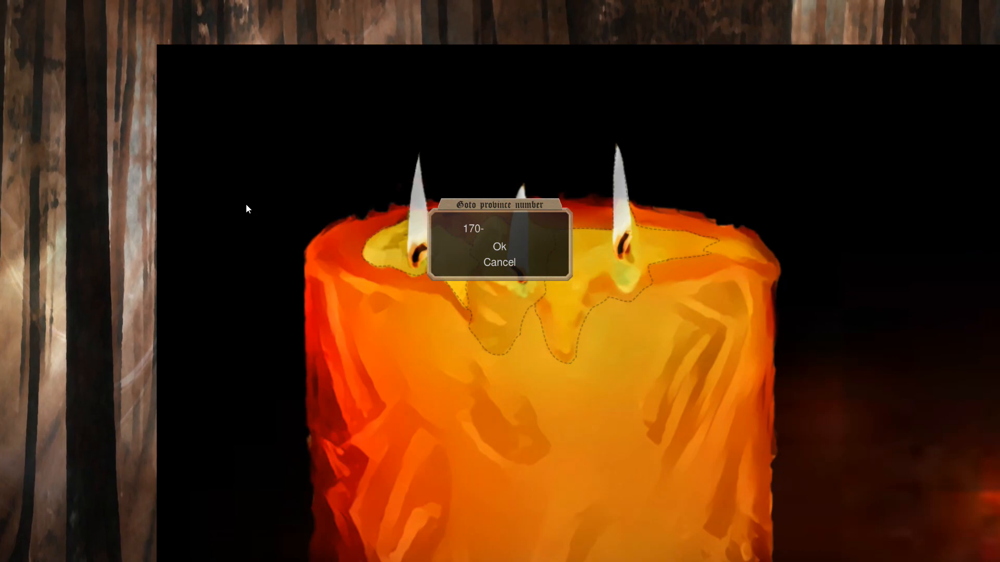
key(Return)
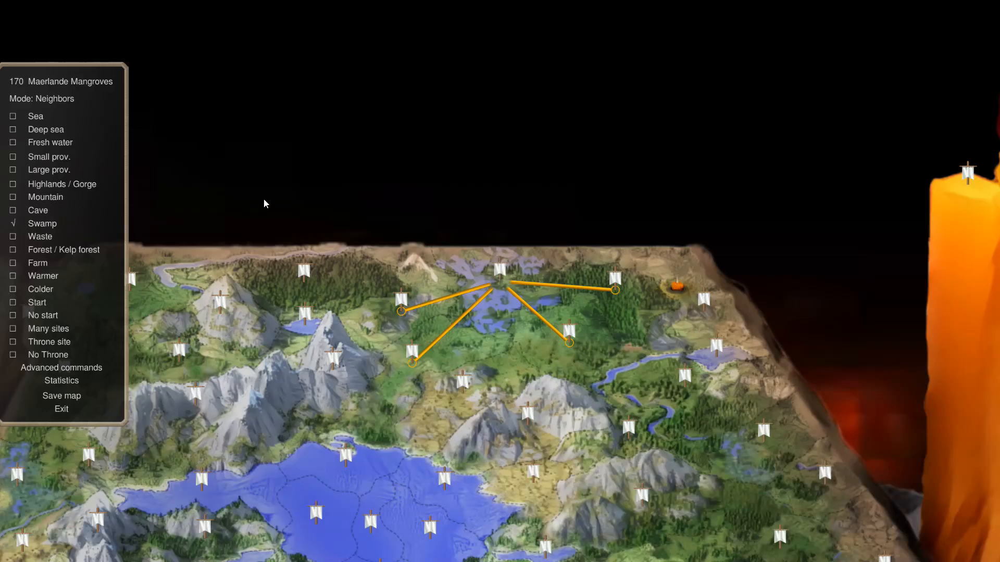
scroll(319, 278, up, 5)
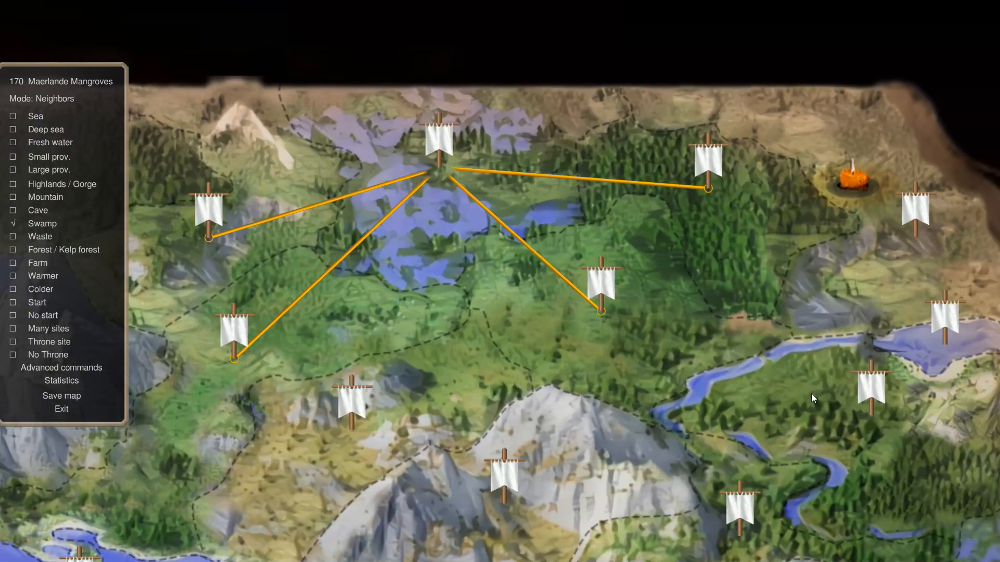
scroll(770, 338, down, 3)
click(822, 241)
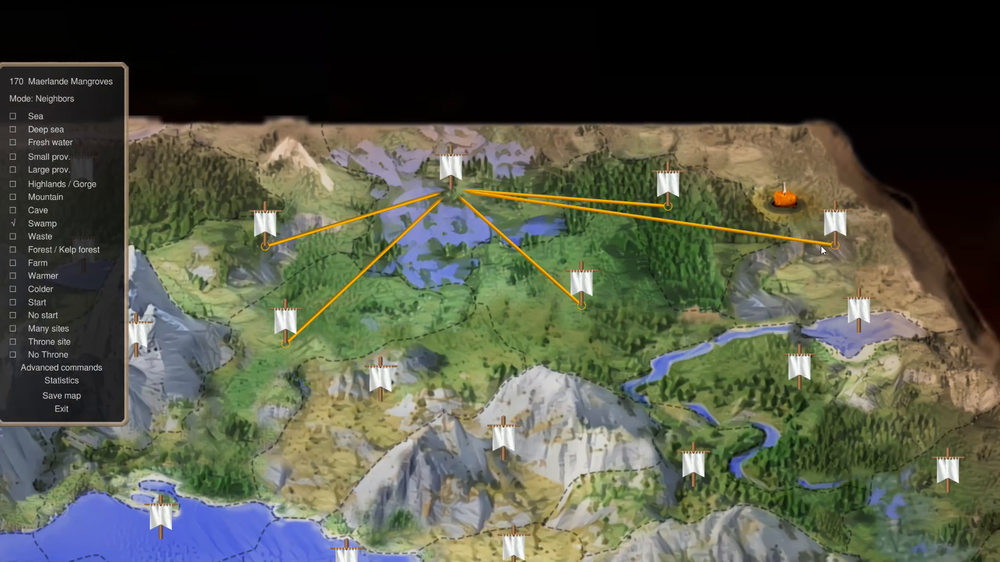
Step: Go to province 169, Harkonens, and compare its neighbor connections with those of Dwarven Halls on the adjacent mountain
text(g169)
key(Return)
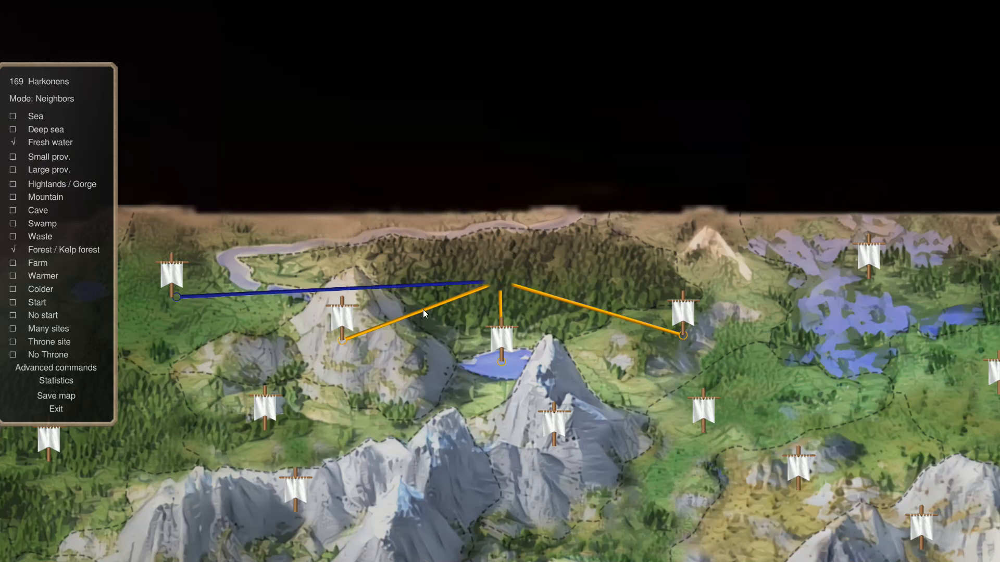
click(384, 342)
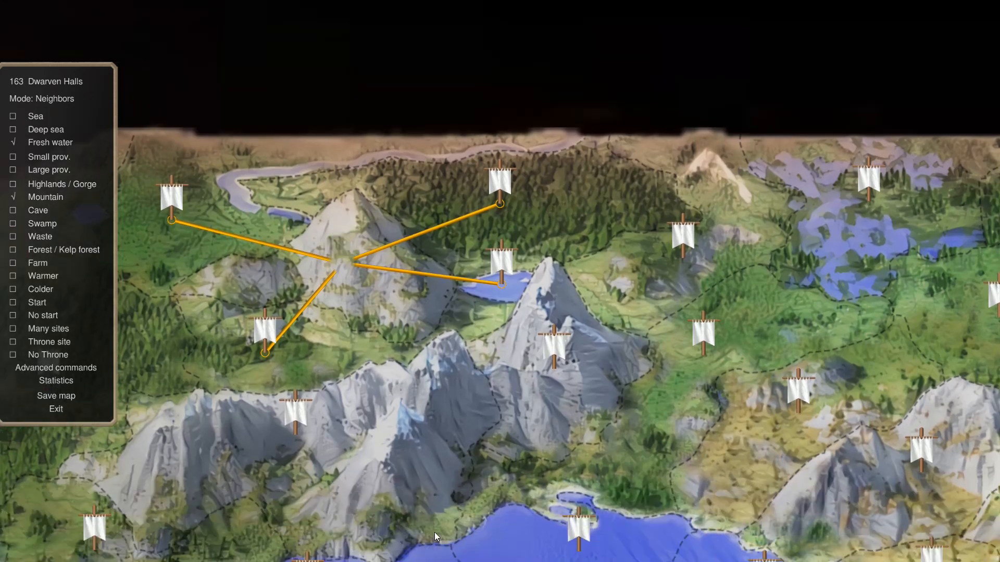
click(464, 236)
click(381, 265)
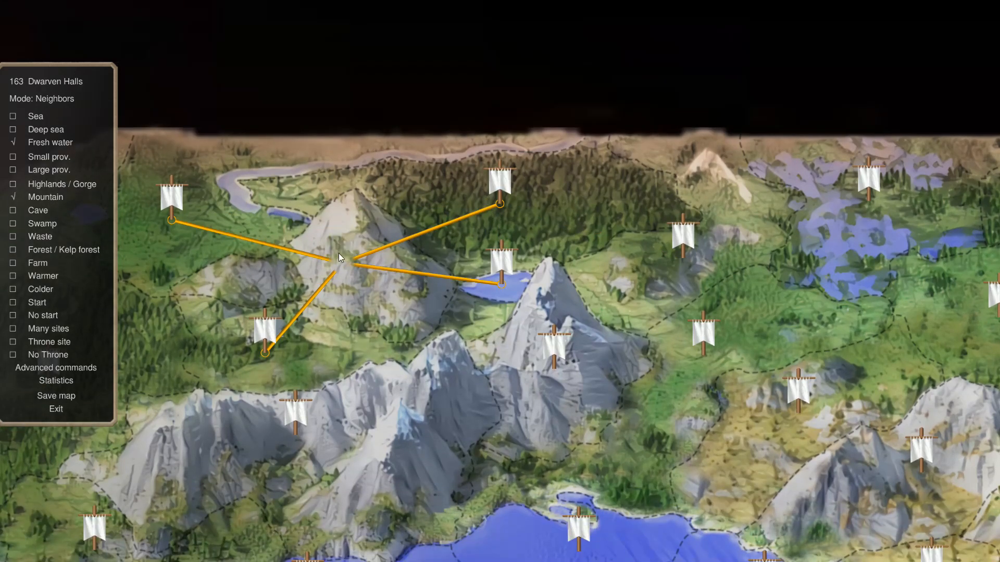
scroll(312, 279, down, 2)
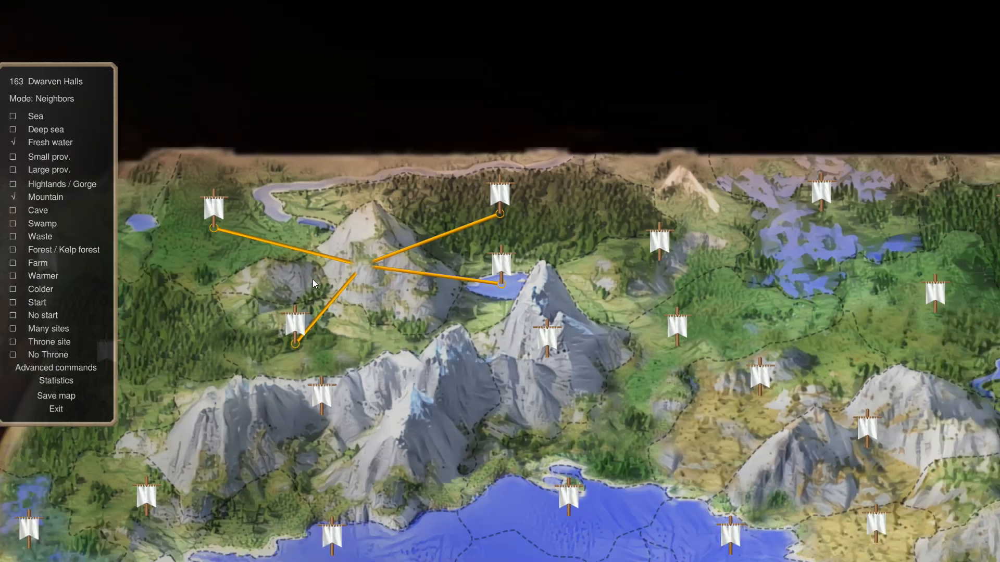
scroll(326, 281, up, 4)
scroll(345, 285, down, 4)
Step: Examine the mountain pass connections of Illwinters Slopes and Vultures Rest in the range north of the lake
click(523, 355)
click(330, 395)
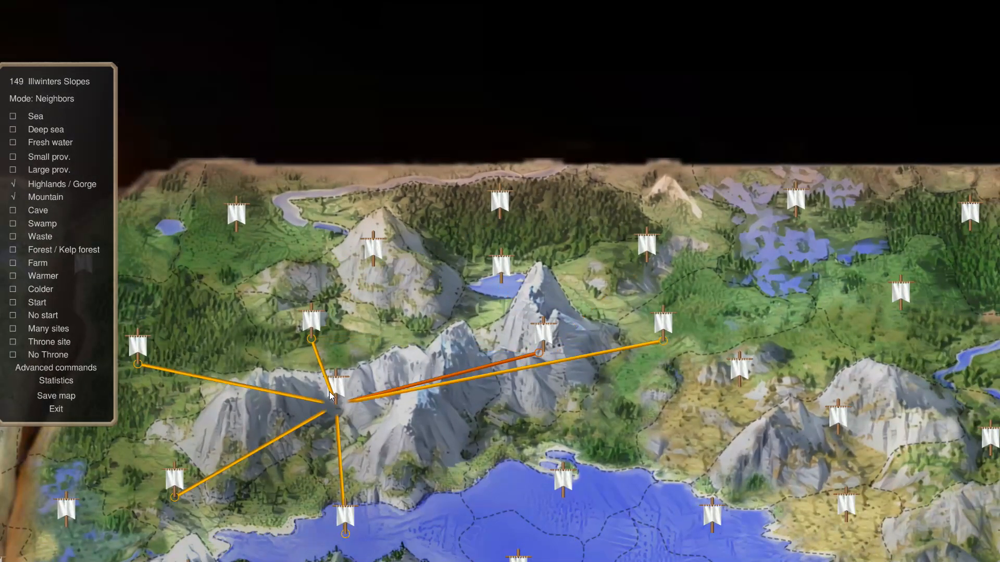
click(525, 370)
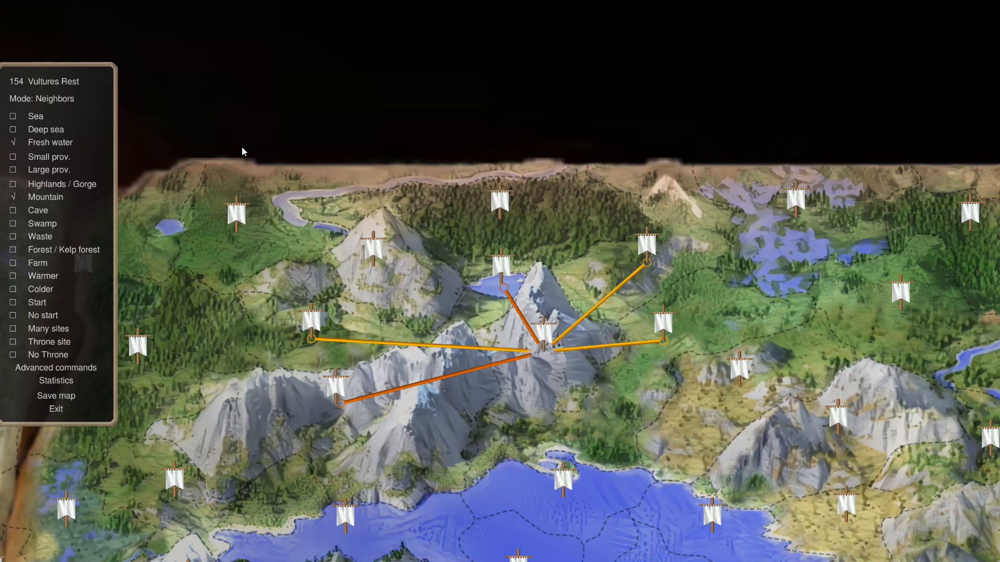
Step: Check the river connection between World's End and Harkonens, and the links of Dwarven Halls beside it
click(270, 213)
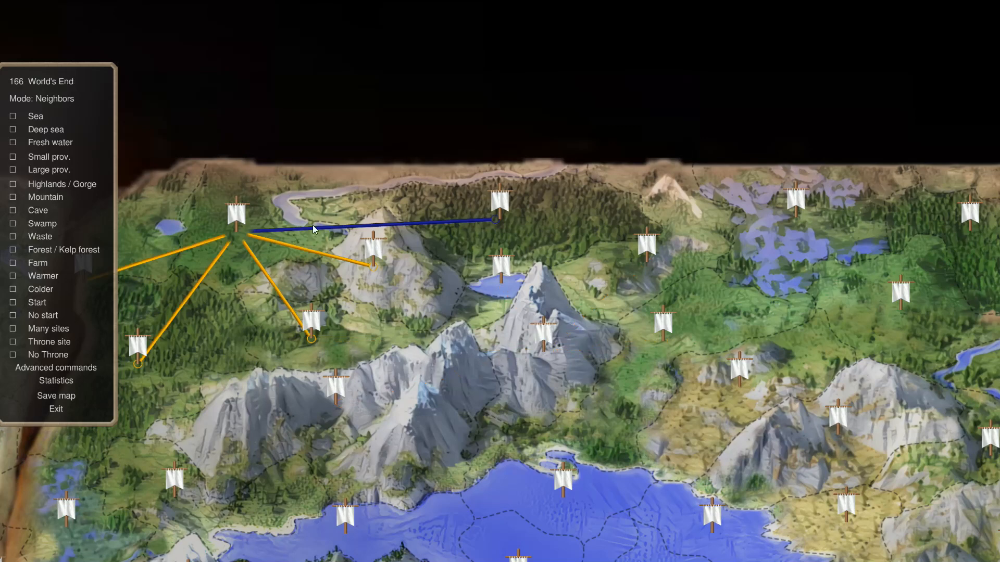
scroll(292, 219, up, 3)
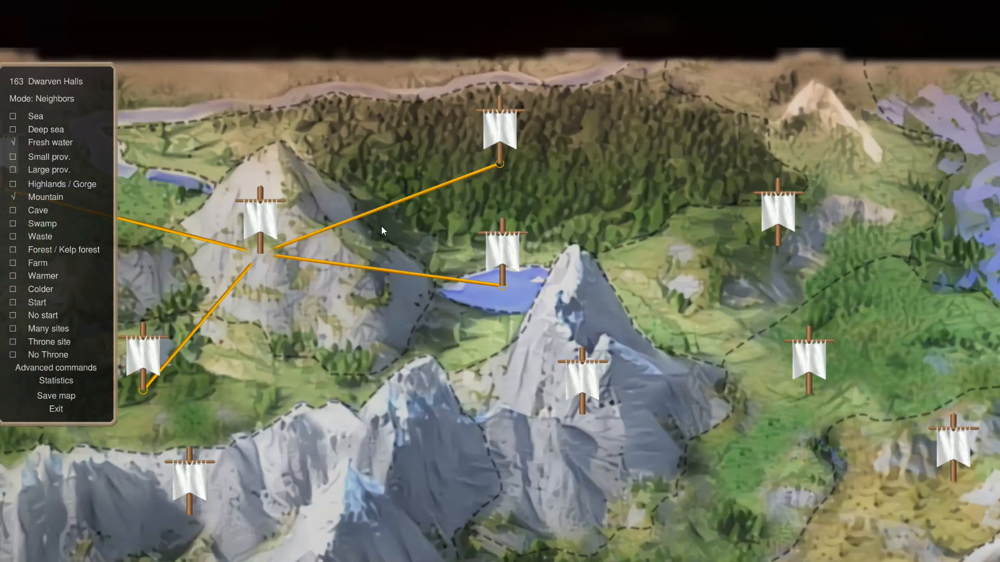
click(382, 226)
scroll(382, 225, down, 4)
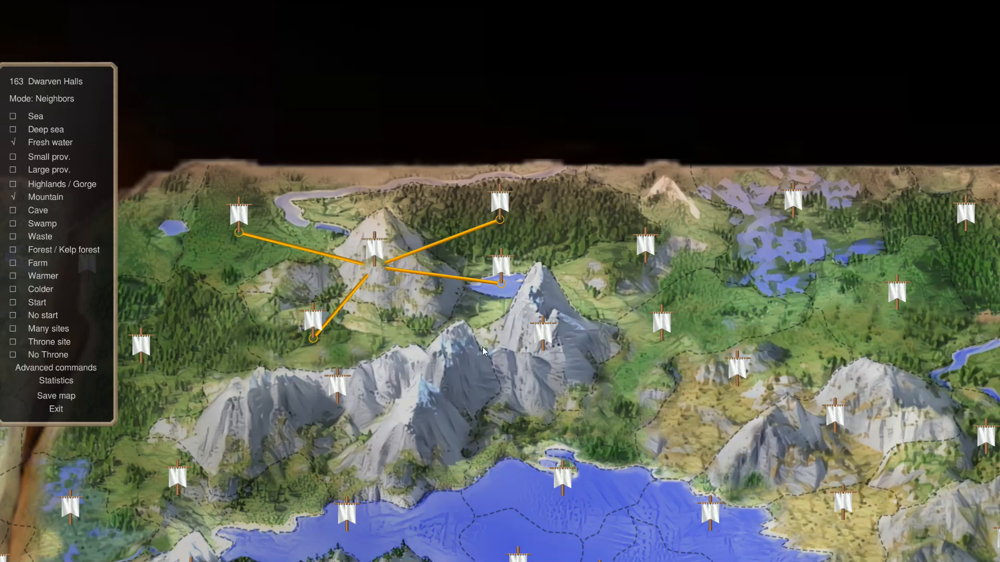
Step: Inspect the borders and neighbor connections of Osterman Archives in the highlands east of the lake
scroll(498, 344, down, 3)
scroll(857, 373, up, 3)
scroll(857, 373, up, 4)
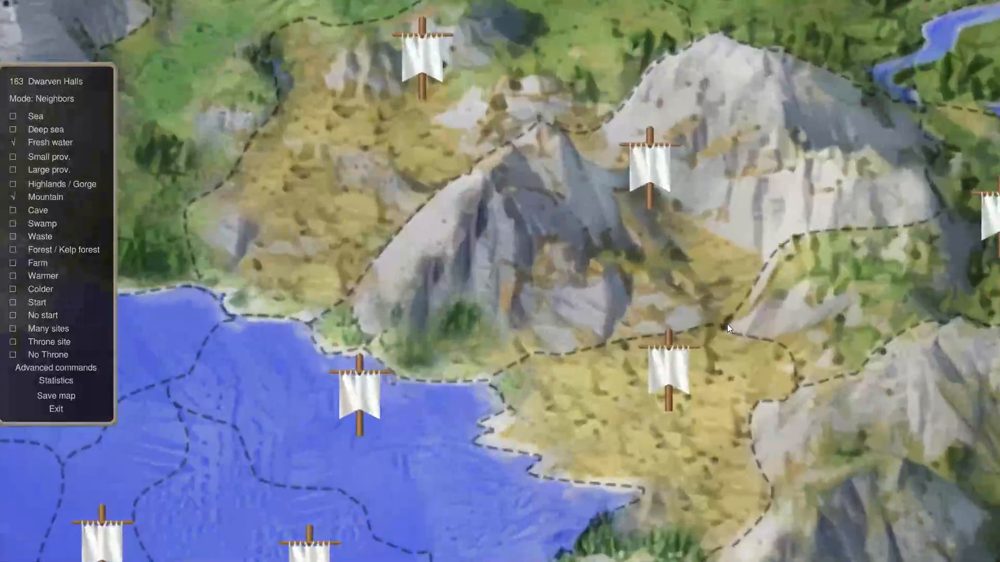
scroll(727, 324, down, 3)
click(559, 246)
scroll(620, 249, up, 3)
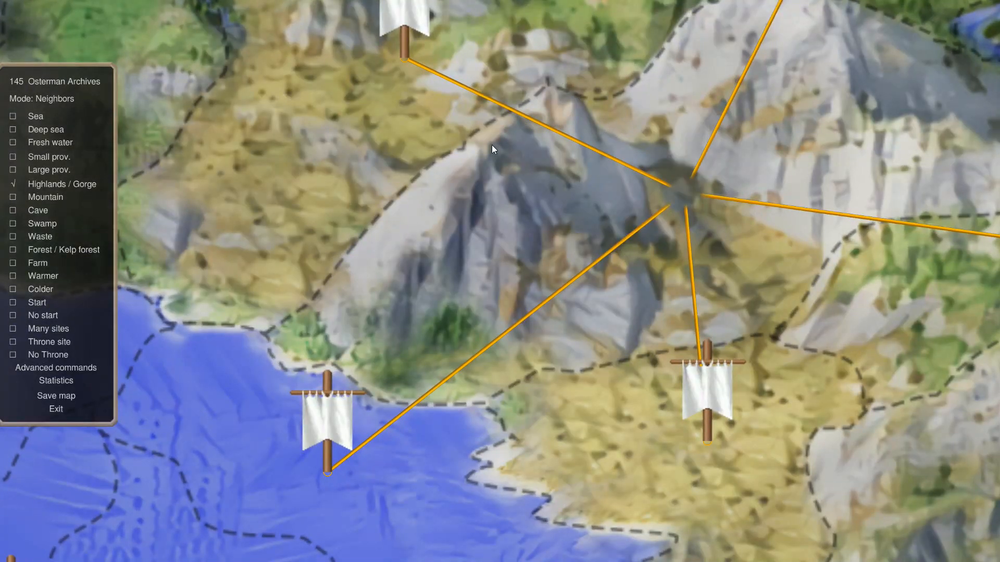
scroll(463, 165, down, 3)
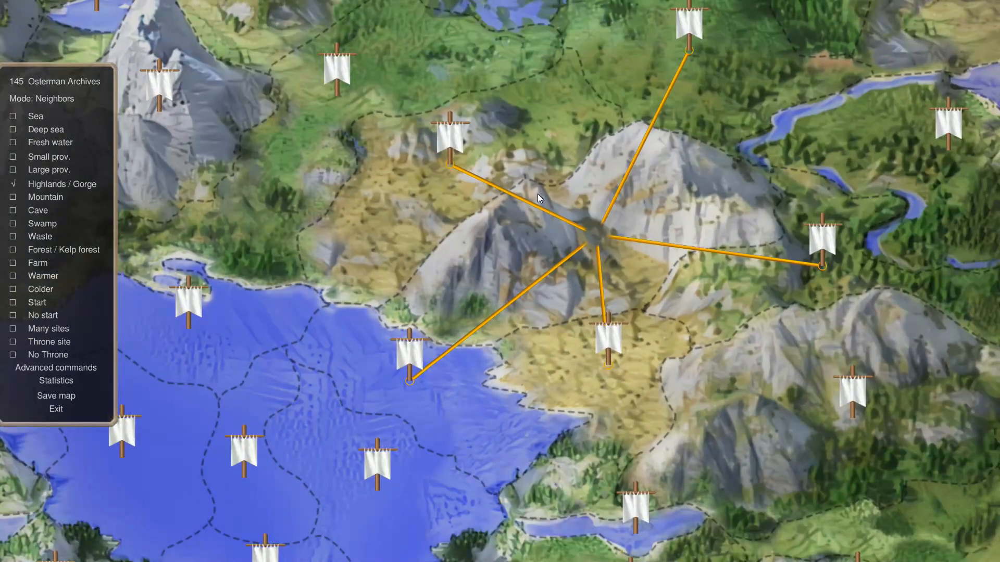
Step: Examine the mountain pass and ordinary connections of Newspring in the mountains near the right page's lower corner
scroll(484, 160, down, 6)
scroll(875, 536, up, 8)
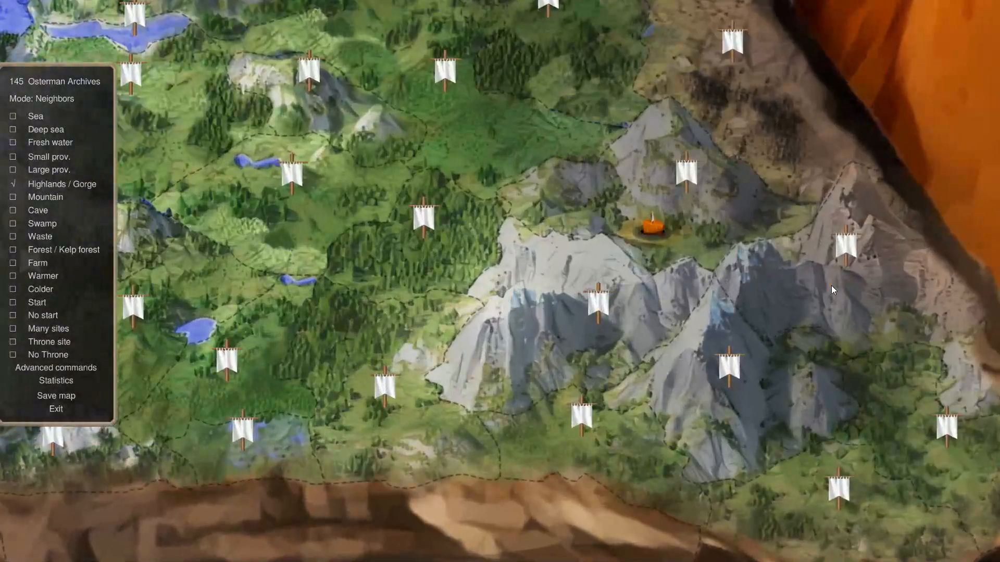
click(831, 286)
scroll(678, 254, up, 4)
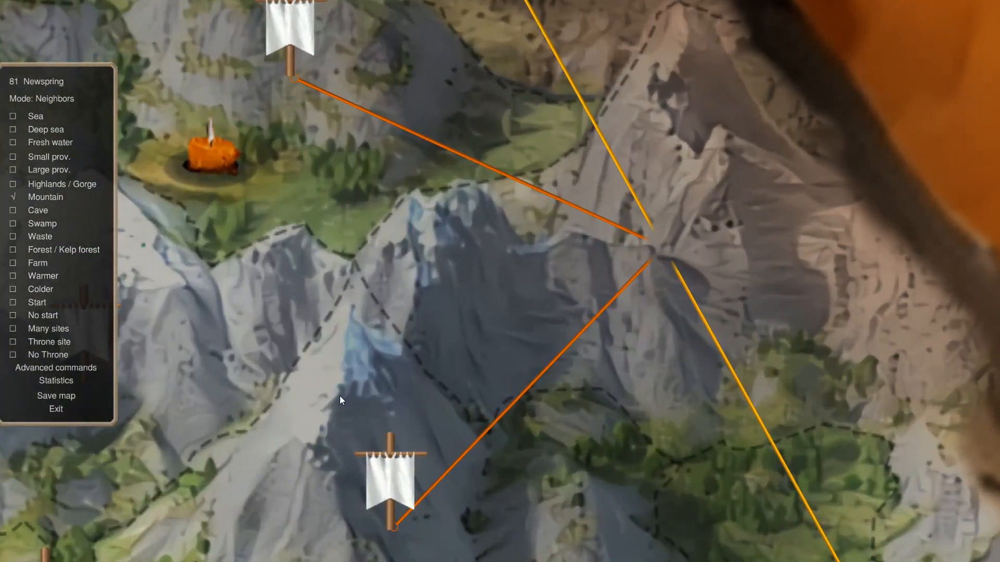
scroll(357, 398, down, 3)
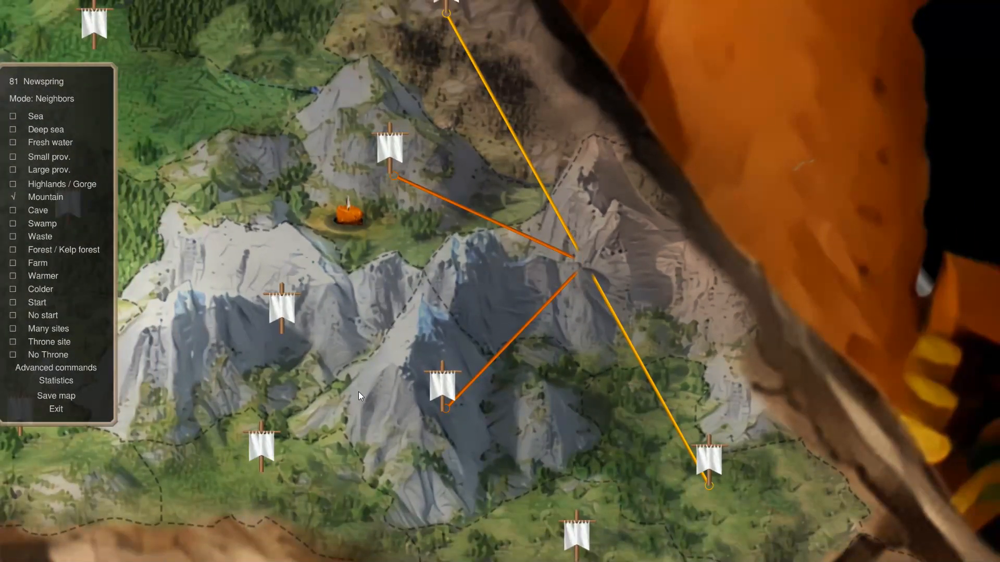
click(290, 306)
click(490, 282)
scroll(491, 282, down, 5)
scroll(403, 275, up, 5)
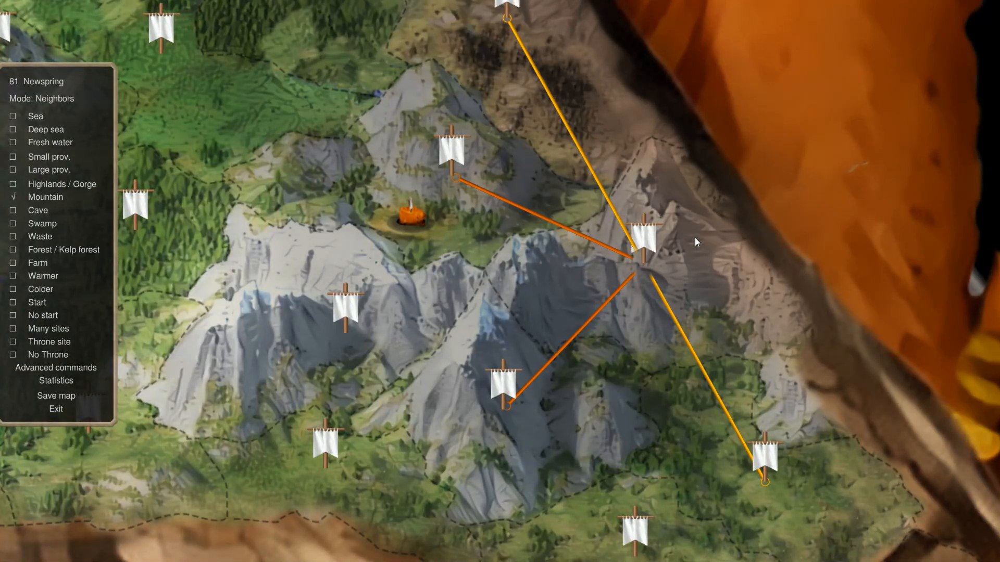
scroll(560, 224, down, 3)
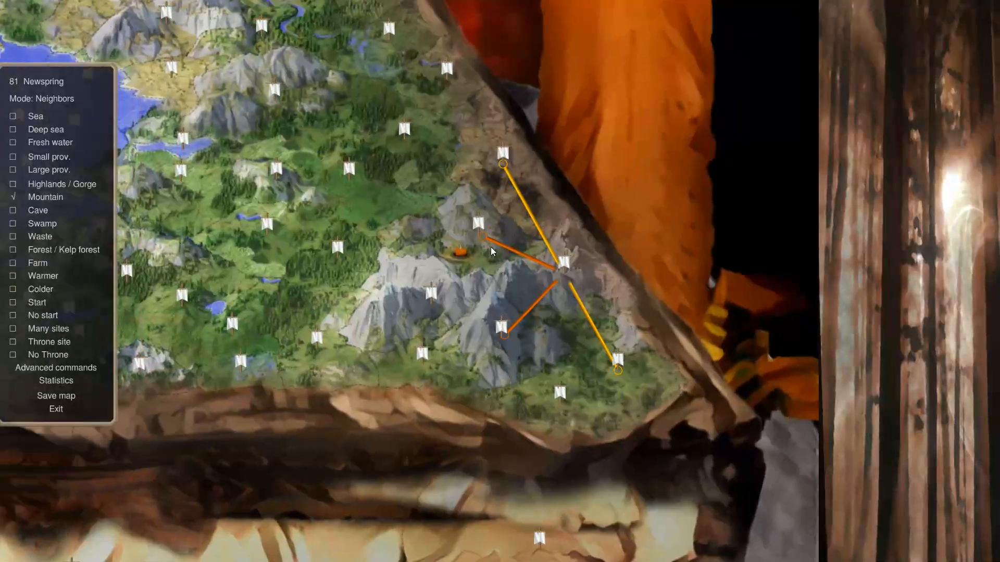
scroll(494, 255, up, 3)
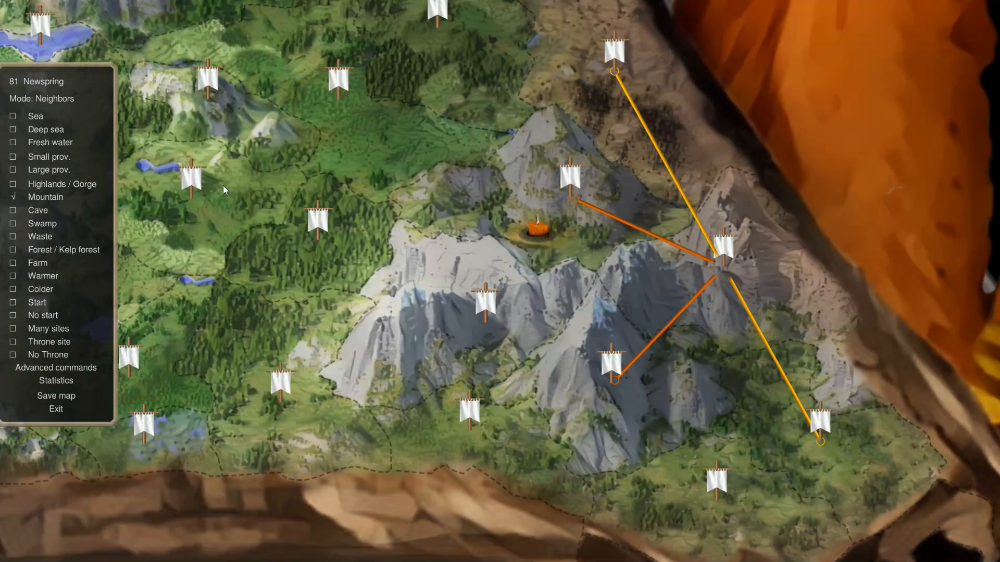
Step: Examine the river and mountain pass connections of Terra Cognita and Sy Plateau south of the lake
click(210, 186)
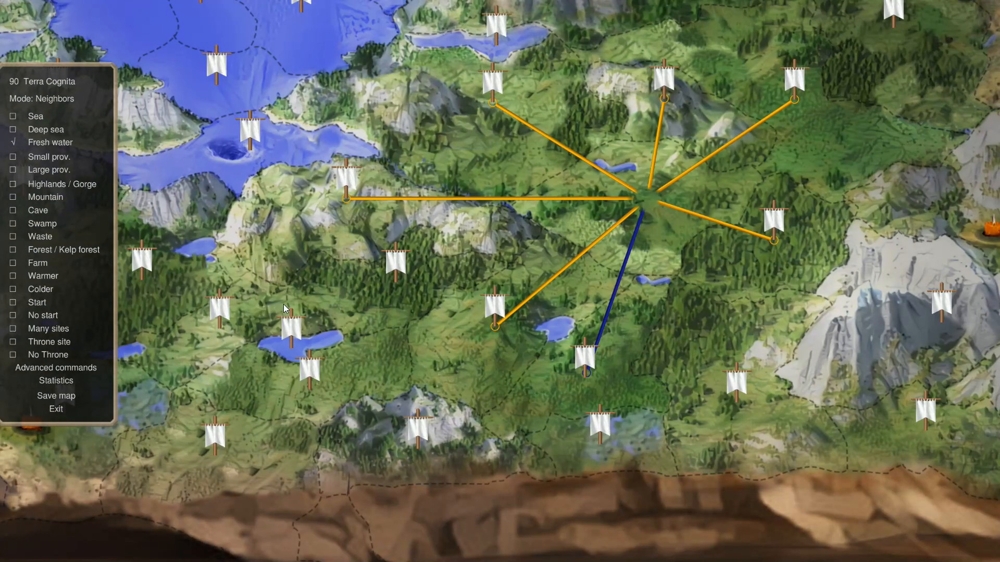
scroll(286, 299, down, 1)
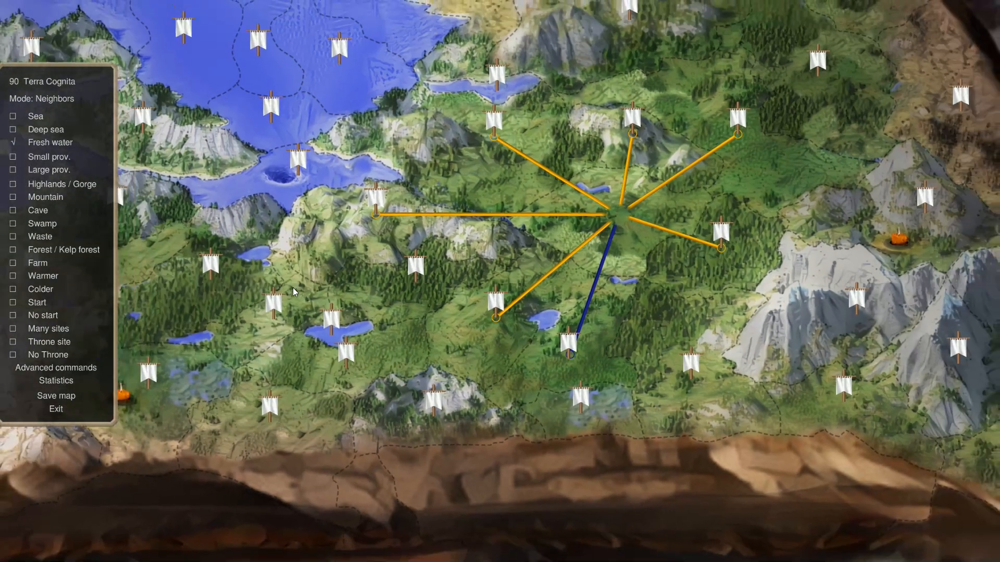
scroll(257, 241, up, 2)
click(375, 211)
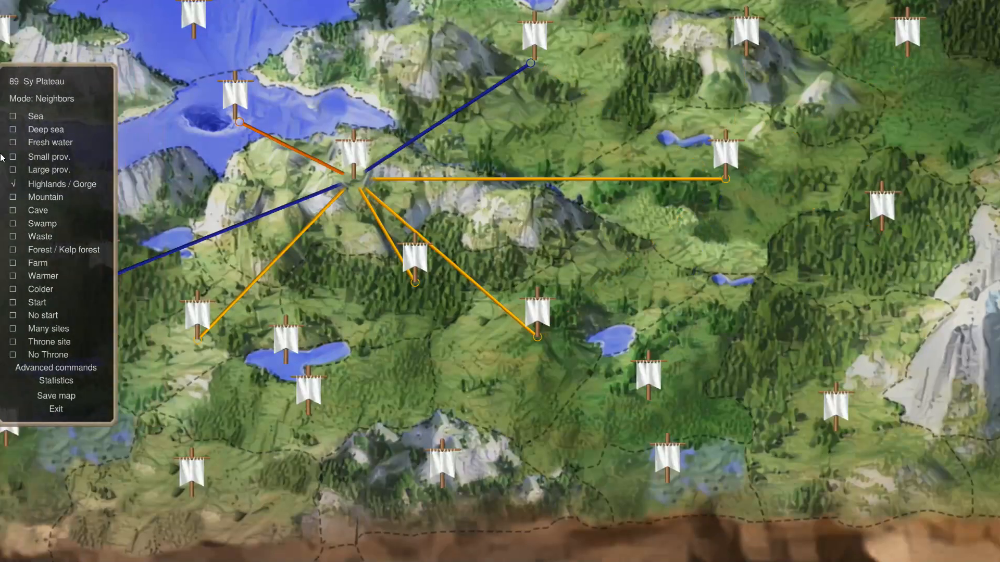
scroll(114, 178, down, 4)
scroll(174, 118, up, 4)
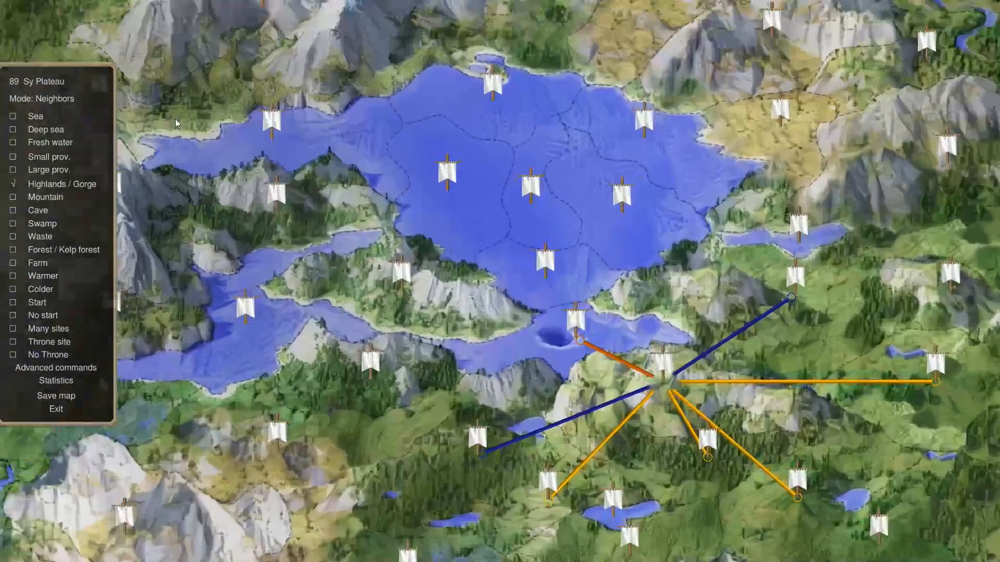
Step: Inspect the connections of Deathbasket Bank and Shimmering Shores, and follow the whirlpool province's long link to the area below the book
click(576, 345)
scroll(576, 346, up, 4)
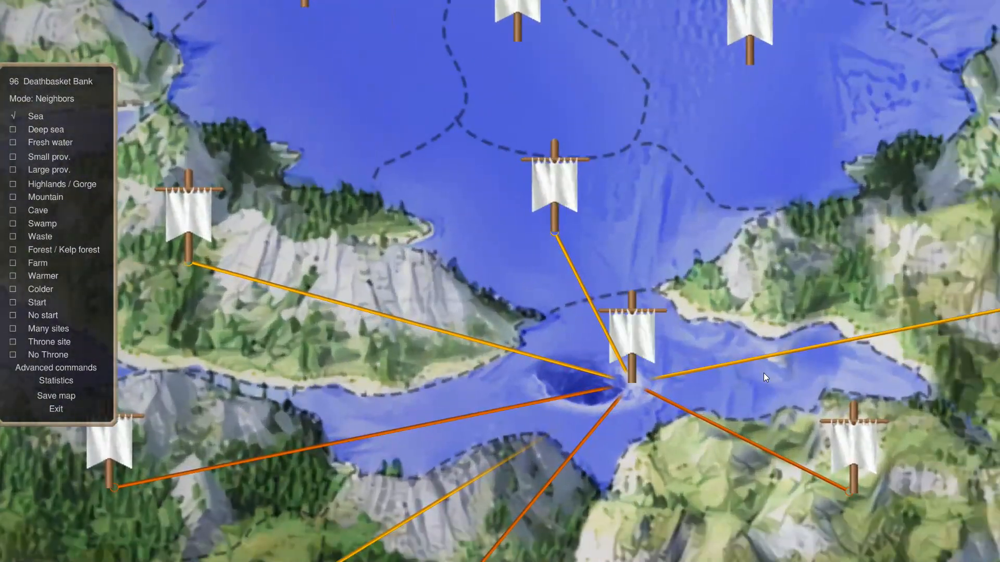
click(700, 204)
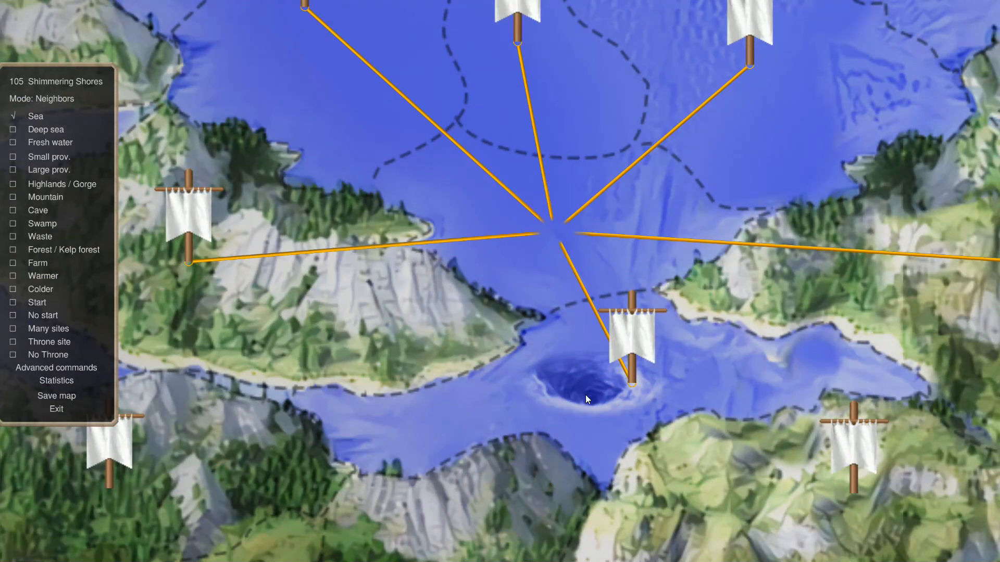
scroll(640, 394, down, 5)
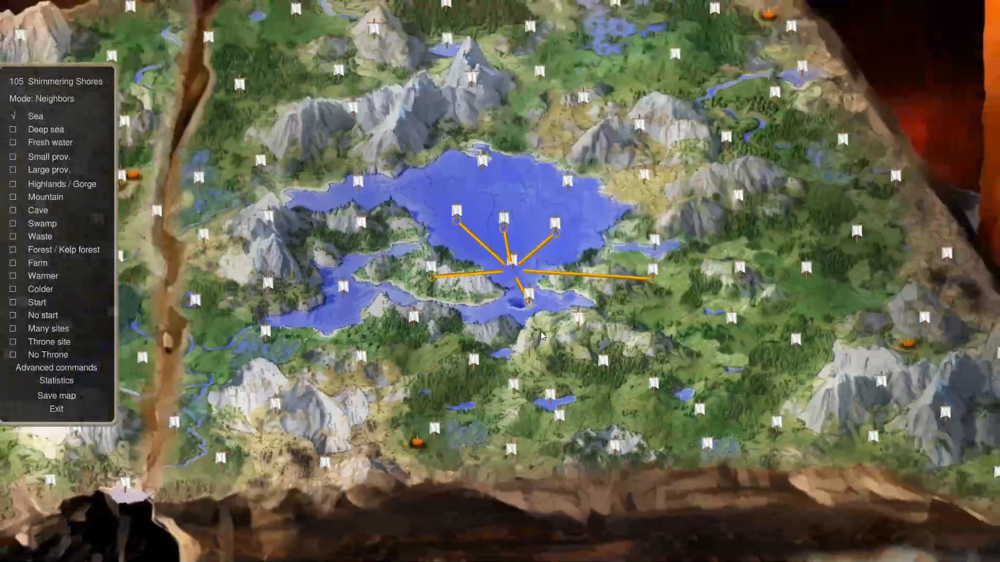
click(529, 306)
mouse_move(0, 561)
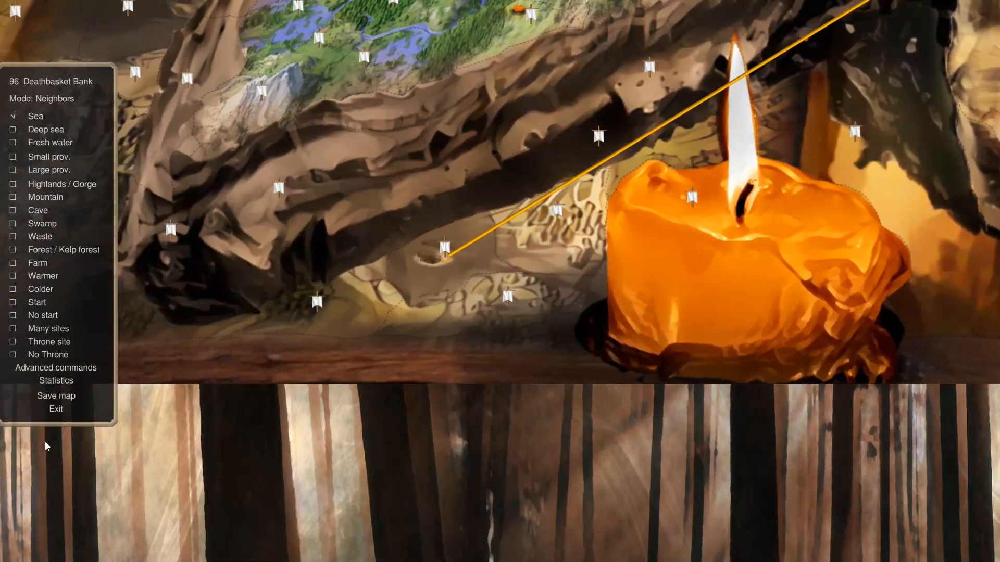
Step: Inspect the neighbor connections of Caverns Of The Succubi at the book's outer edge and of Gennom in the left page's sea
scroll(110, 390, up, 5)
scroll(225, 288, down, 8)
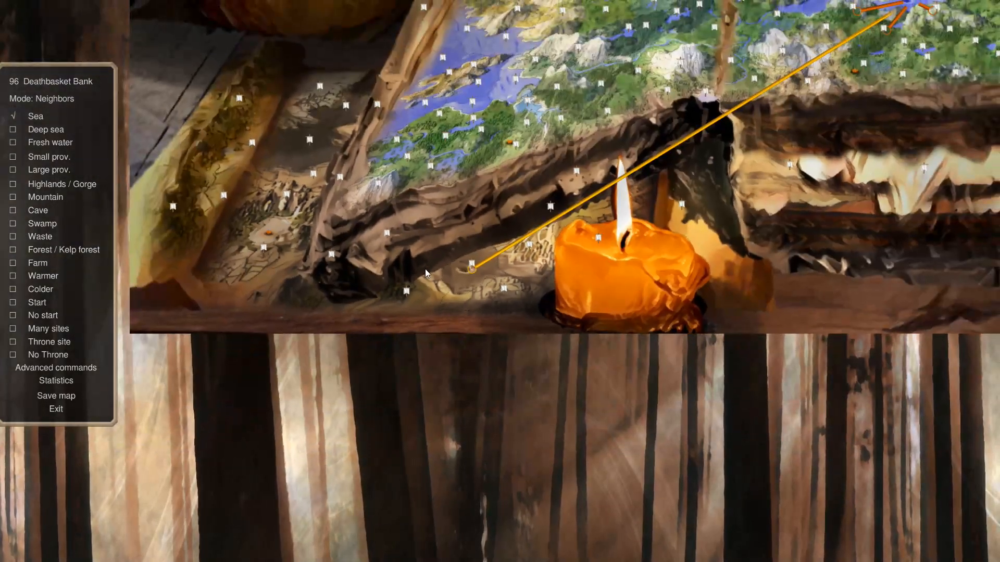
click(461, 261)
click(335, 163)
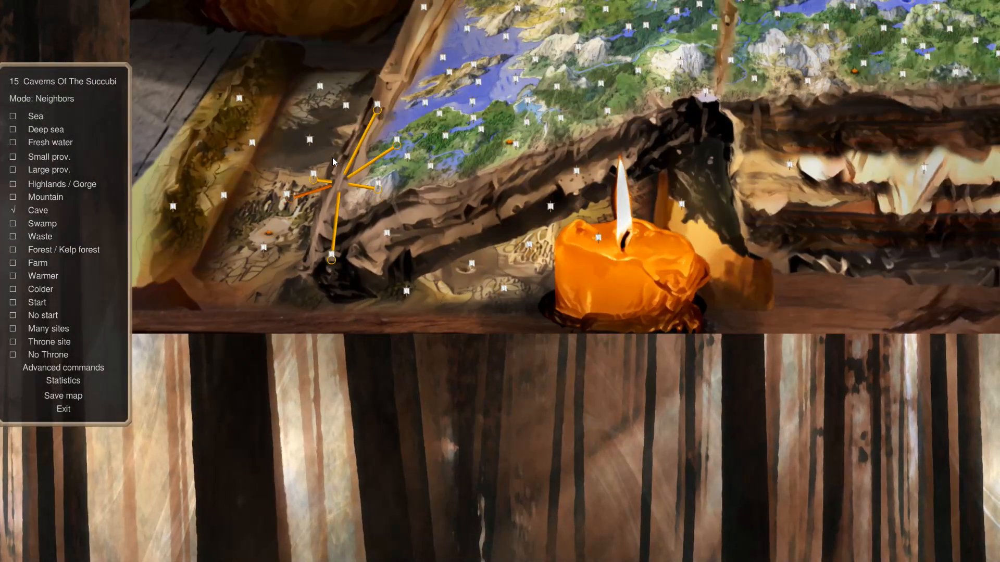
click(310, 142)
click(475, 83)
click(471, 38)
scroll(922, 85, up, 5)
scroll(886, 142, down, 10)
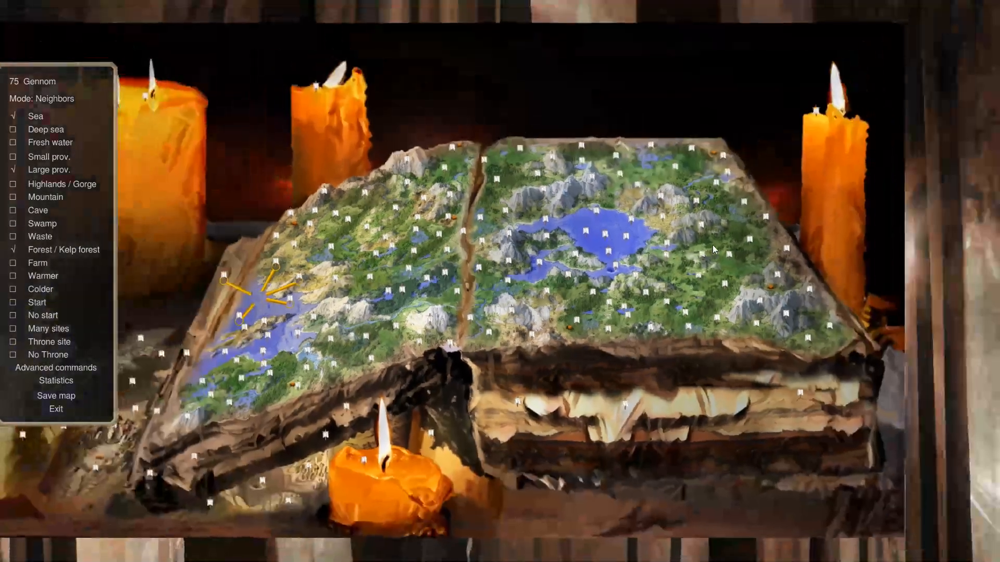
Step: Compare the neighbor connections of Bobos Fishing Pond below the book with those of Azure Palace in the left page's sea
click(271, 480)
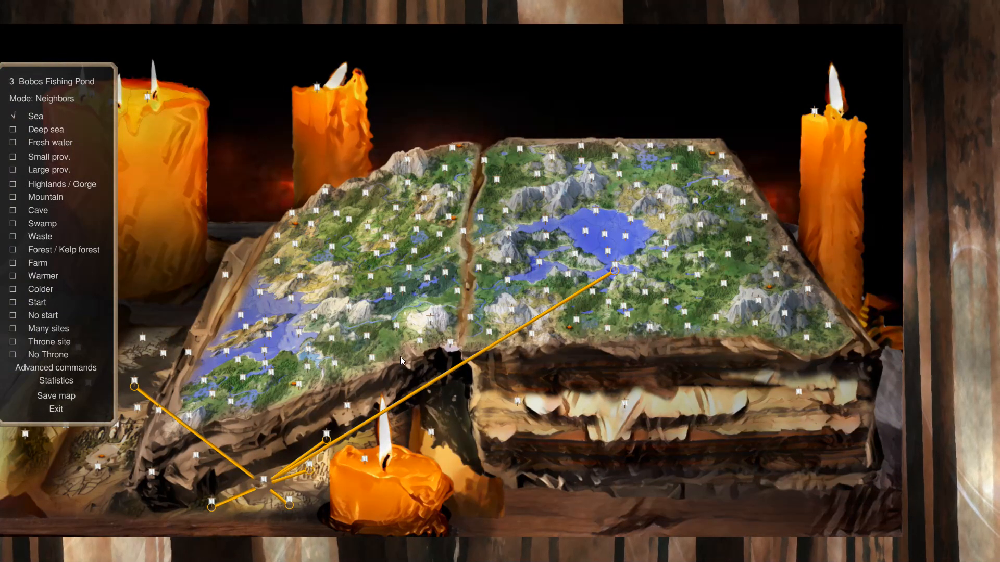
click(166, 362)
click(236, 319)
click(280, 311)
click(291, 325)
click(284, 342)
click(255, 351)
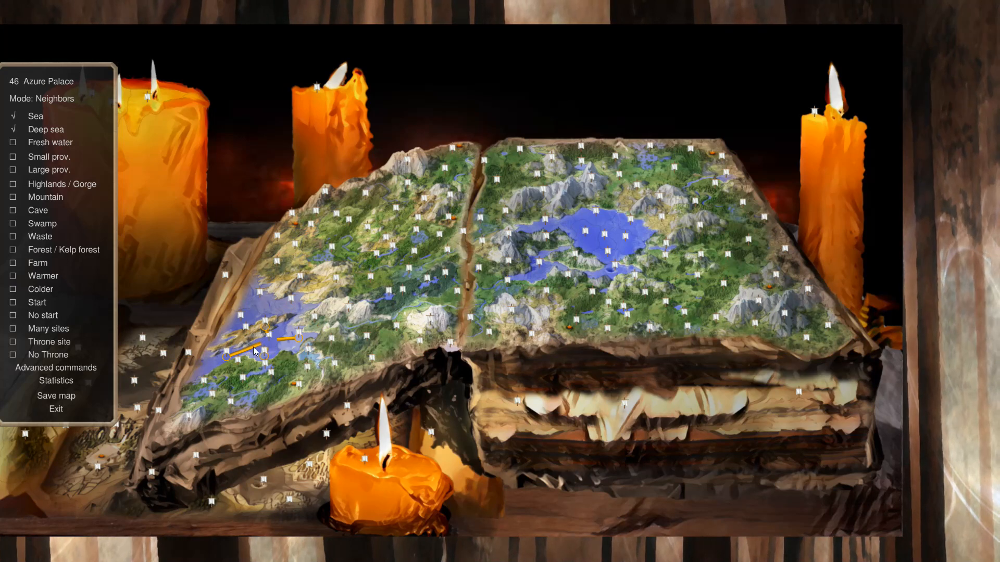
click(266, 476)
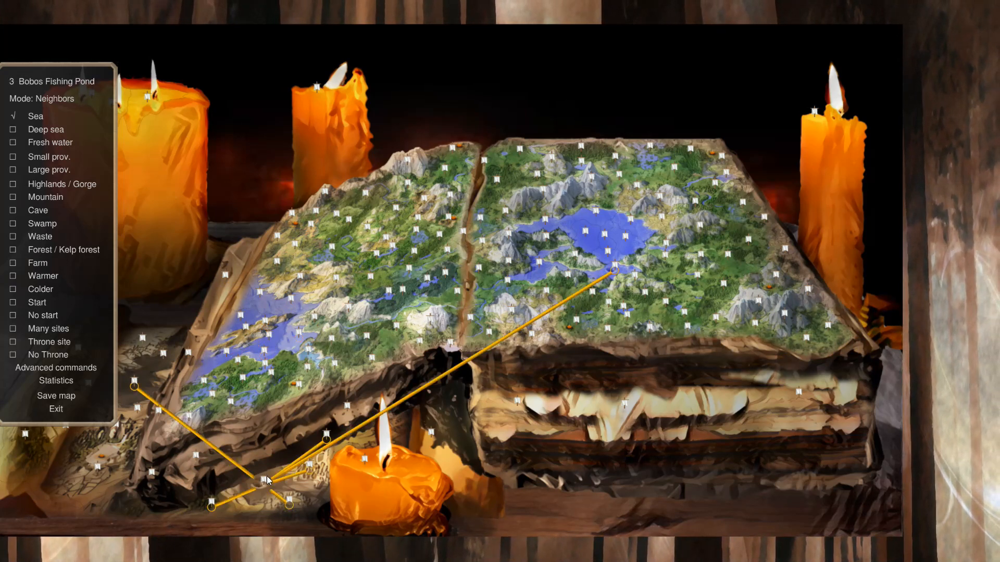
Step: Examine the connections of the underwater provinces Nienna's Tears and Coral Depths beside the book's left page
click(145, 385)
click(160, 361)
click(215, 361)
click(173, 363)
click(188, 362)
click(152, 386)
click(163, 352)
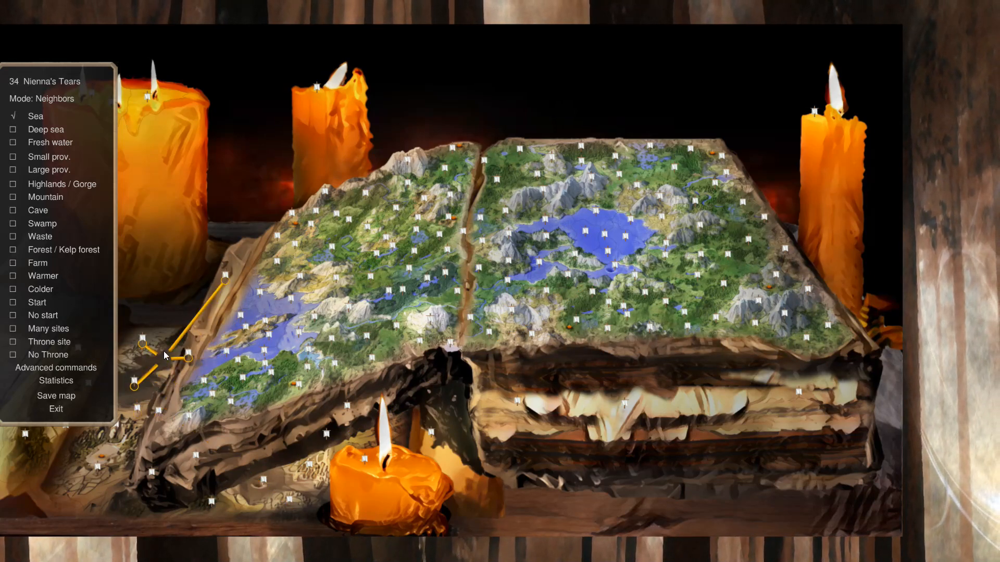
click(155, 394)
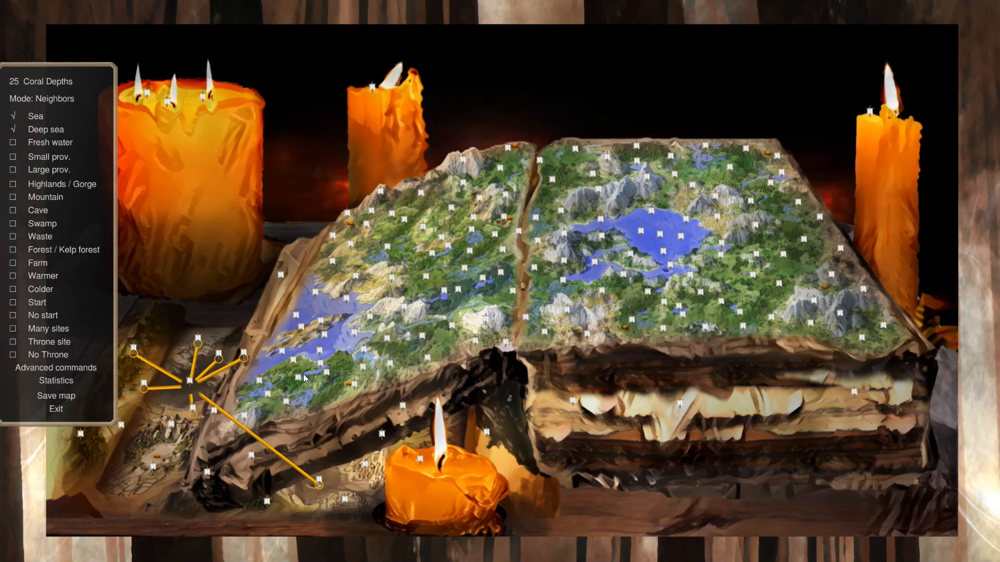
scroll(300, 377, up, 3)
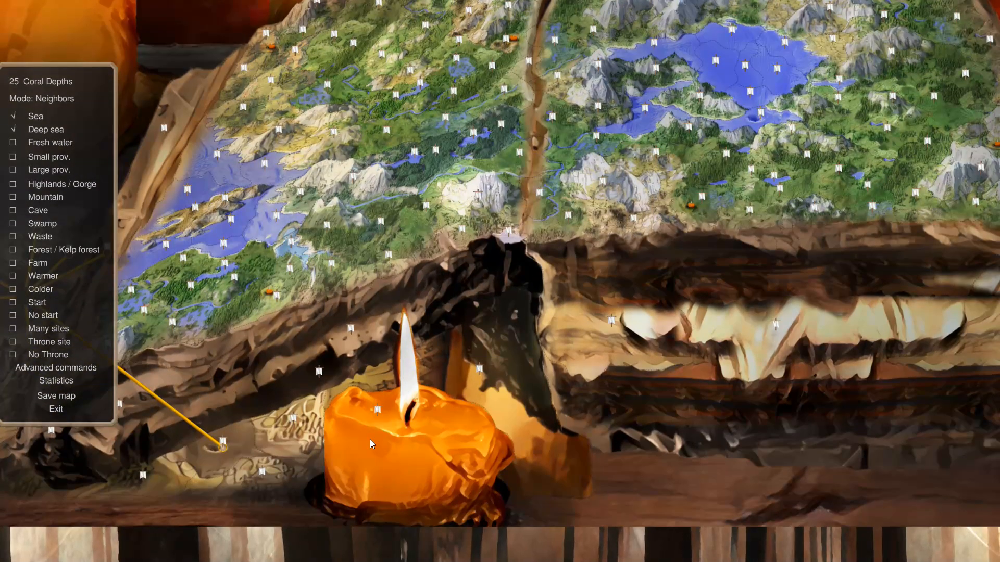
Step: Go to province 169 and examine its river and ordinary connections along the right page's far edge
text(g169)
key(Return)
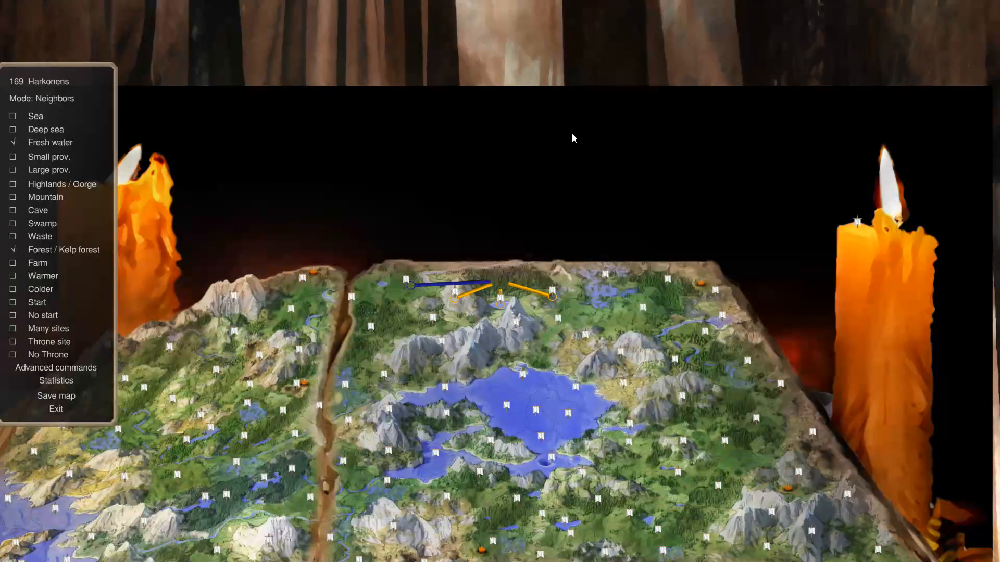
scroll(697, 257, up, 5)
Step: Go to province 168 and inspect its neighbor connections, including the long link toward the candle
text(g1)
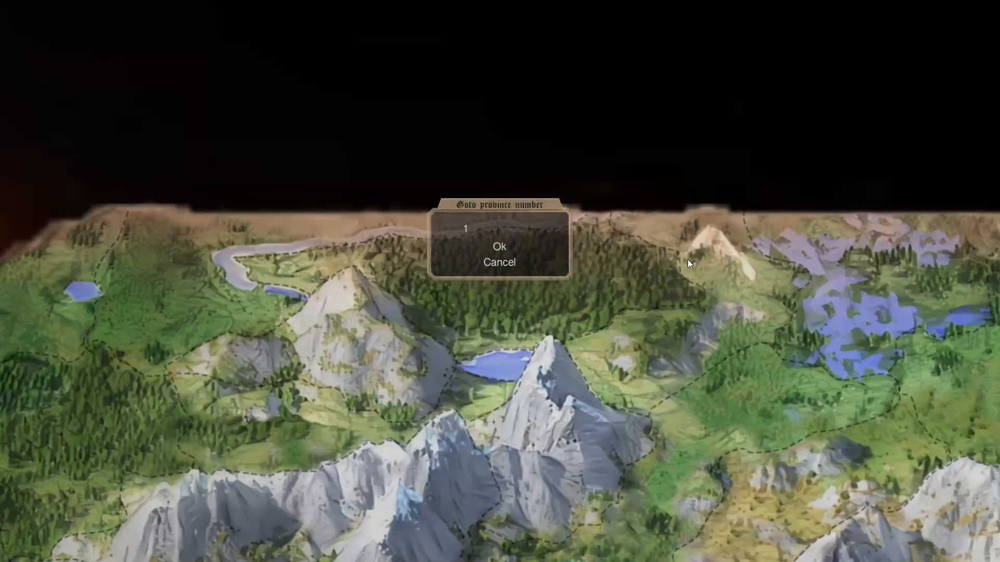
text(68)
key(Return)
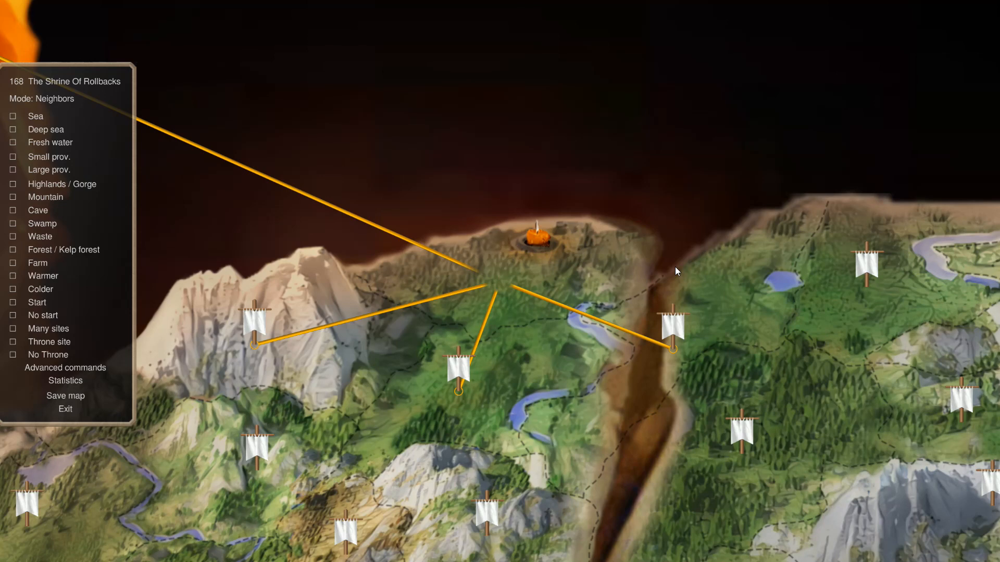
scroll(164, 324, down, 4)
scroll(164, 324, up, 4)
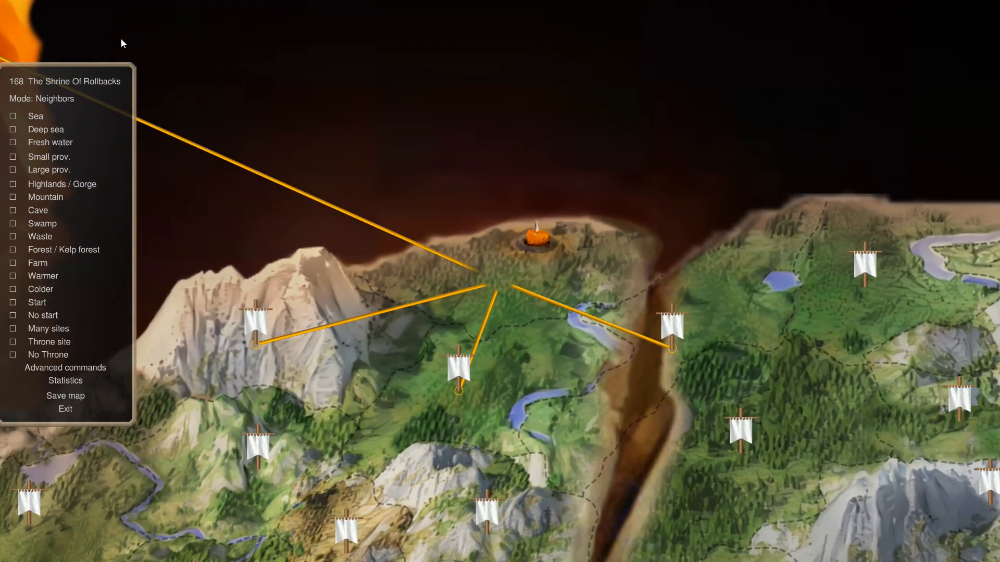
click(113, 81)
key(Escape)
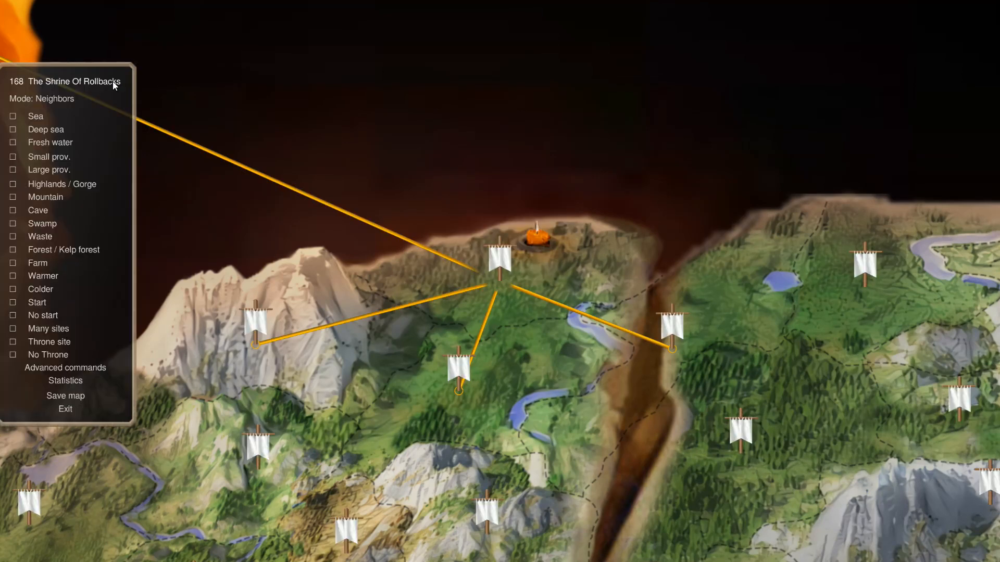
Step: Go to province 167 and inspect its connections in the forest near the right page's far corner
click(113, 81)
text(167)
key(Return)
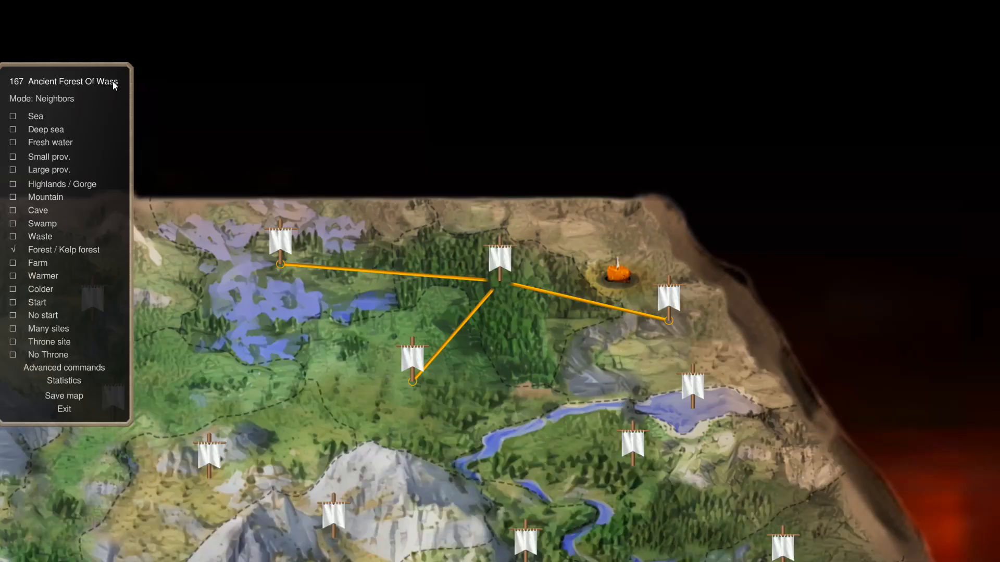
Step: Go to province 166 and remove its connection to the province southeast of it, just above the mountain range
click(113, 83)
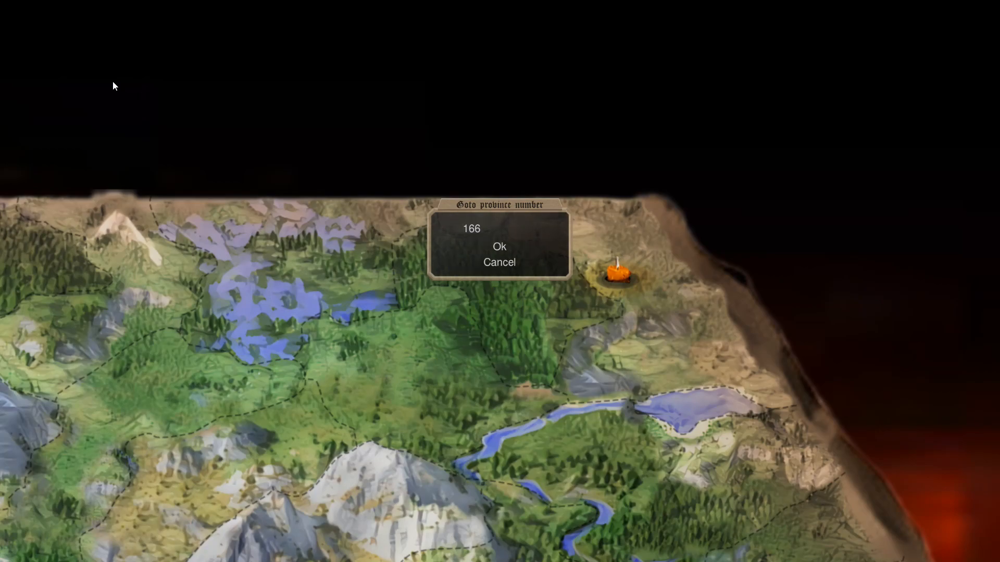
key(Return)
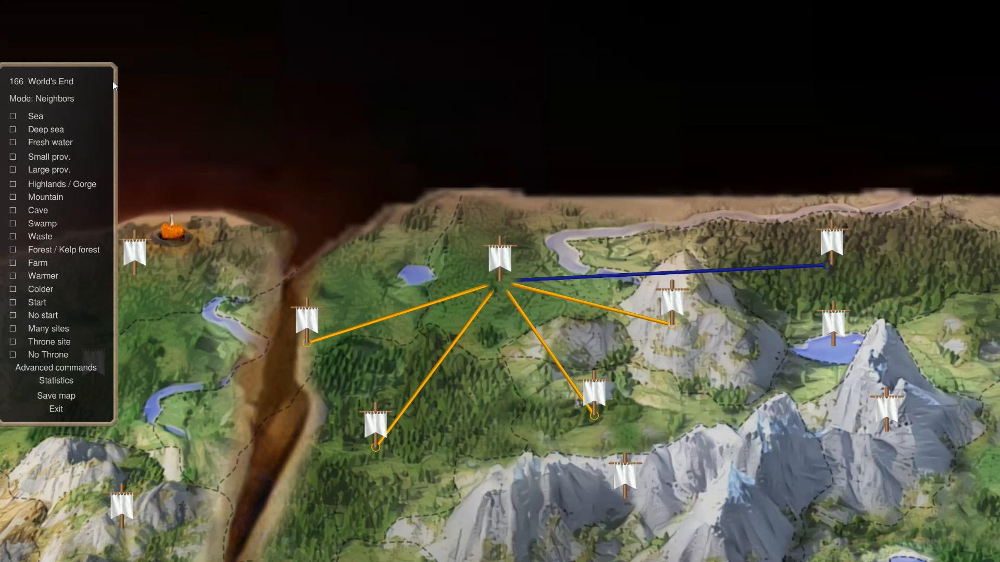
click(575, 398)
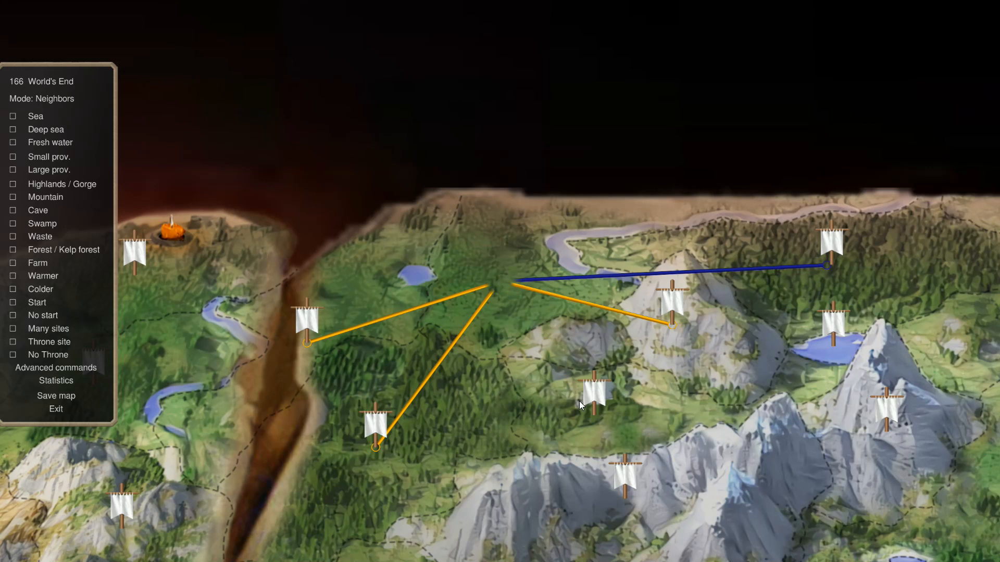
Step: Go to province 165 and examine its river connection and its long link to the candle beside the book
text(g165)
key(Return)
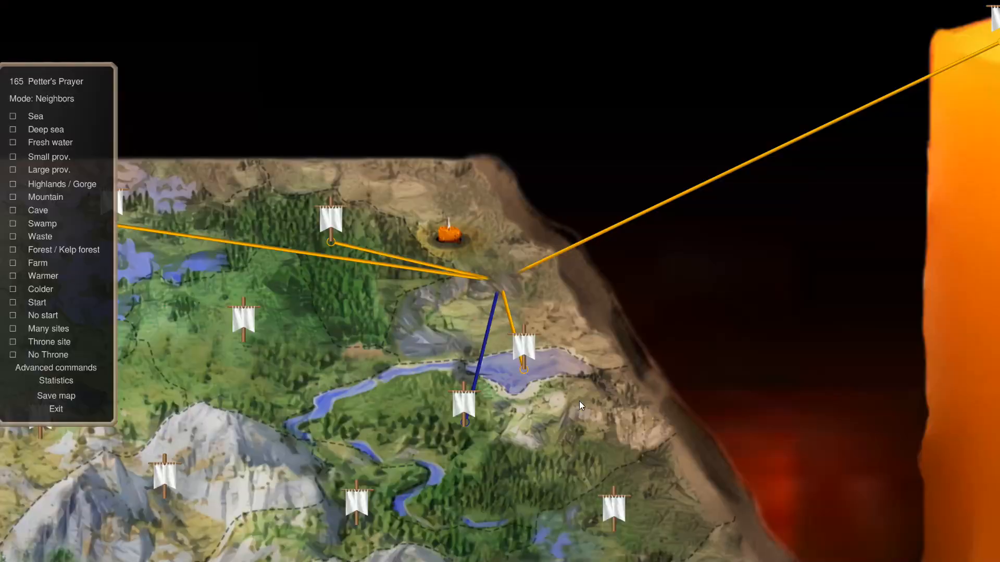
scroll(588, 412, down, 6)
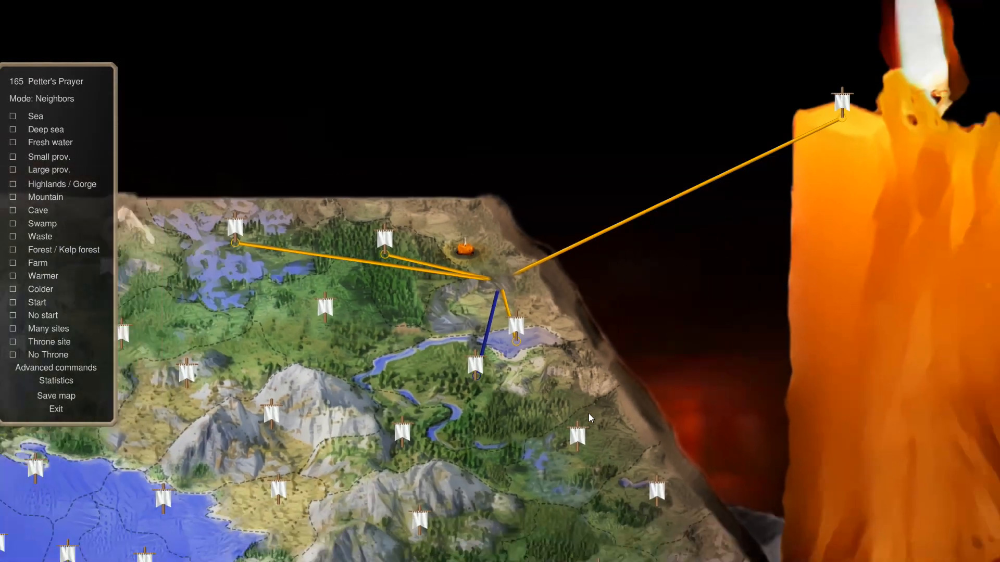
scroll(588, 412, up, 4)
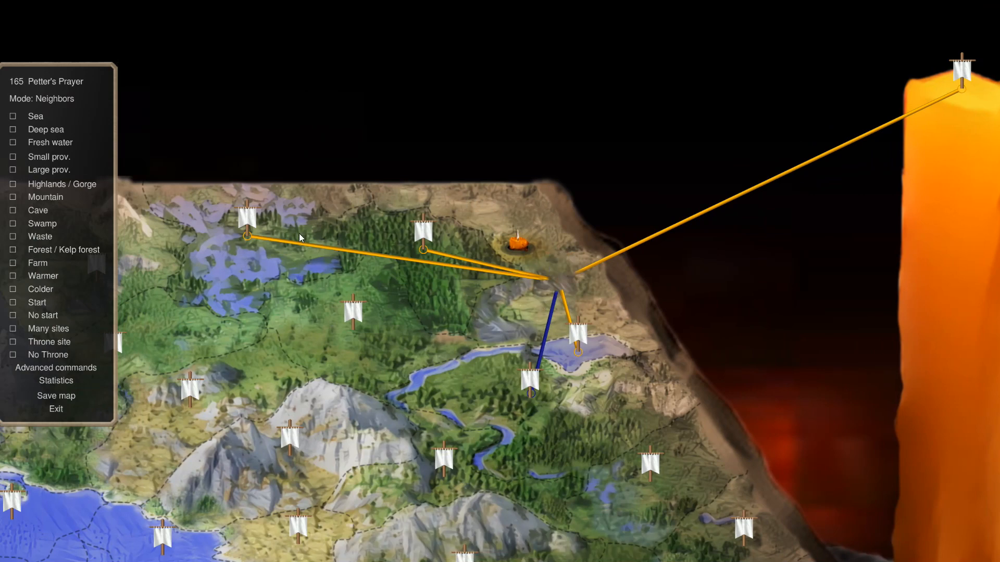
Step: Go to province 164 and compare its connections with those of neighboring Umidor, Elysium and Vultures Rest around the snowy peak
text(g1)
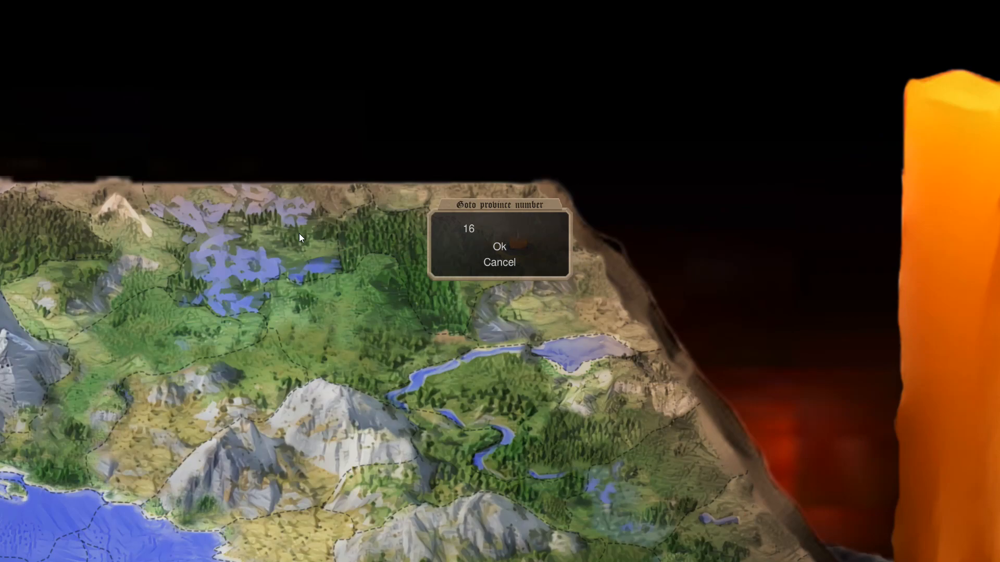
text(64)
key(Return)
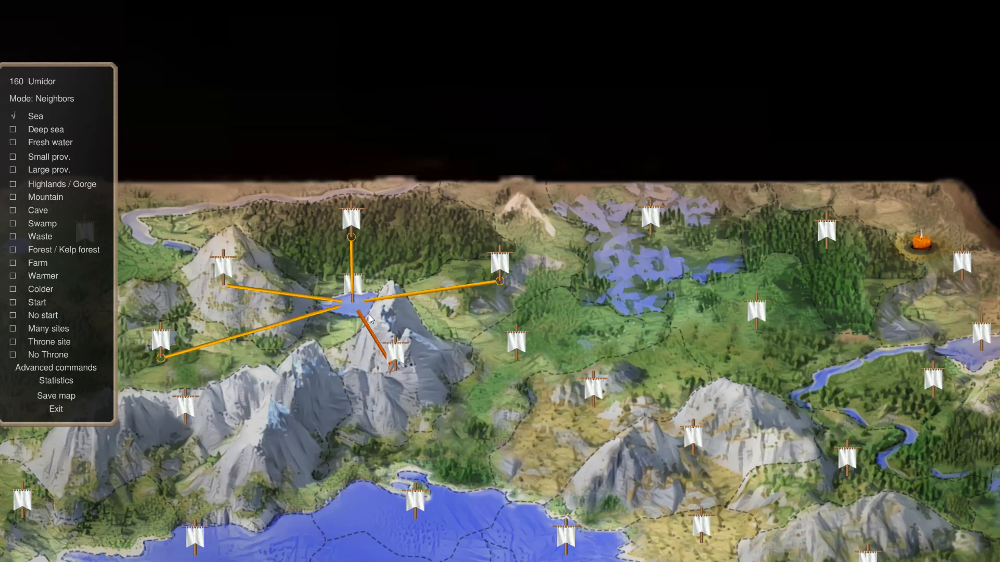
click(501, 363)
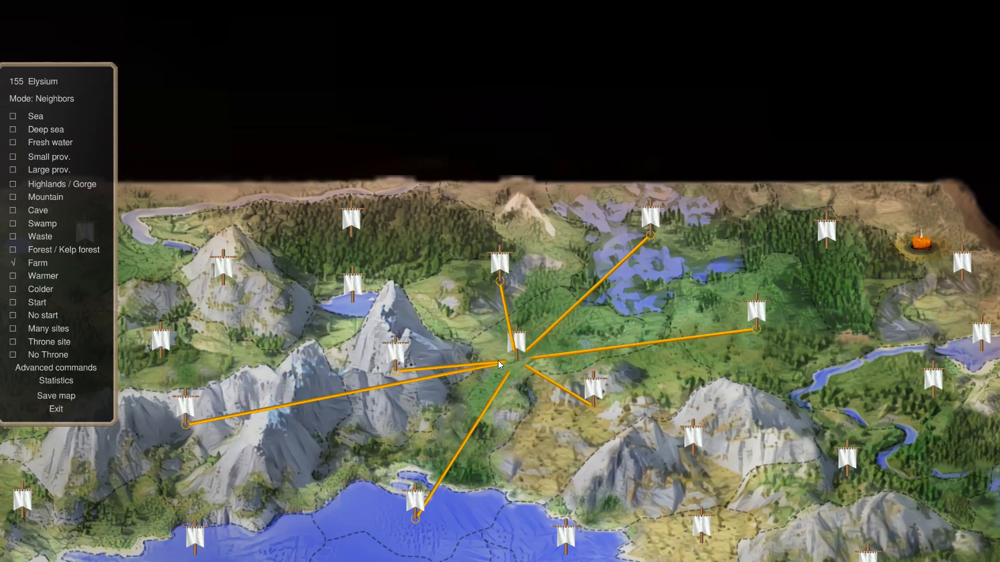
click(409, 346)
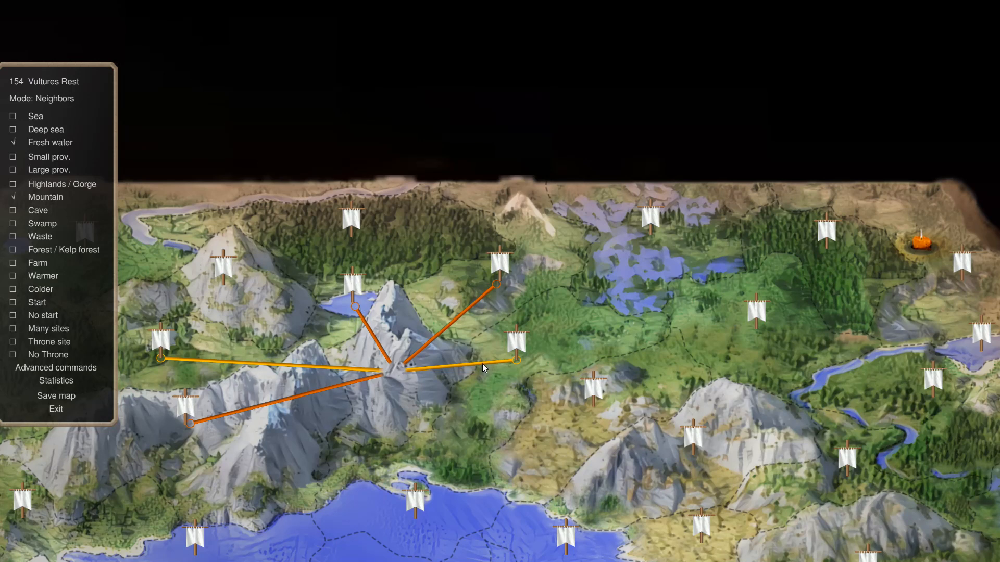
scroll(440, 367, up, 3)
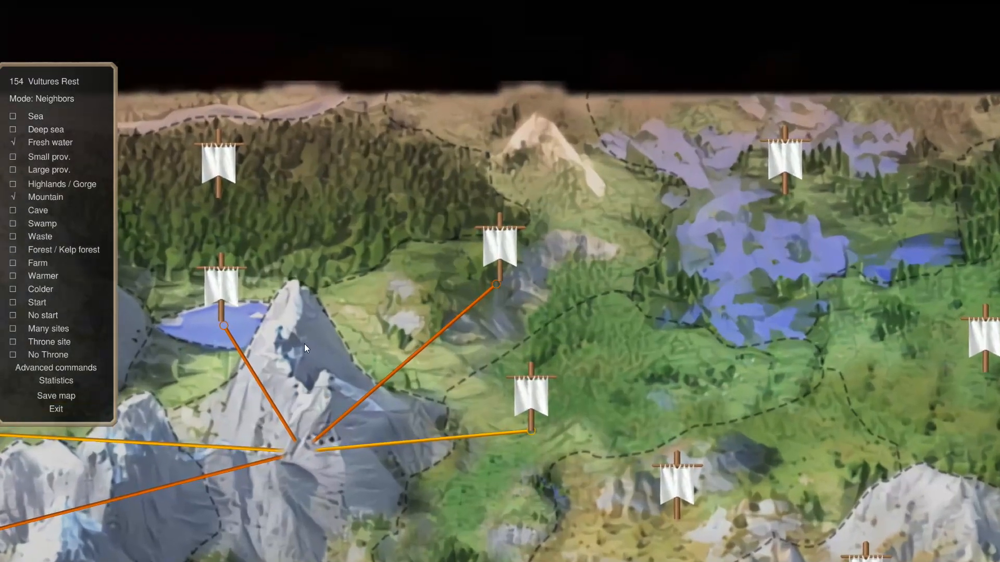
scroll(322, 357, down, 3)
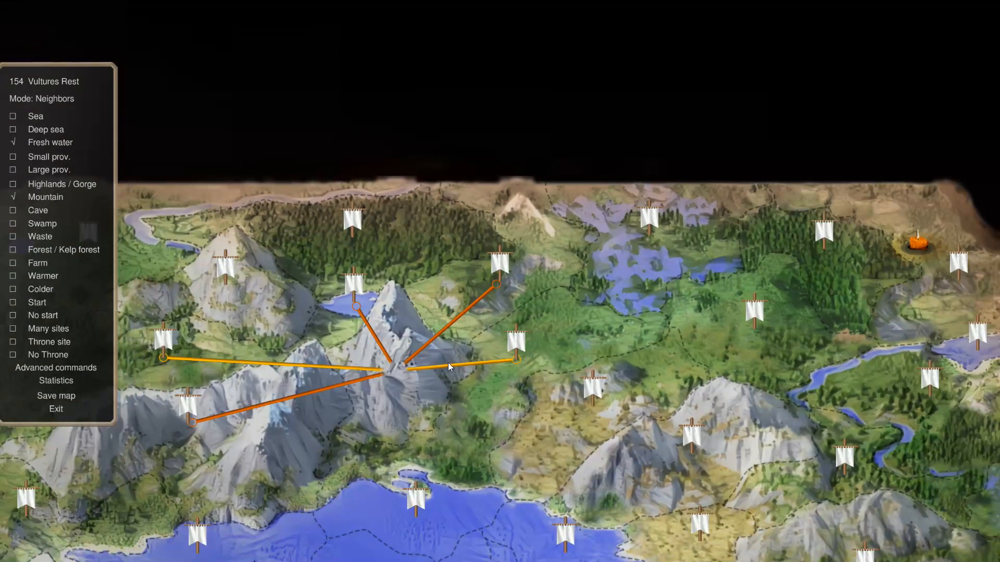
click(475, 310)
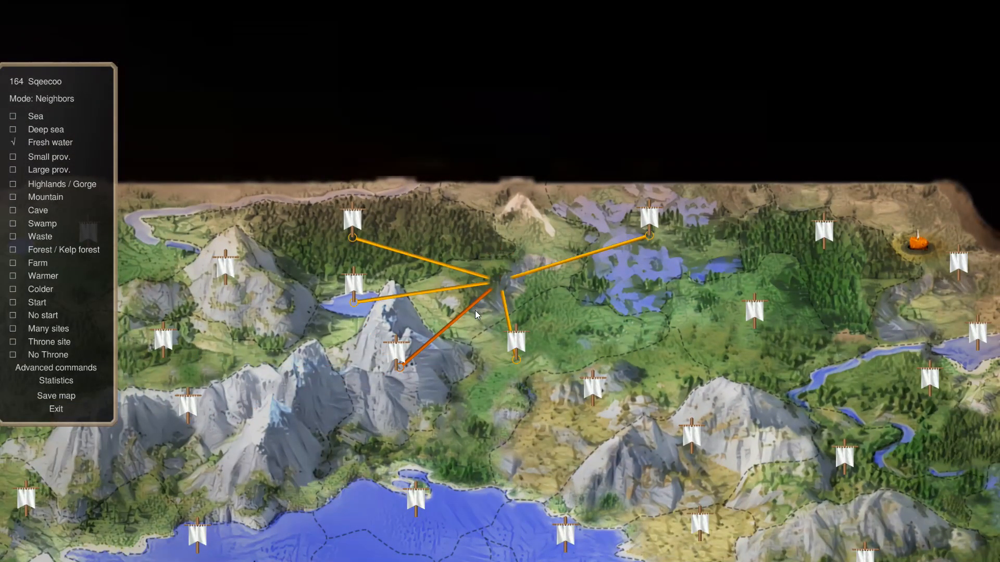
Step: Go to province 164 again, and continue to province 163 to inspect the connections of Dwarven Halls
text(g1)
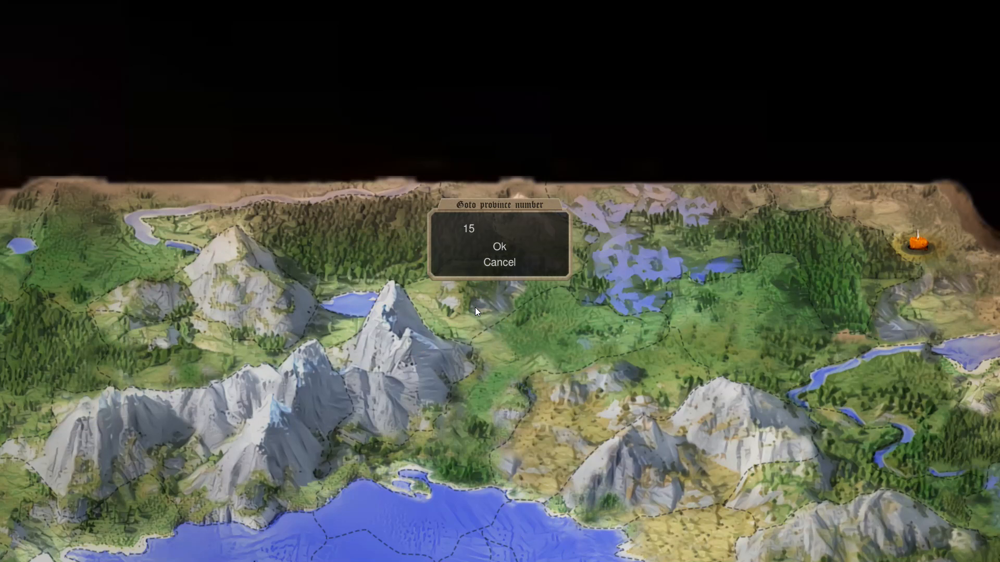
text(64)
key(Return)
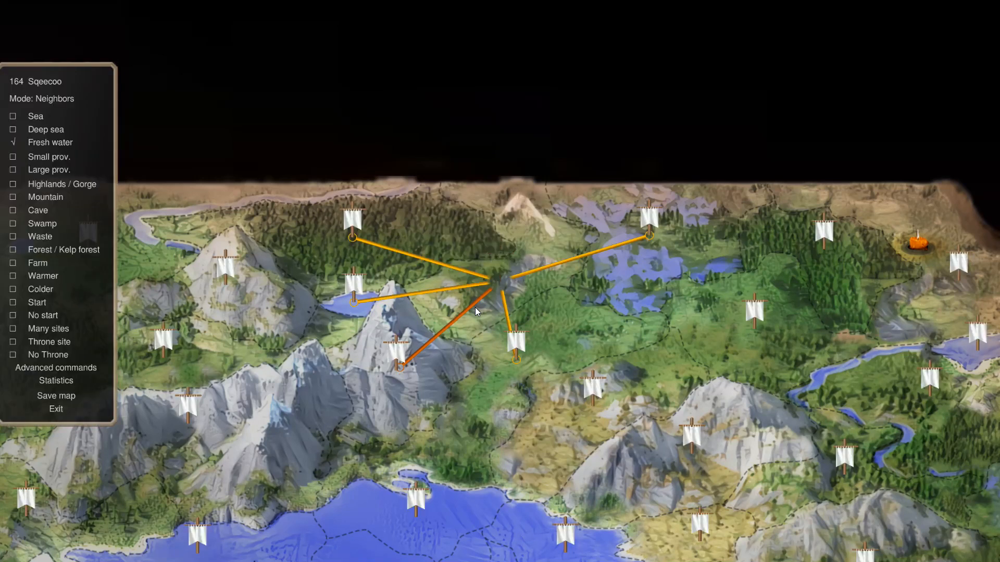
text(g165)
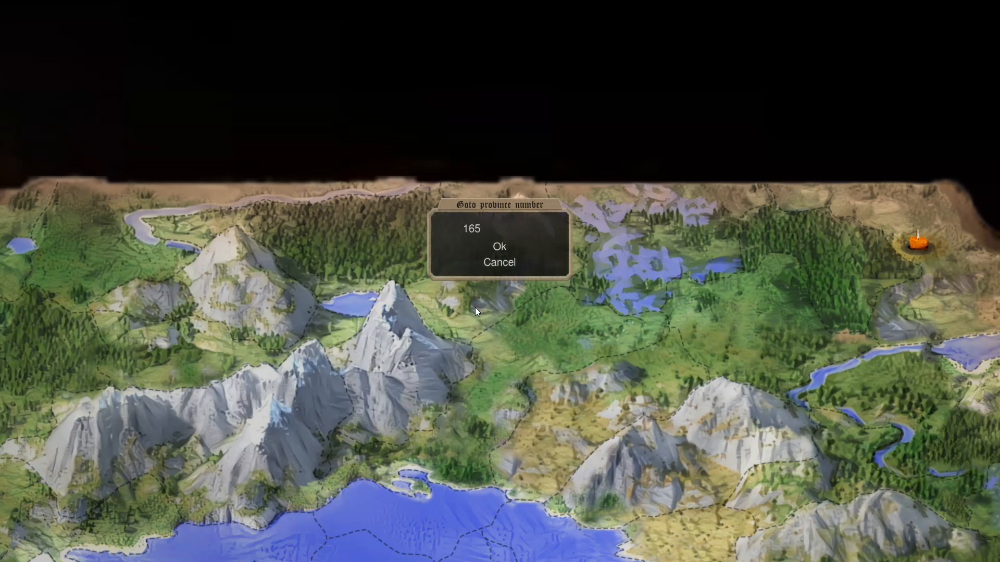
key(BackSpace)
text(3)
key(Return)
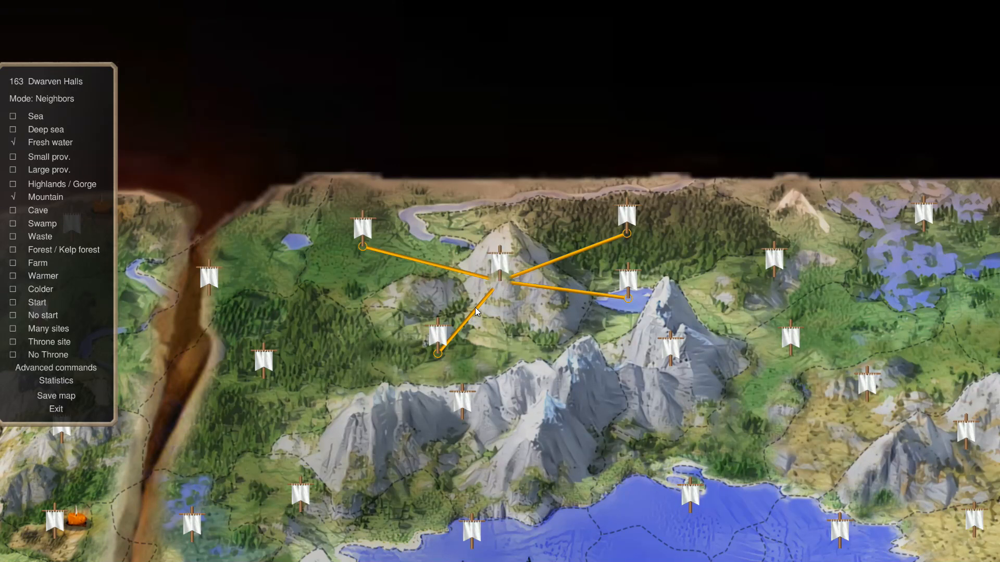
Step: Go to province 162 and examine the mountain pass, river and ordinary connections of Perun's Peak
text(g)
text(1)
text(62)
key(Return)
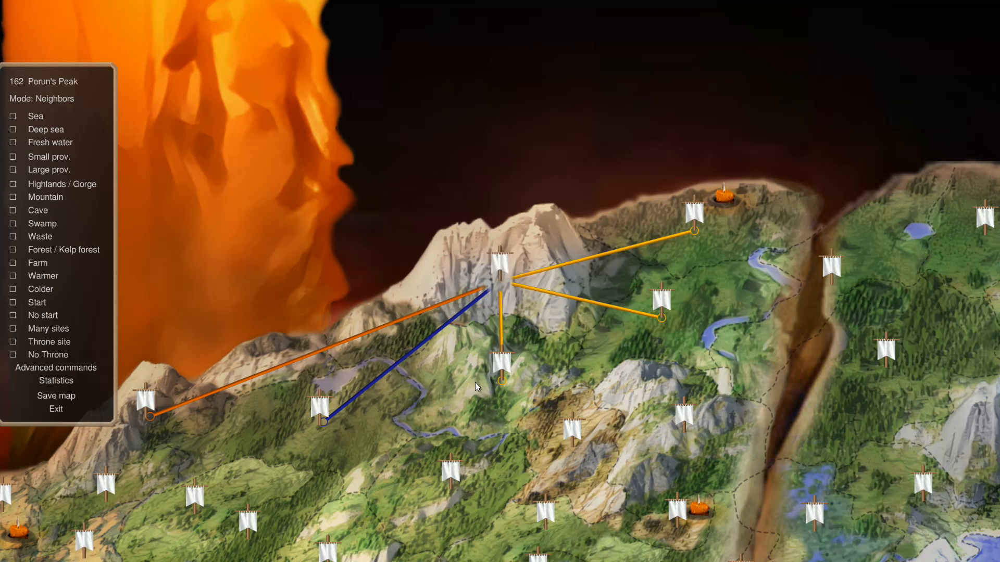
Step: Go to province 161 and examine the river and ordinary connections of Tenera across the book's spine
mouse_move(646, 561)
text(g)
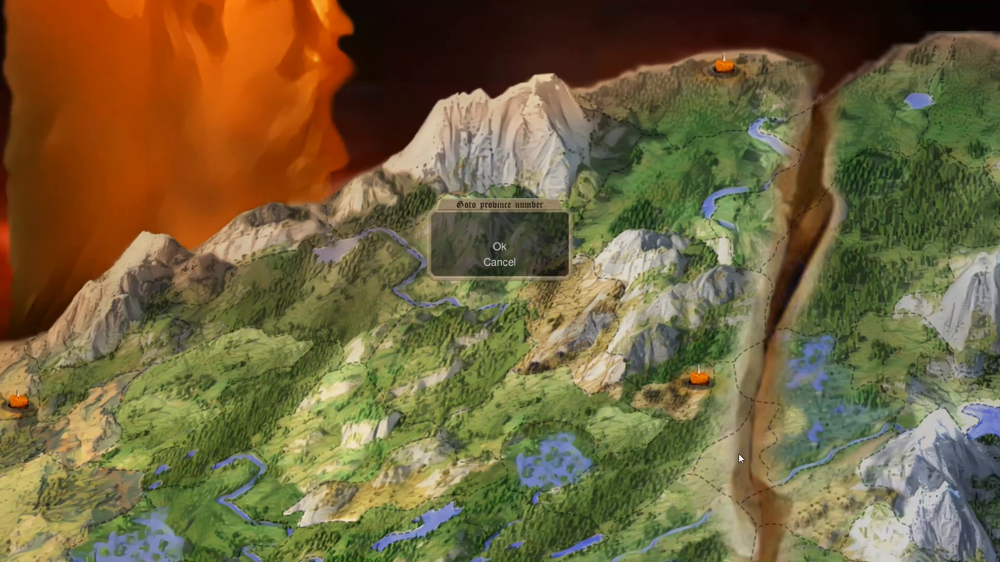
text(161)
key(Return)
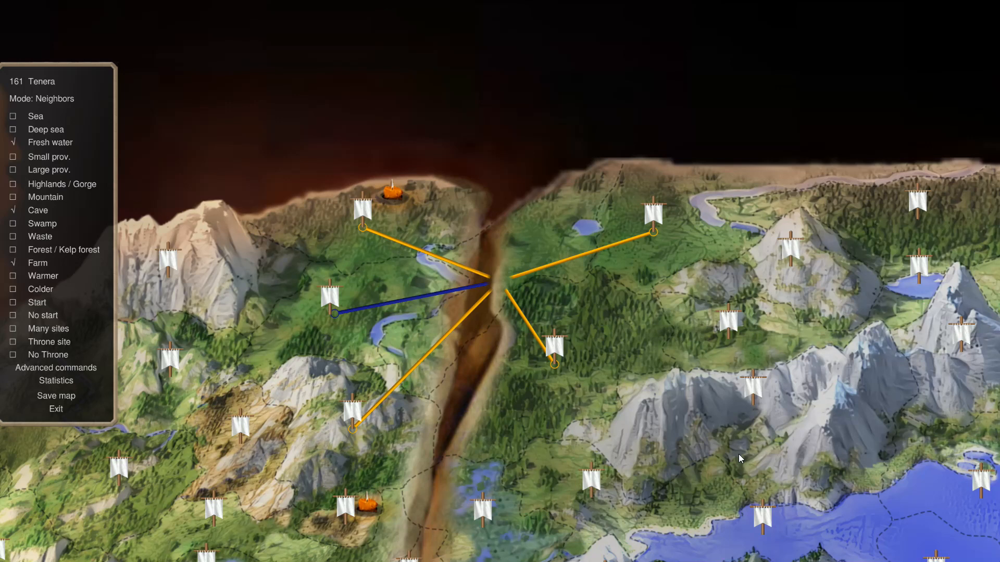
Step: Go to province 160 and examine the ordinary and mountain pass connections of Umidor beside the snowy peak
text(g1)
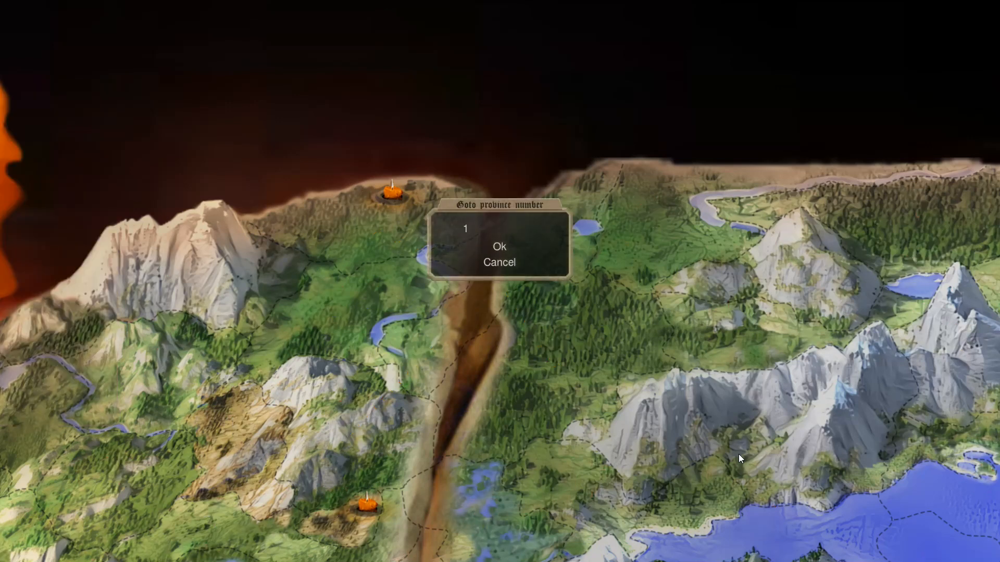
text(60)
key(Return)
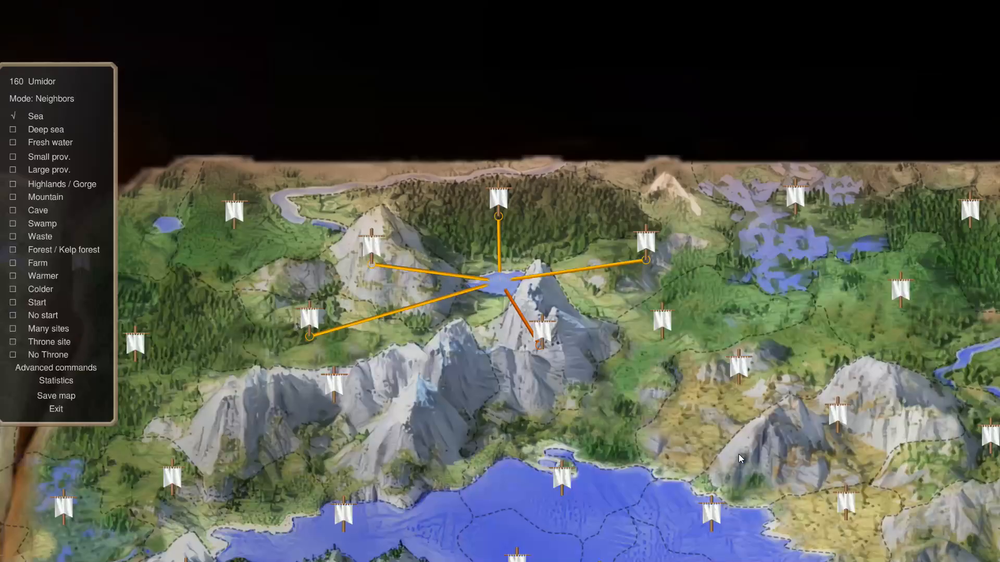
scroll(932, 398, up, 5)
scroll(833, 370, down, 4)
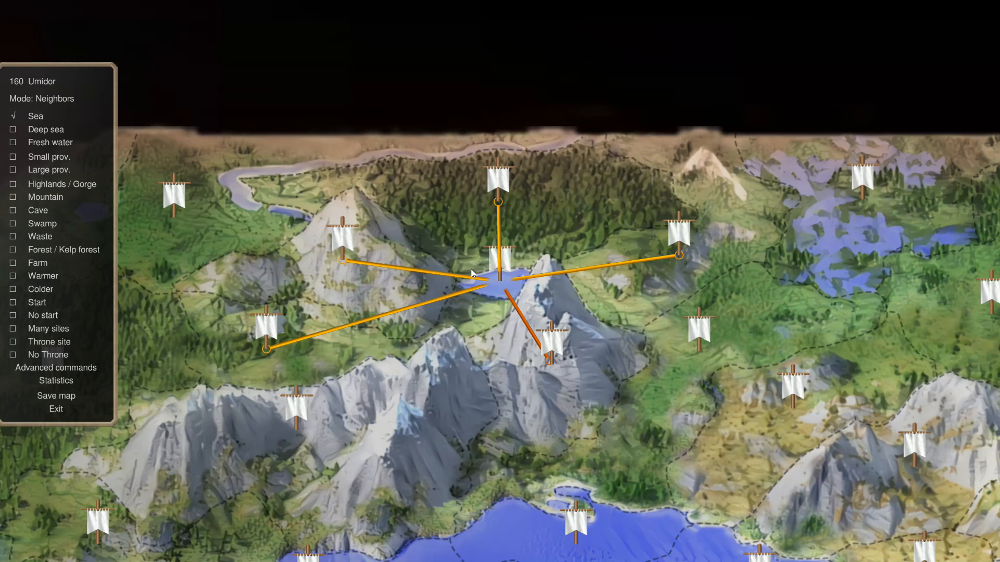
Step: Go to province 159, and continue to province 158 to inspect the connections of General Abandonment and Executor Gallows
text(g15)
text(9)
key(Return)
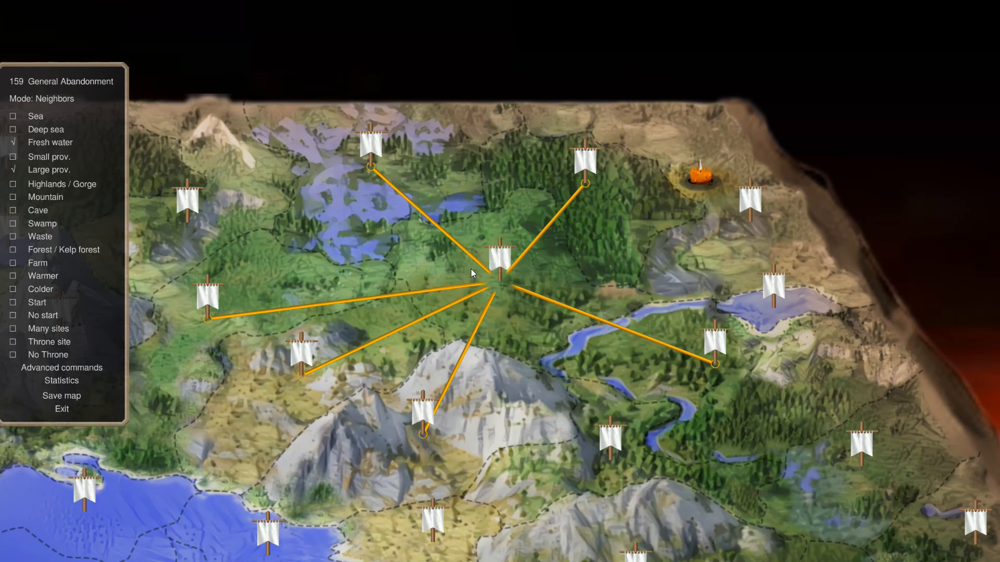
text(158)
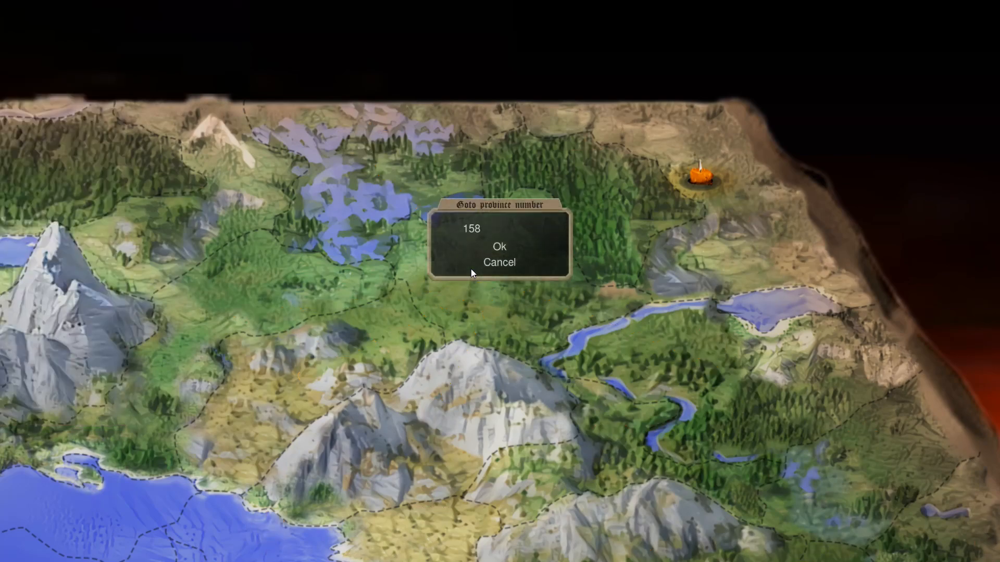
key(Return)
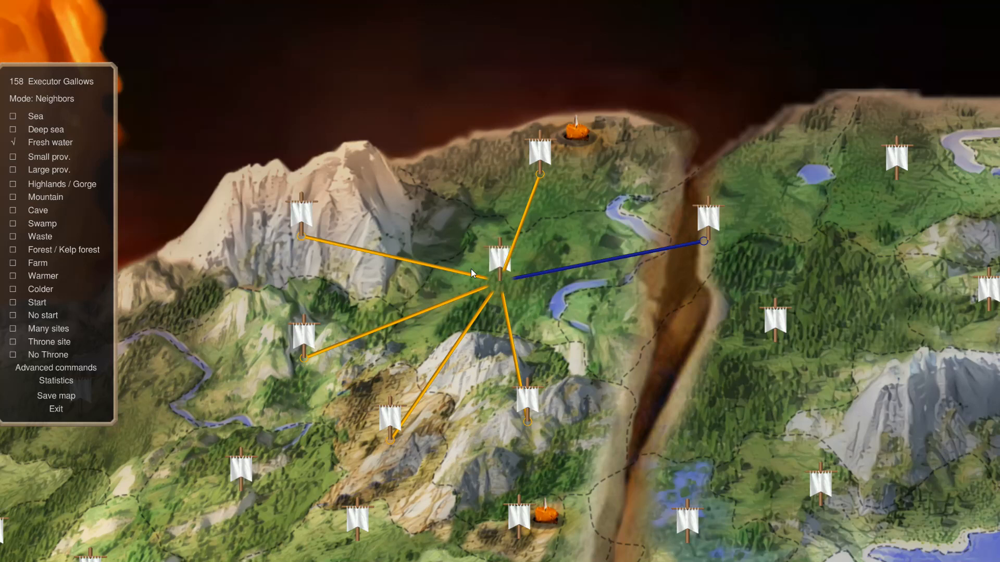
Step: Go to province 157 and inspect the connections of Loch Johan near the map's edge
text(15)
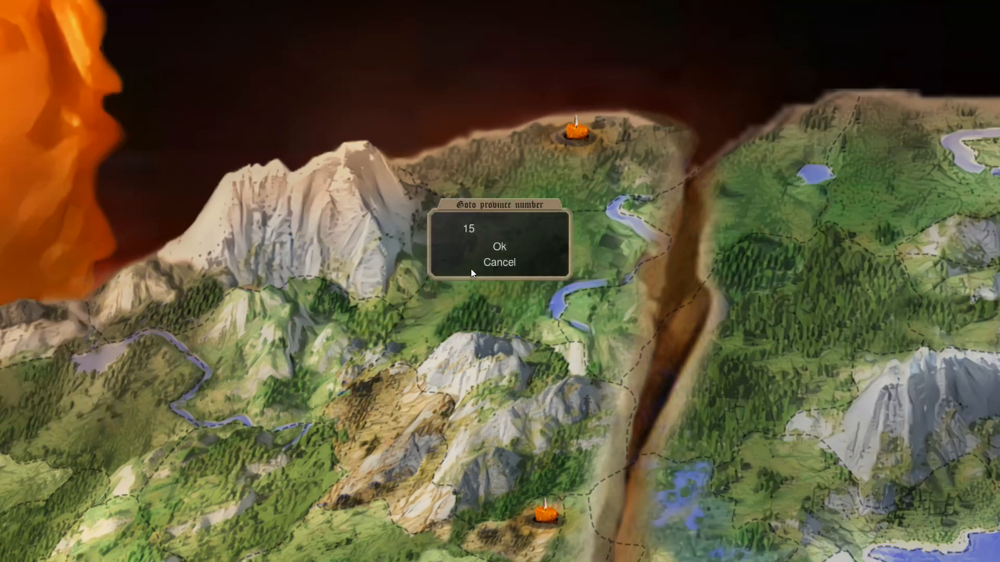
text(7)
key(Return)
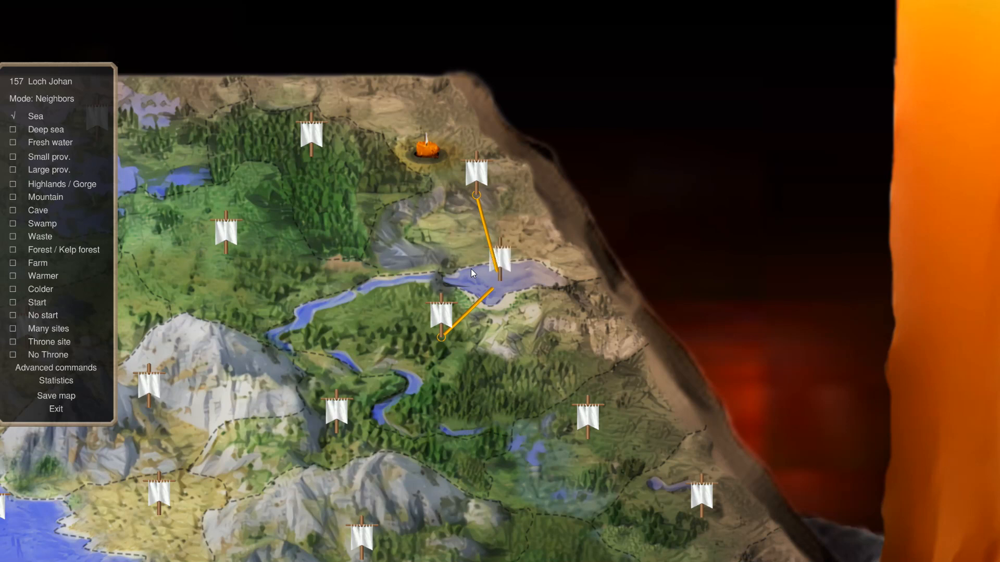
Step: Revisit provinces 158, 159 and 157 to recheck the connections of Executor Gallows, General Abandonment and Loch Johan
text(g158)
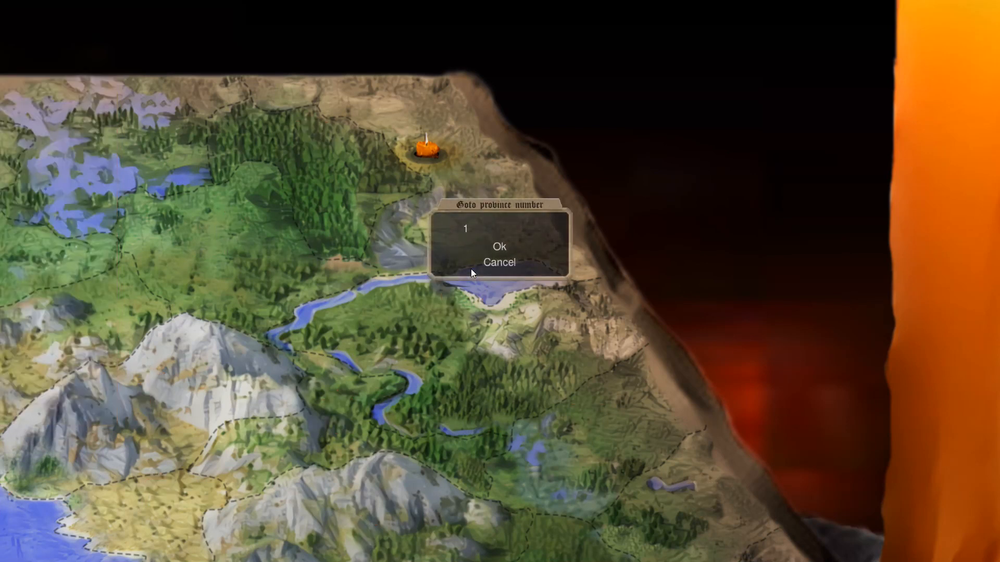
key(Return)
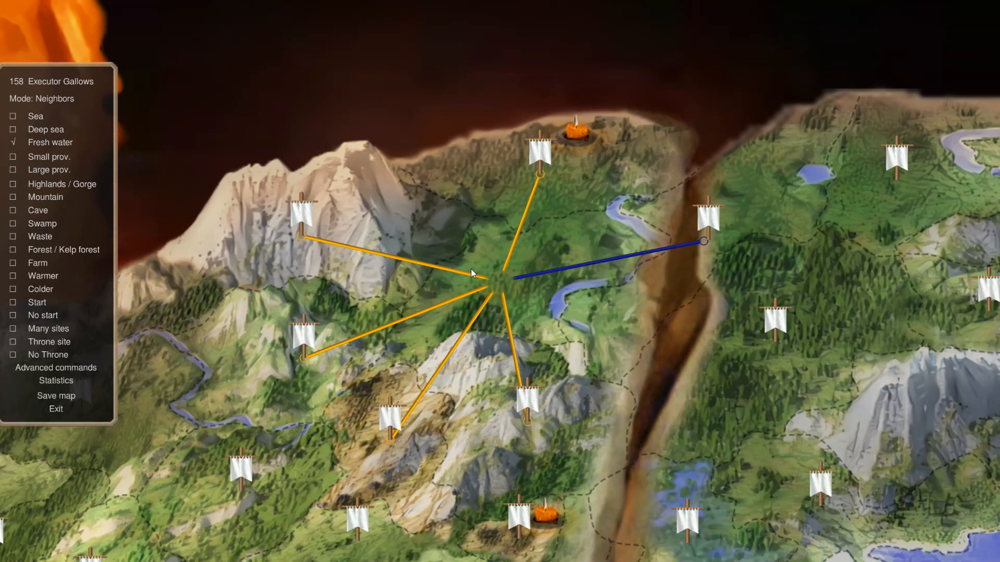
text(g159)
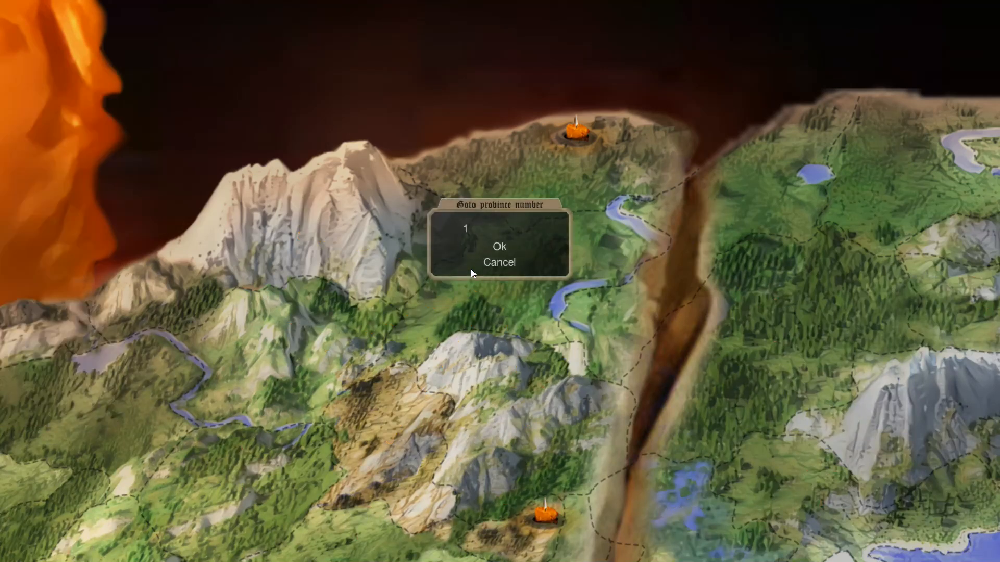
key(Return)
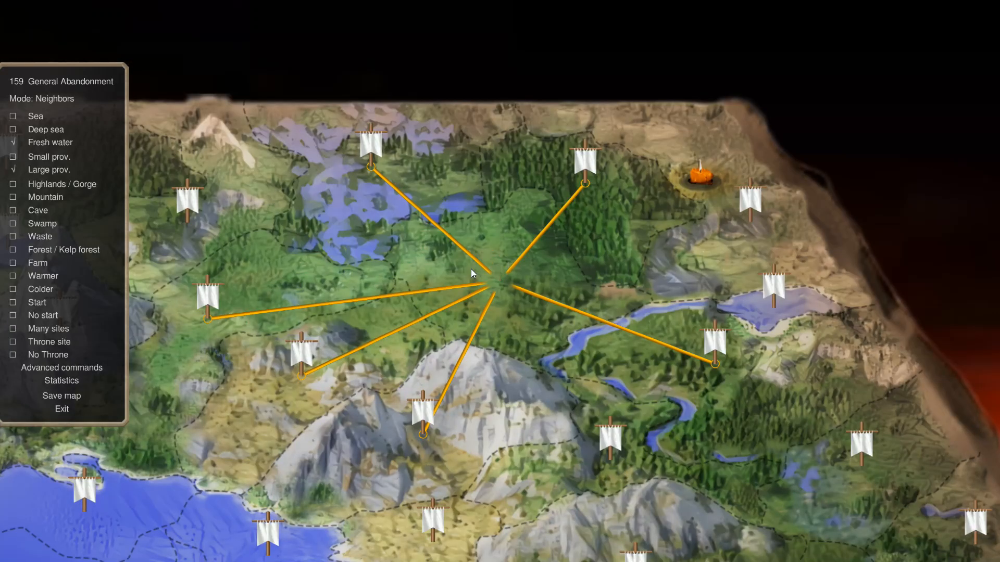
text(g1576)
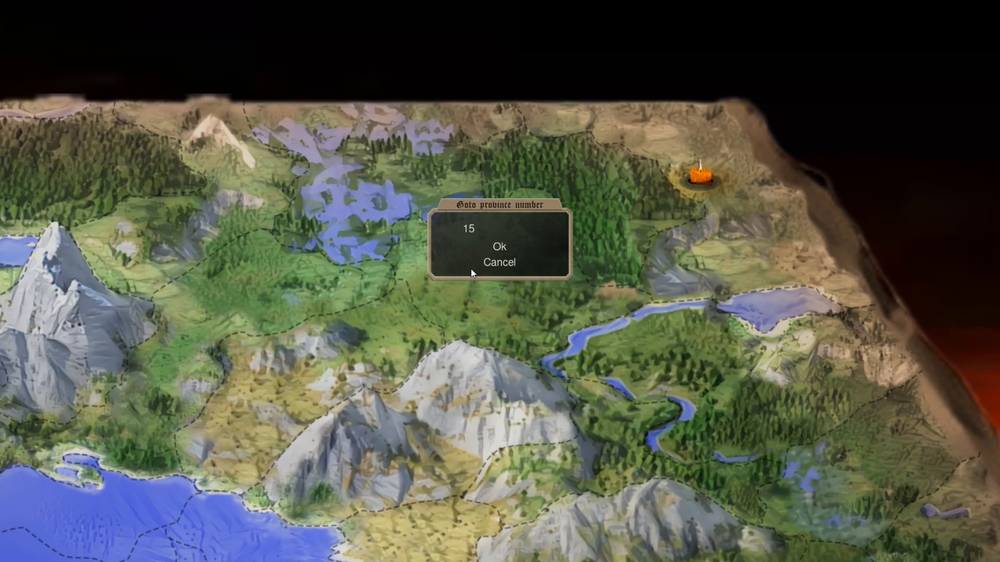
key(BackSpace)
key(Return)
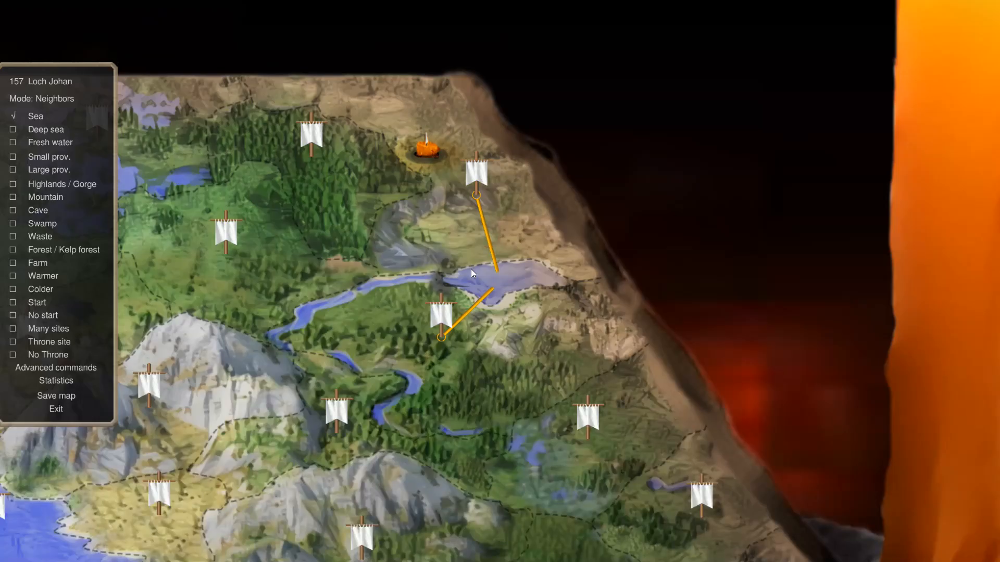
Step: Go to province 156, make the connection between Comic Clans and Illwinters Slopes a mountain pass, and check neighboring Jungle Munchies
text(g156)
key(Return)
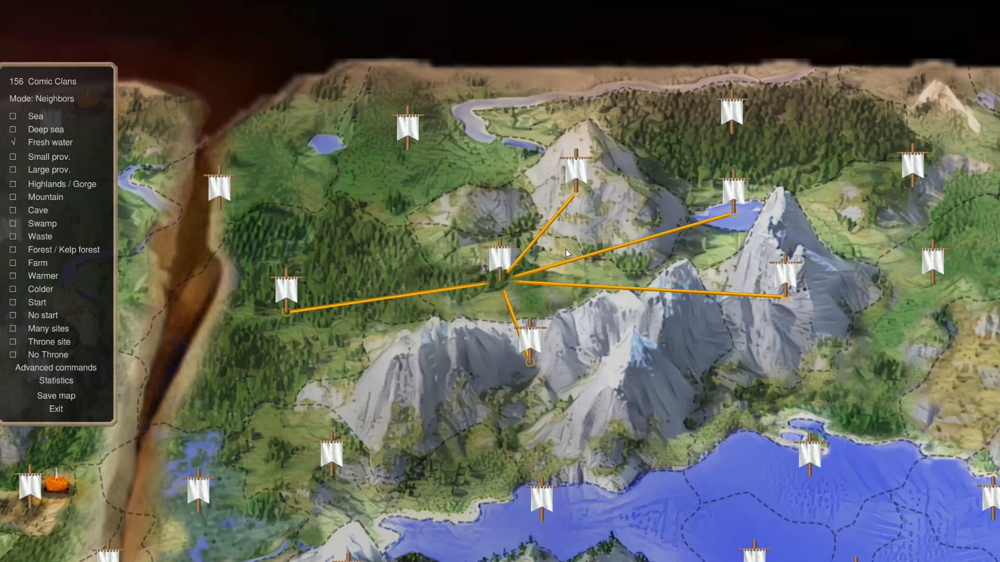
click(648, 297)
click(776, 302)
click(584, 334)
click(506, 292)
click(580, 351)
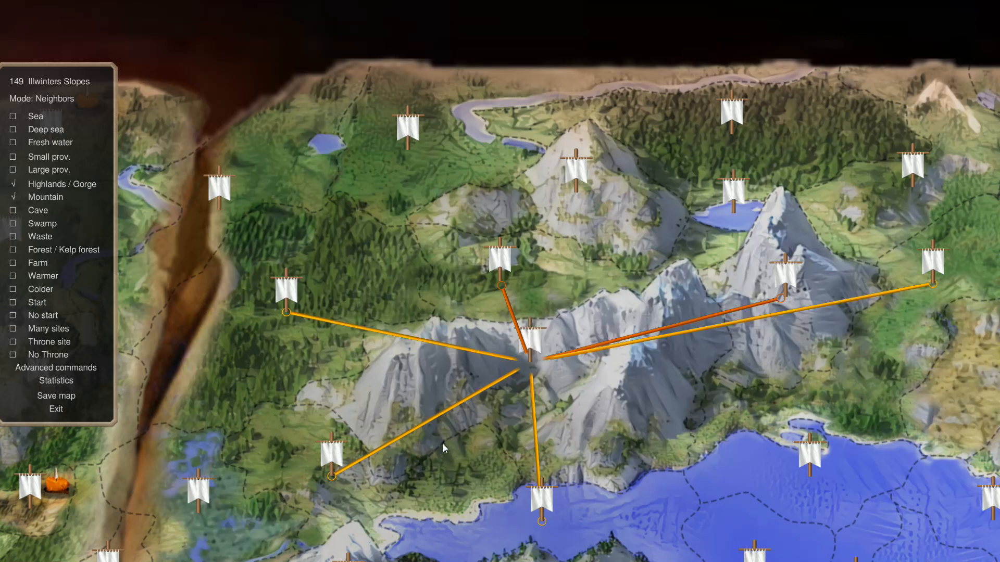
click(328, 350)
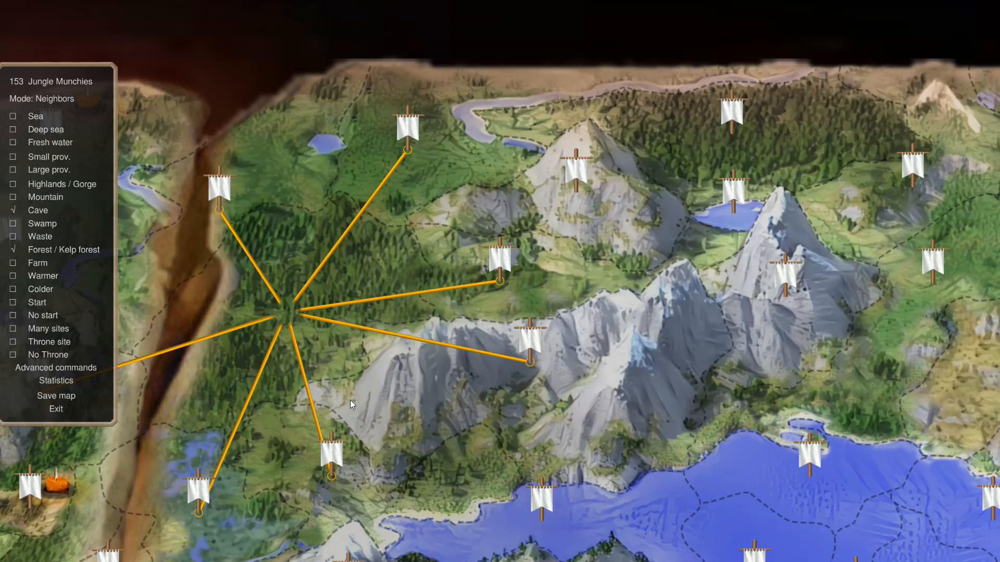
click(467, 318)
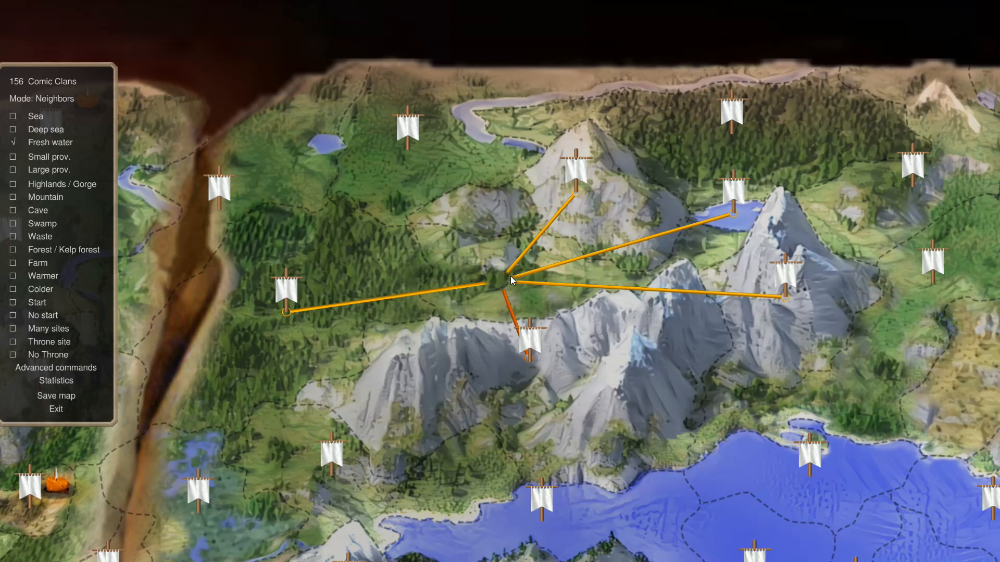
Step: Go to province 155 to examine Elysium's connections, and return to province 156 for a comparison with Comic Clans
text(g)
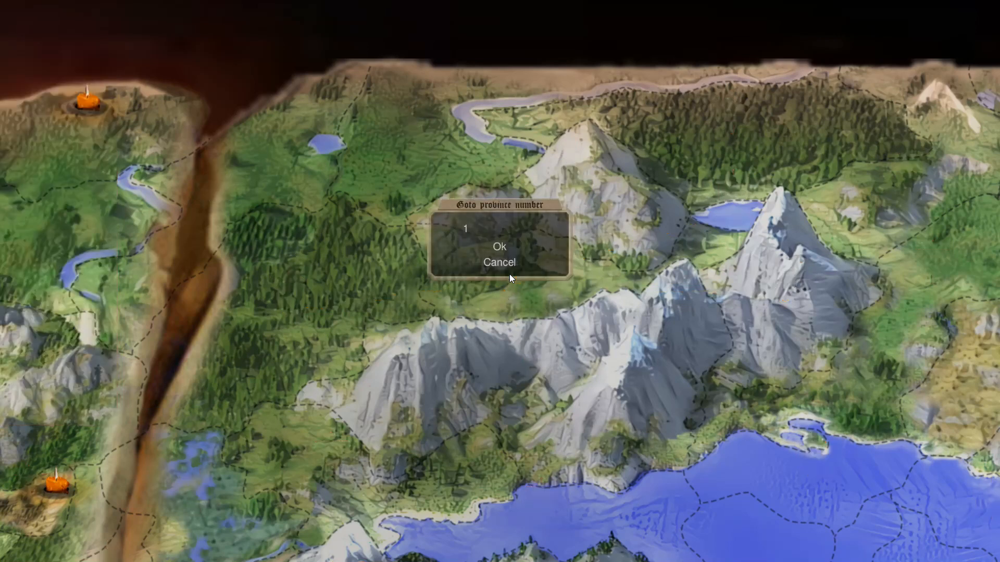
text(155)
key(Return)
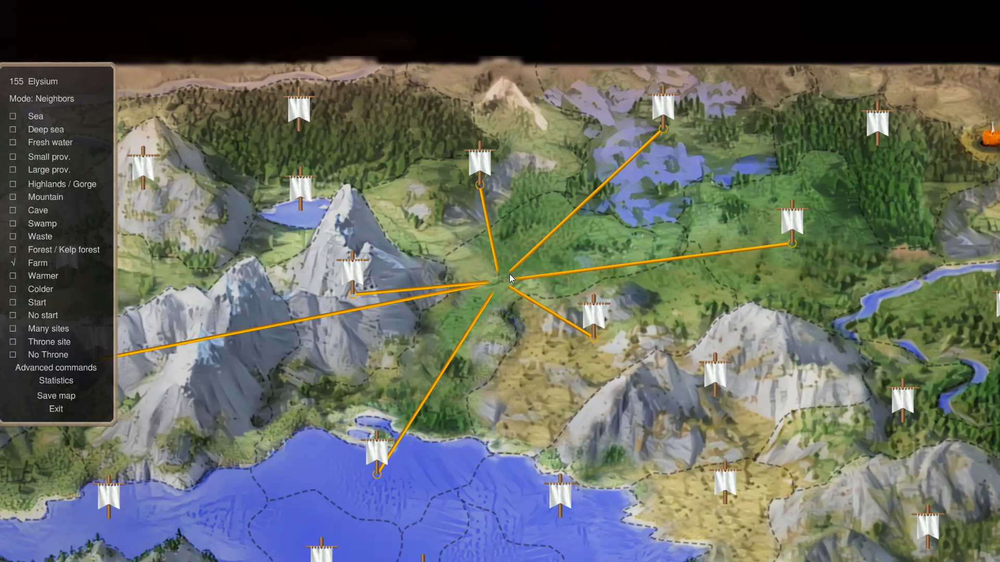
scroll(509, 274, down, 3)
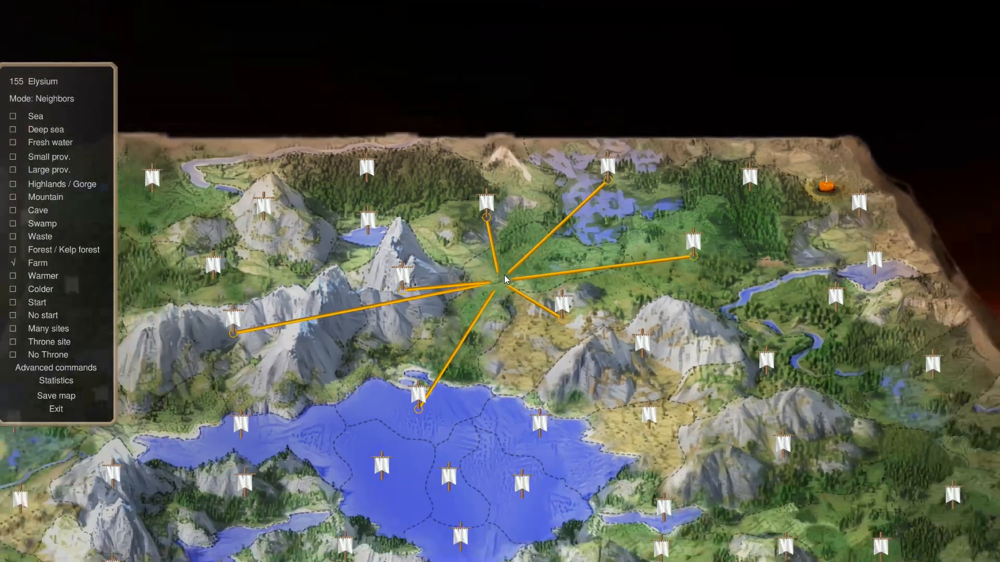
scroll(504, 275, up, 4)
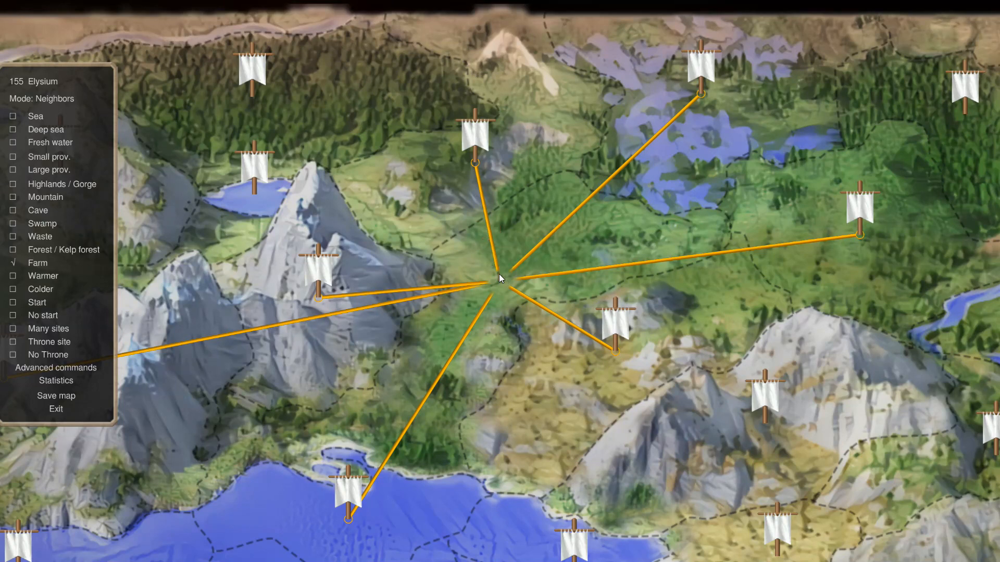
text(g15)
key(Escape)
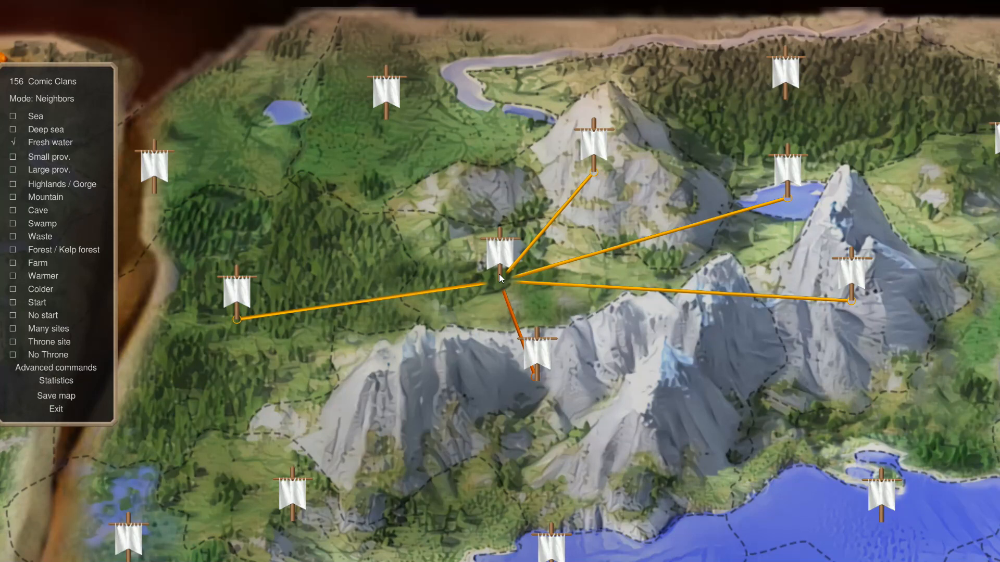
Step: Go to province 154 and examine how Vultures Rest connects to Comic Clans, Elysium and the other provinces around the peak
key(s)
text(g154)
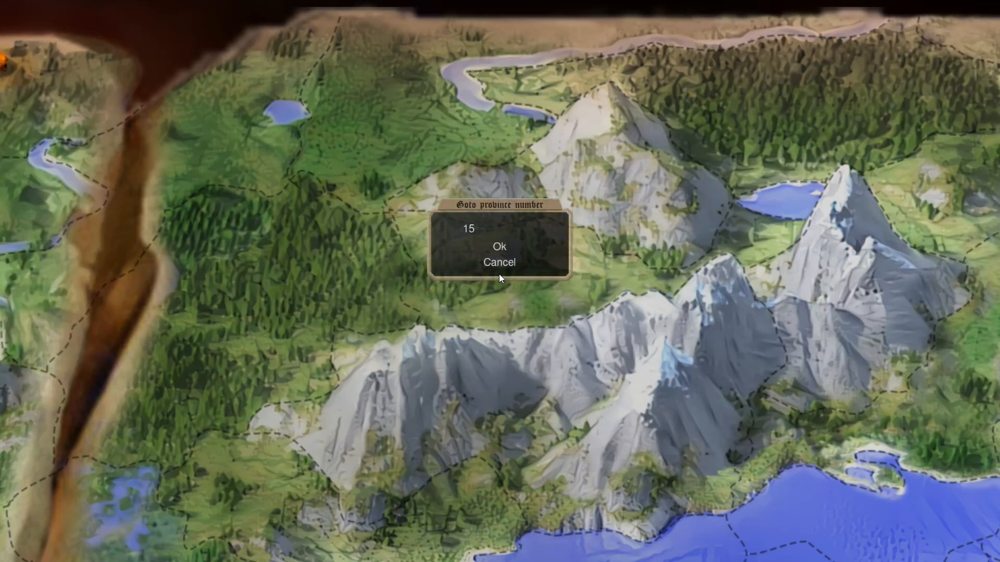
key(Return)
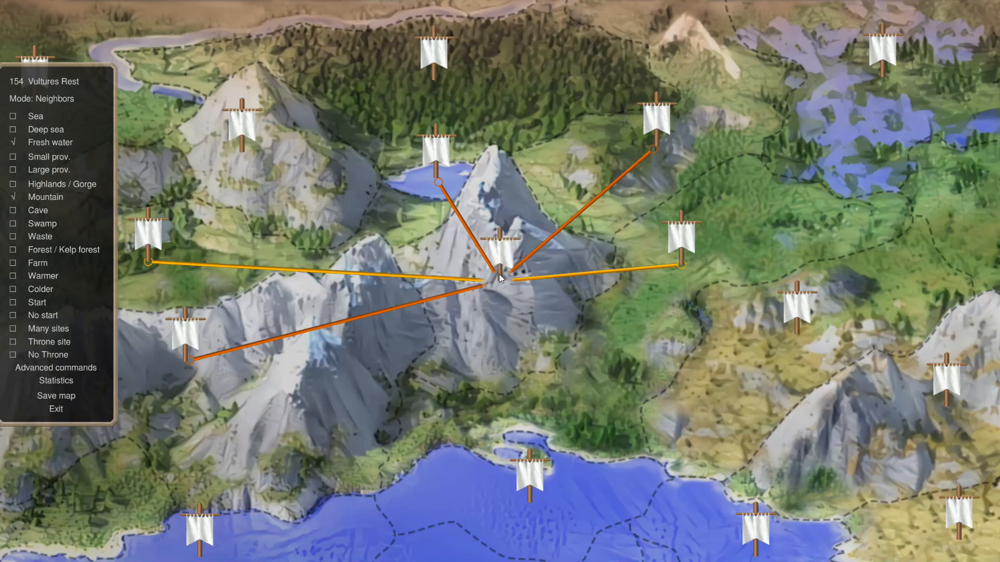
scroll(511, 272, down, 3)
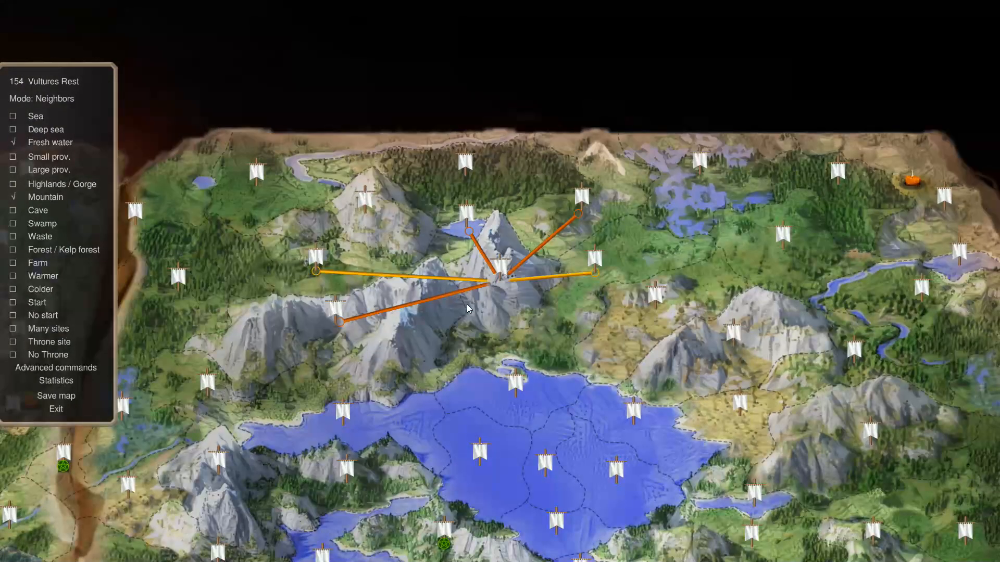
scroll(500, 291, up, 3)
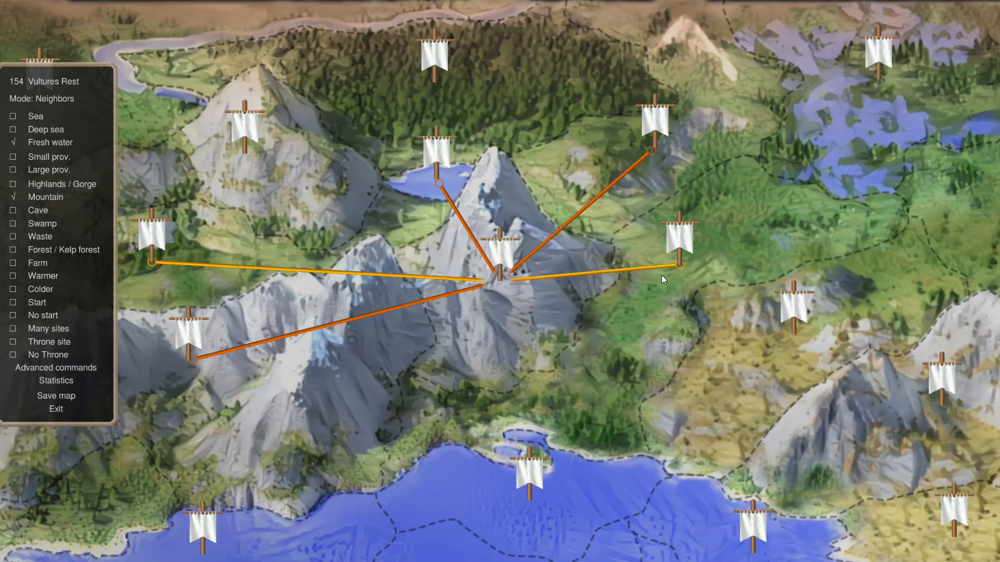
click(263, 265)
click(489, 277)
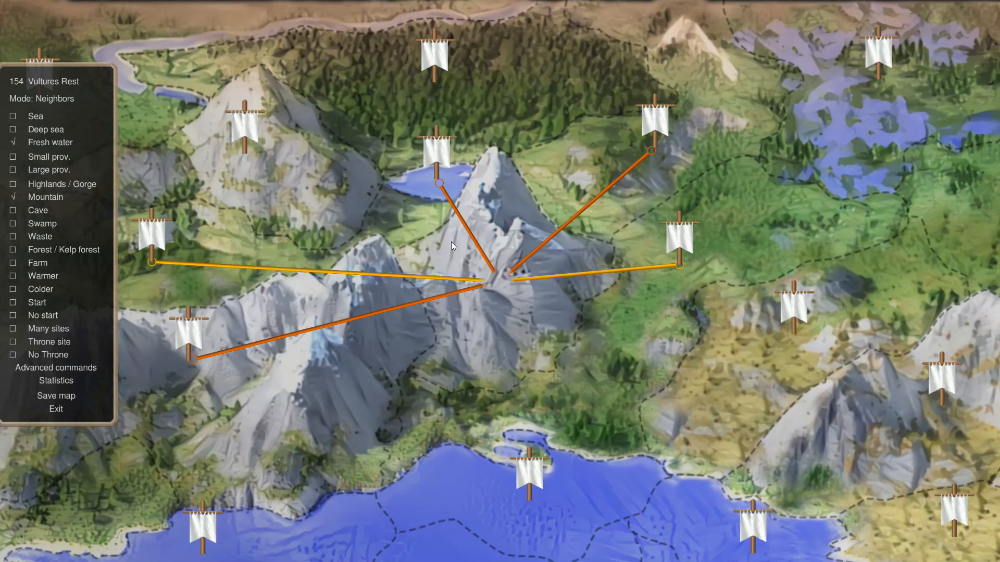
click(388, 234)
click(454, 295)
Step: Go to province 153, and continue to province 152 to inspect the connections of Jungle Munchies and Cottoqar
text(g153)
key(Return)
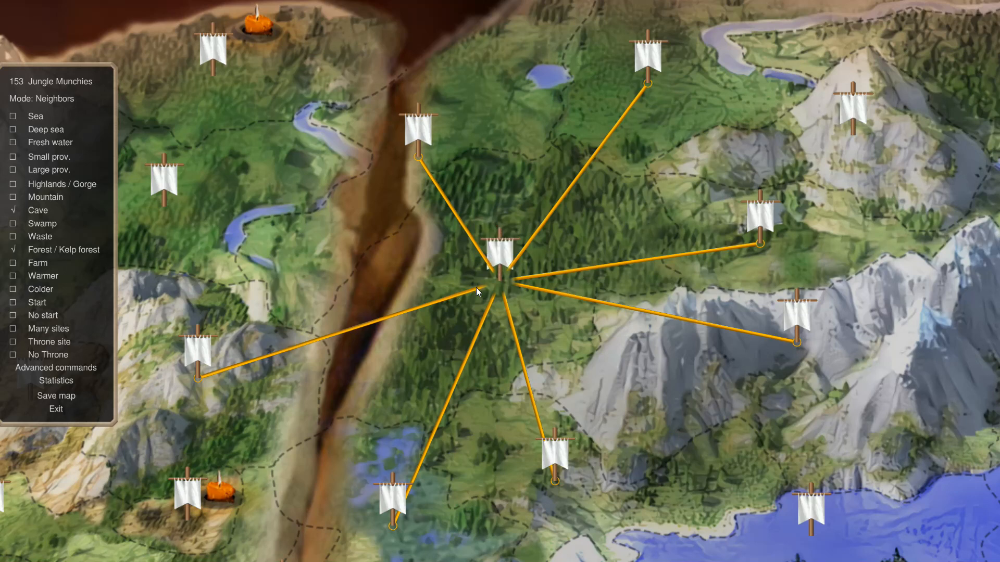
text(g152)
key(Return)
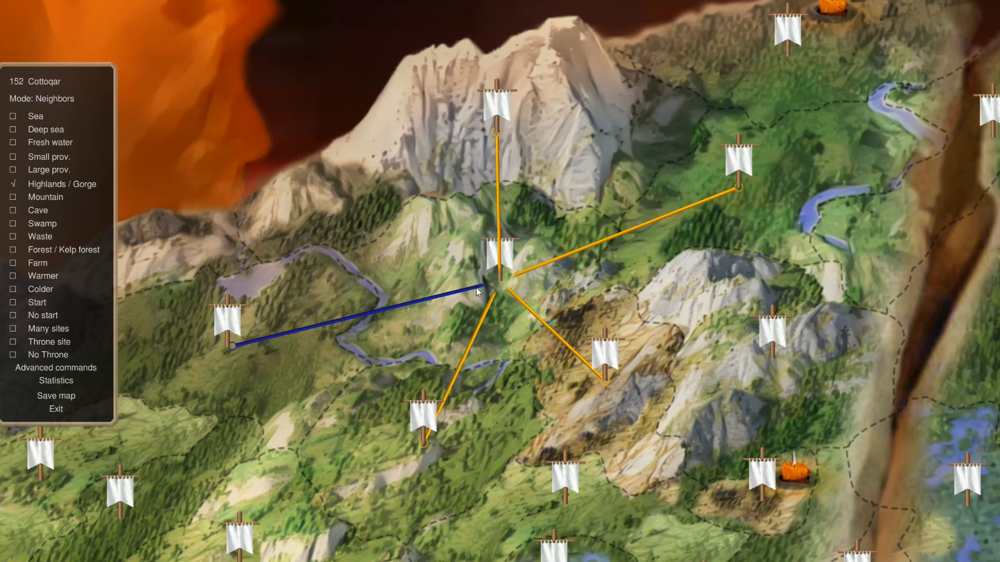
Step: Go to province 151 and examine its river and ordinary connections along the winding river and lake
text(g15)
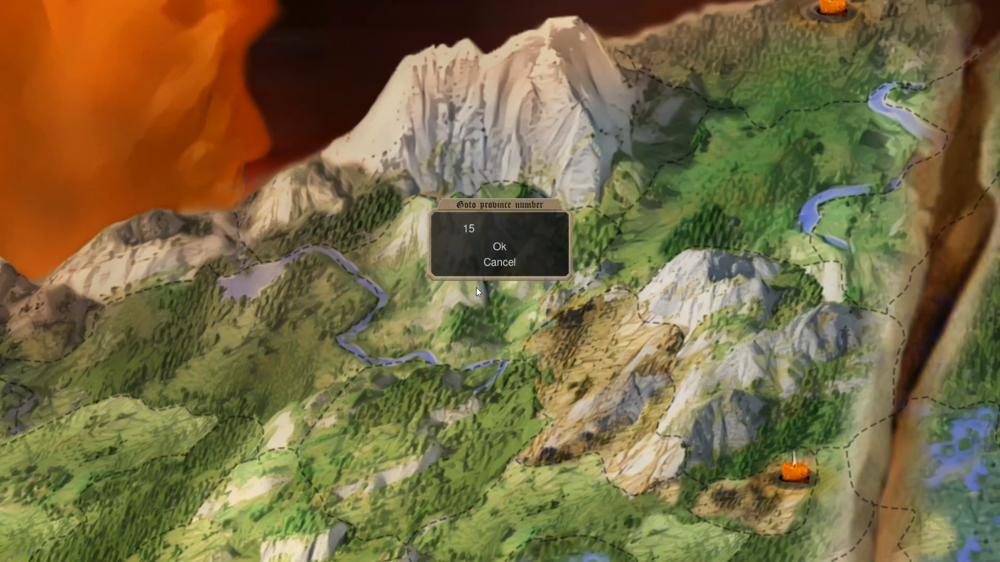
text(1)
key(Return)
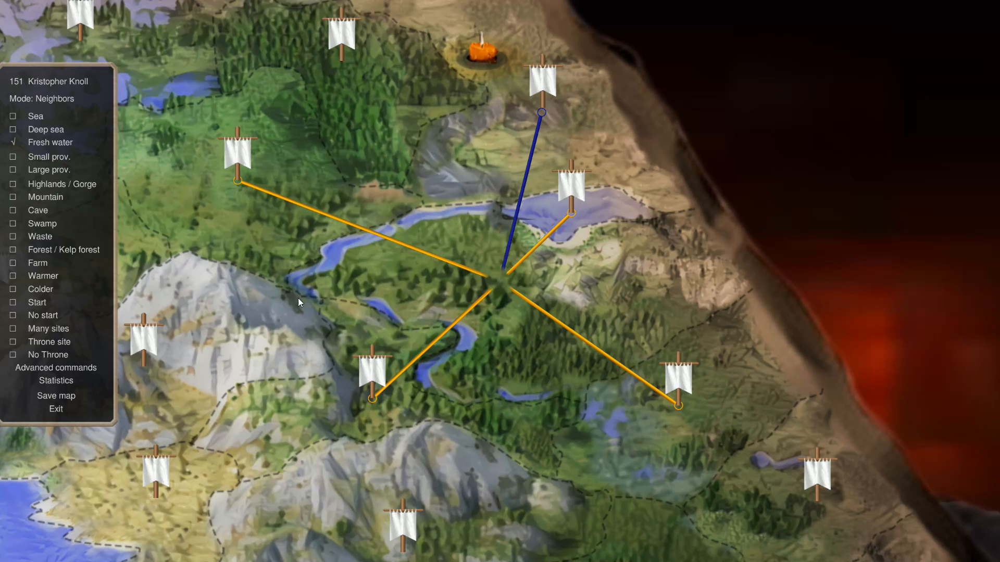
scroll(301, 300, up, 3)
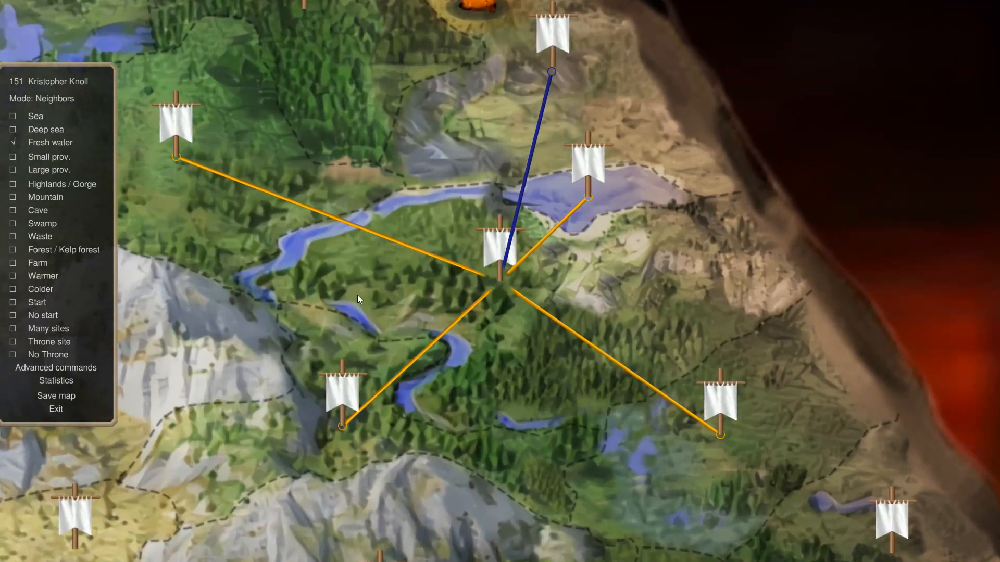
key(Left)
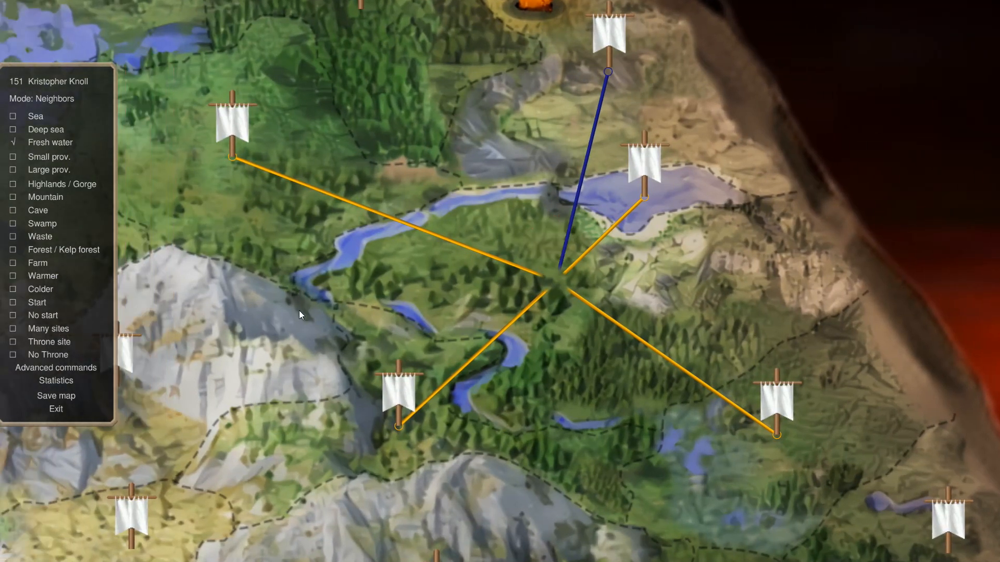
Step: Return to province 152 and recheck Cottoqar's river connection against the winding river
key(g)
text(152)
key(Return)
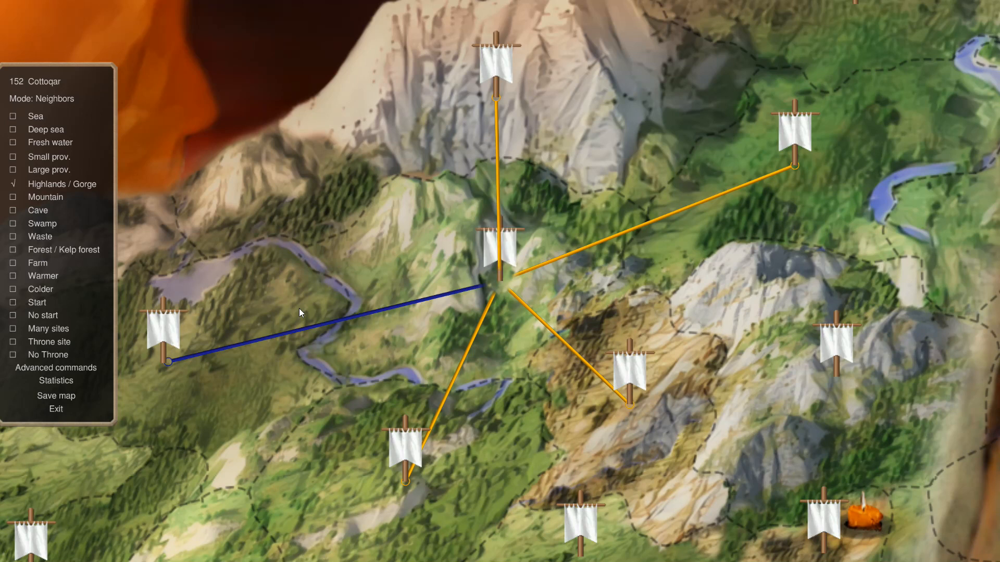
Step: Go to province 150, and continue to province 149 to inspect its mountain pass and normal connections along the mountain range
text(g150)
key(Return)
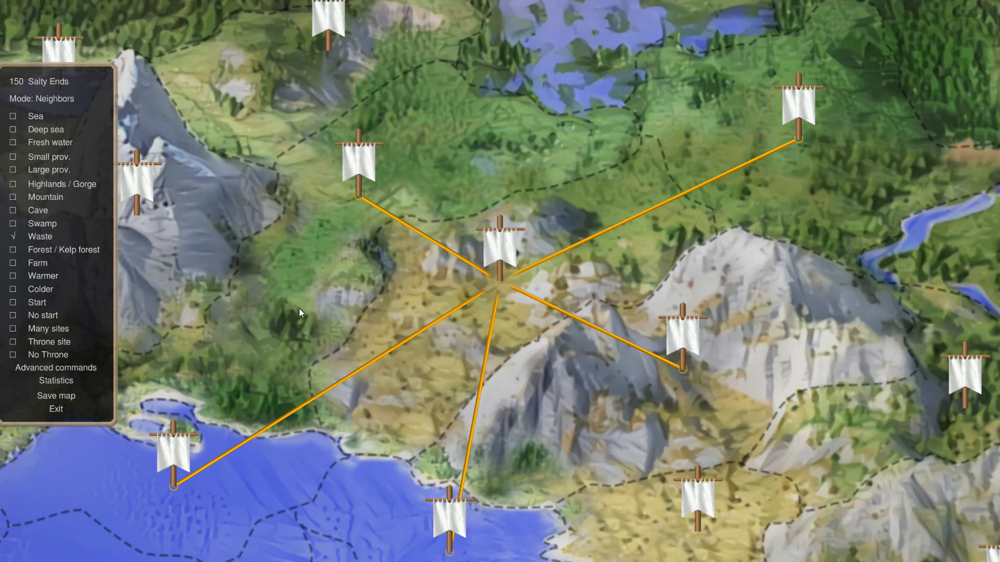
text(g149)
key(Return)
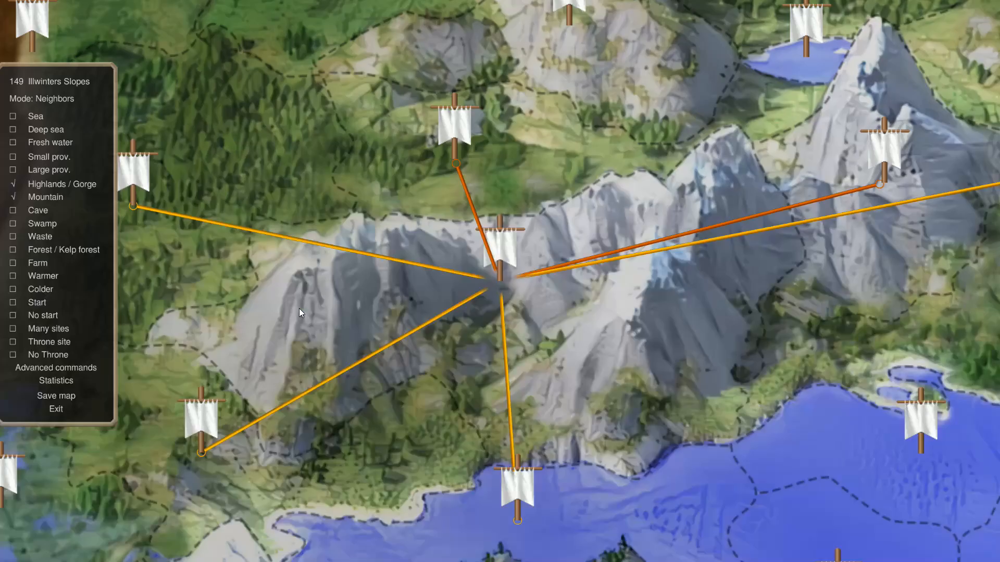
scroll(299, 308, down, 2)
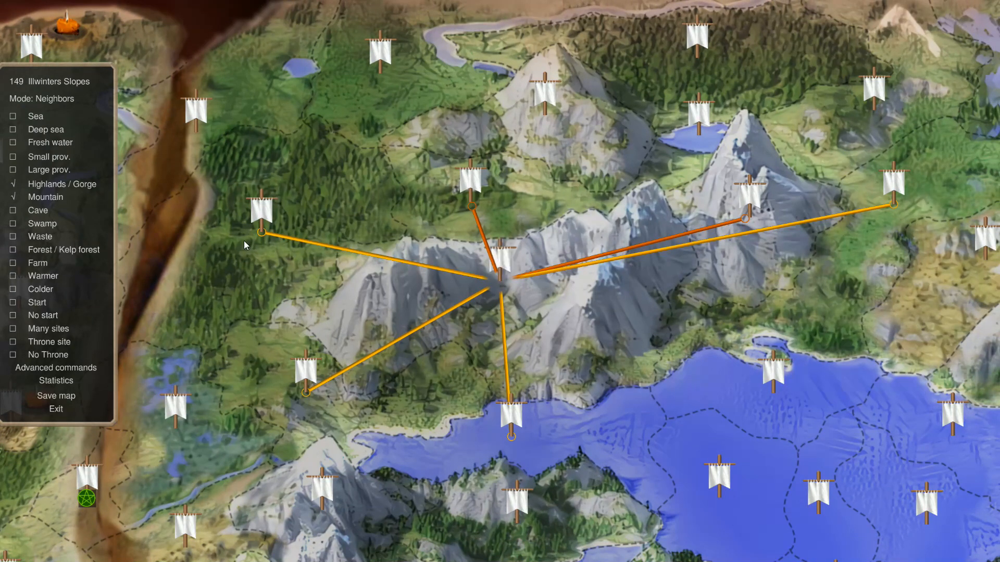
Step: Rename province 149 as Illwinter Slopes
click(78, 82)
key(BackSpace)
key(BackSpace)
key(BackSpace)
key(BackSpace)
key(BackSpace)
key(BackSpace)
key(BackSpace)
key(BackSpace)
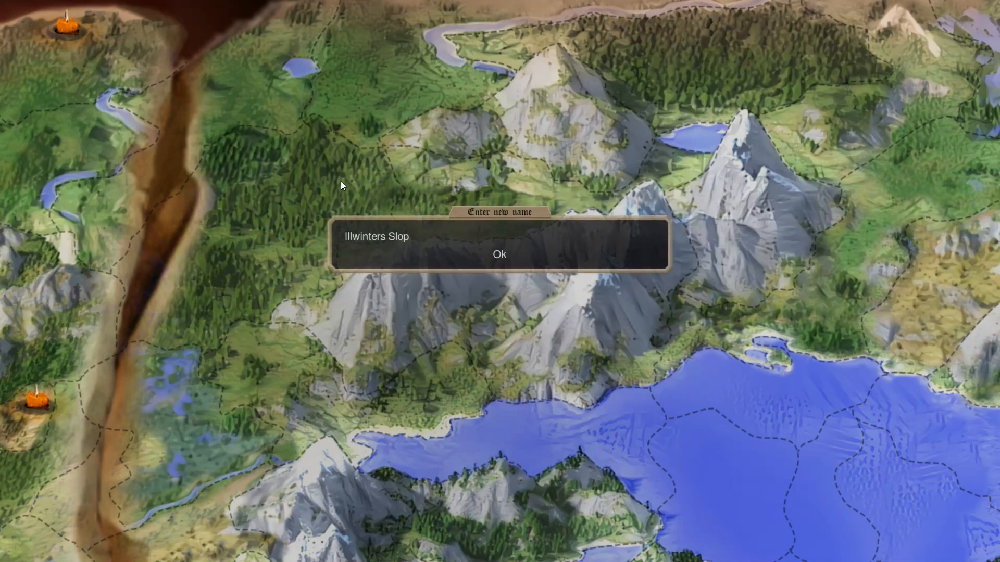
text(Slopes)
key(Return)
scroll(348, 182, up, 4)
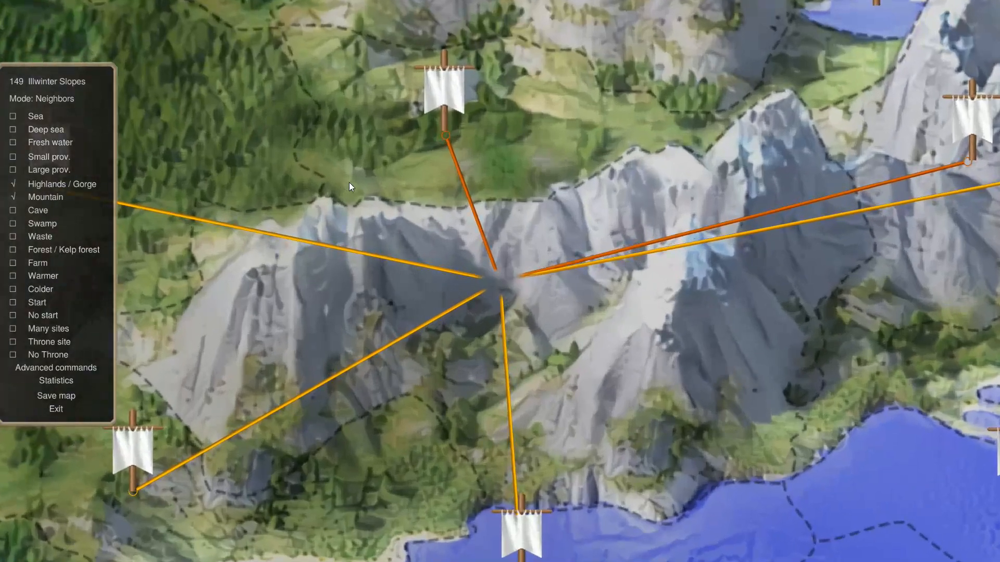
Step: Go to province 148 and re-enter its name as Archronos Crag
text(g1498)
key(Return)
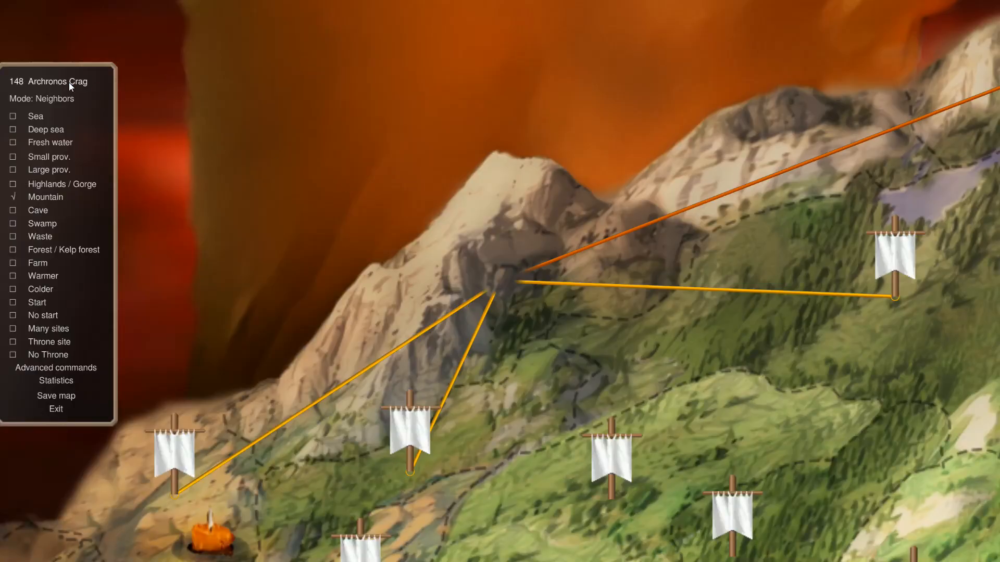
key(n)
key(BackSpace)
key(BackSpace)
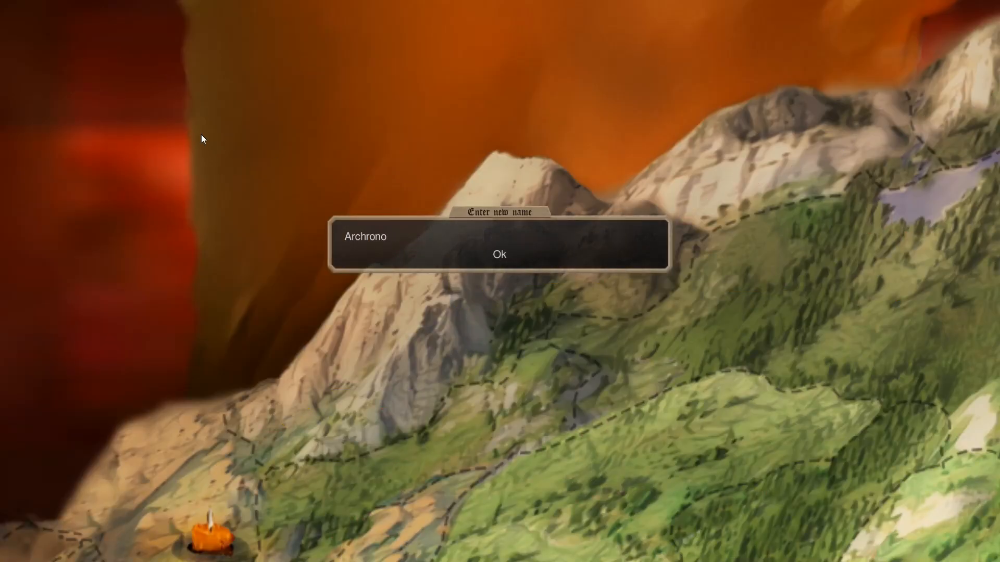
text(Crag)
key(Return)
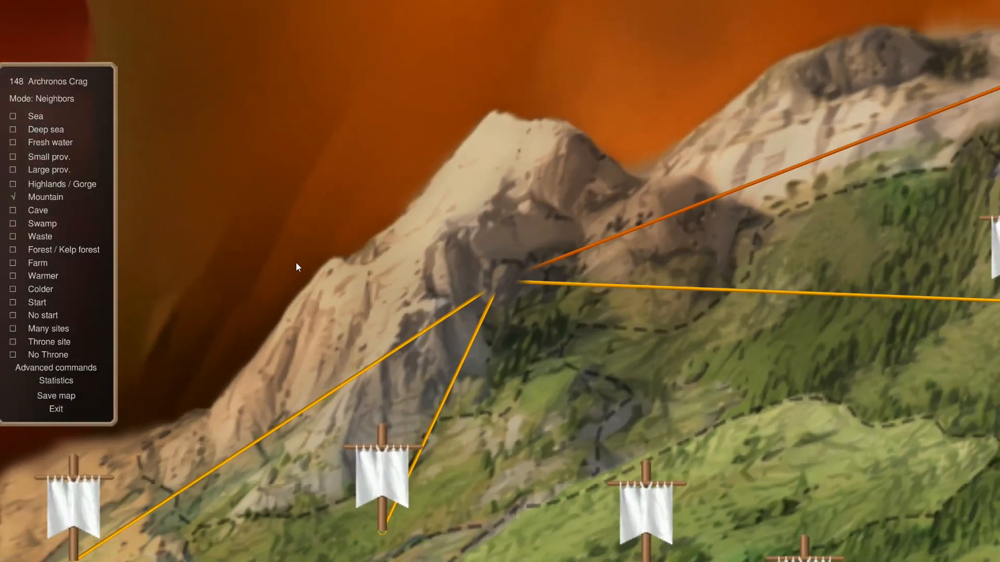
scroll(295, 262, down, 2)
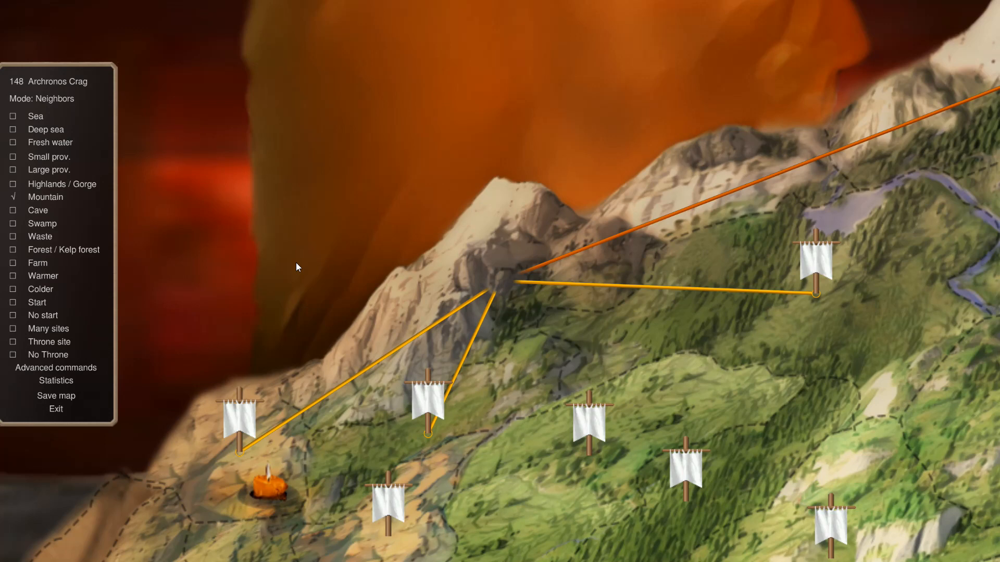
Step: Go to province 155 and compare the connections of Elysium and Illwinter Slopes across the mountain range
text(g155)
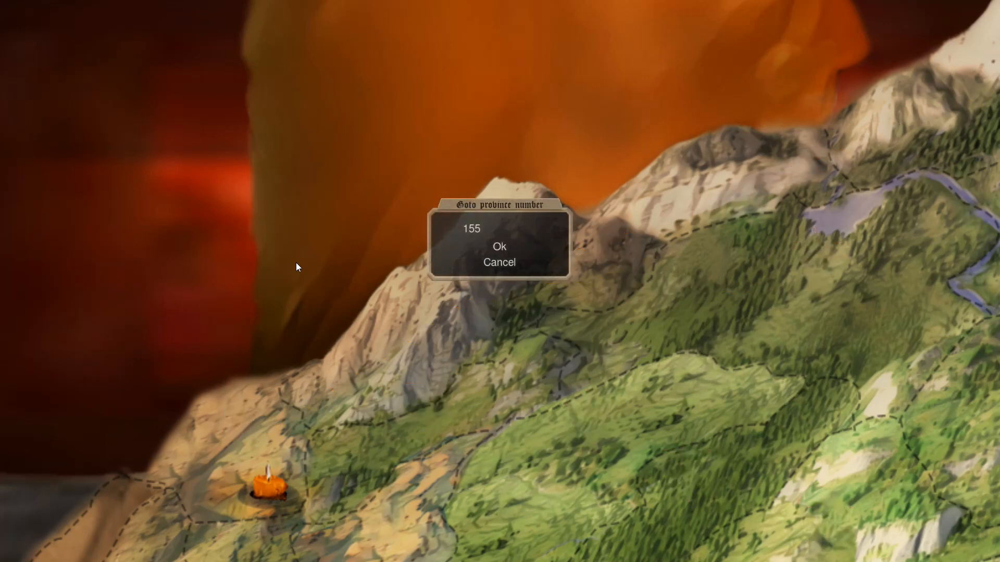
key(Return)
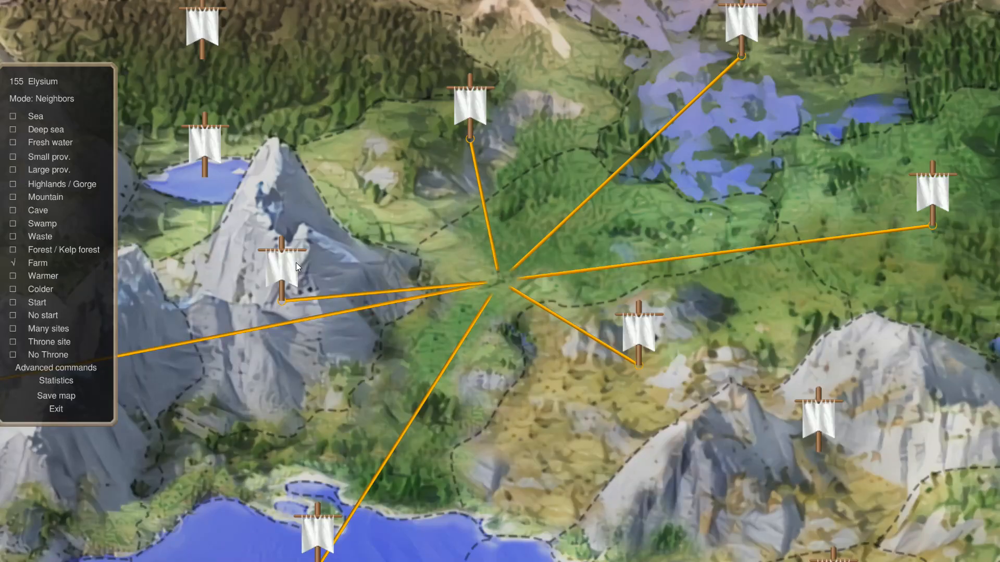
mouse_move(0, 552)
scroll(632, 337, down, 3)
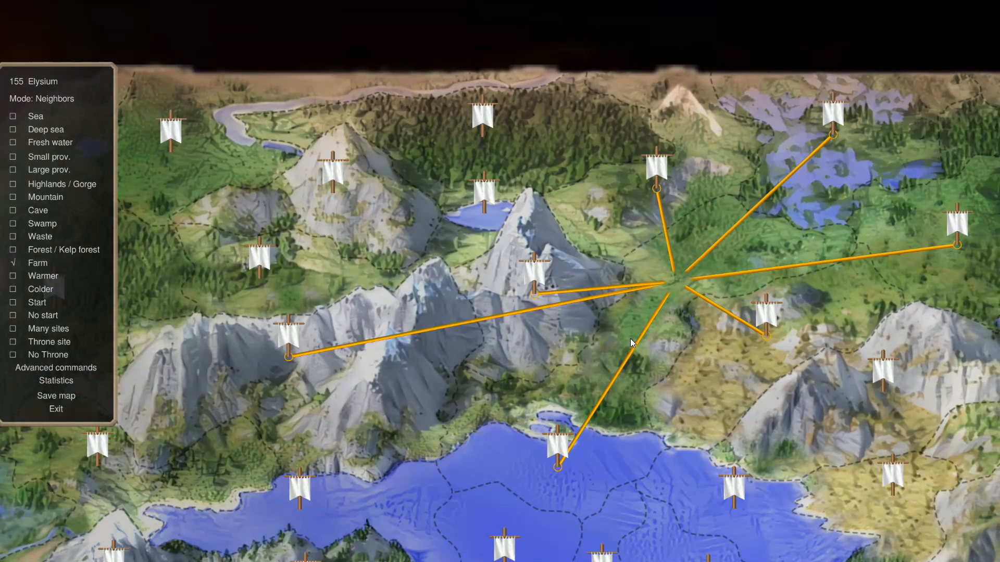
click(367, 370)
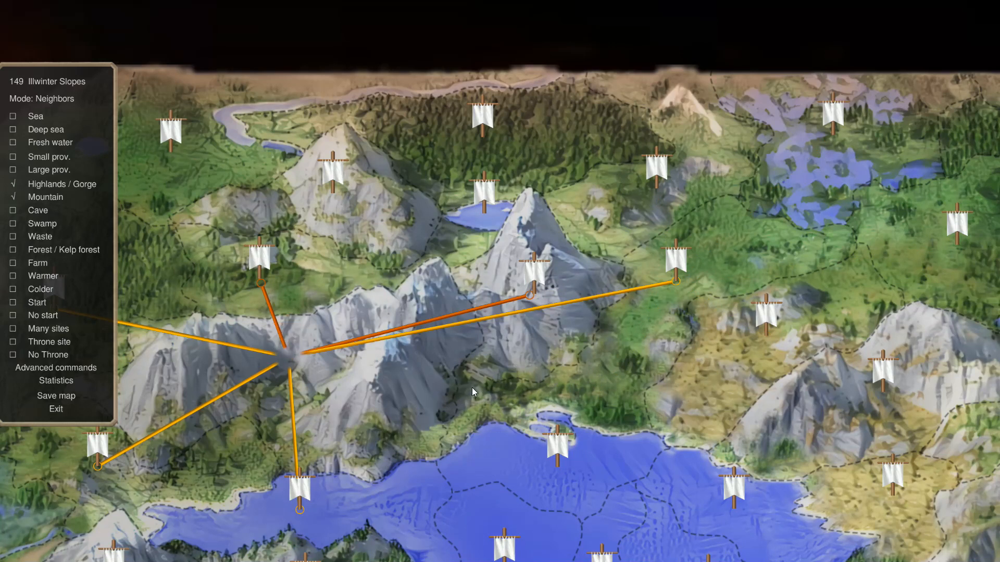
mouse_move(1, 373)
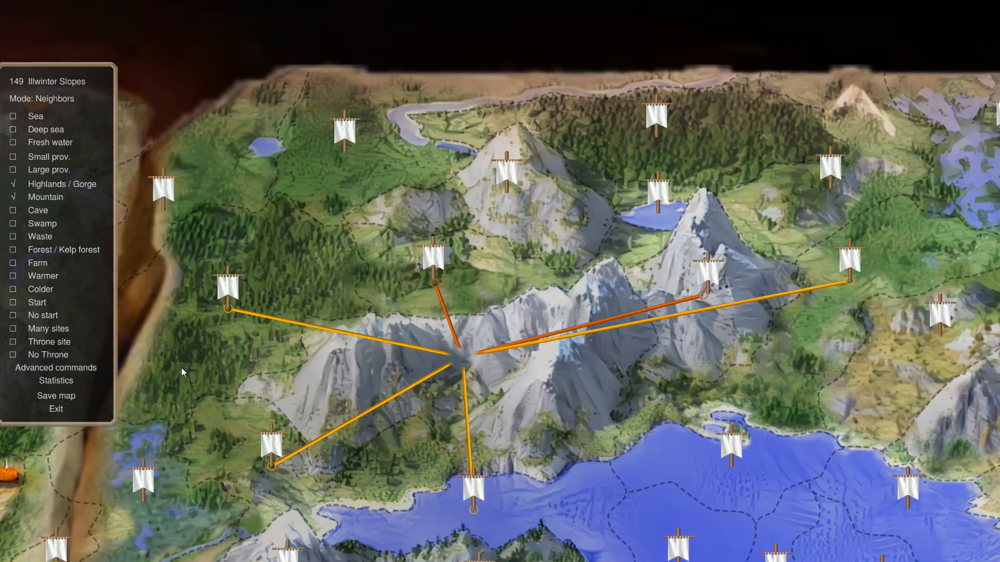
scroll(336, 329, down, 4)
Step: Select Perun's Peak, Seagold Hills and Archronos Crag in turn to compare their mountain pass, river and normal connections
mouse_move(0, 276)
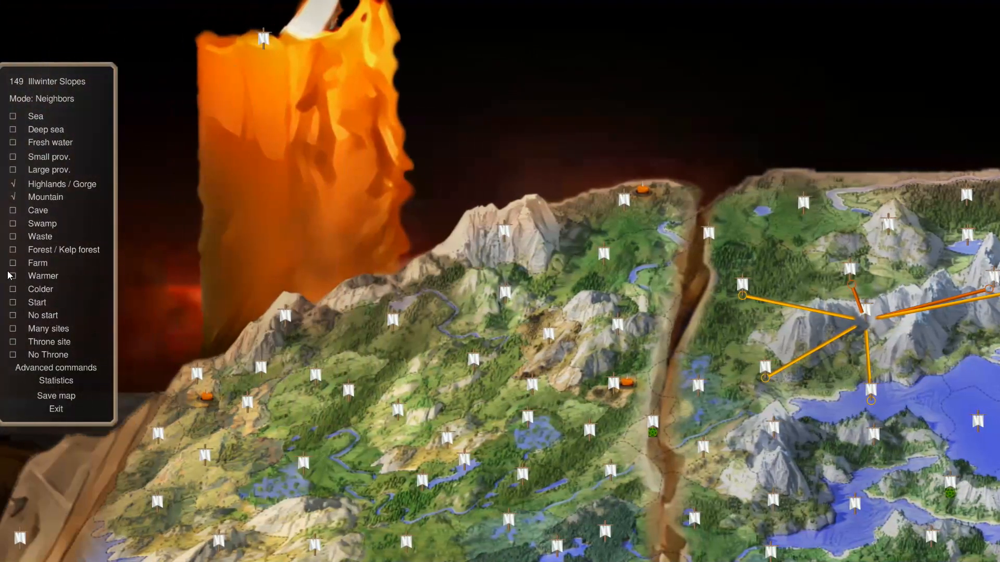
click(501, 238)
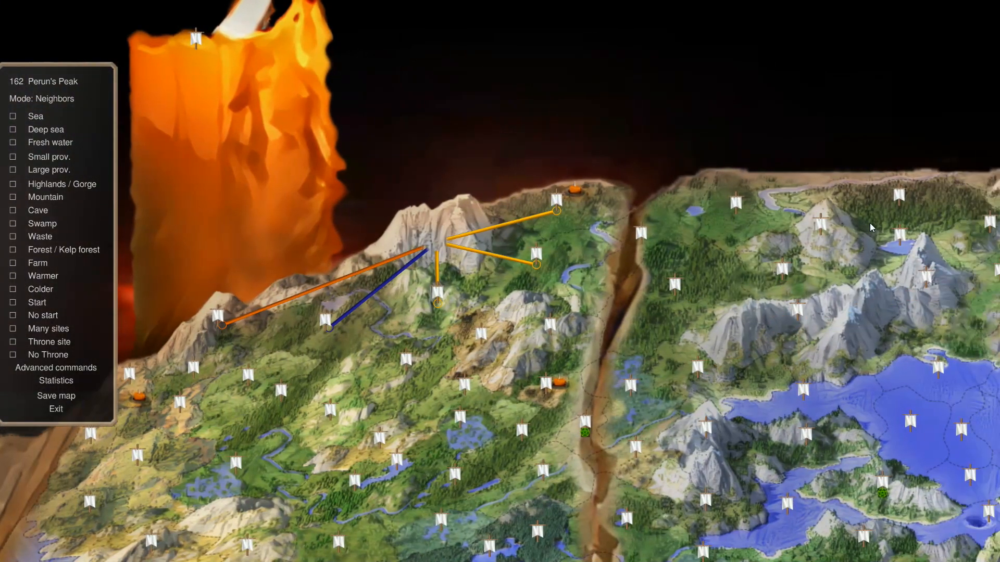
click(871, 228)
click(534, 317)
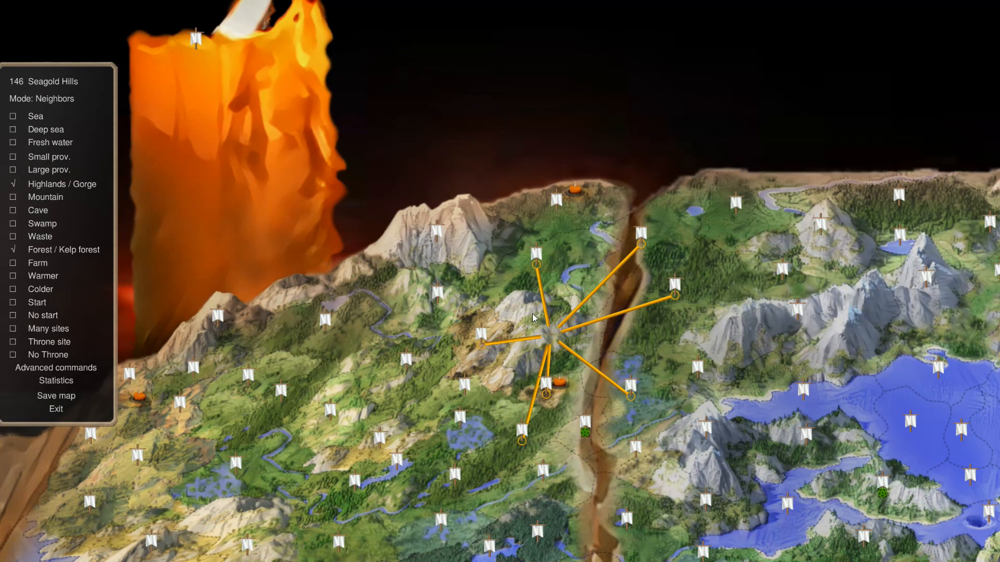
click(217, 316)
mouse_move(2, 544)
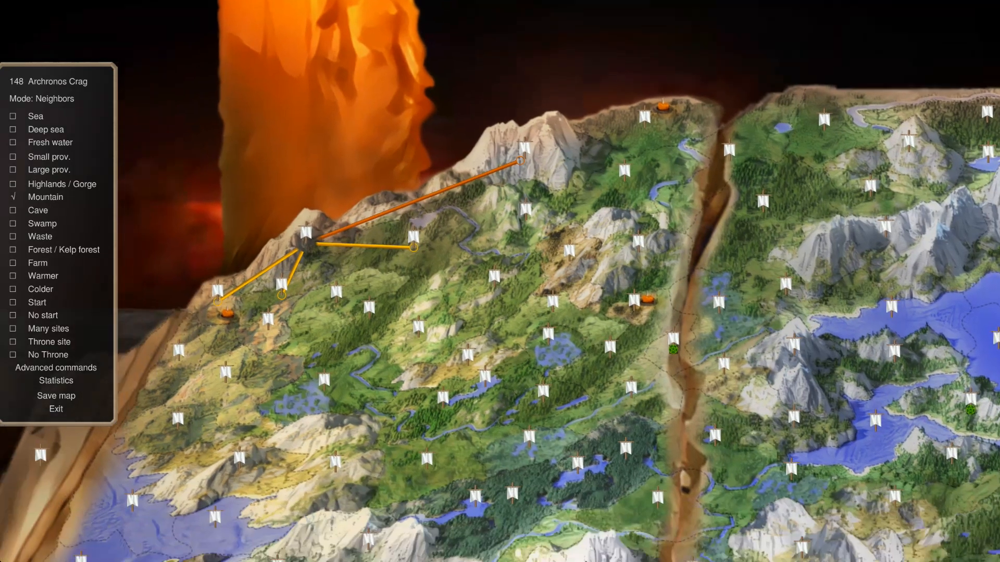
Step: Go to province 147 and examine the river and normal connections of Combative Mooselands
key(g)
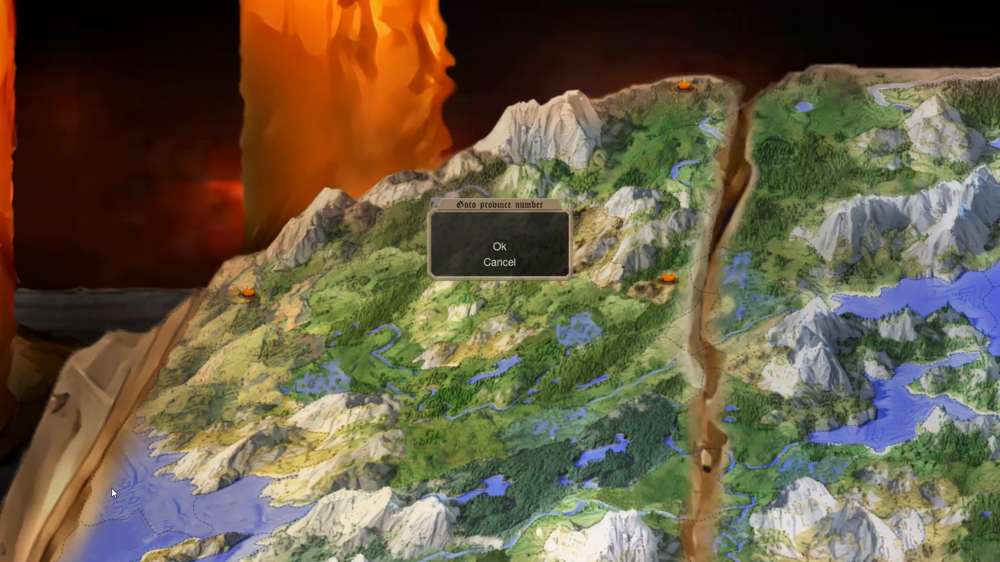
key(Escape)
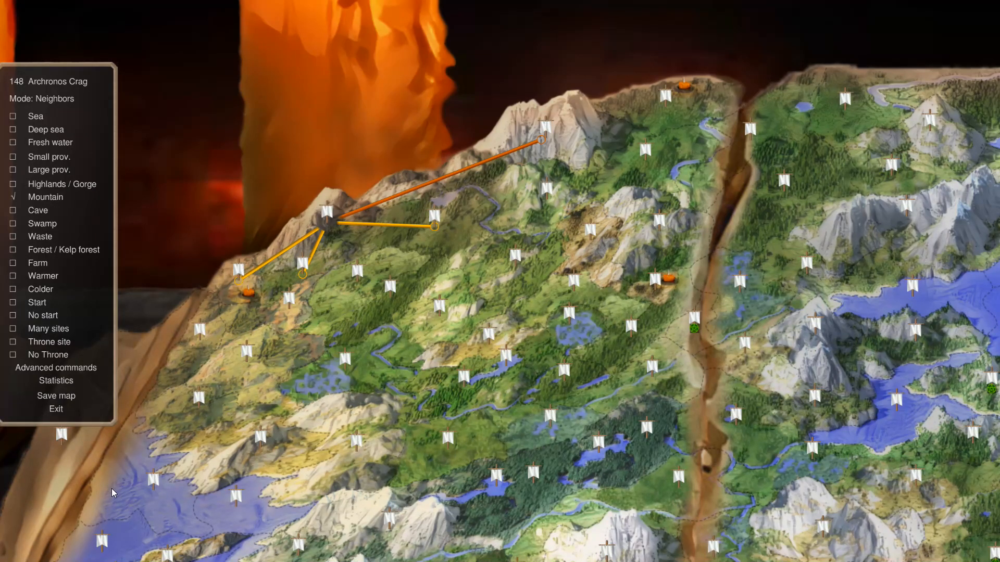
text(g147)
key(Return)
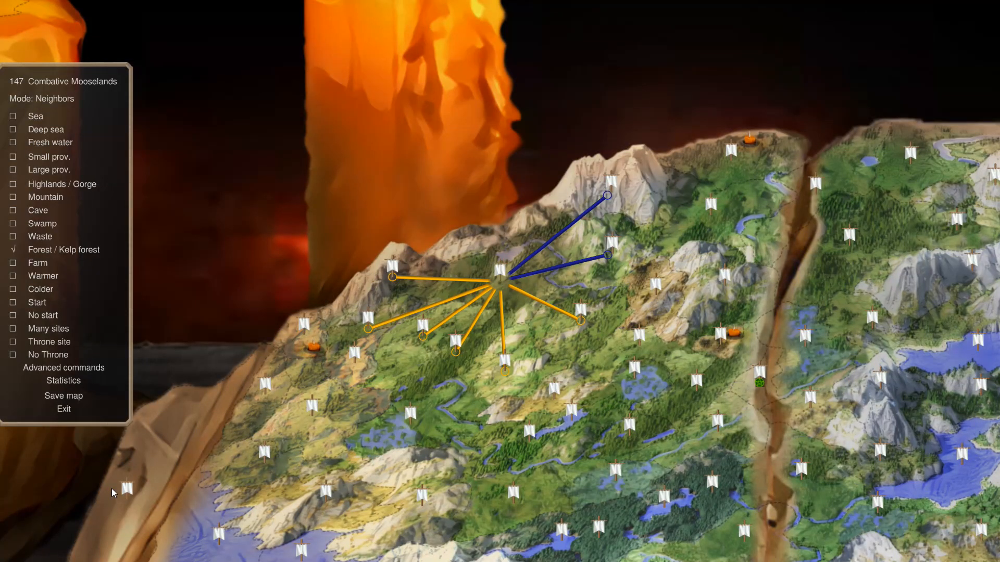
scroll(175, 456, up, 3)
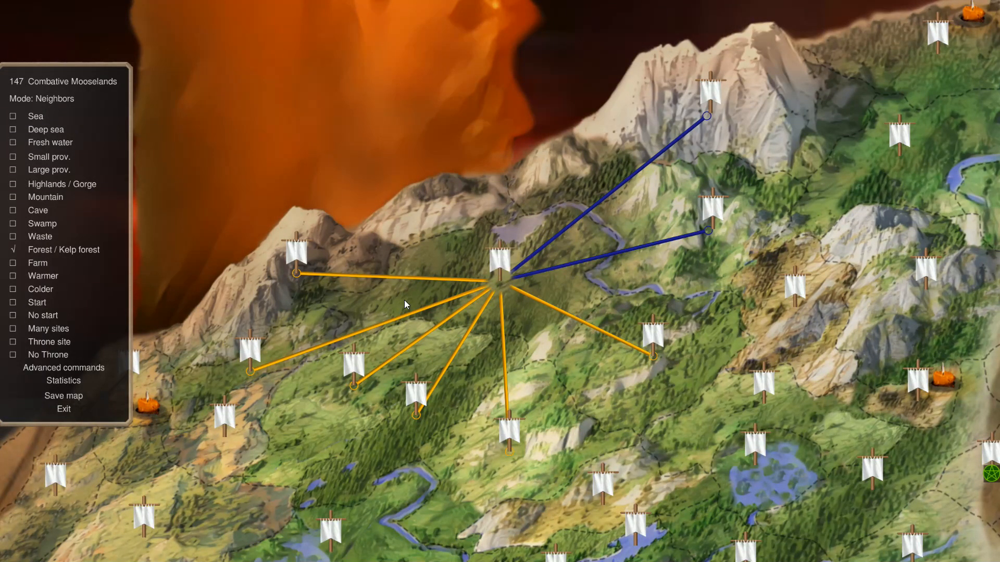
scroll(404, 302, down, 3)
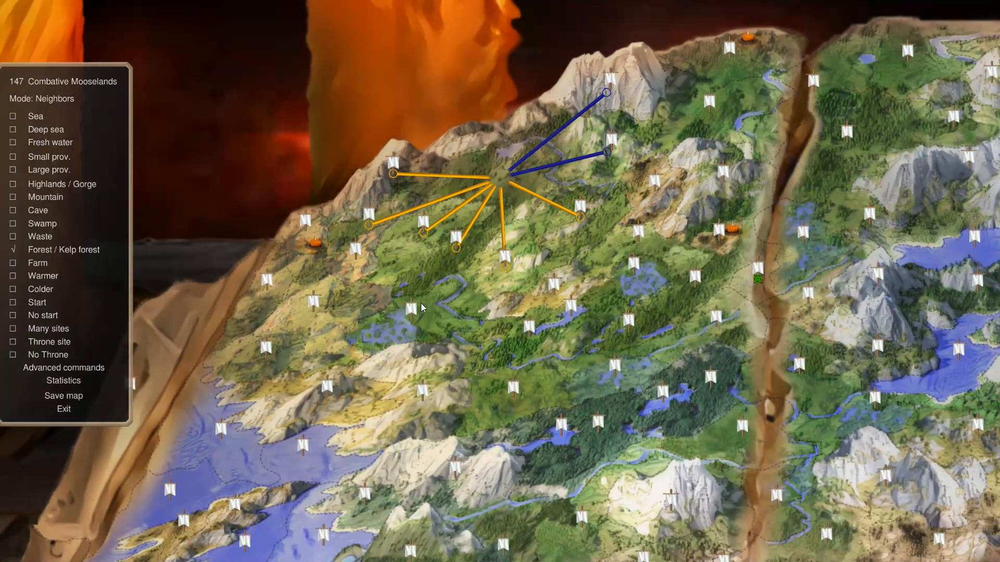
scroll(421, 307, up, 3)
scroll(364, 185, up, 3)
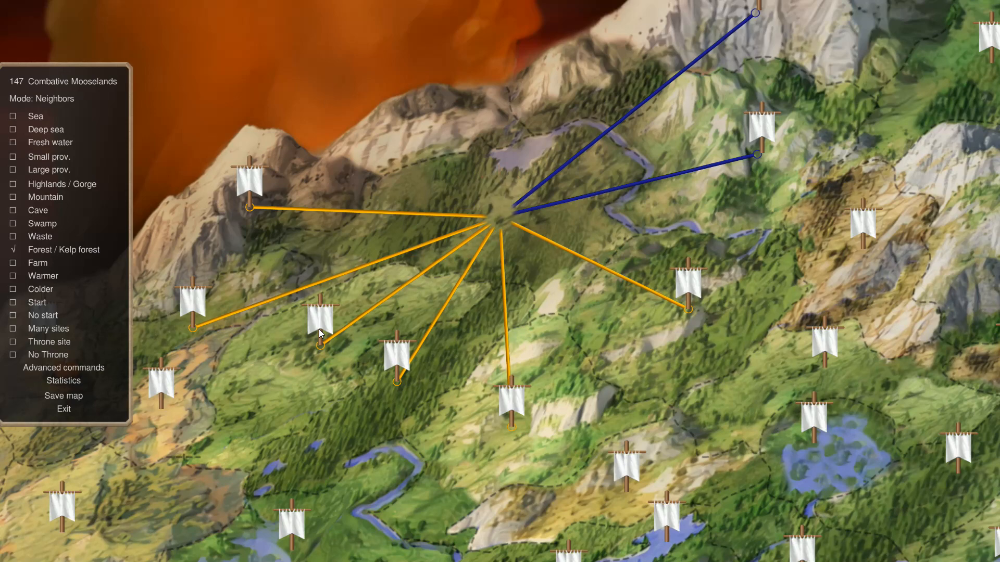
Step: Survey the whole book-shaped map, and recheck the connections around Combative Mooselands
scroll(584, 336, down, 5)
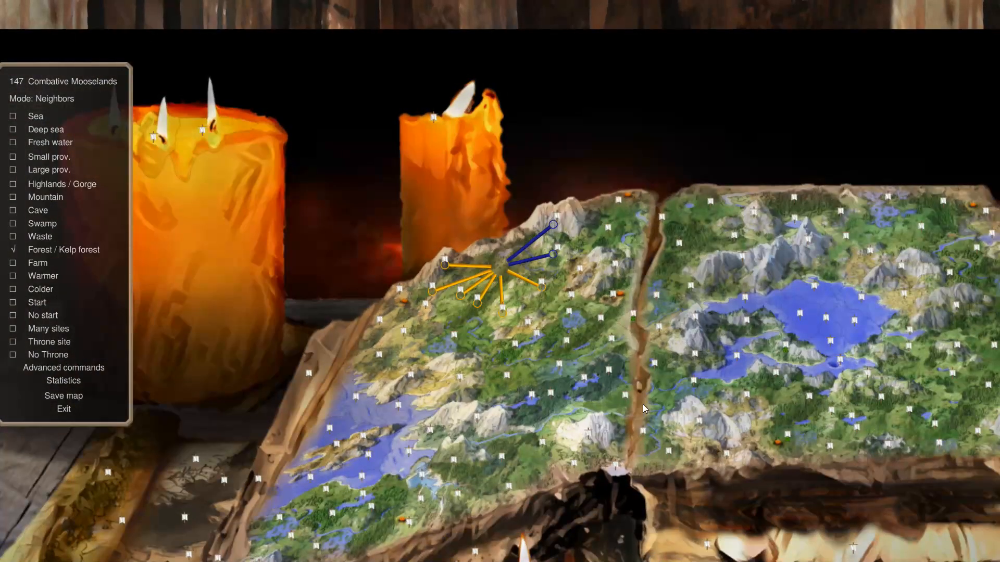
mouse_move(651, 561)
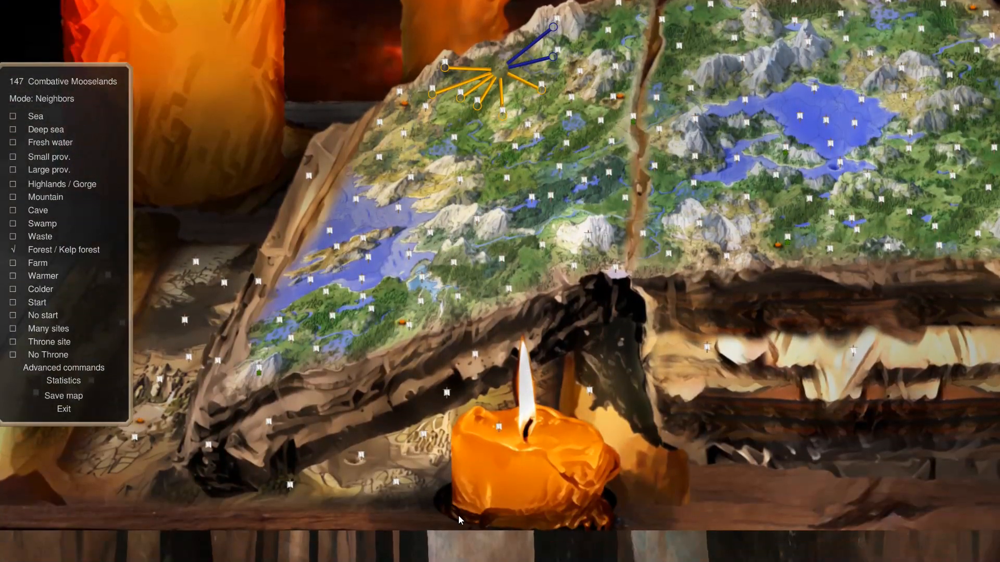
mouse_move(484, 10)
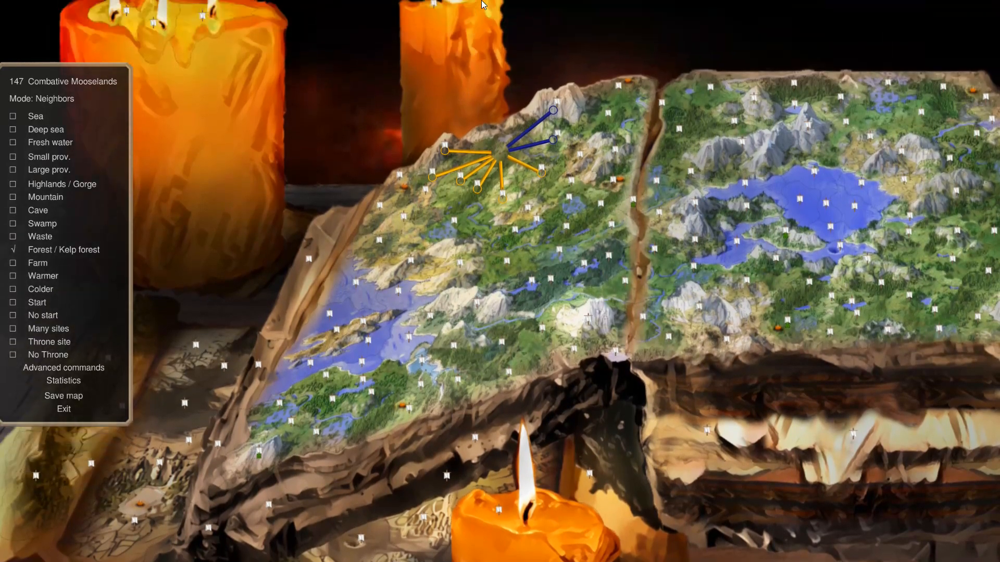
scroll(456, 170, up, 3)
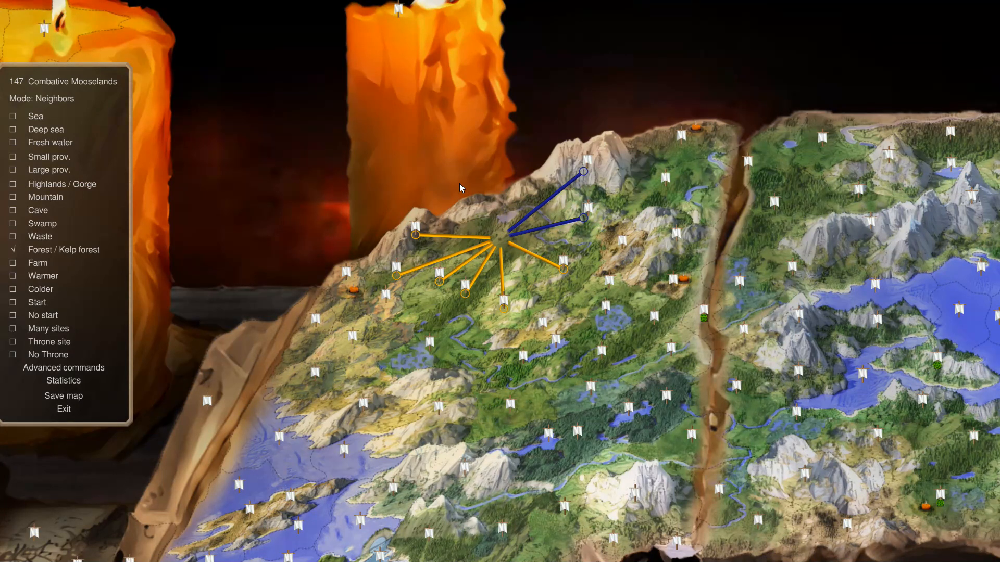
scroll(459, 197, up, 2)
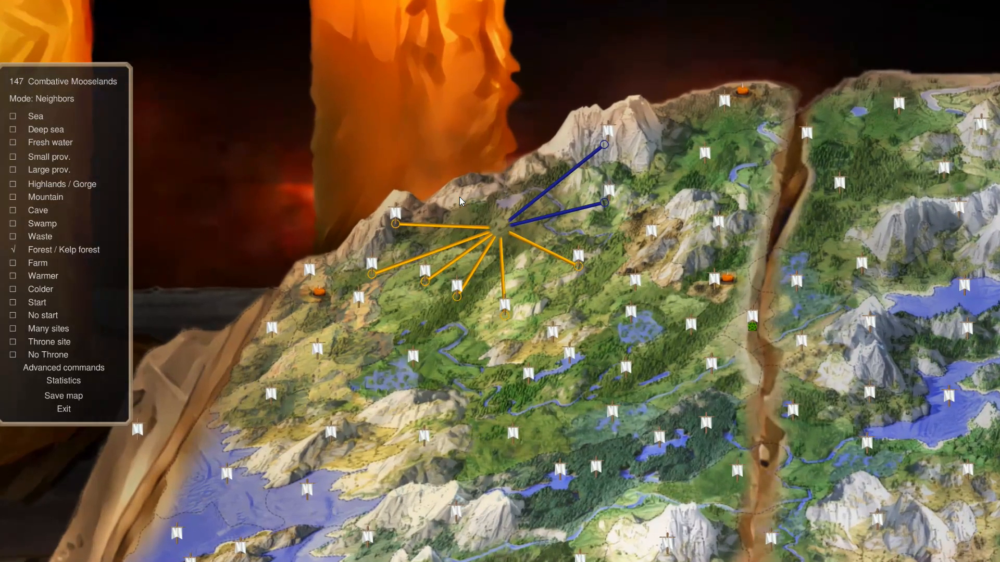
scroll(460, 198, up, 1)
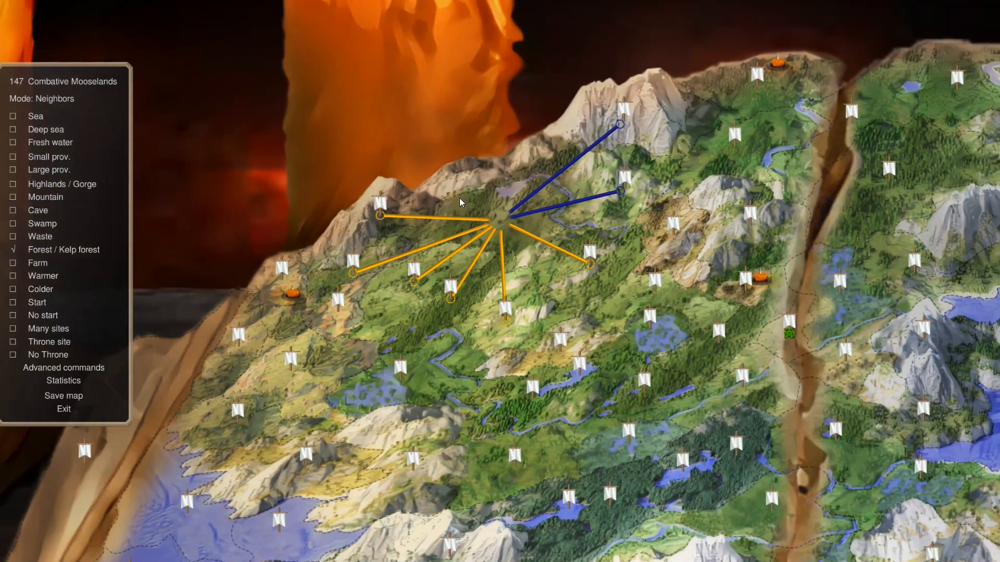
scroll(460, 198, up, 1)
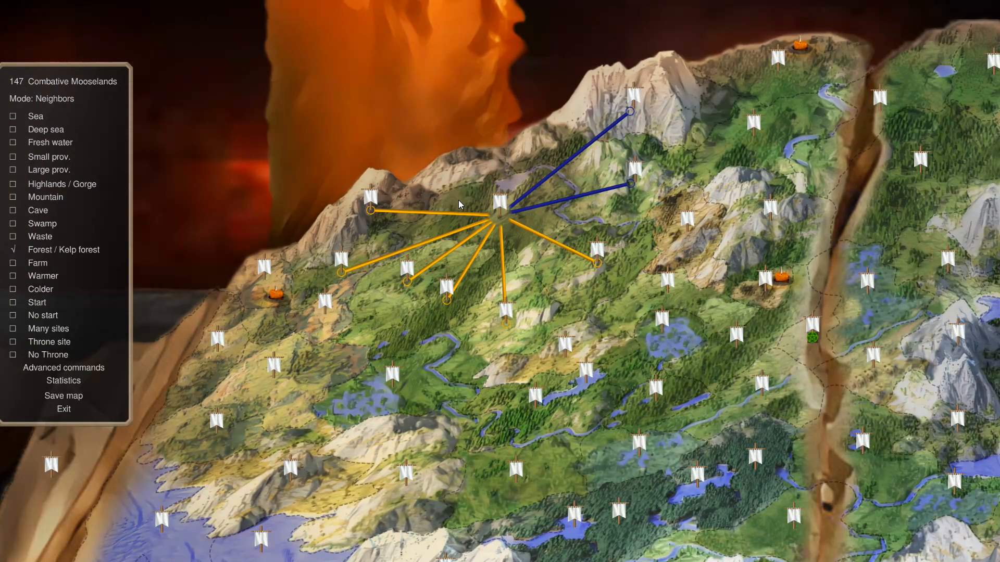
scroll(459, 200, up, 1)
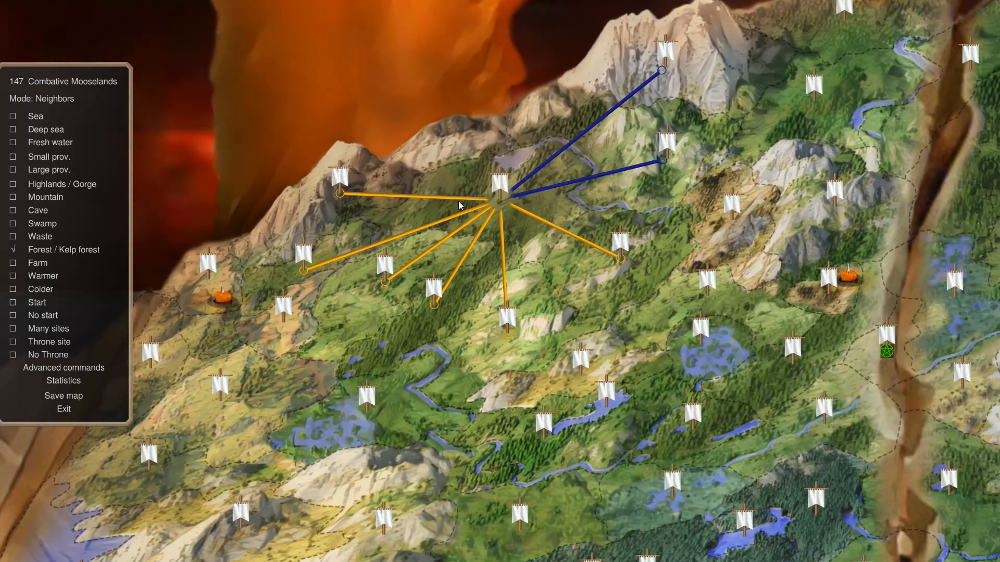
Step: Go to province 146, and continue to province 145 to inspect the connections of Seagold Hills and Osterman Archives
text(g146)
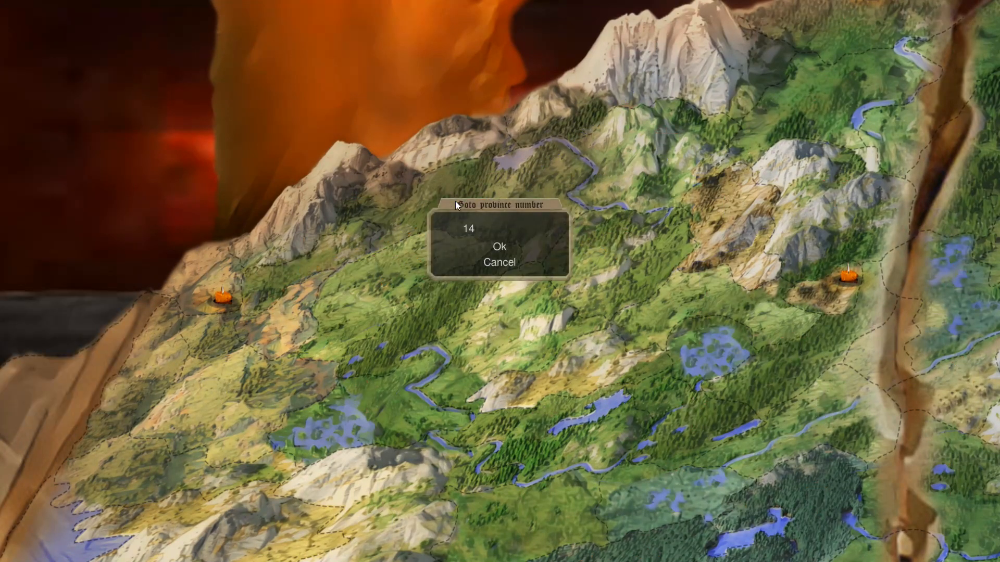
key(Return)
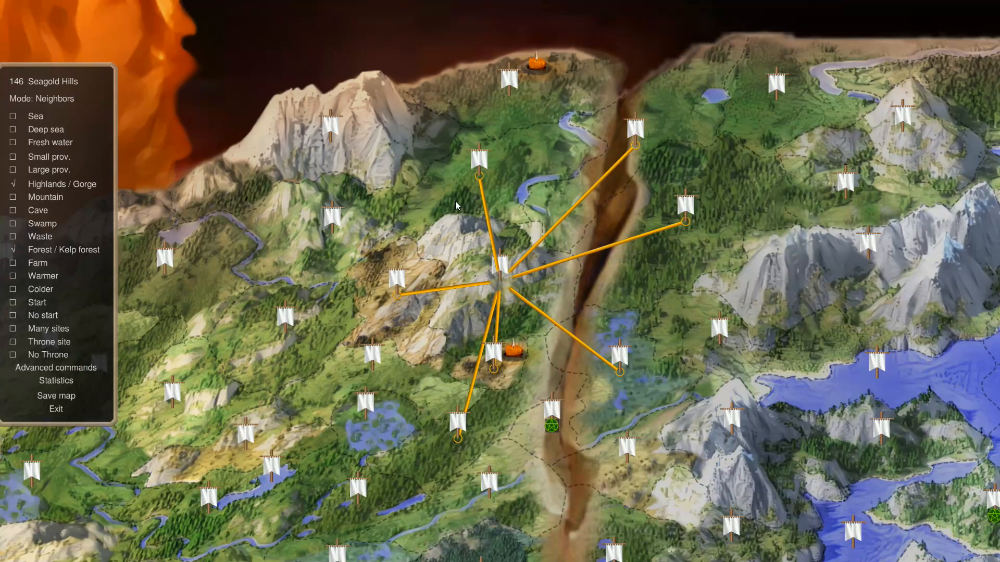
text(g1)
text(45)
key(Return)
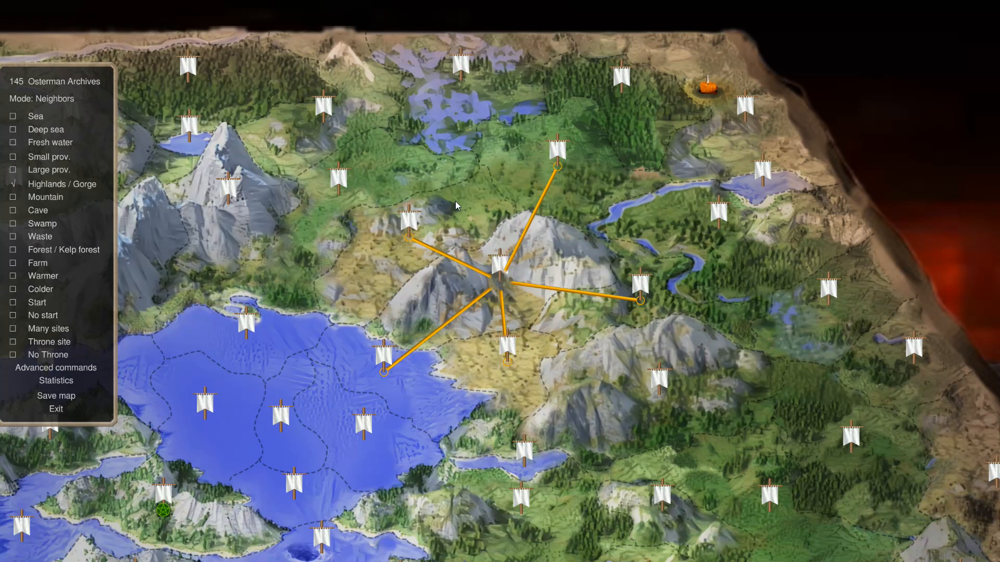
Step: Inspect the connections of province 144, return to province 145, and go on to province 143, Karlsson Woods
text(g144)
key(Return)
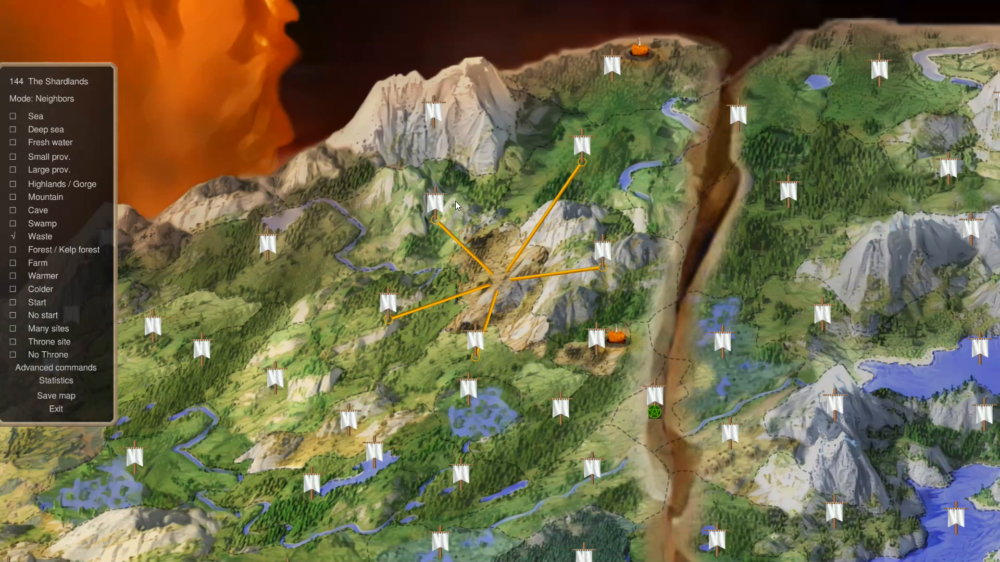
text(g145)
key(Return)
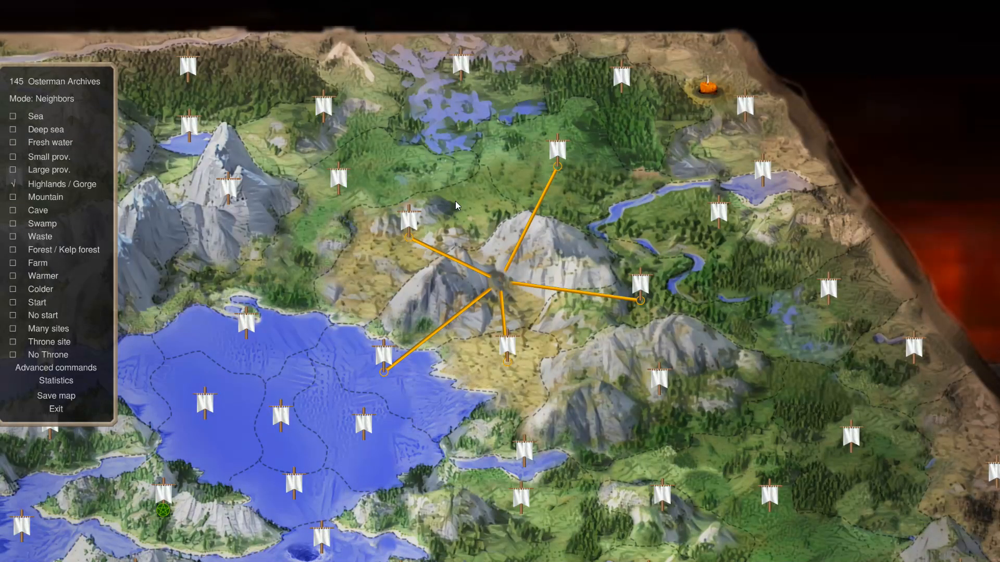
text(g14)
text(3)
key(Return)
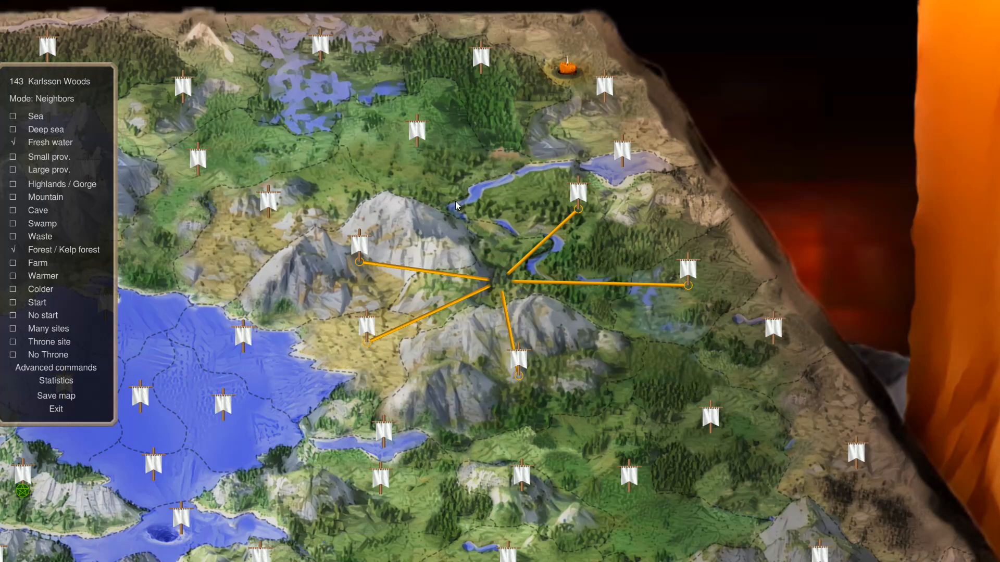
Step: Go to province 142, Grimpen Mire, and continue to province 141 to inspect their neighbor connections
text(g142)
key(Return)
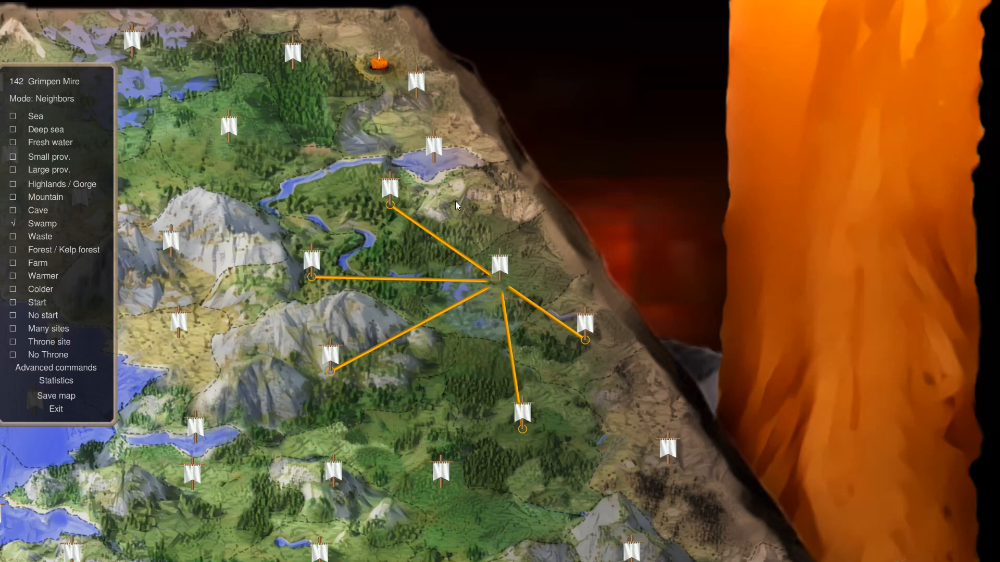
text(g141)
key(Return)
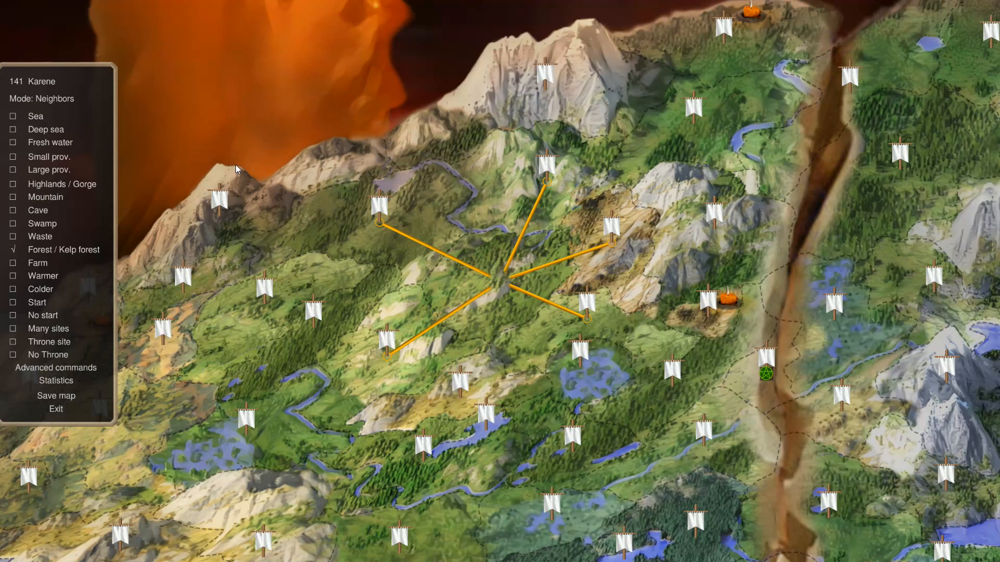
Step: Rename province 141 as Ethan's Bald
click(42, 84)
key(BackSpace)
key(BackSpace)
key(BackSpace)
key(BackSpace)
key(BackSpace)
key(BackSpace)
text(Etha)
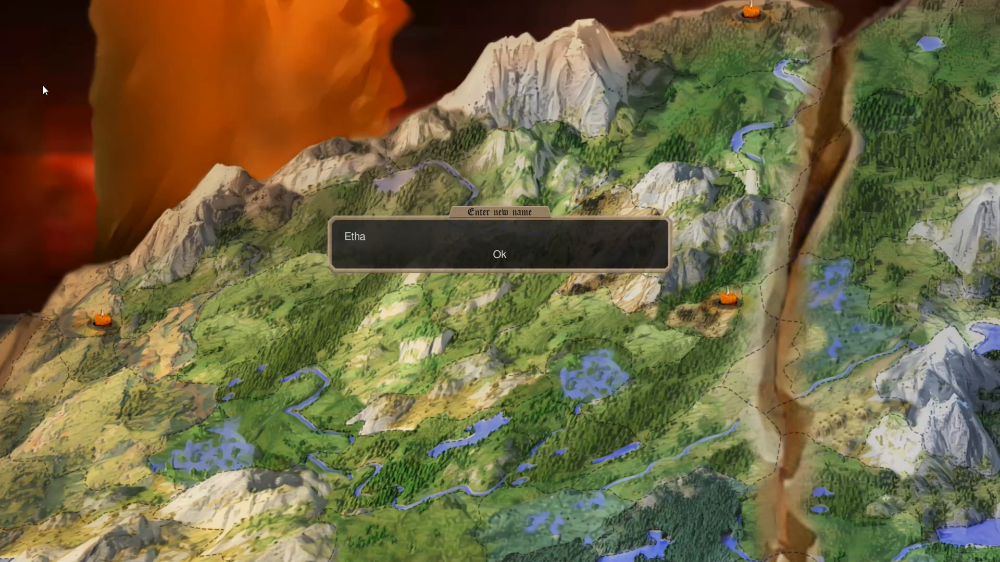
text(n's Bald)
key(Return)
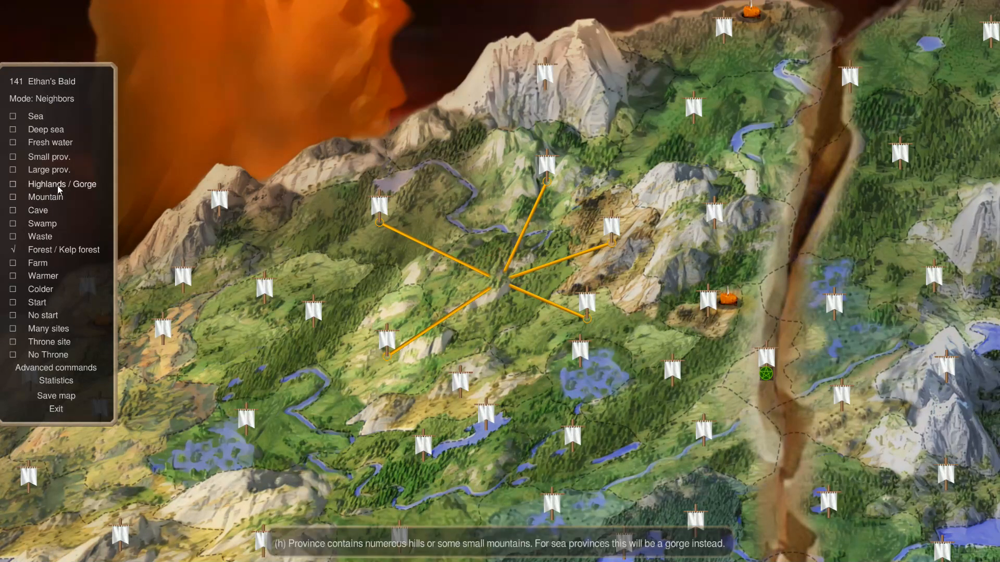
Step: Change the second word of province 141's name so that it reads Ethan's Crossing
click(54, 81)
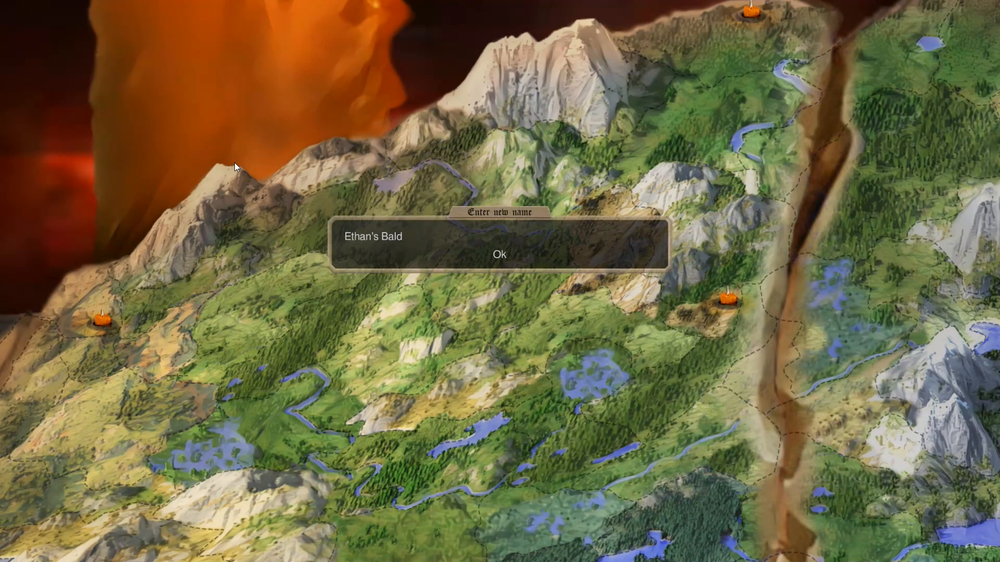
key(BackSpace)
key(BackSpace)
key(BackSpace)
key(BackSpace)
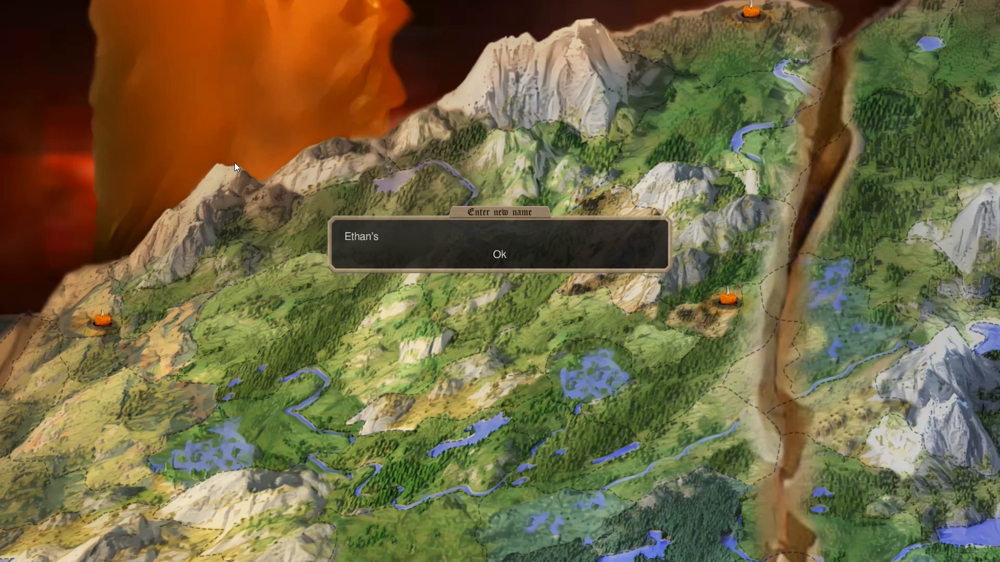
text(Crossing)
key(Return)
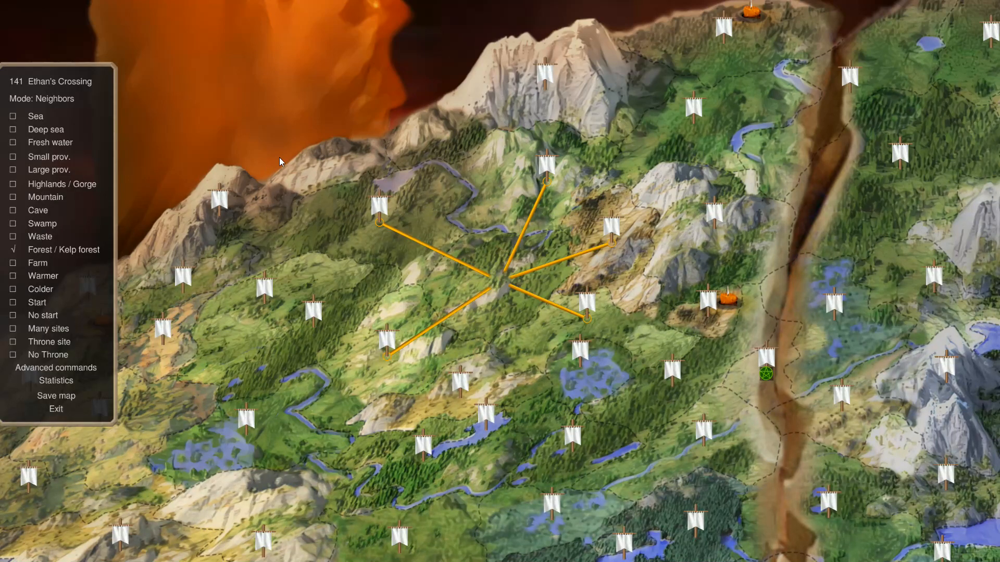
Step: Go to province 140, Blitz Eternal, and continue to province 139, Shallows of Despair, to inspect their connections
mouse_move(442, 561)
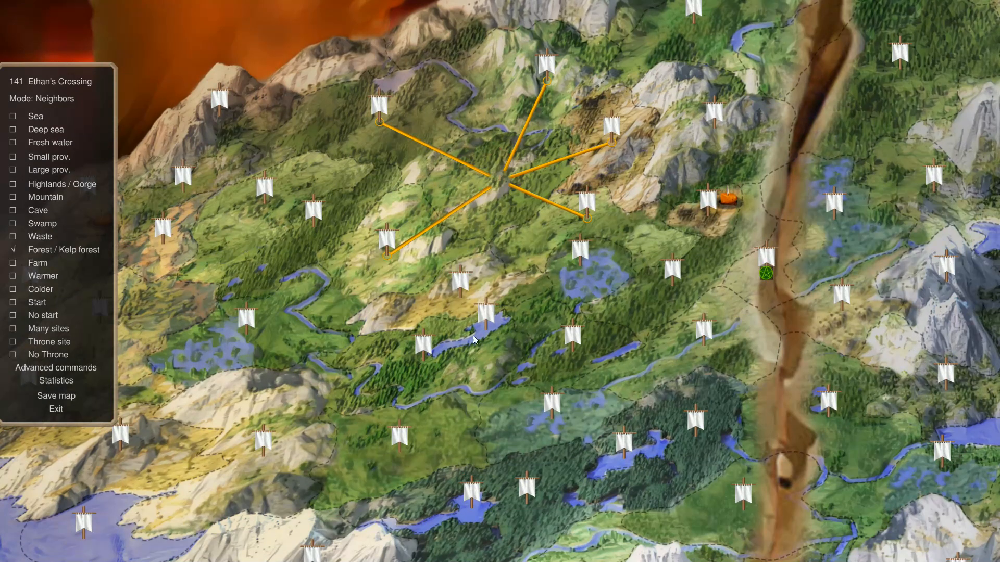
text(g)
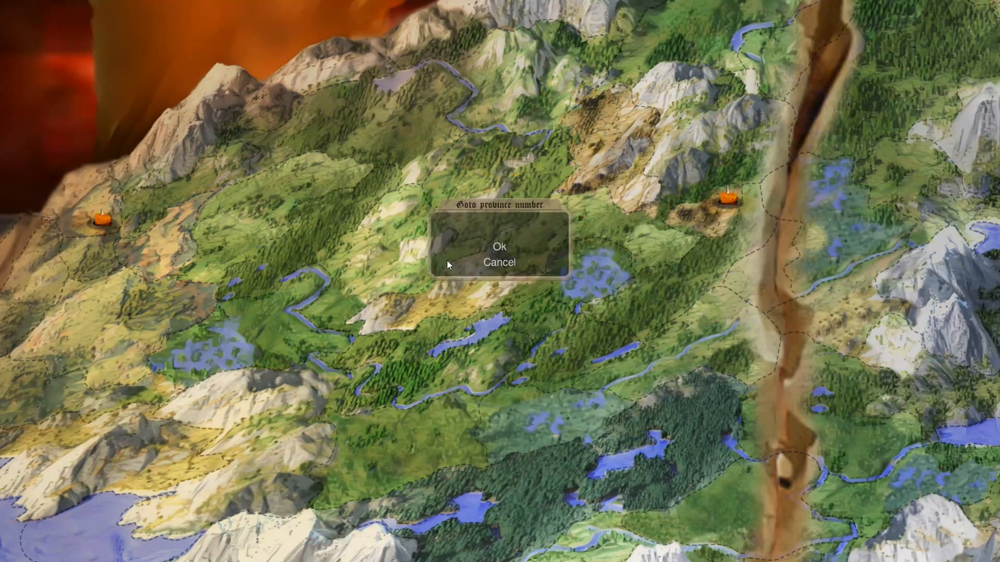
text(140)
key(Return)
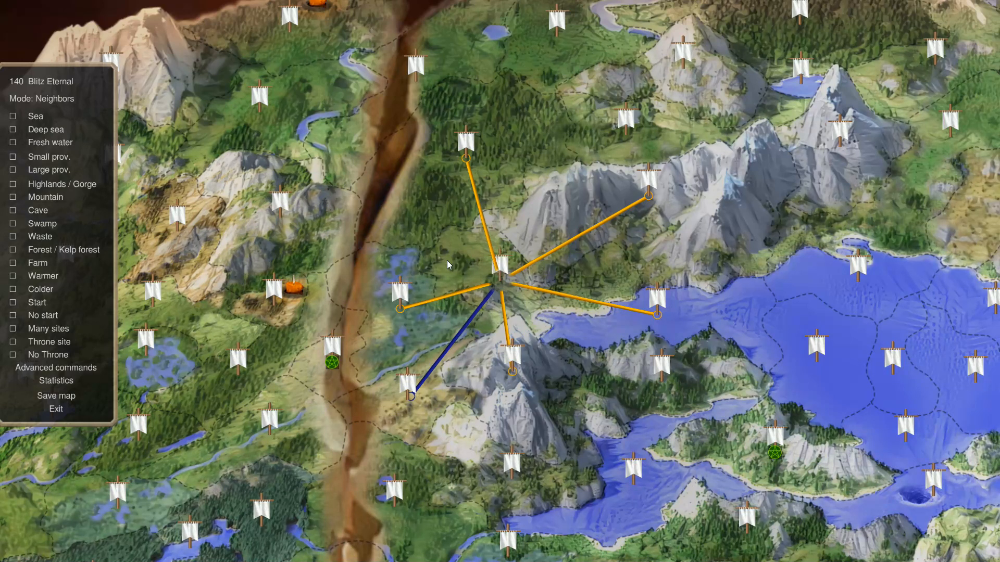
text(g139)
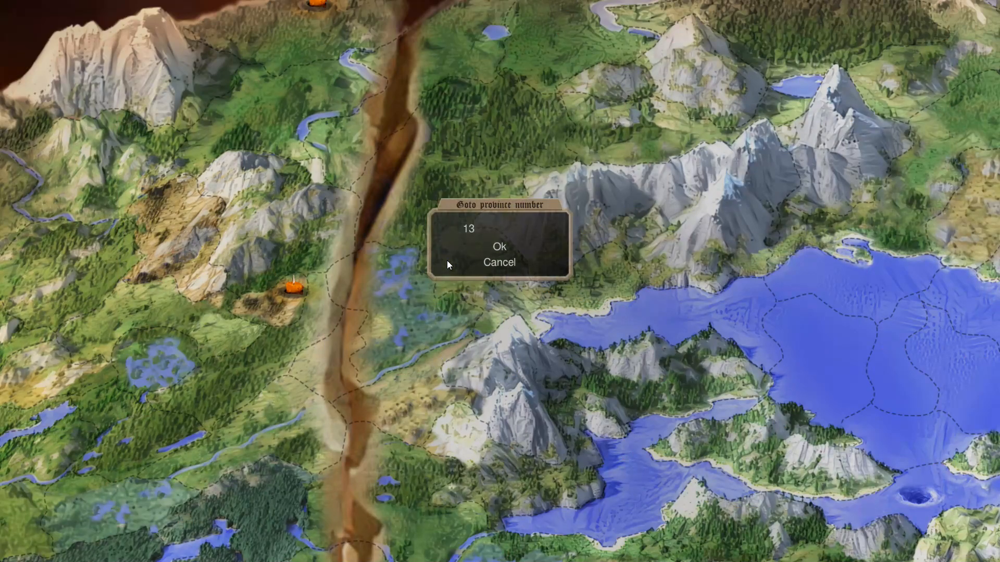
key(Return)
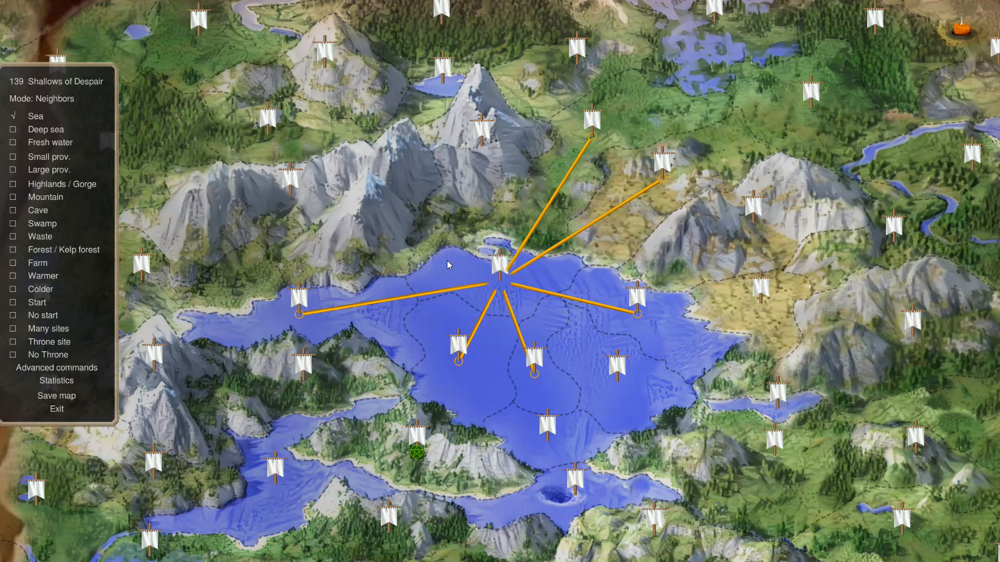
text(g139)
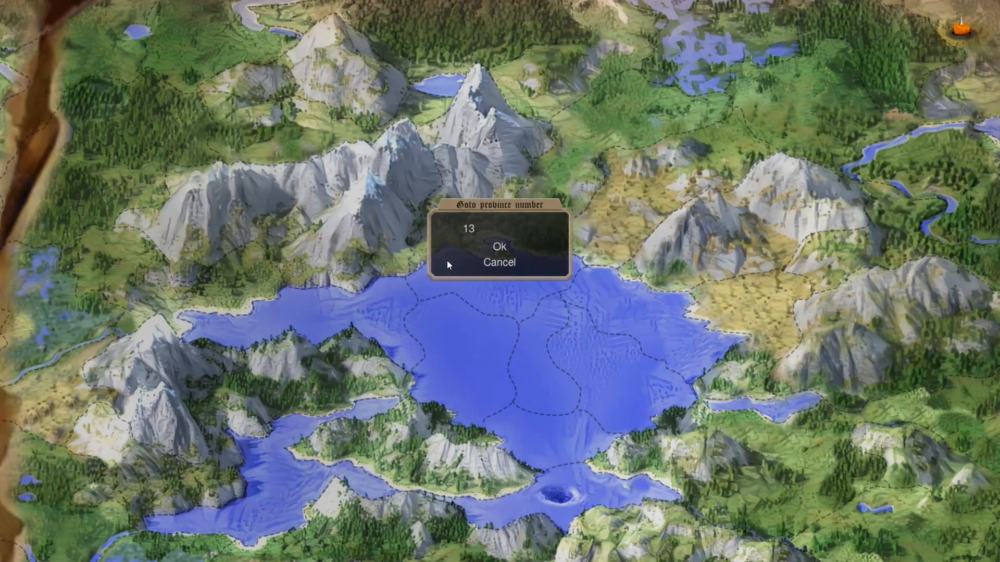
key(Return)
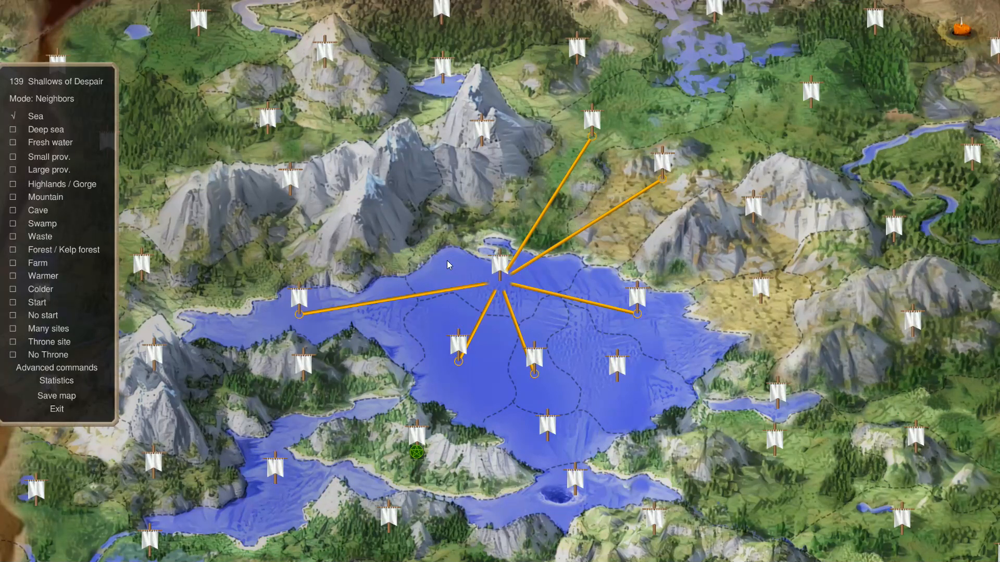
Step: Go to province 138 and examine its borders and neighbor connections up close
text(g138)
key(Return)
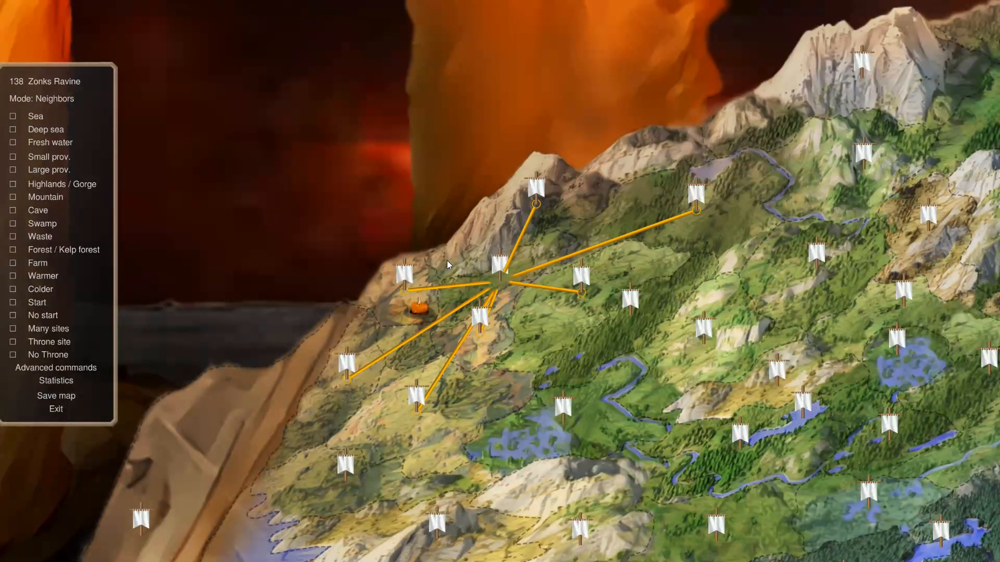
scroll(447, 260, up, 5)
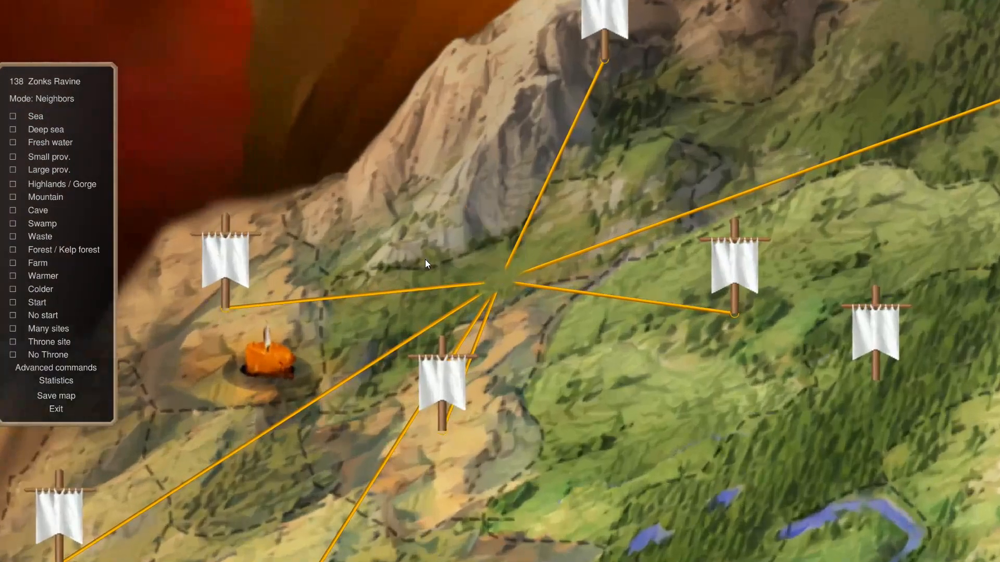
scroll(425, 260, down, 4)
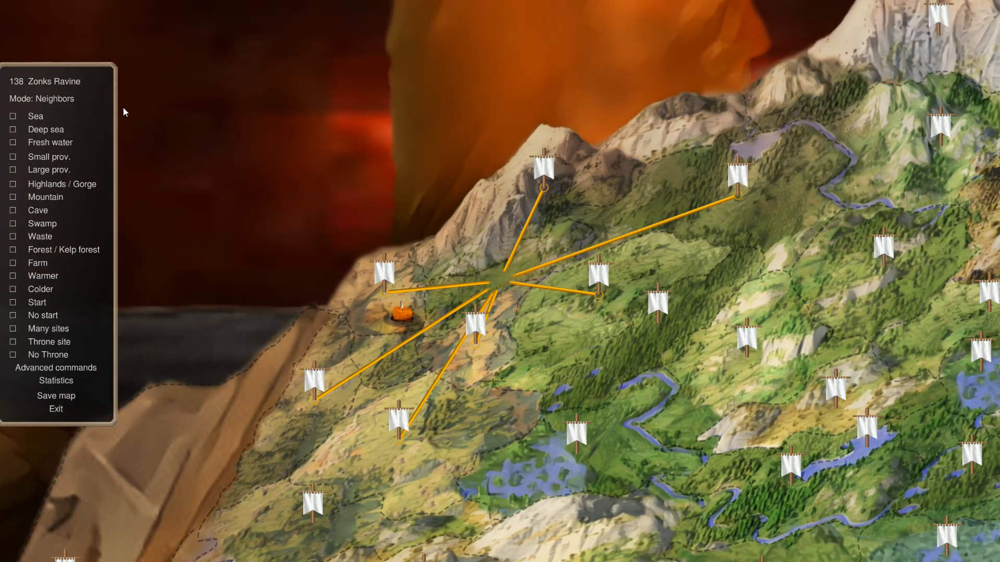
Step: Correct the name of province 138 to Zonk's Ravine
click(45, 81)
key(BackSpace)
key(BackSpace)
key(BackSpace)
key(BackSpace)
key(BackSpace)
key(BackSpace)
key(BackSpace)
key(BackSpace)
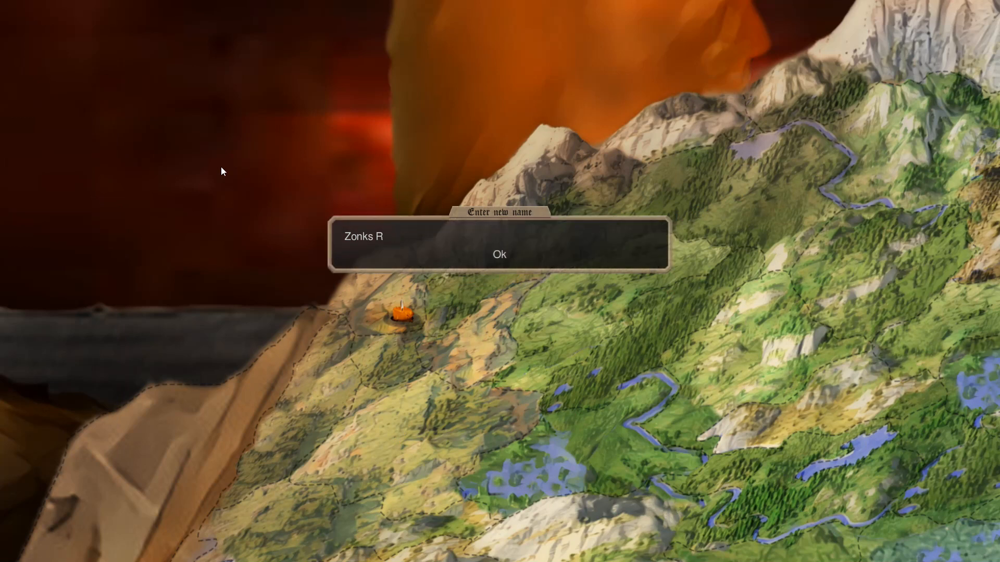
text('s Ravine)
key(Return)
Step: Compare the connections of province 137, Mists Of Stalin, with those of province 138, ending on province 137
text(g)
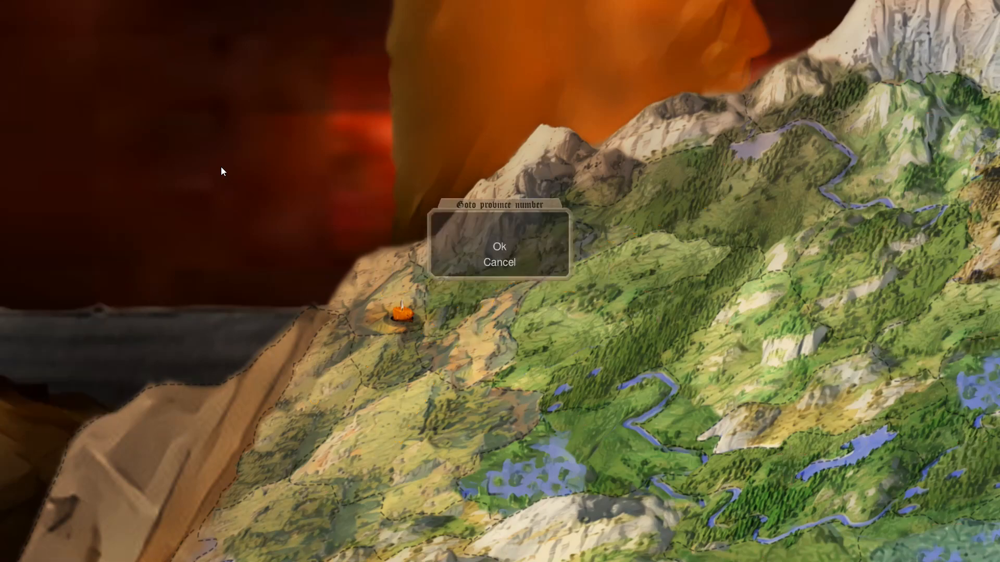
text(137)
key(Return)
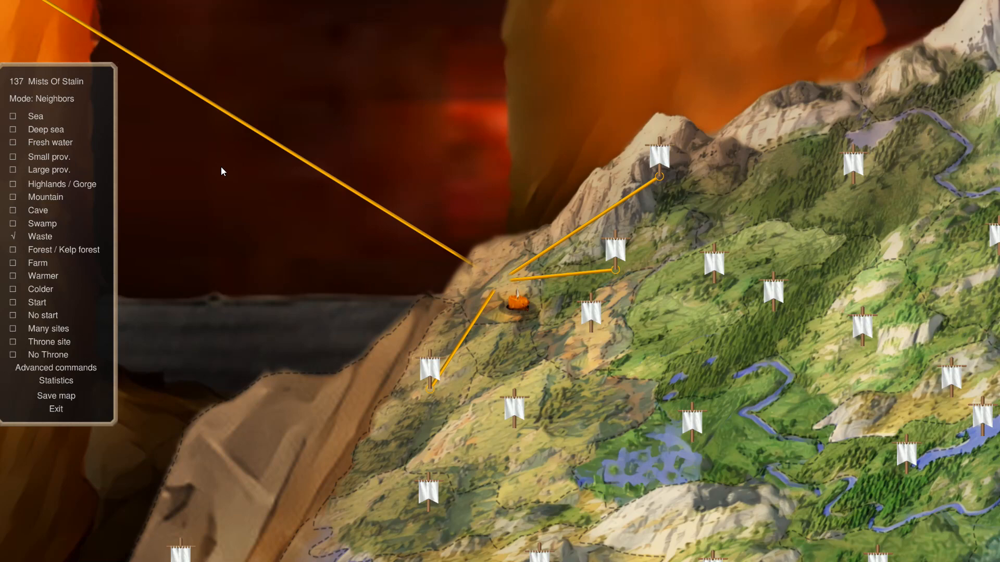
text(g138)
key(Return)
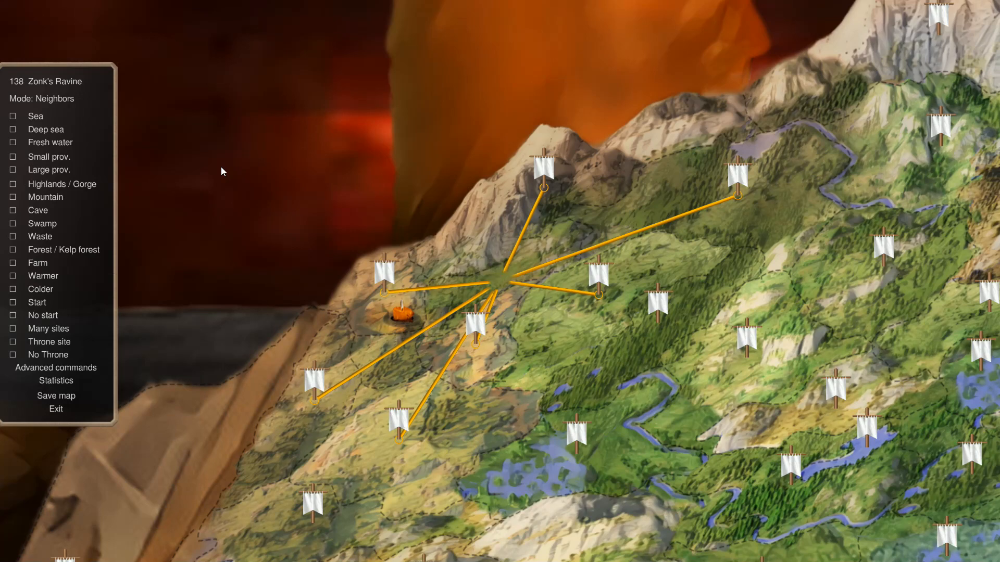
text(g137)
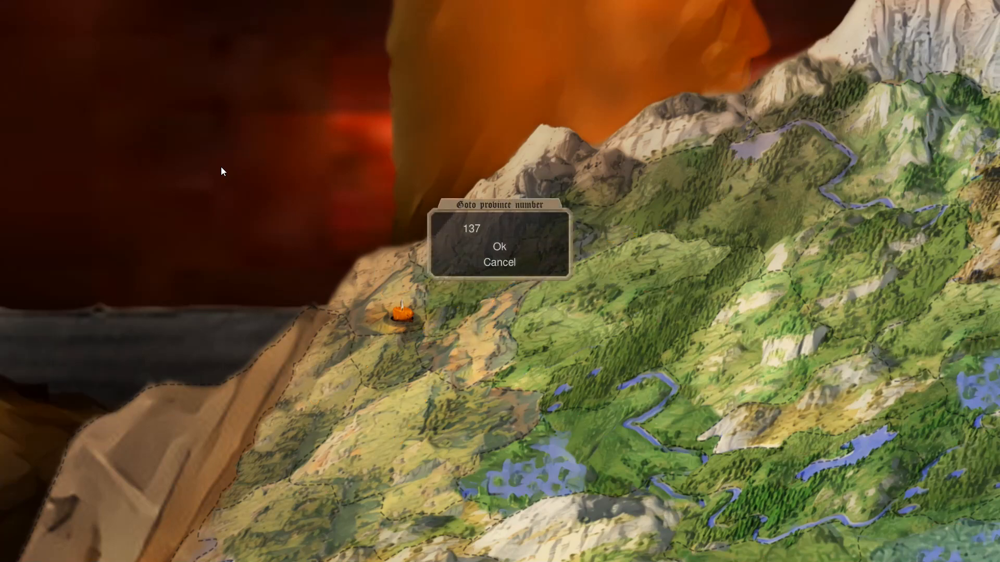
key(Return)
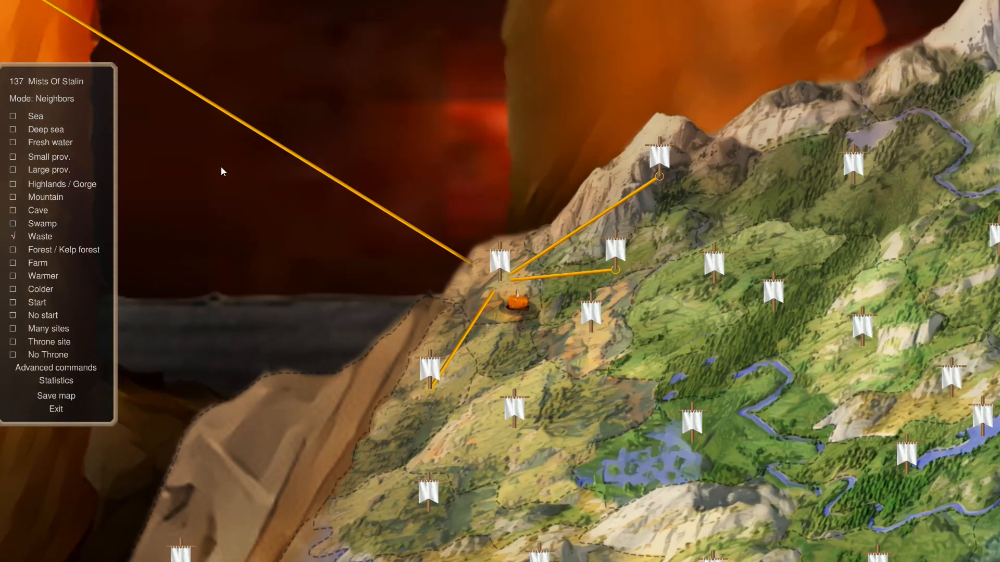
Step: Go to province 136 and correct its name to Jakalor's Japes
text(g136)
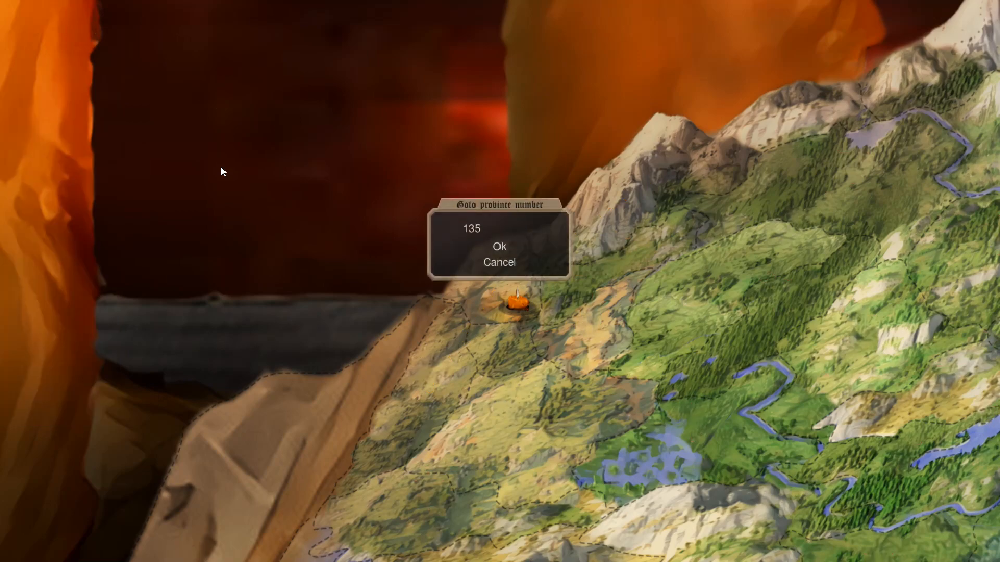
key(Return)
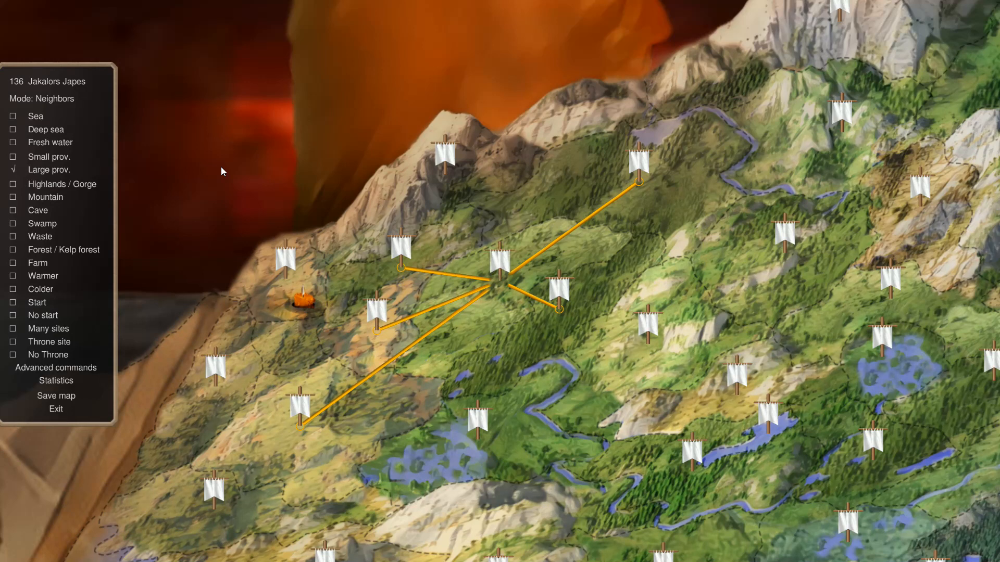
click(72, 86)
key(BackSpace)
key(BackSpace)
key(BackSpace)
key(BackSpace)
key(BackSpace)
key(BackSpace)
key(BackSpace)
text('s P)
key(BackSpace)
text(Japes)
key(Return)
Step: Go to province 135, Parrying Peninsula, and compare its connections with those of Salty Ends
text(g135)
key(Return)
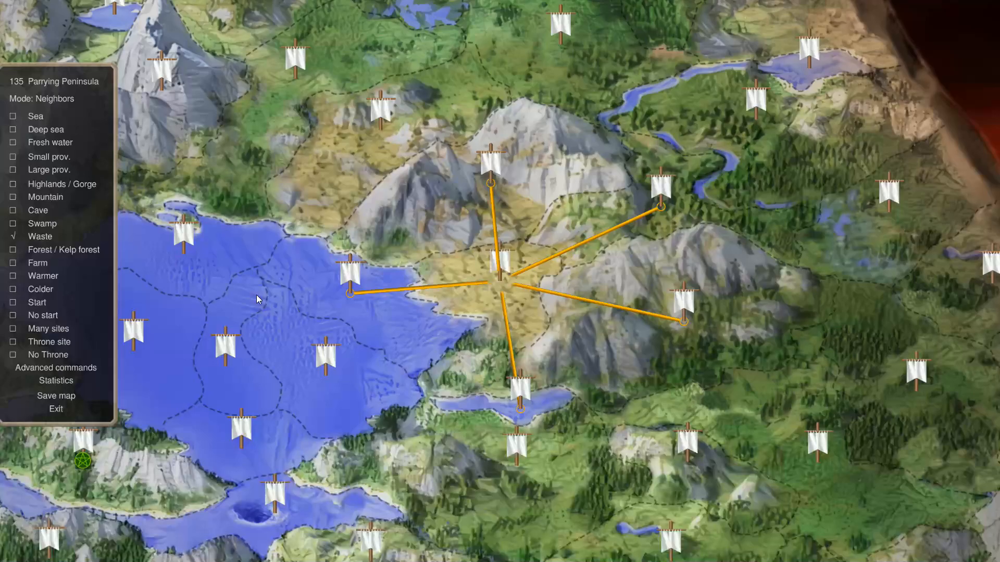
key(g)
key(Escape)
click(378, 124)
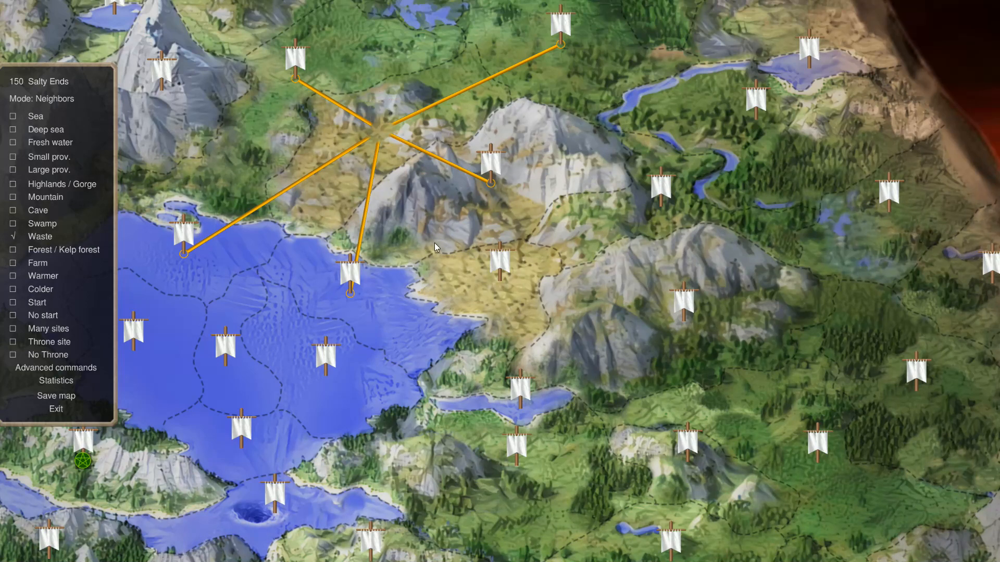
click(509, 280)
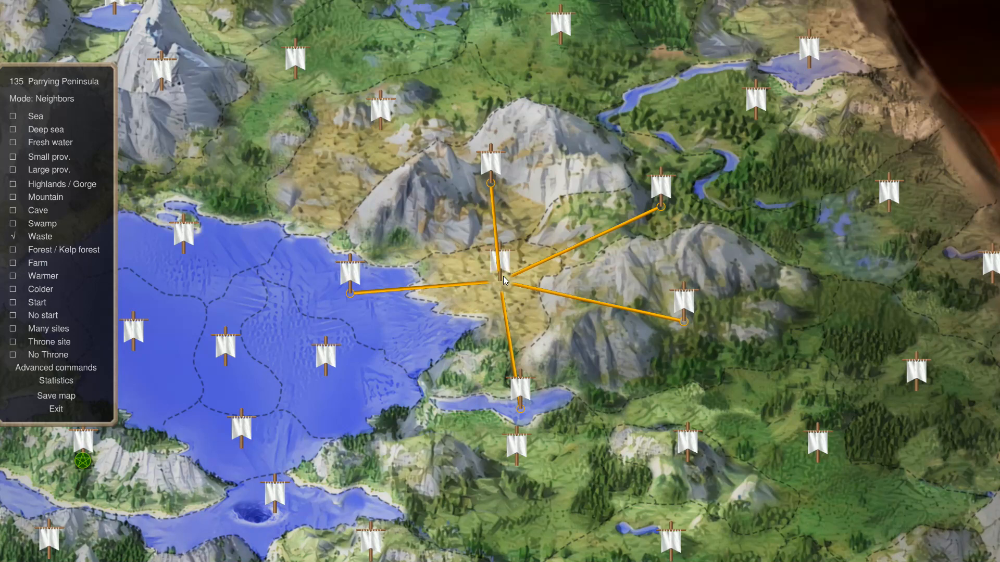
Step: Recheck province 136, and go to province 134 to inspect the connections of Causk's Pyre
text(g136)
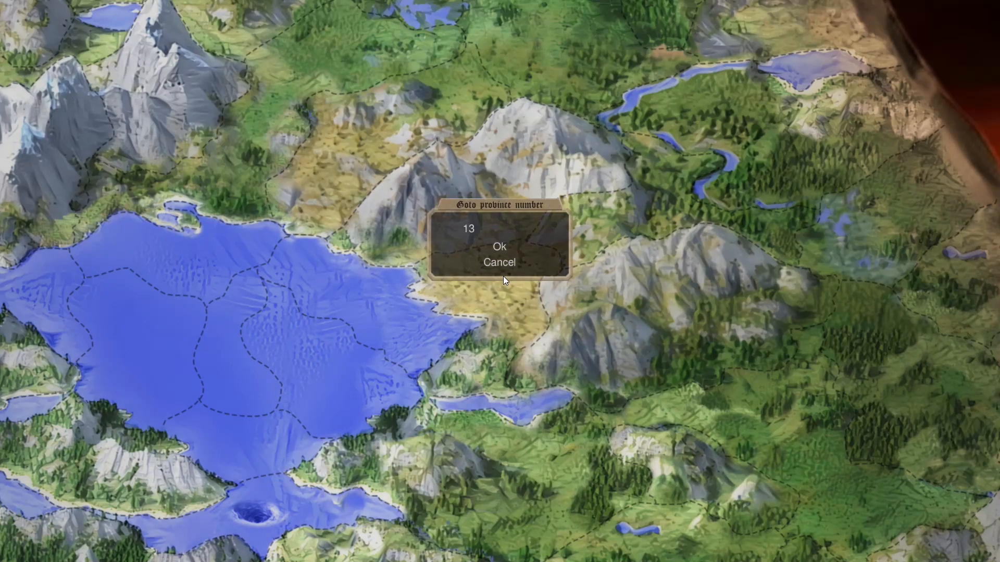
key(Return)
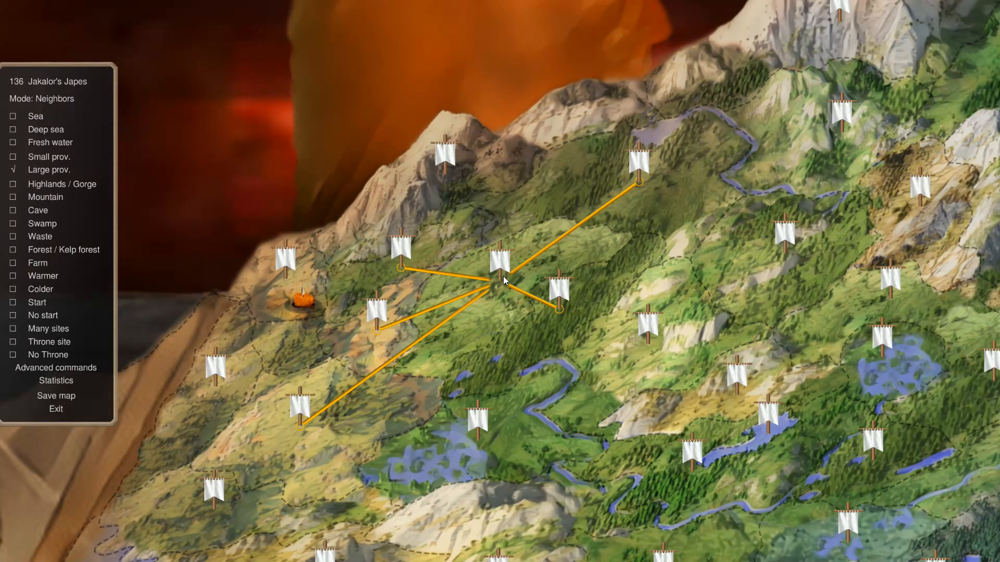
text(g134)
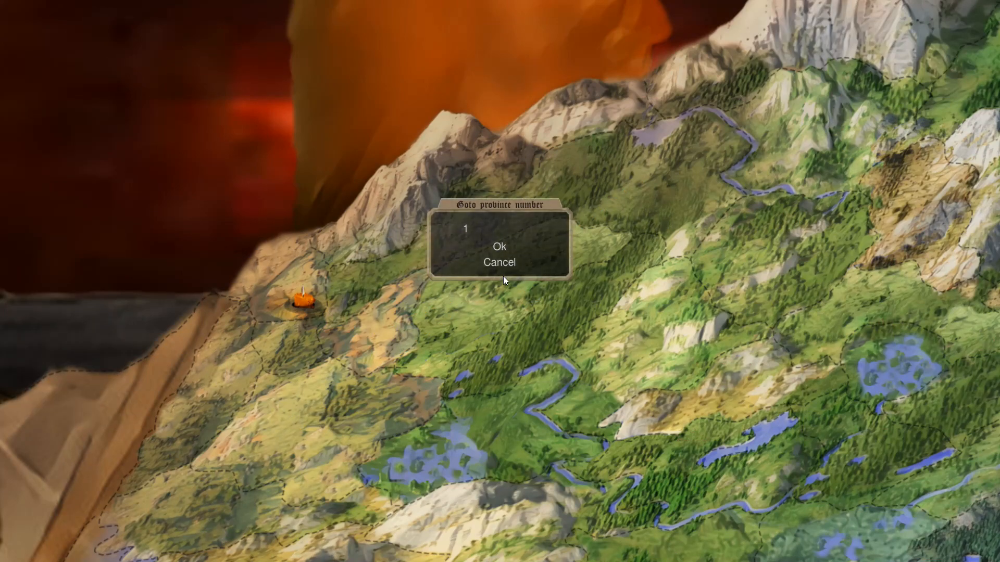
key(Return)
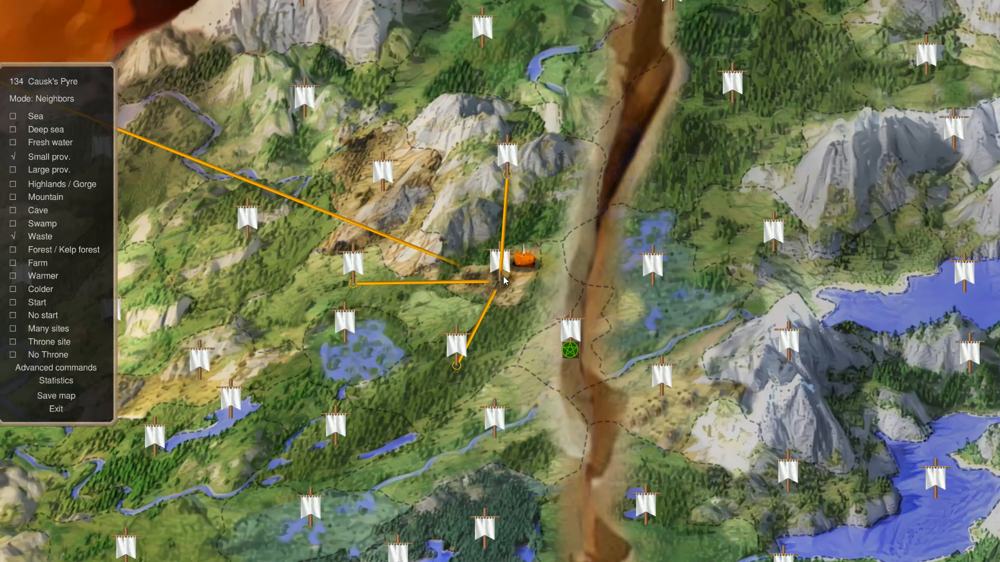
Step: Inspect province 133, Trogdor, and connect province 132, Maglor's Gap, to Seagold Hills in the mountains northeast of it
text(g133)
key(Return)
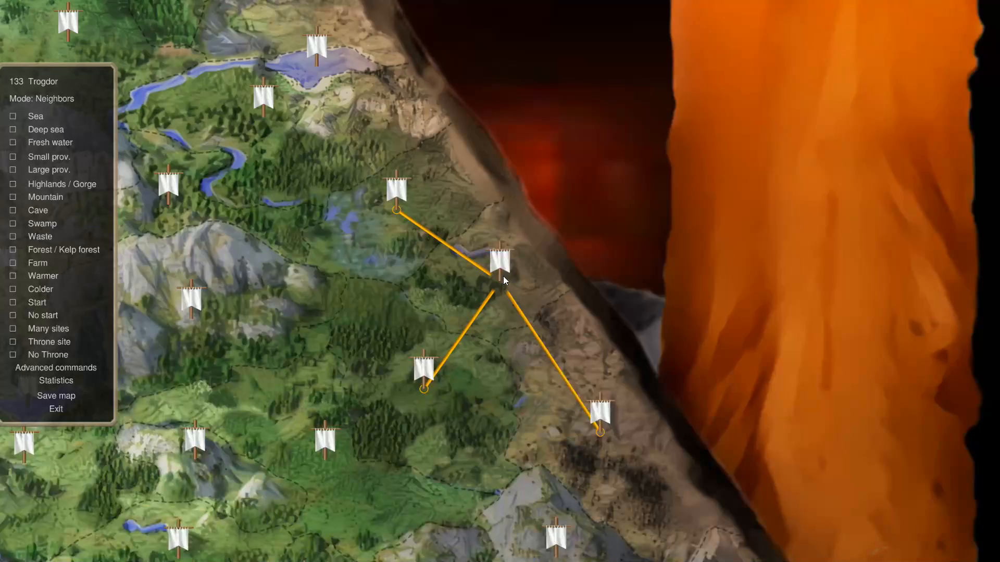
text(g132)
key(Return)
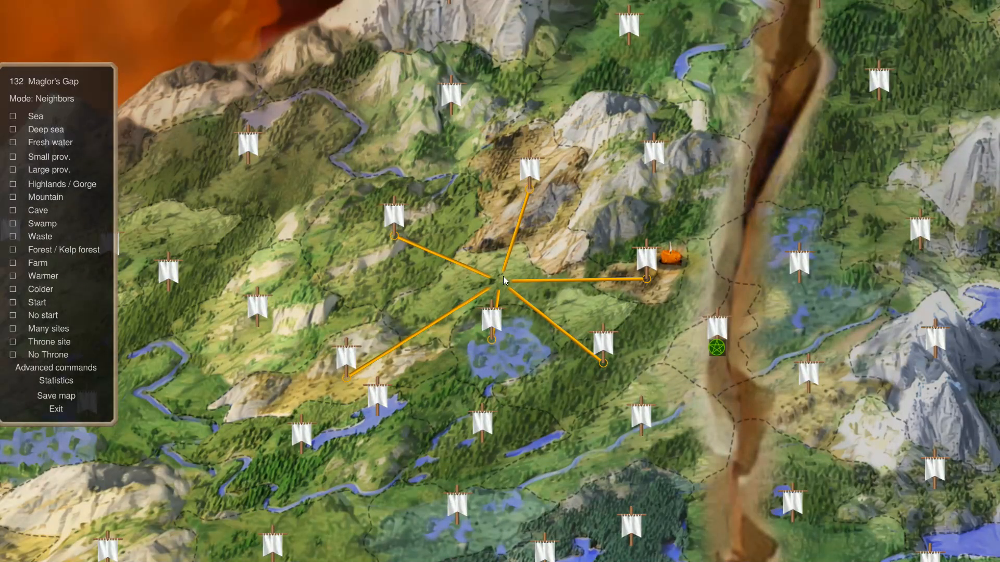
scroll(499, 278, up, 2)
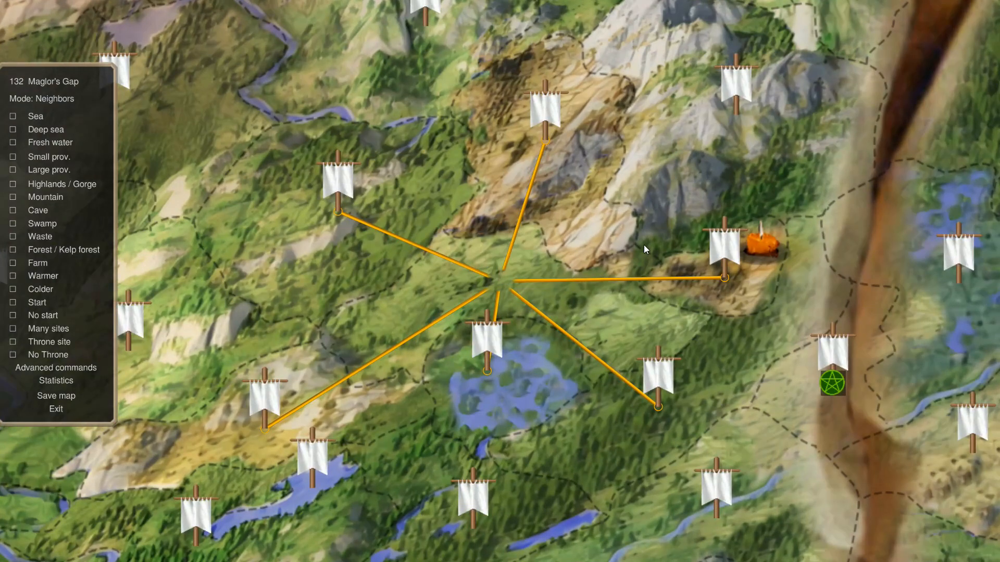
scroll(645, 249, down, 2)
click(650, 196)
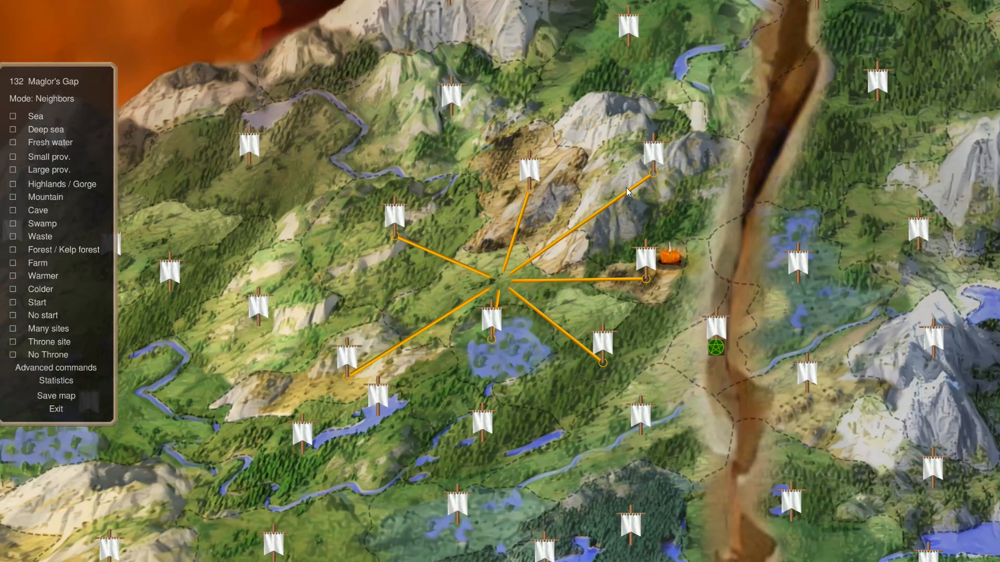
Step: Check the link between Maglor's Gap and Seagold Hills from both provinces, ending on Maglor's Gap
scroll(429, 278, up, 2)
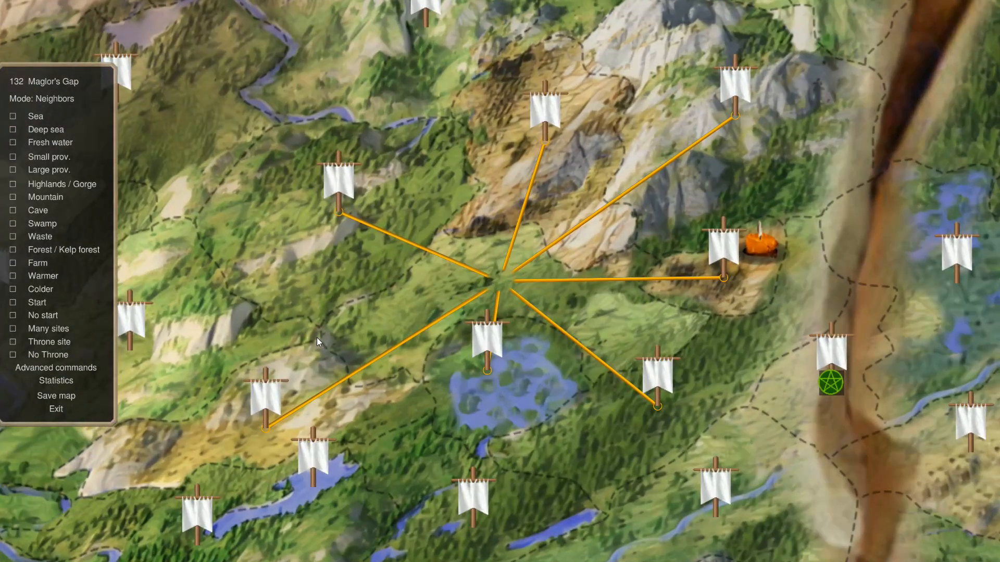
scroll(310, 350, down, 2)
scroll(503, 301, up, 2)
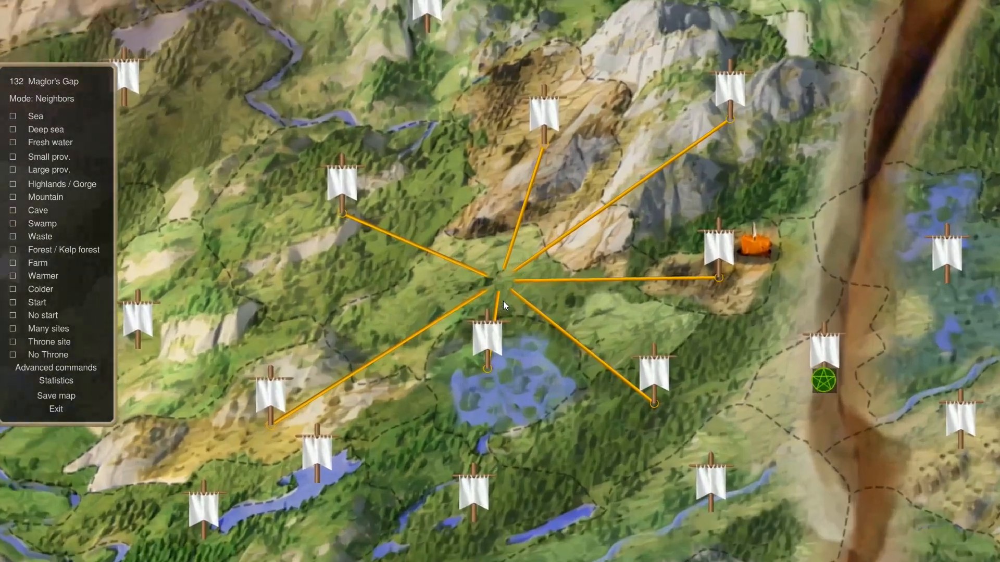
scroll(503, 300, down, 1)
click(661, 176)
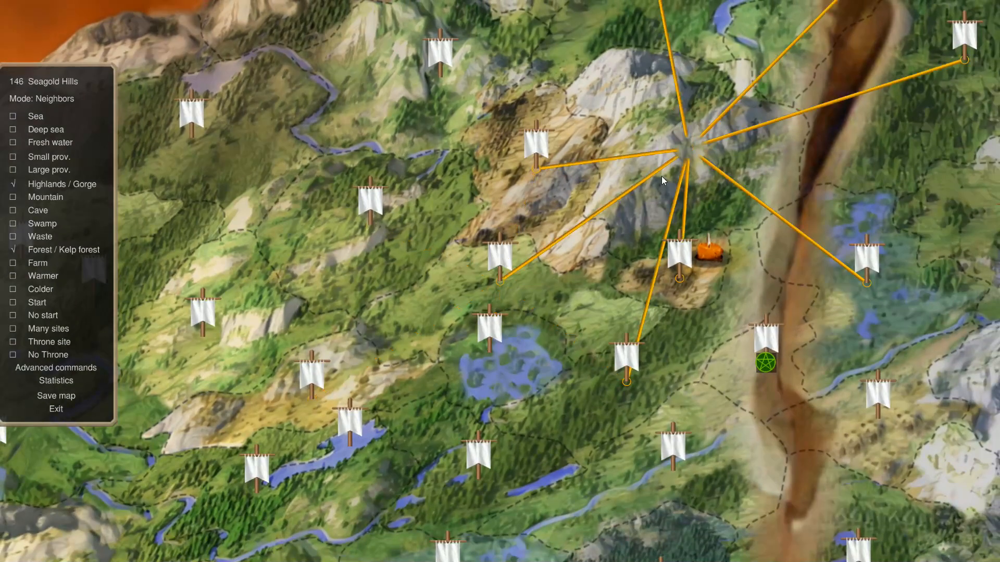
click(520, 266)
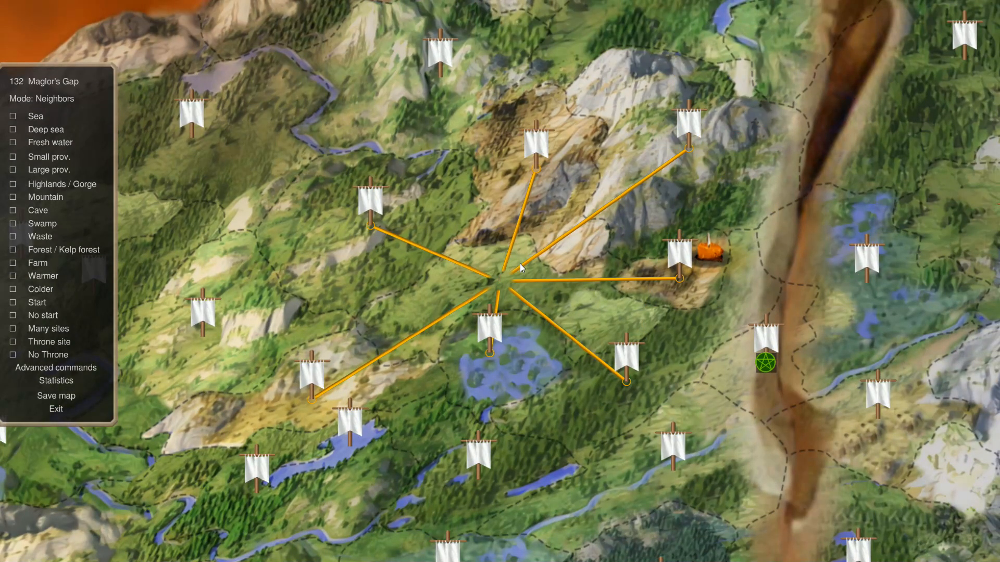
Step: Inspect the connections of Hindsight Hollows, and remove the connection between Plothole Plains and Heartless Lagoon
scroll(519, 263, down, 2)
scroll(254, 429, up, 1)
scroll(254, 429, up, 1)
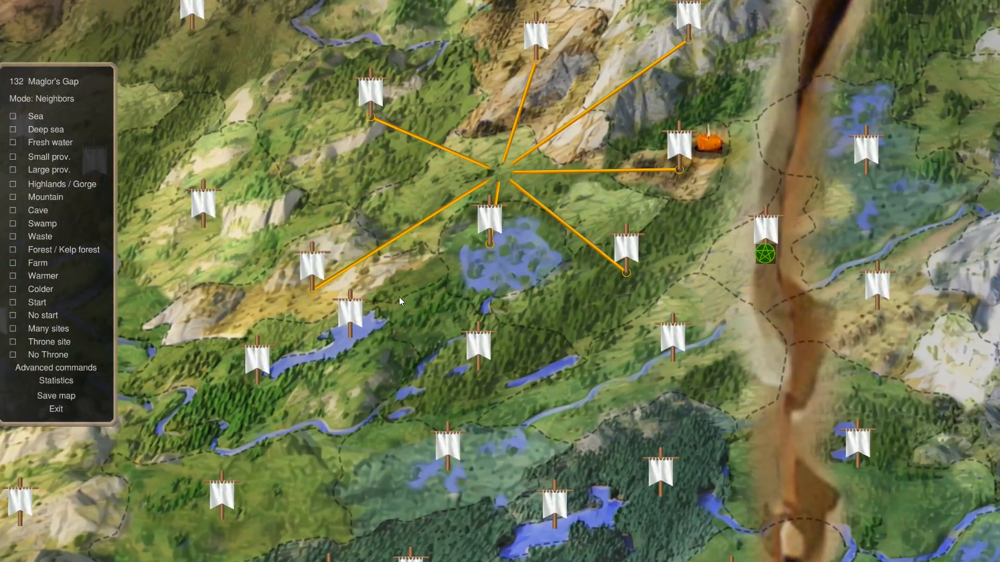
click(451, 329)
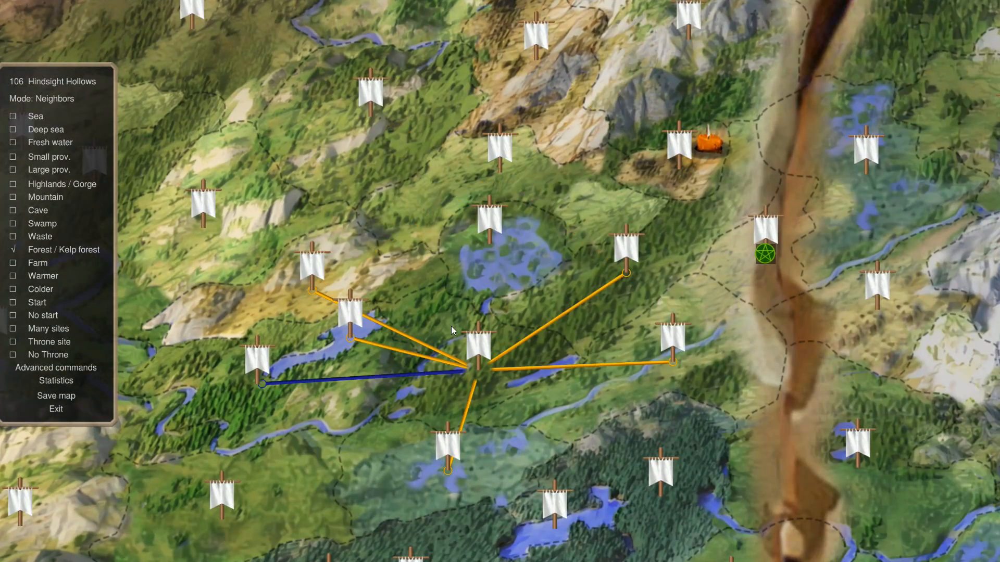
click(396, 296)
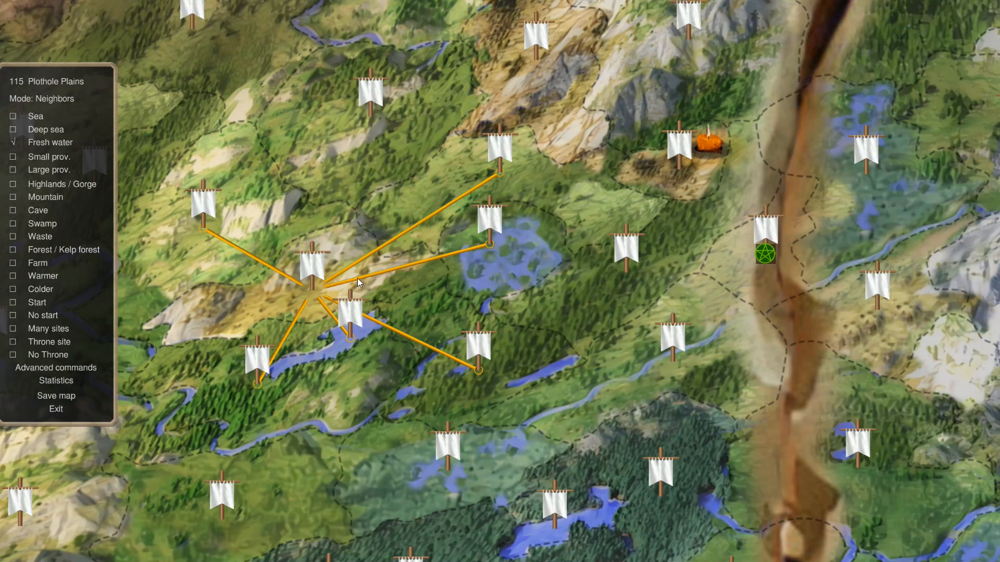
click(358, 339)
click(359, 329)
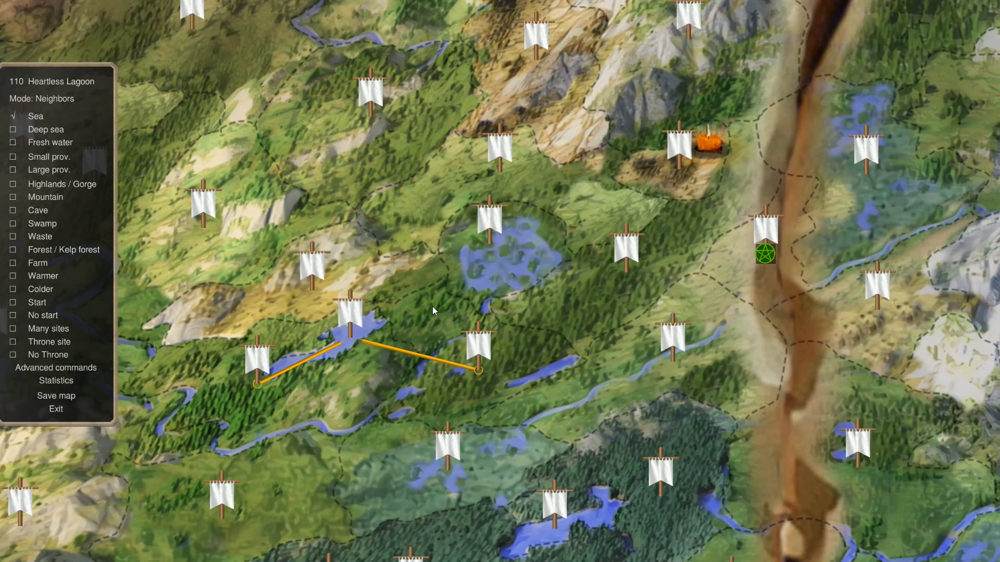
Step: Check Heartless Lagoon's borders in the coloured province areas, and compare its connections with those of Hindsight Hollows
key(m)
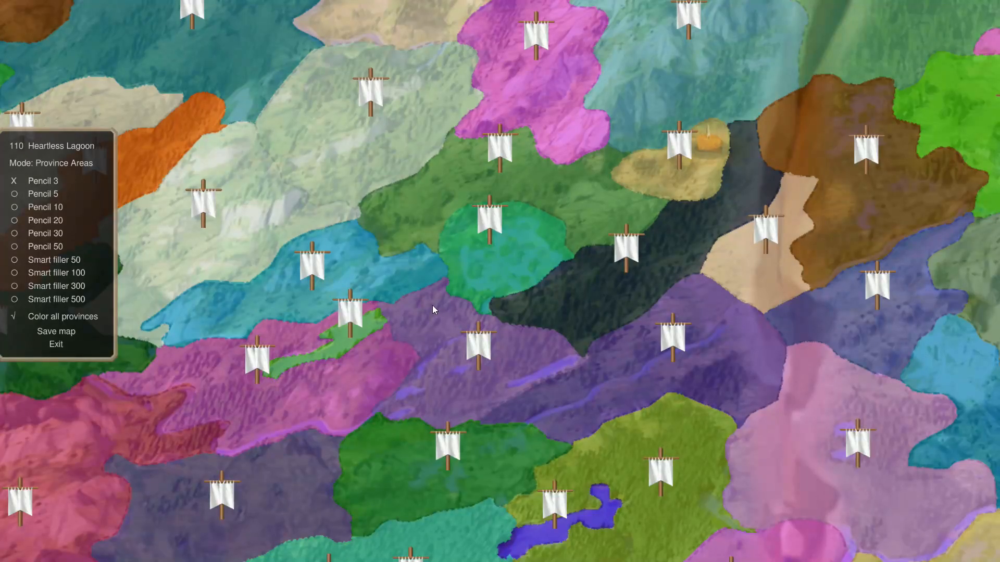
key(m)
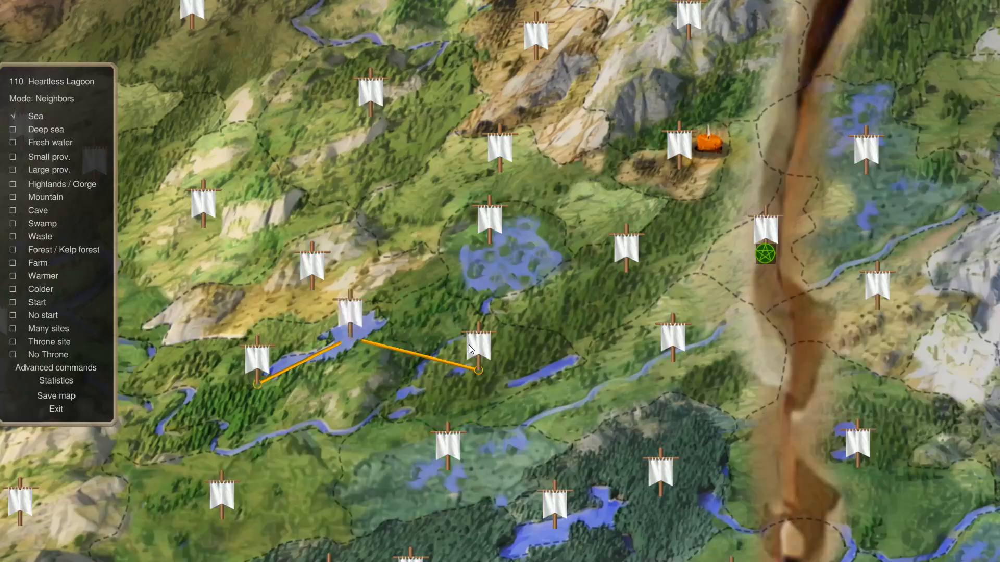
click(459, 324)
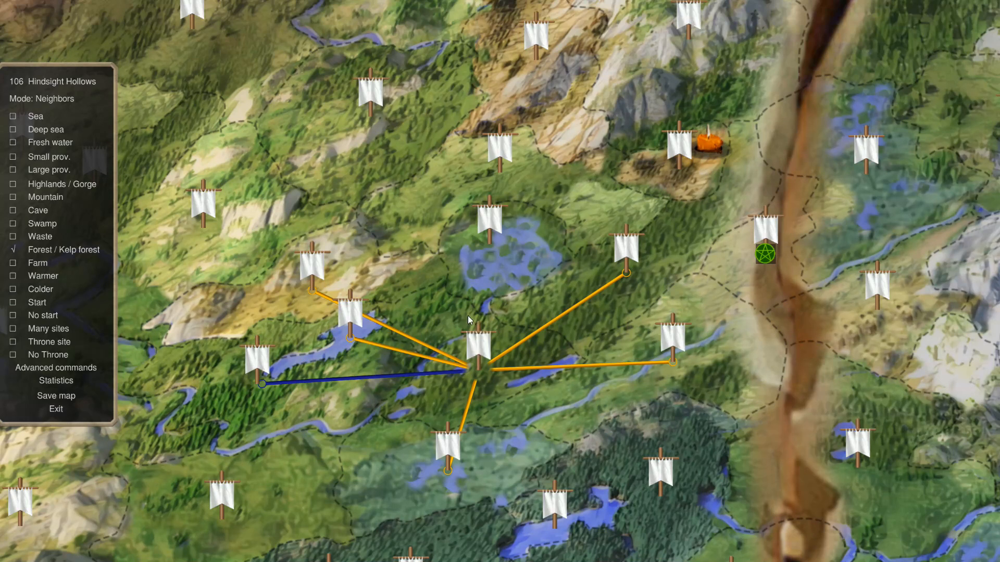
click(465, 261)
click(377, 300)
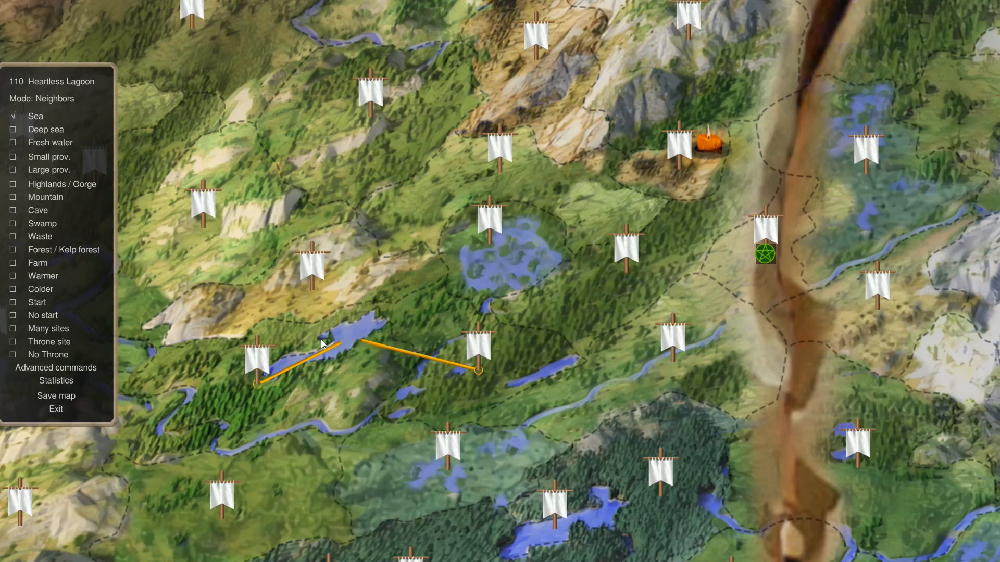
Step: Go through provinces 130, 129 and 128, inspecting the connections of Corpse Shallows, Kraken Forests and Nasajin's Hollow
text(g130)
key(Return)
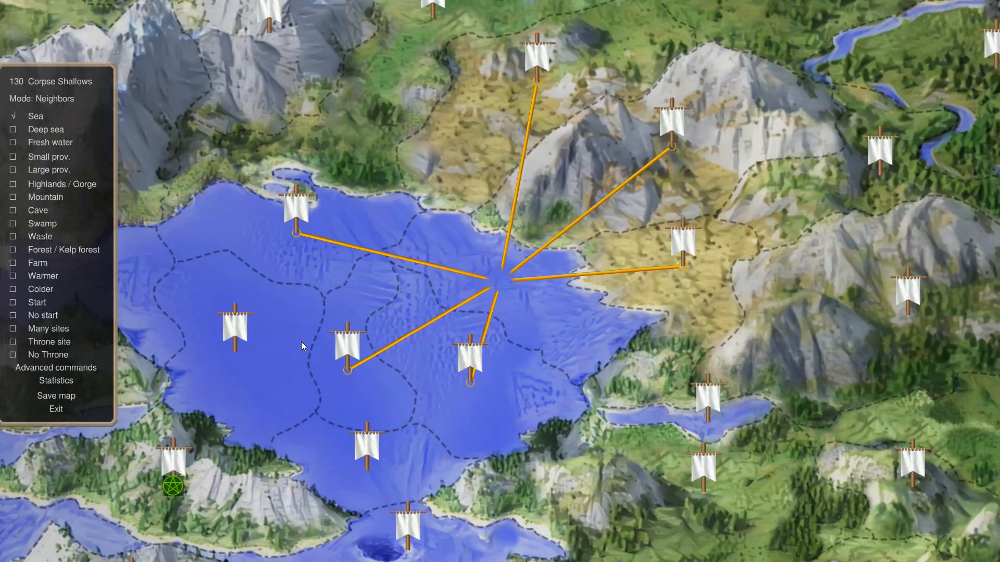
text(g129)
key(Return)
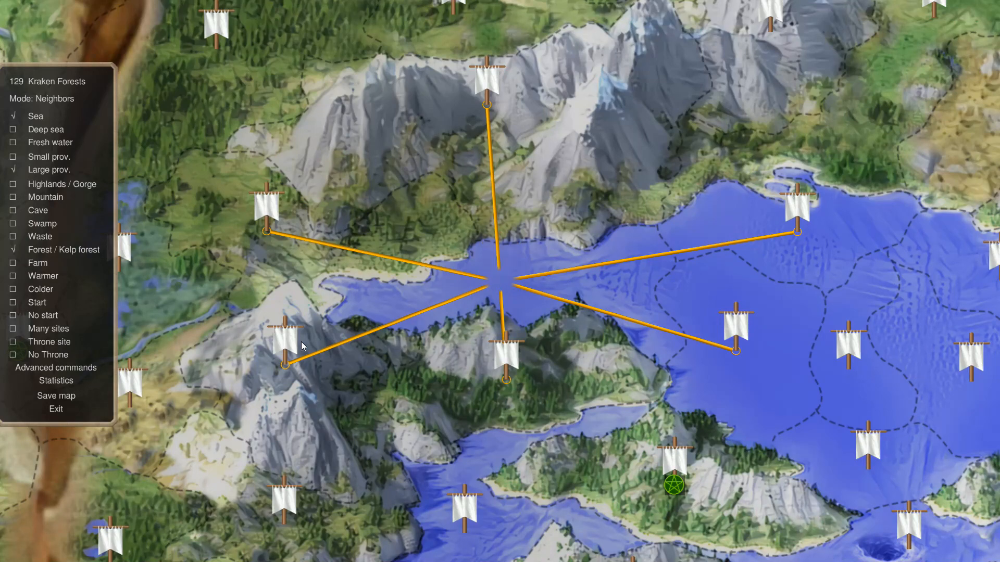
text(g12)
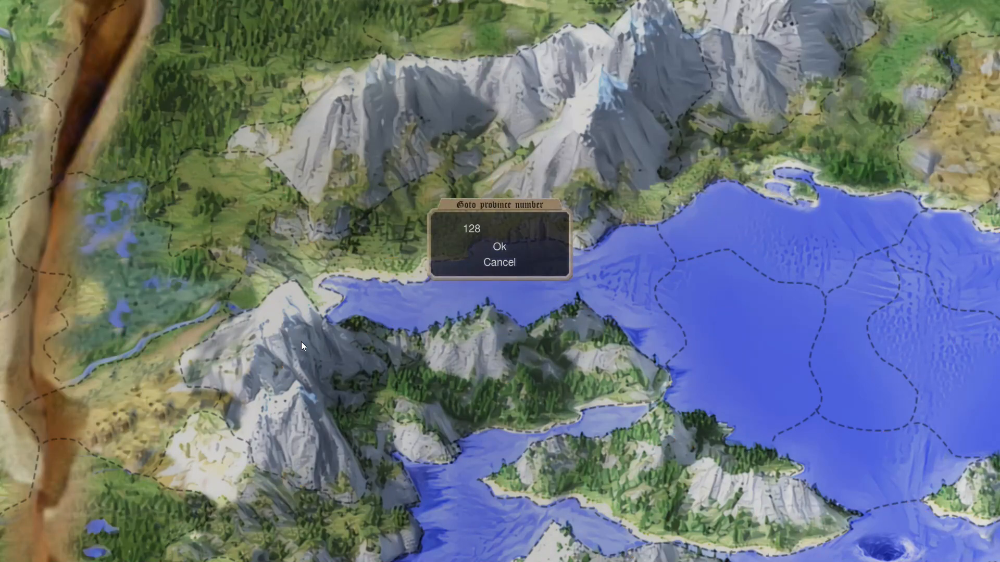
text(8)
key(Return)
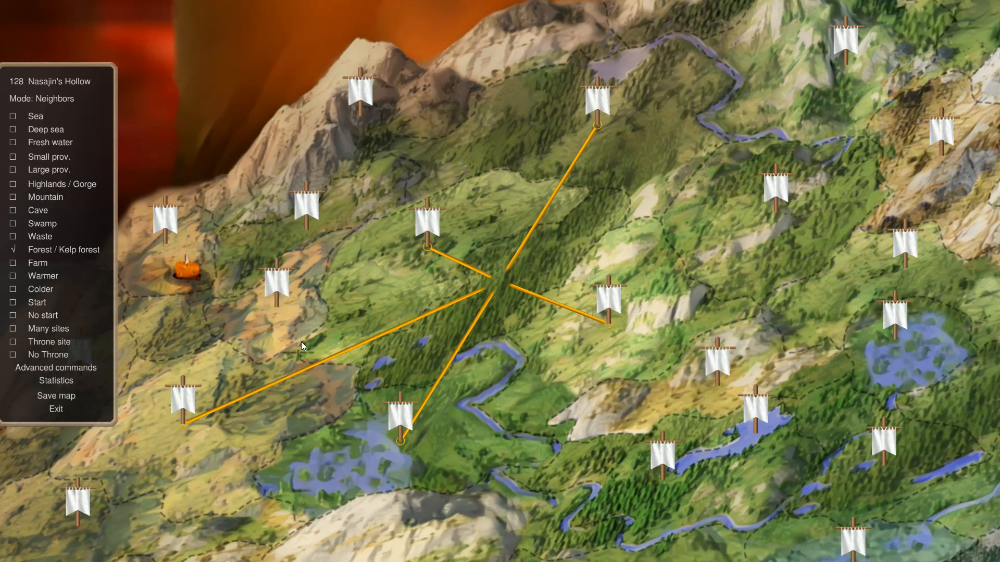
Step: Go through provinces 127, 126 and 125, inspecting the name and connections of each
text(g127)
key(Return)
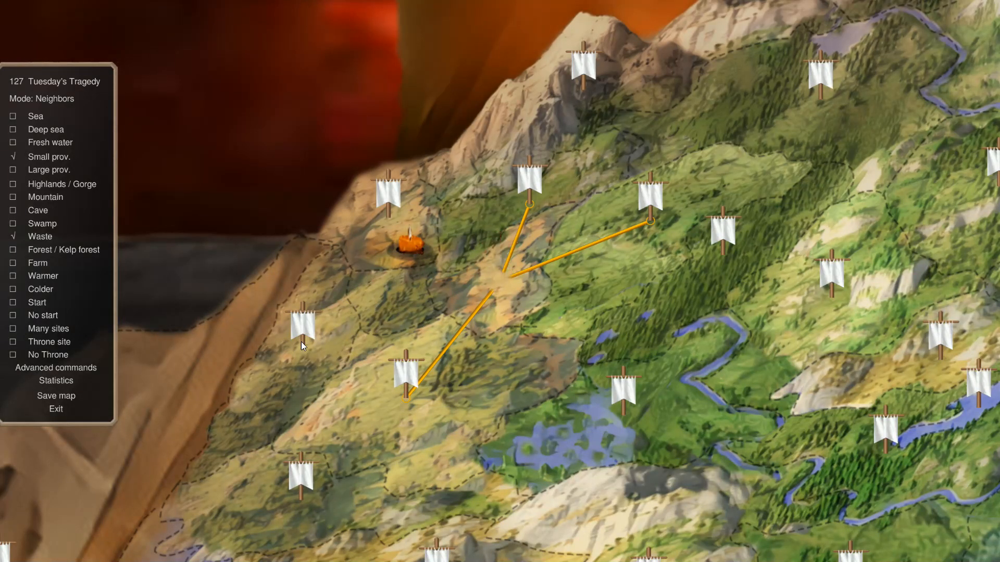
text(g126)
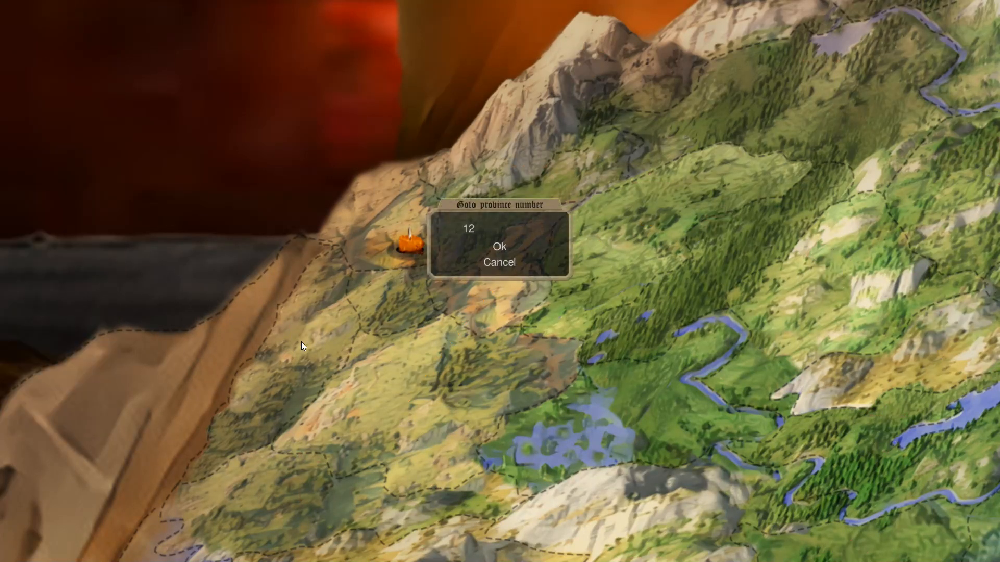
key(Return)
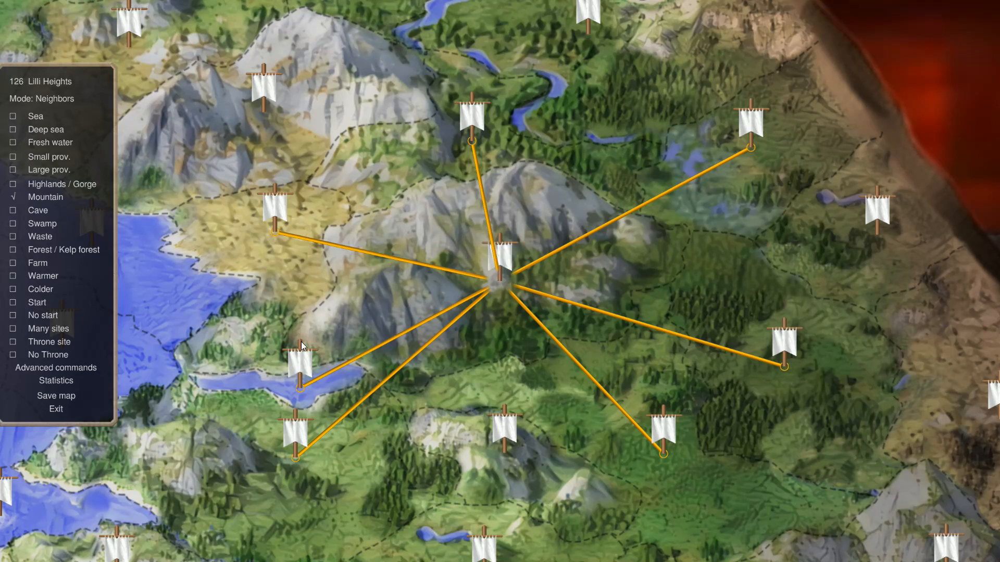
text(g125)
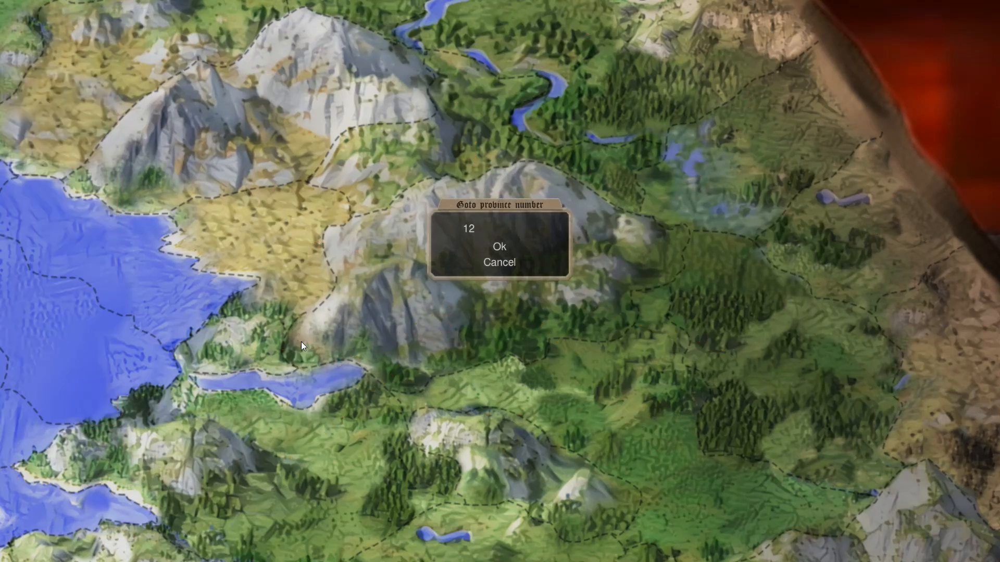
key(Return)
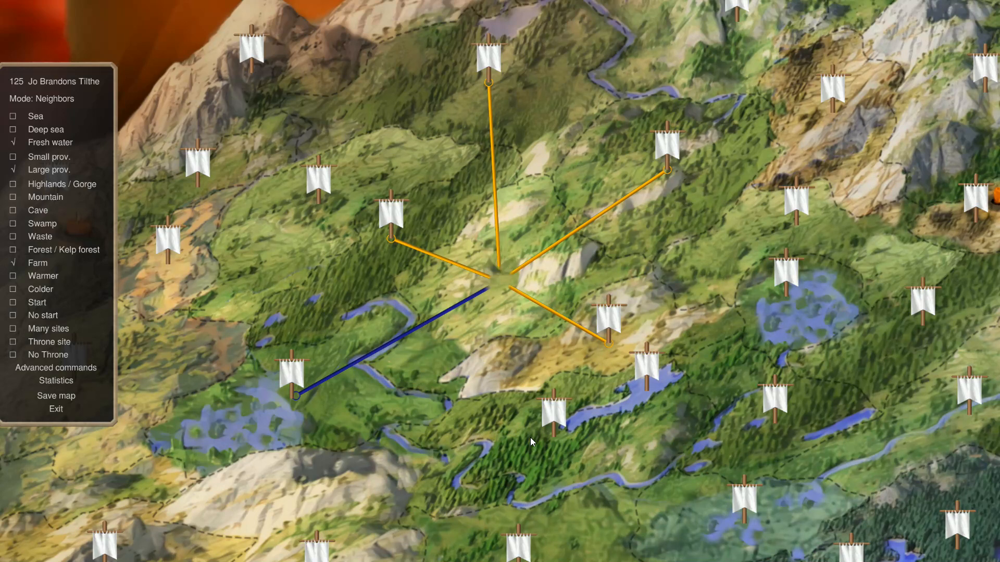
Step: Go to province 124, Renthale, and check its connections around neighbouring Hindsight Hollows
text(g124)
key(Return)
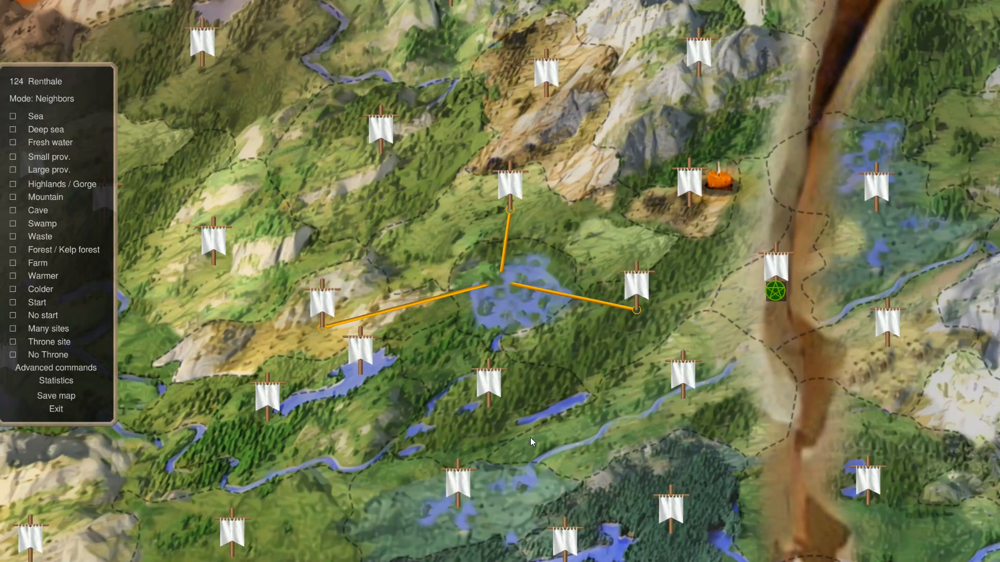
click(483, 404)
Step: Go to province 123, Abyss of Many Hands, and connect it to Depths of Demise in the southwestern strait
text(g123)
key(Return)
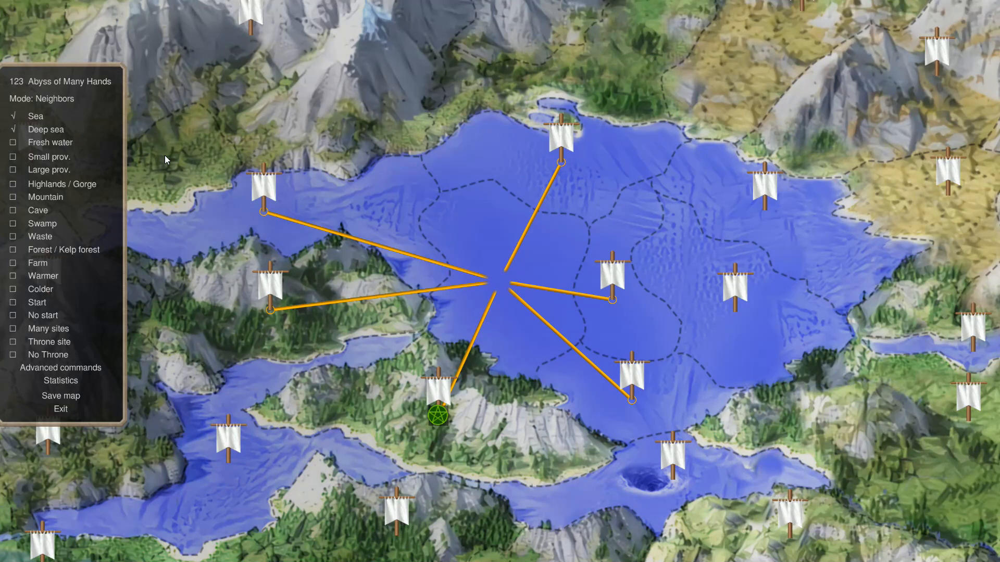
click(247, 446)
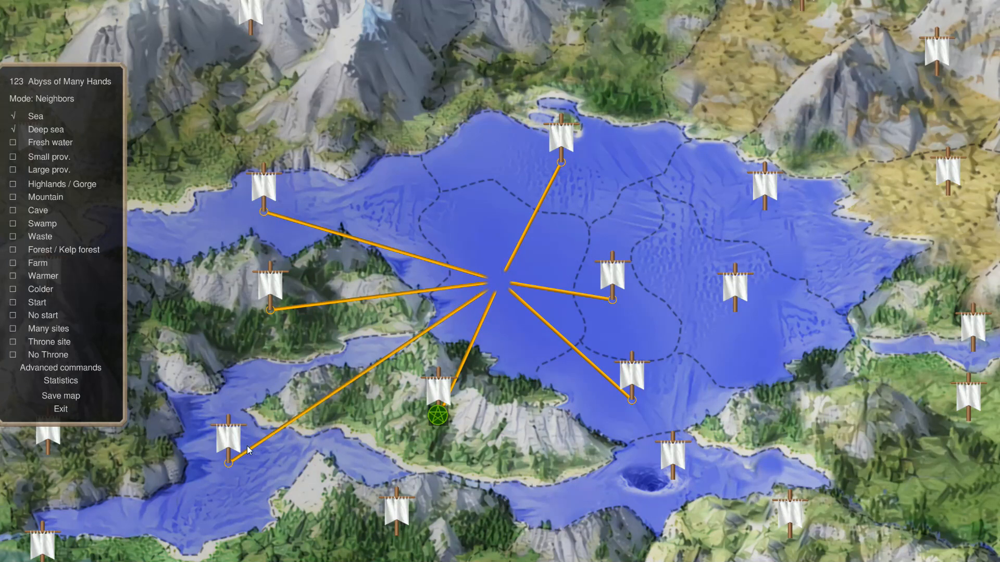
Step: Connect Depths of Demise to the whirlpool sea province east of it, and recheck the connections of Abyss of Many Hands
click(260, 455)
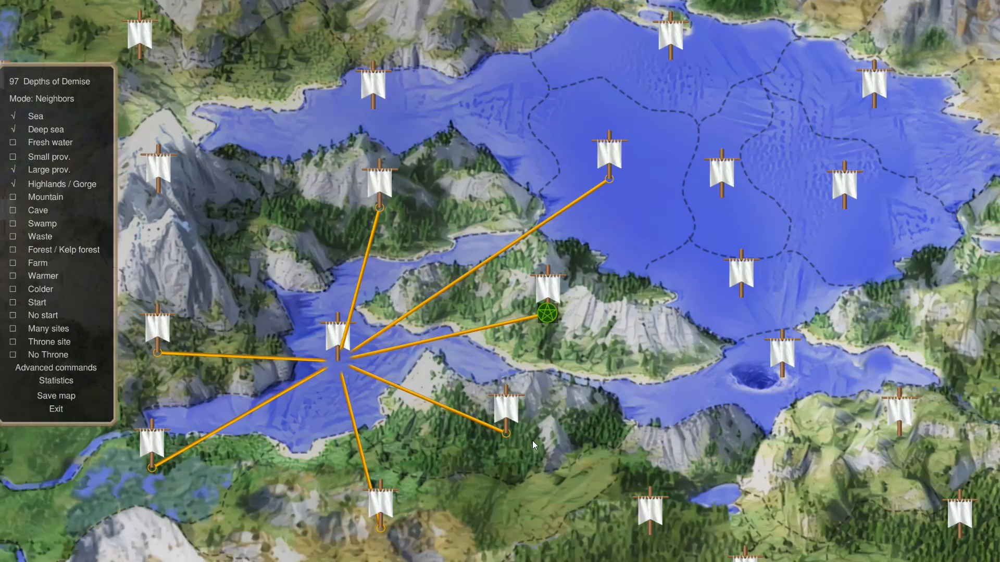
click(775, 380)
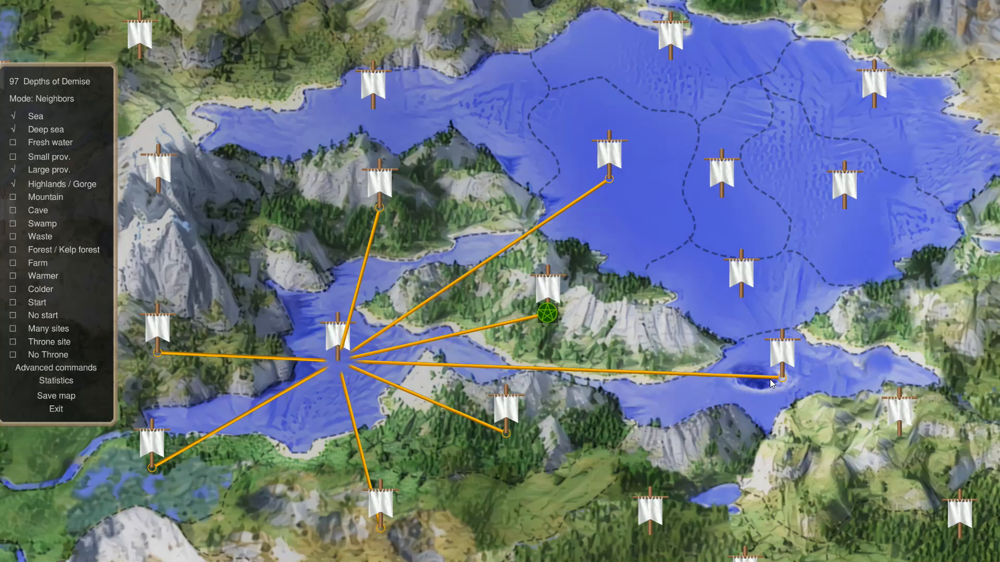
click(611, 211)
click(371, 349)
click(594, 197)
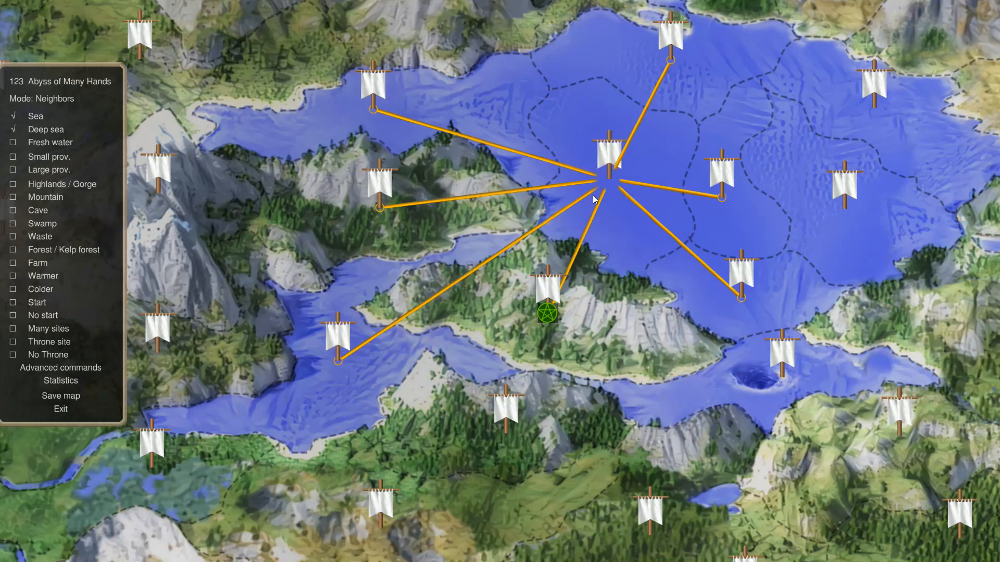
Step: Go to province 122, Arrakis Gap, and inspect its connections
text(g122)
key(Return)
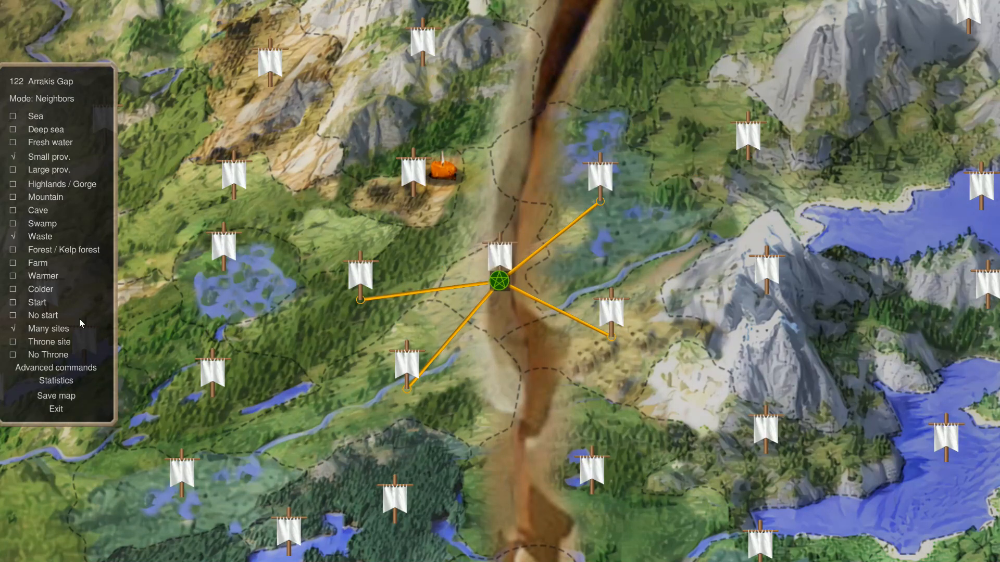
Step: Turn off the map editor's markers for provinces with many sites
click(60, 368)
click(409, 130)
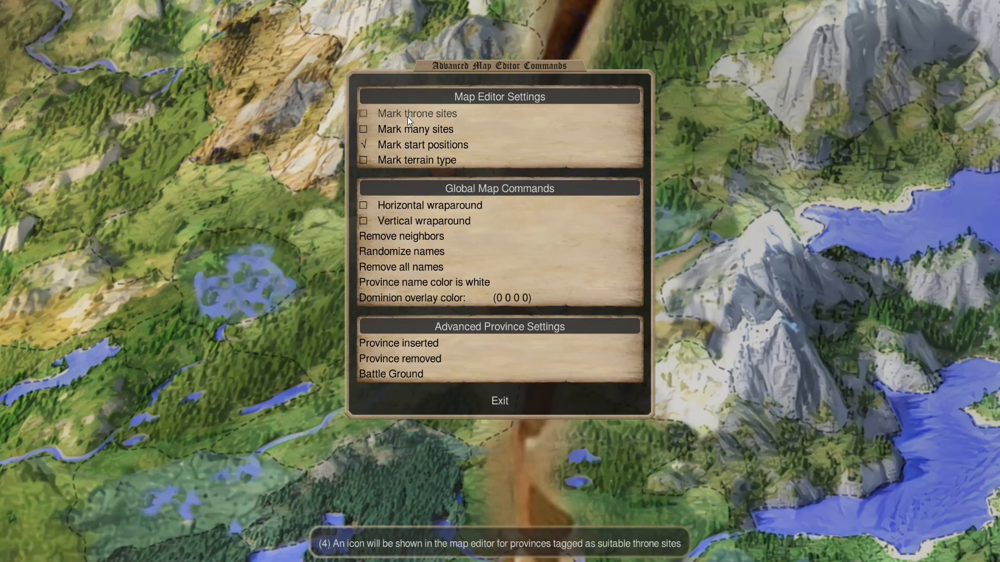
click(499, 399)
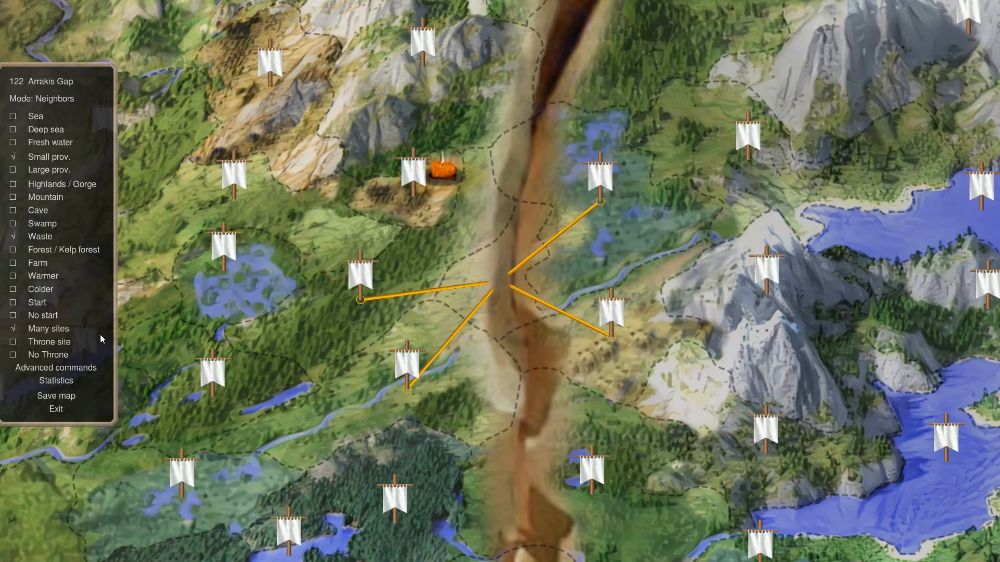
Step: Turn on the map editor's markers for throne sites, many sites and terrain types
click(59, 368)
click(385, 129)
click(405, 112)
click(398, 161)
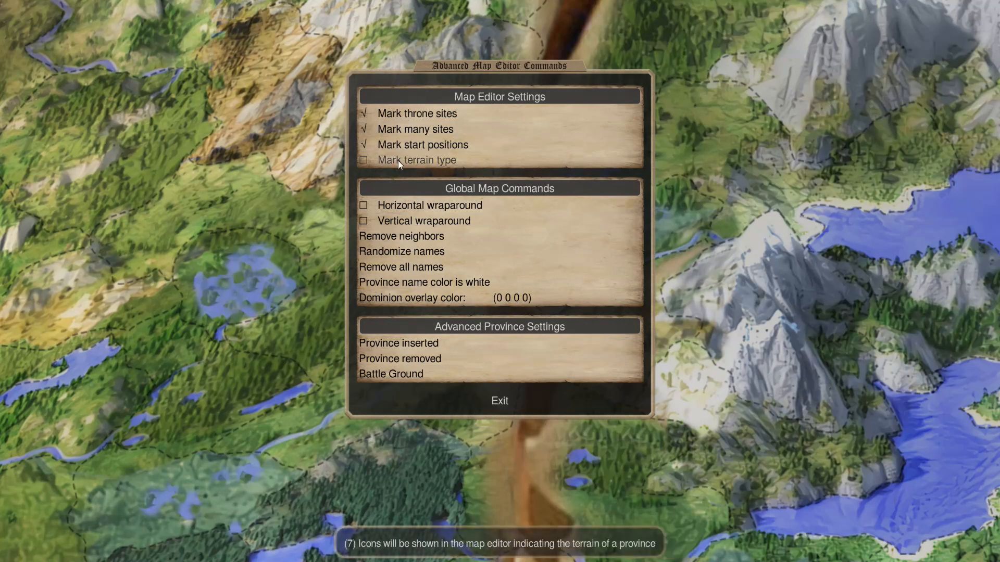
click(503, 399)
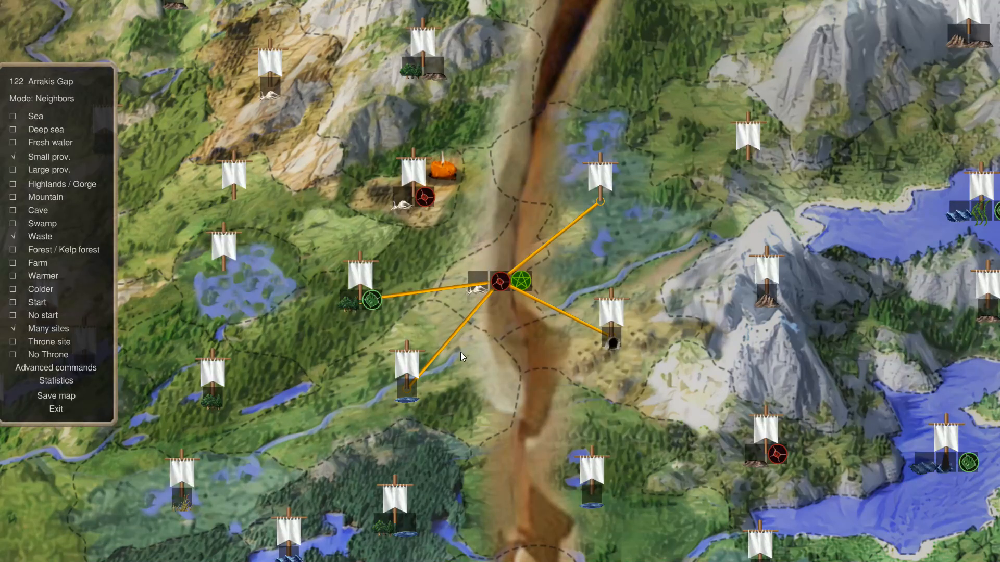
scroll(472, 315, up, 2)
scroll(473, 315, down, 1)
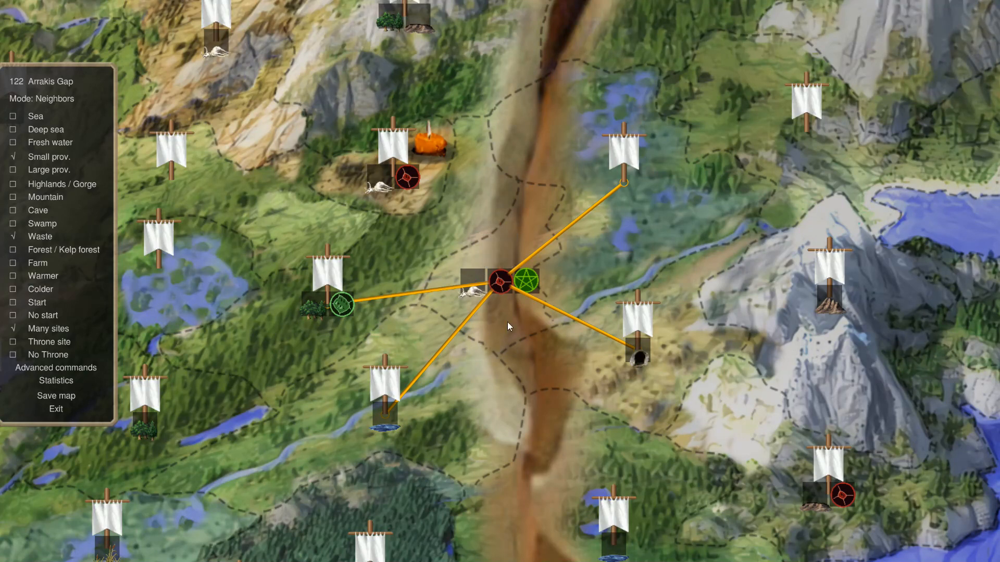
Step: Go to province 121, Razor's Reach, and province 120, Pirates Plunder, and inspect their connections
text(g121)
key(Return)
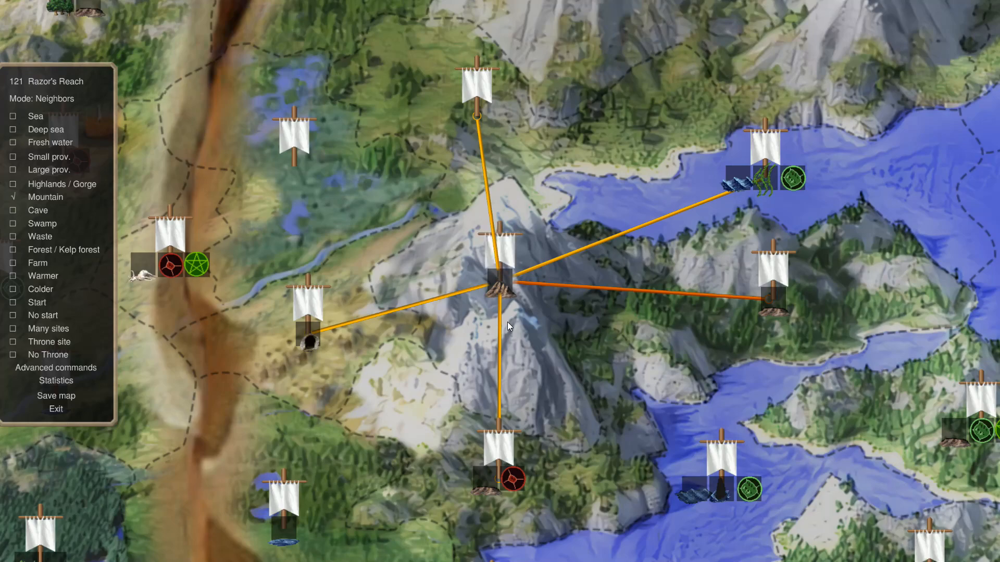
text(g120)
key(Return)
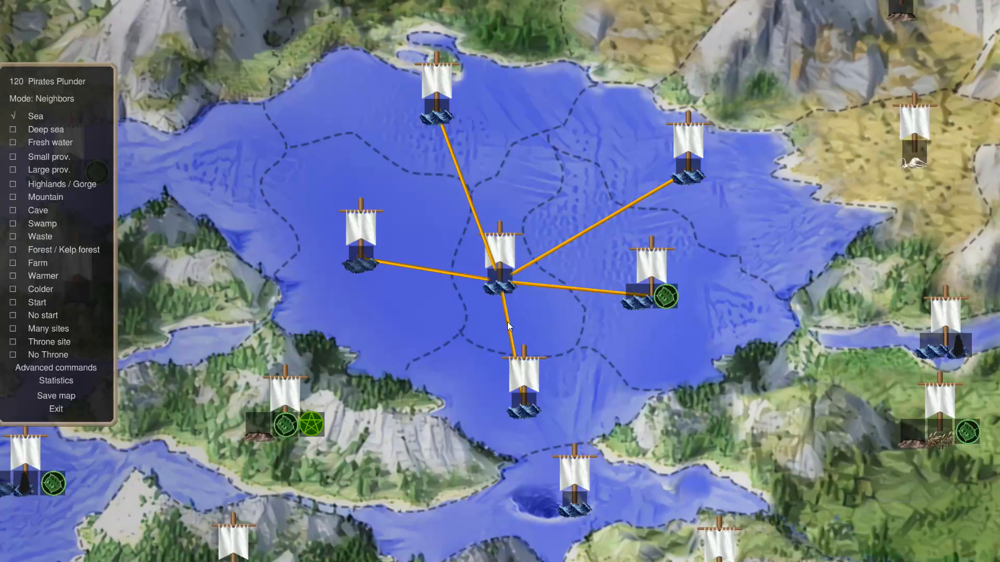
Step: Check the connections of province 119, Nuclear Monkey Jungles, and province 118, Ashenton, returning to 119 for a second look
text(g11)
text(9)
key(Return)
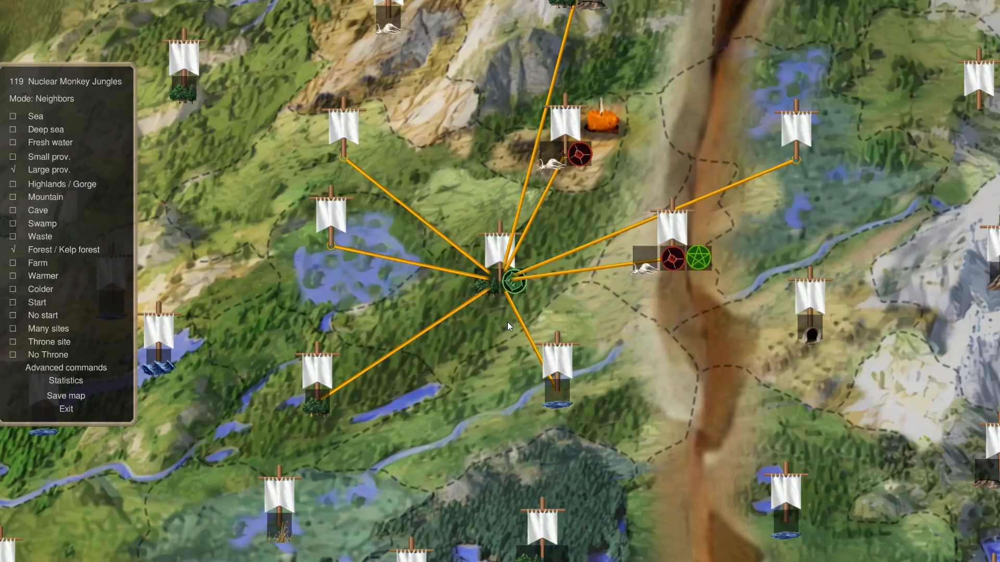
text(g12)
key(BackSpace)
text(18)
key(Return)
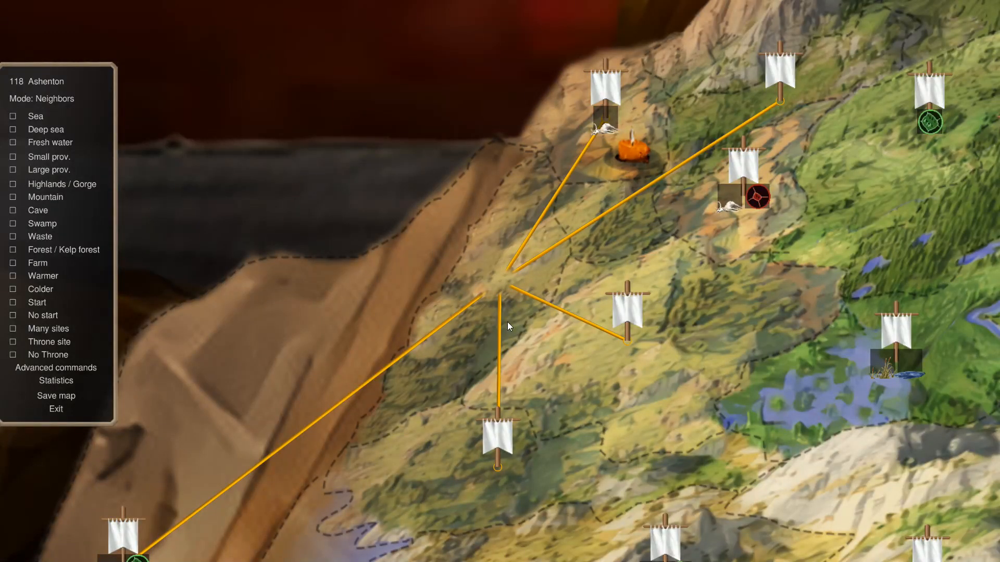
text(g119)
key(Return)
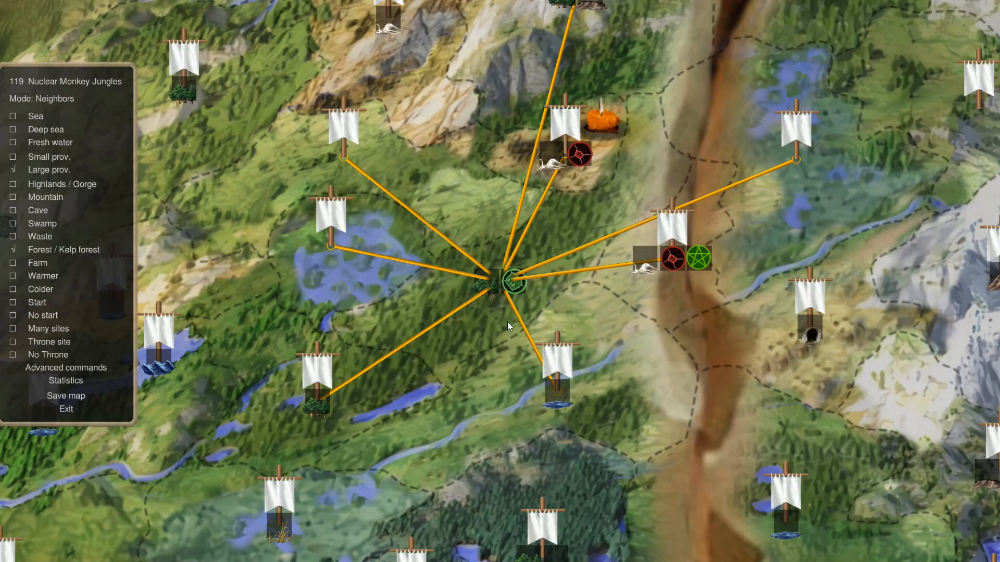
Step: Go to province 117, Django's Leash, and compare its connections with those of Lucidium across the channel
text(g117)
key(Return)
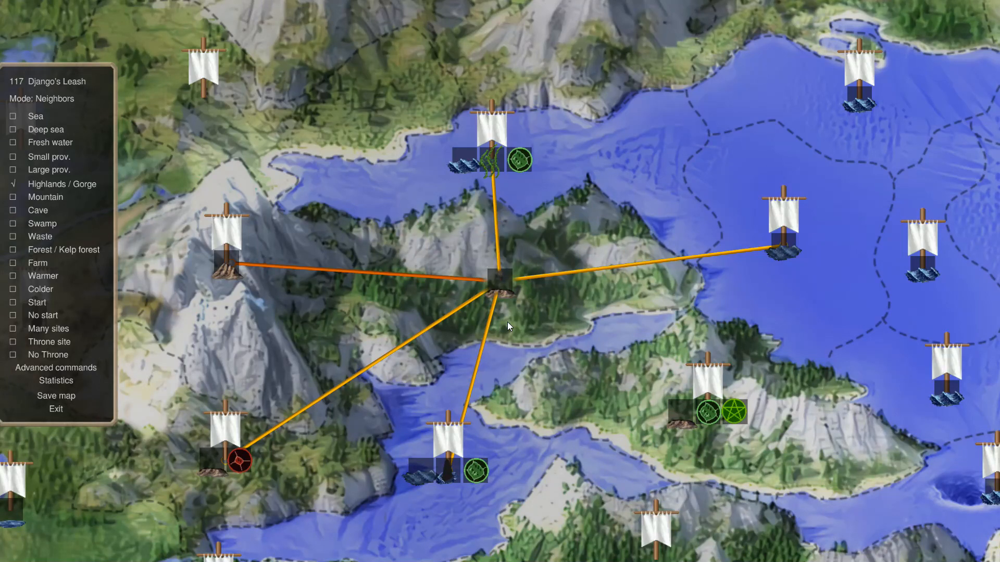
click(650, 388)
click(544, 286)
click(722, 425)
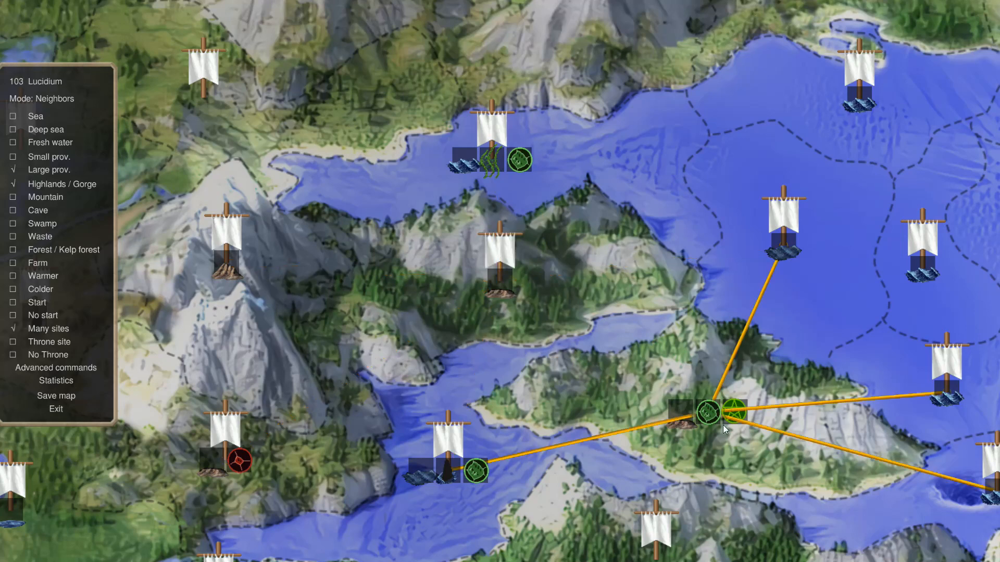
click(560, 281)
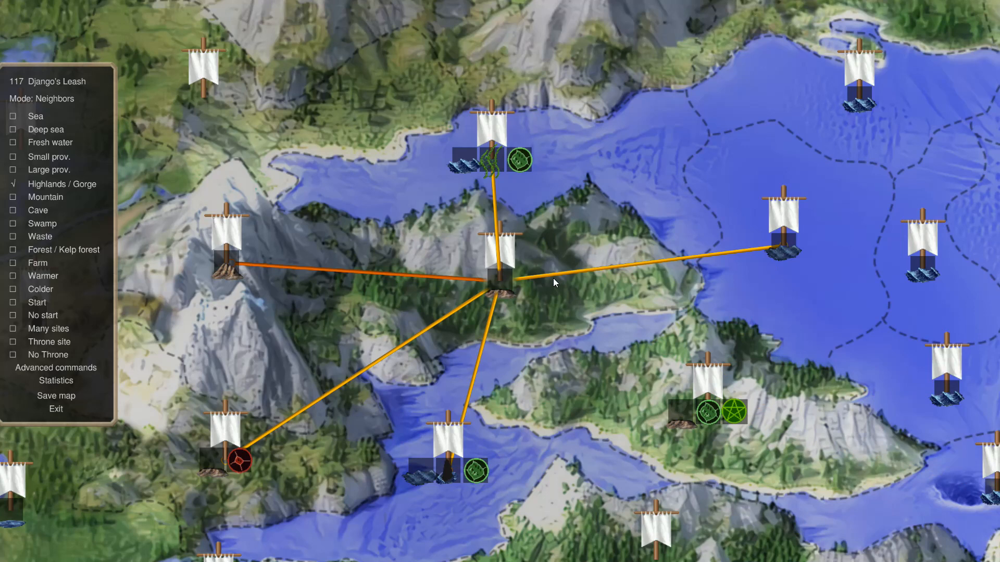
Step: Go to province 116, Staleturn Tide, and connect it to the waste province on the sea's northeastern coast
text(g116)
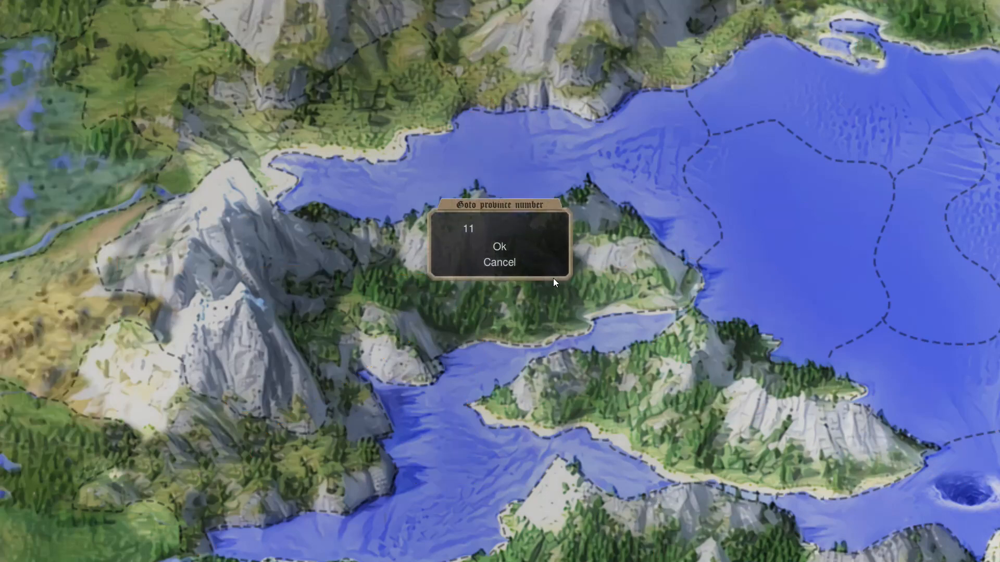
key(Return)
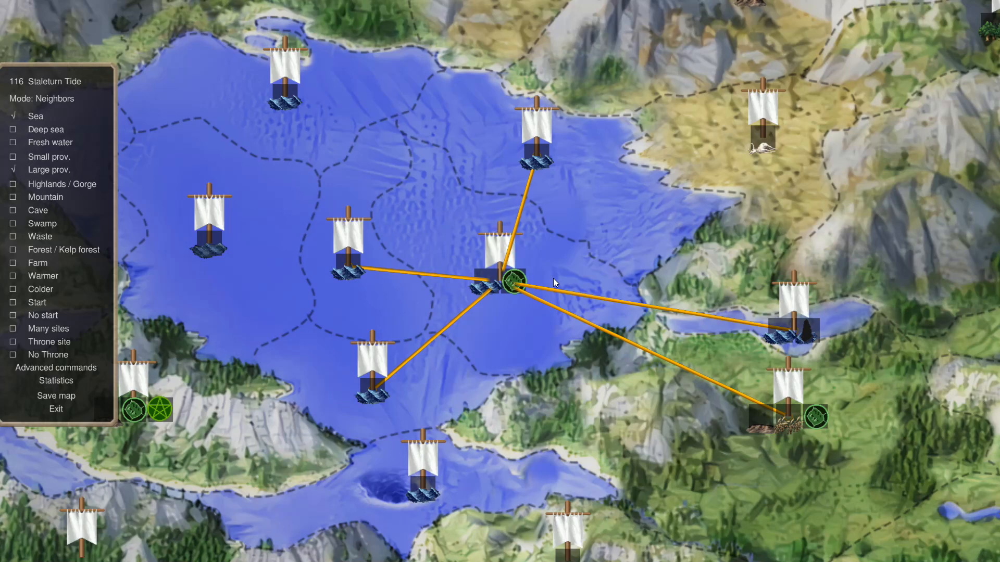
text(g115)
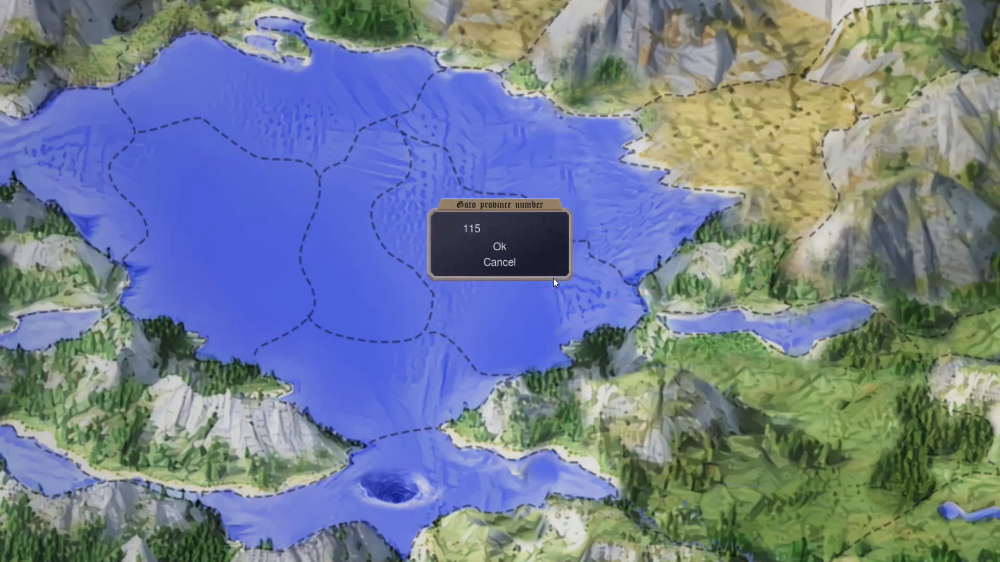
key(Return)
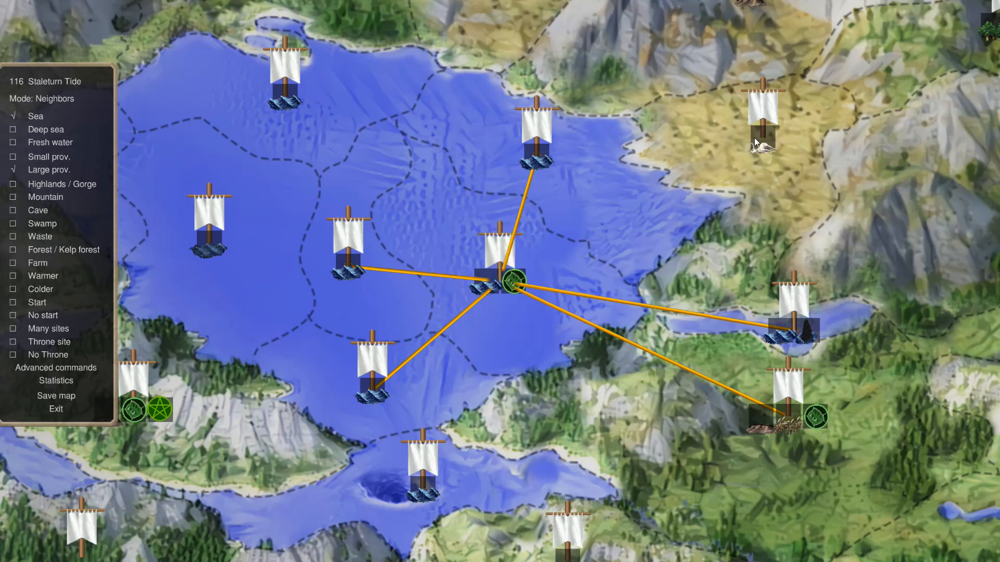
click(627, 162)
click(539, 276)
click(717, 235)
click(578, 287)
right_click(770, 147)
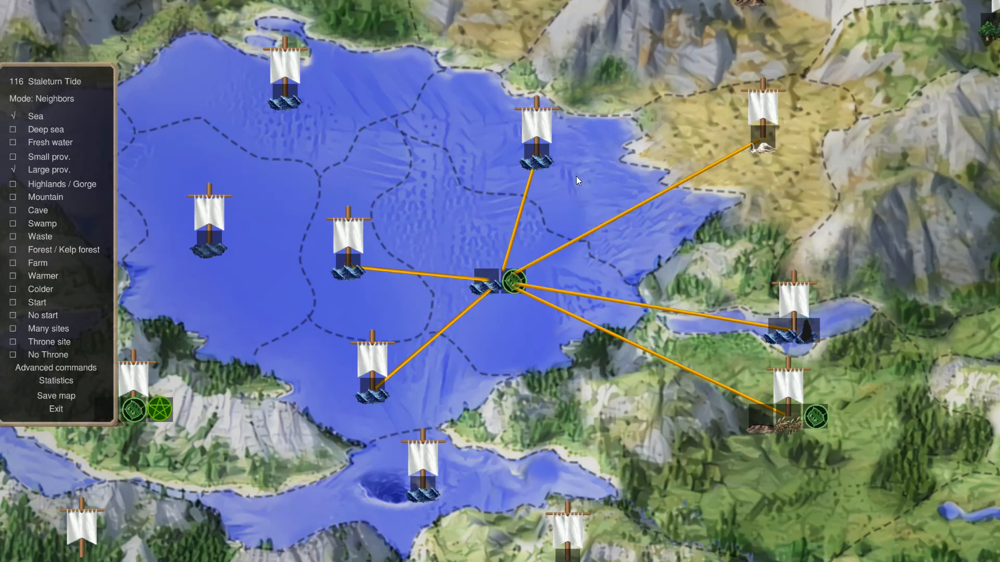
Step: Go to province 115, Plothole Plains, and province 114, Generally Confused, and inspect their connections
text(g115)
key(Return)
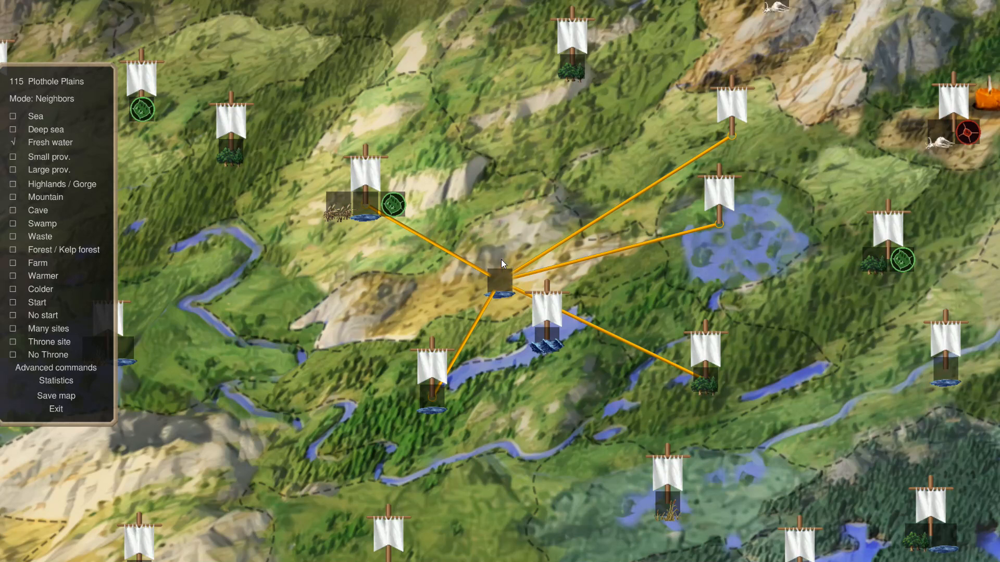
text(g114)
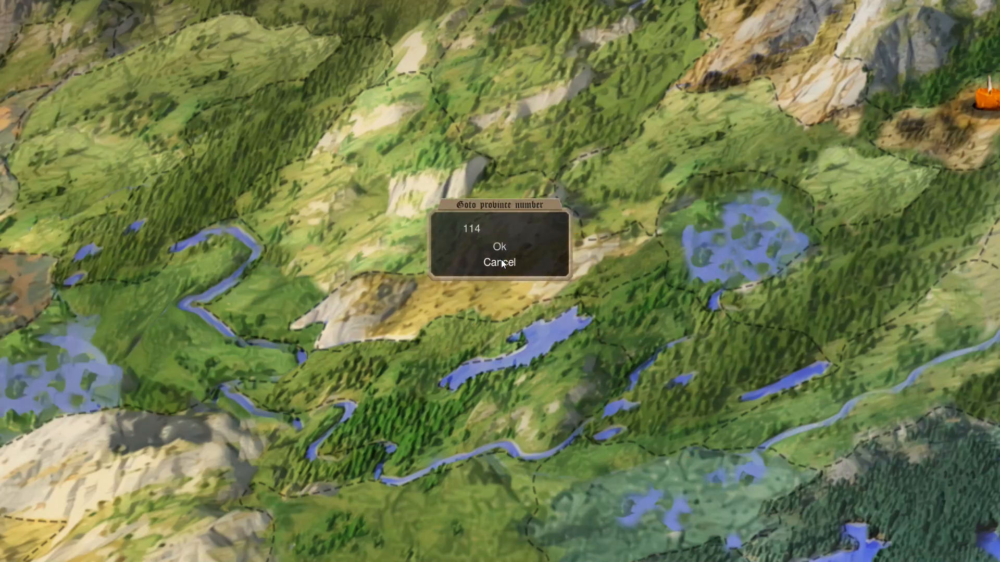
key(Return)
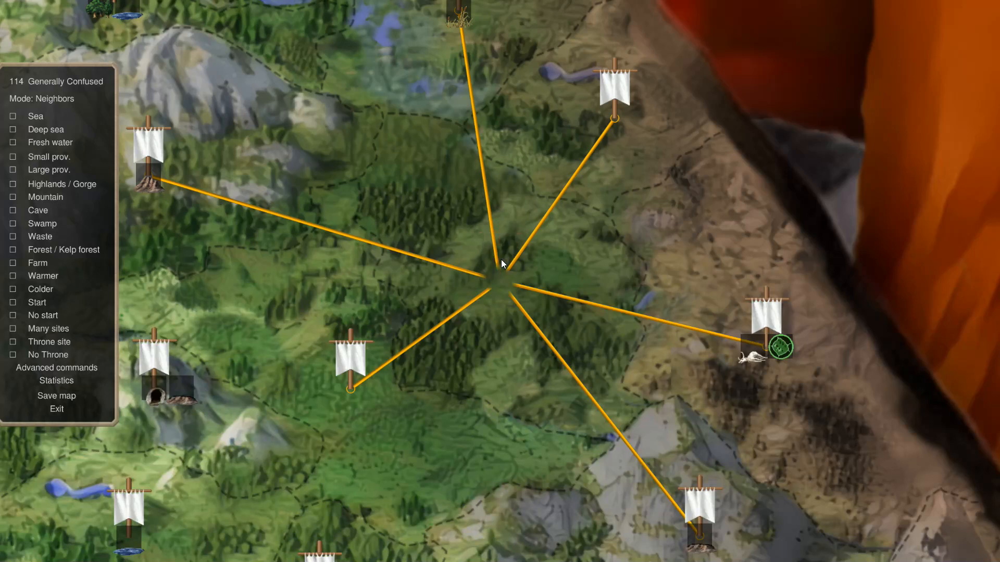
Step: Go to province 113, Dikankan, and province 112, Serpent's Nest, and inspect their connections
text(g113)
key(Return)
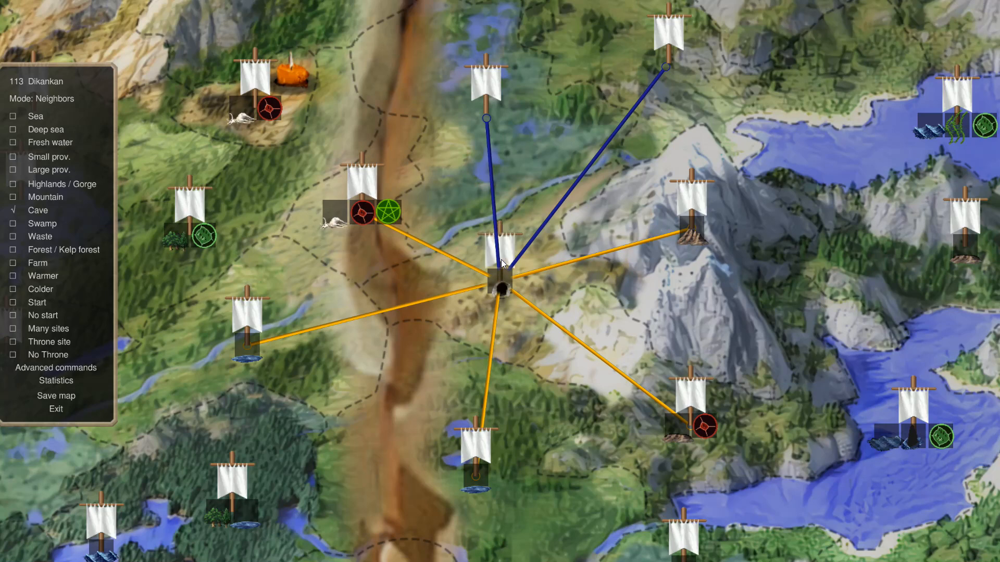
text(g112)
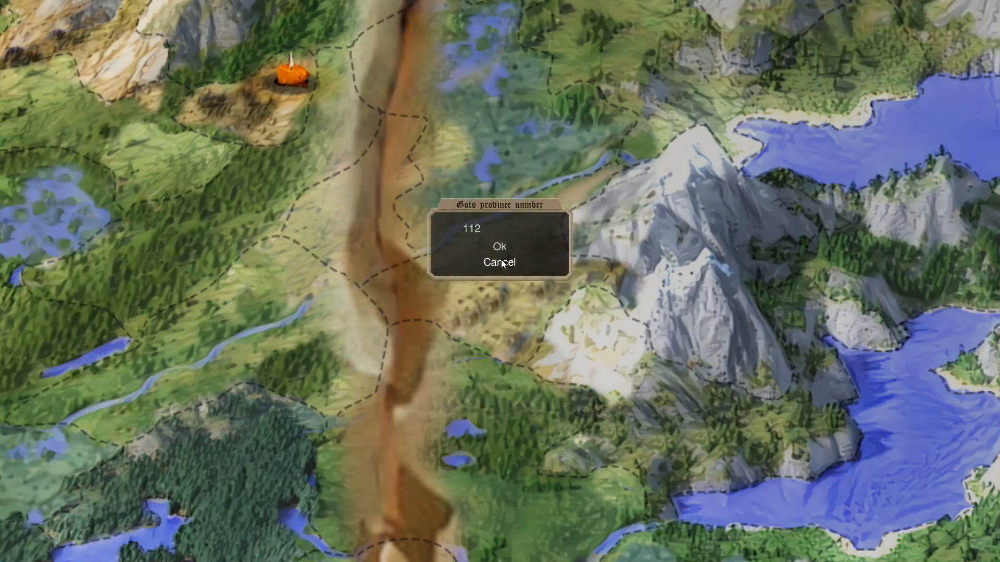
key(Return)
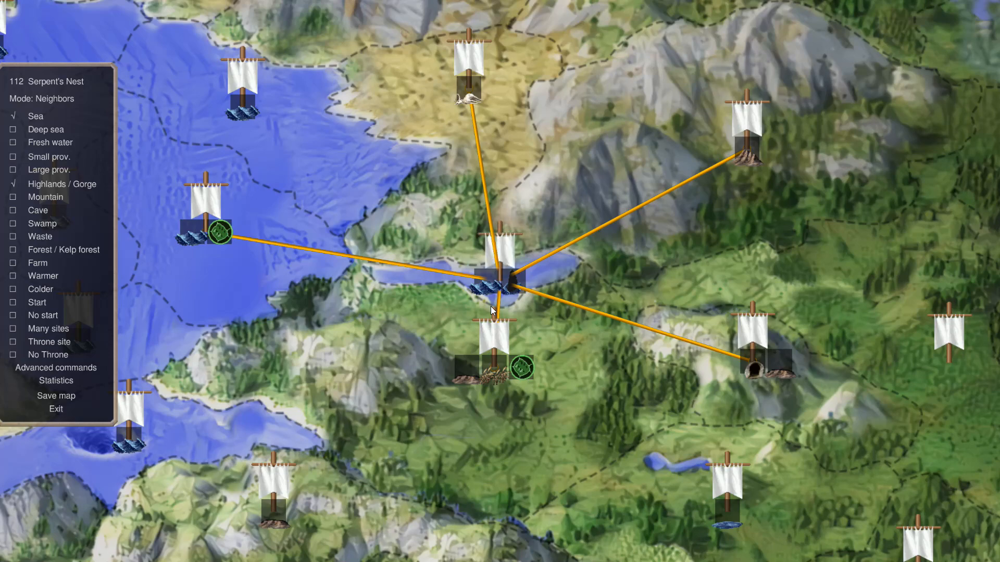
Step: Check the connections of province 111, Meadmaker's Meadows, and province 110, Heartless Lagoon, viewing each of them twice
text(111)
key(Return)
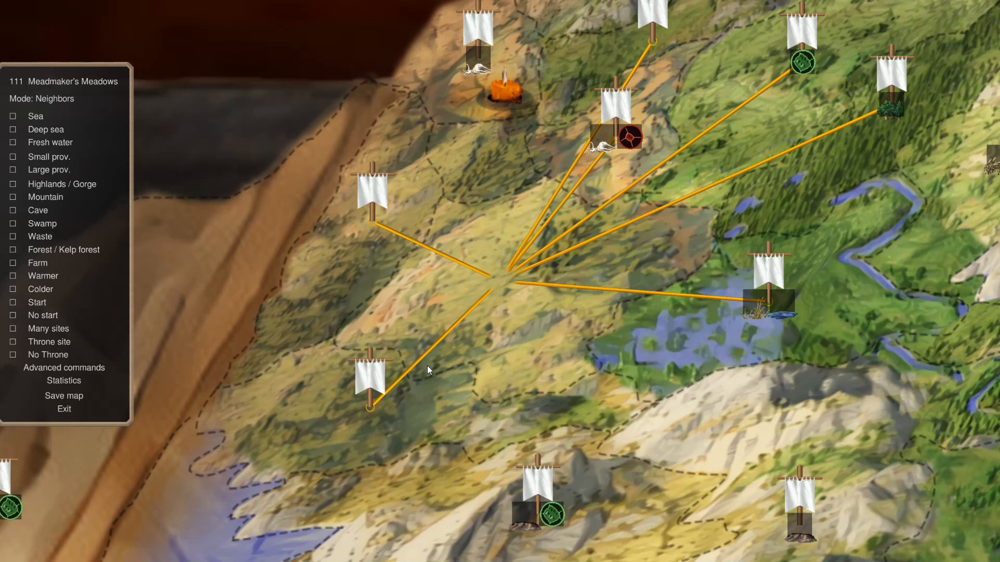
text(g110)
key(Return)
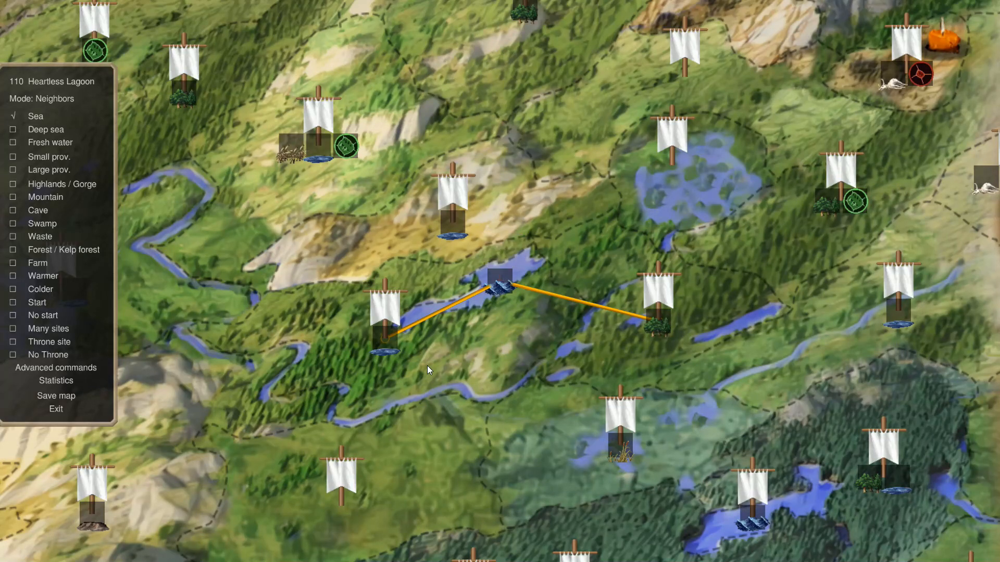
text(g111)
key(Return)
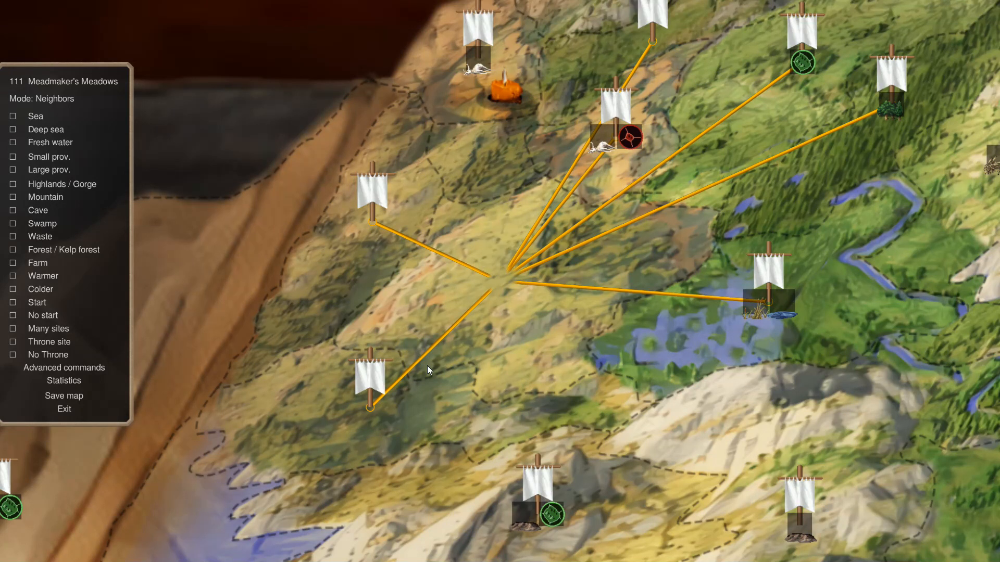
text(g110)
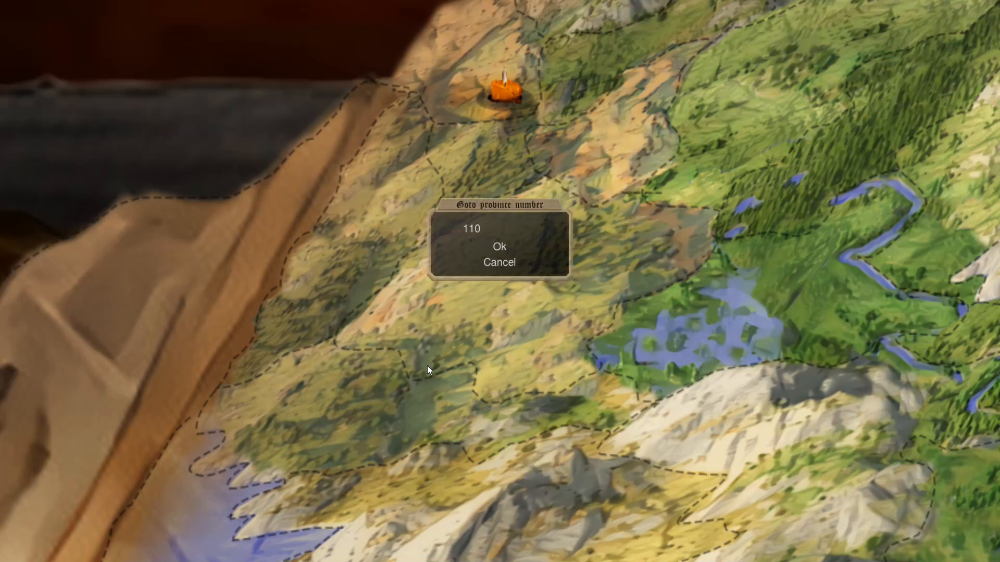
key(Return)
Step: Go to province 109, Eador, and inspect its connections to the surrounding provinces
text(g109)
key(Return)
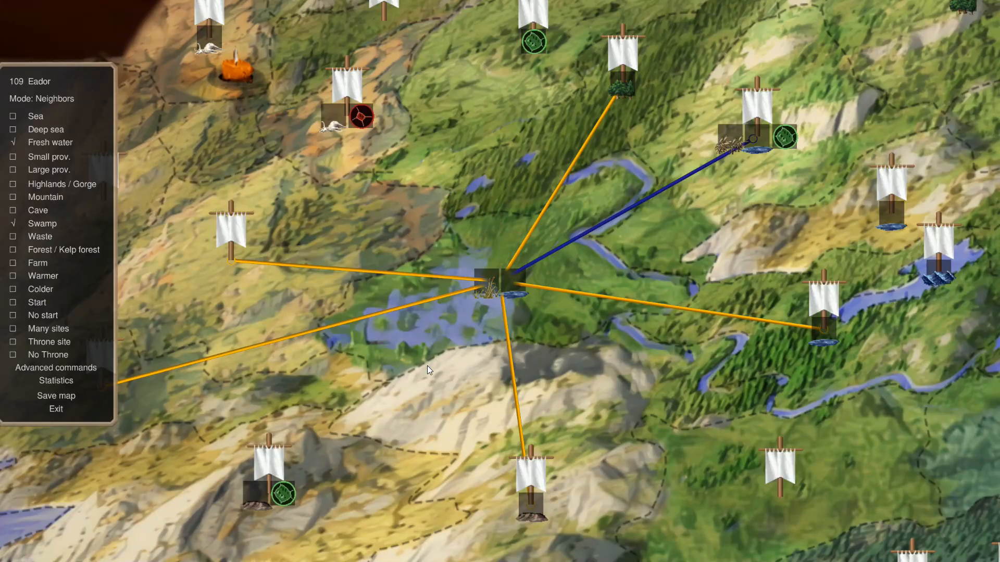
scroll(450, 363, down, 3)
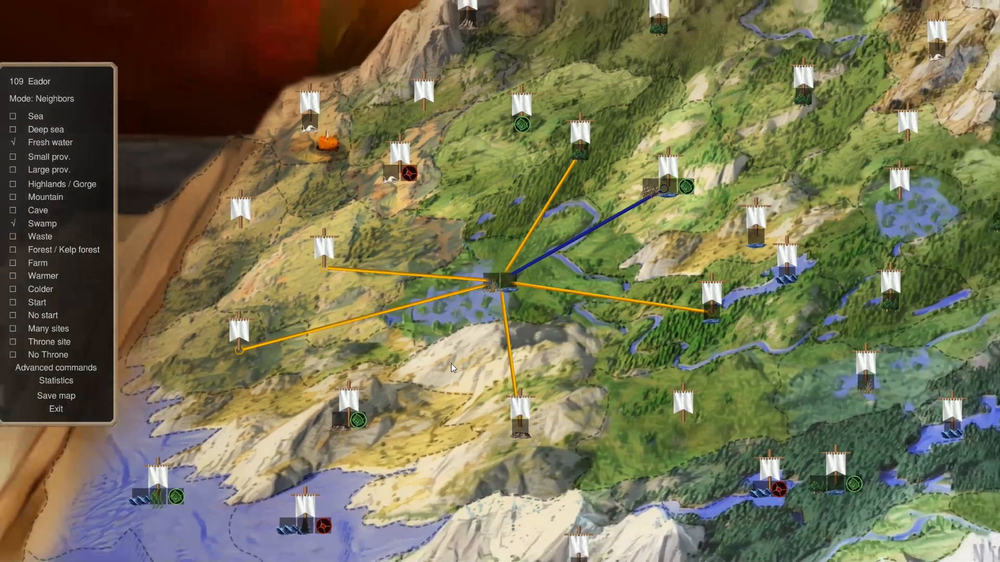
scroll(451, 363, up, 5)
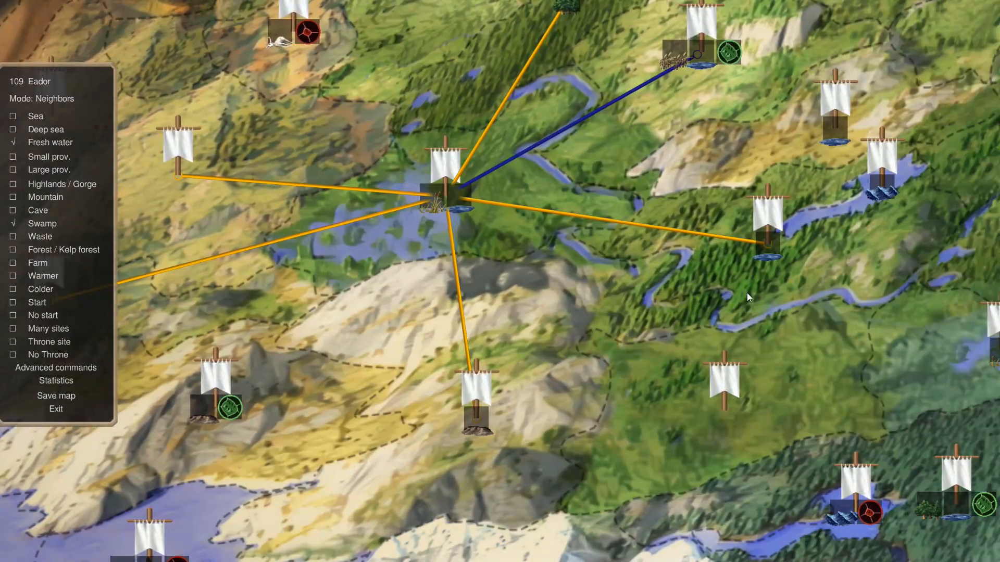
Step: Go to province 108, Thrall Lands, and inspect its connections along the map's edge
text(g)
text(108)
key(Return)
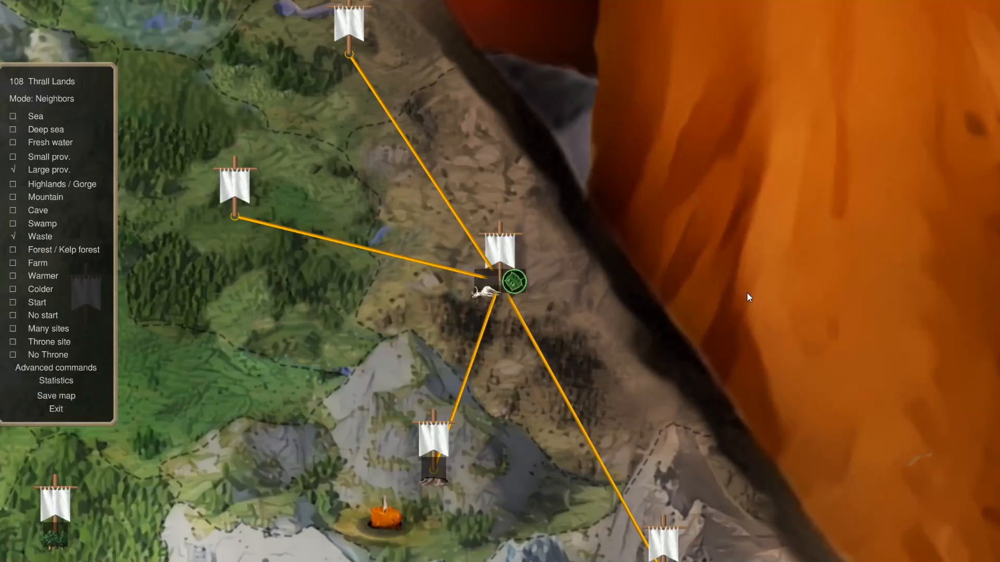
scroll(692, 281, down, 3)
scroll(580, 322, up, 3)
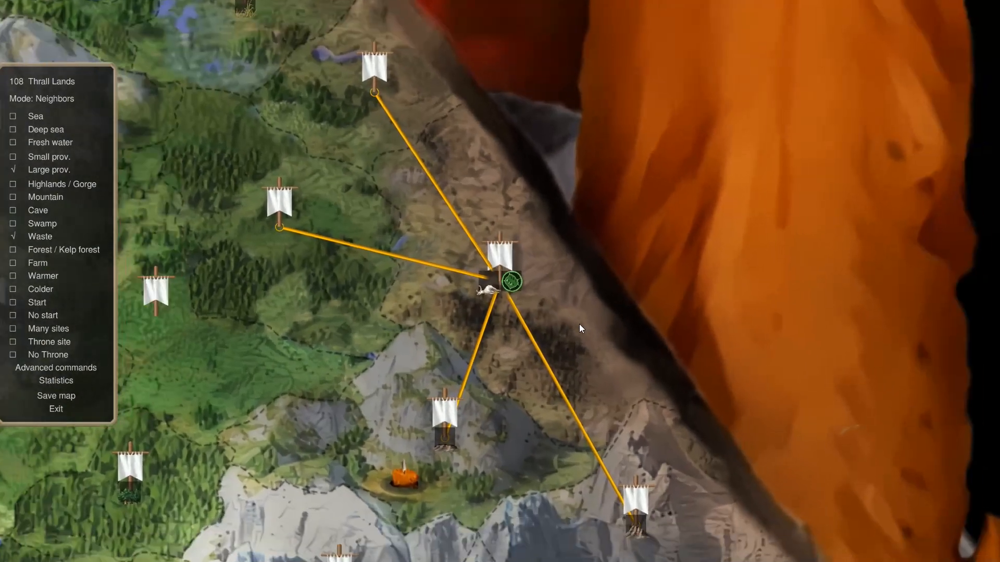
Step: Go to province 107, Crodus' Crossroads, and inspect its connections on both sides of the book's spine
text(g10)
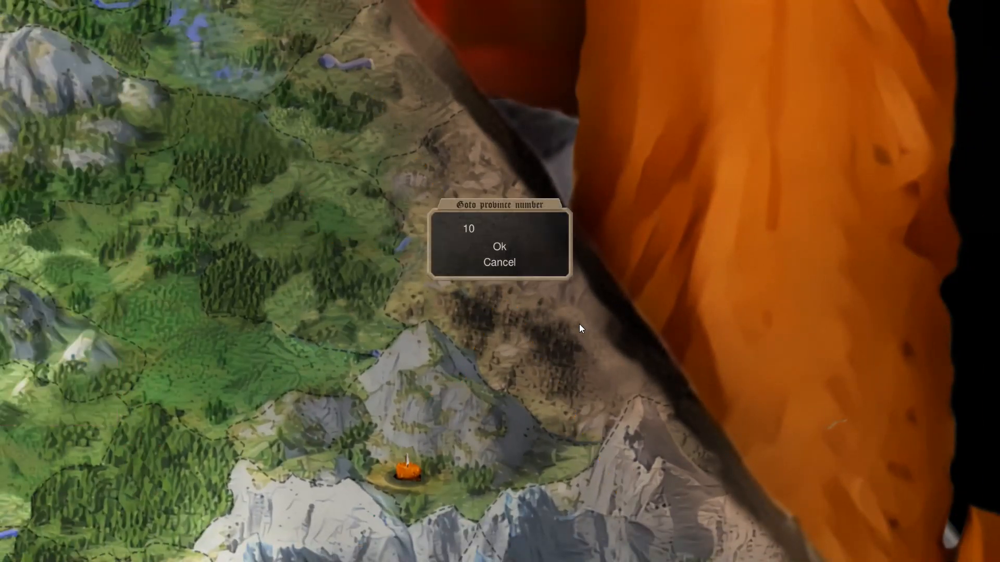
key(Return)
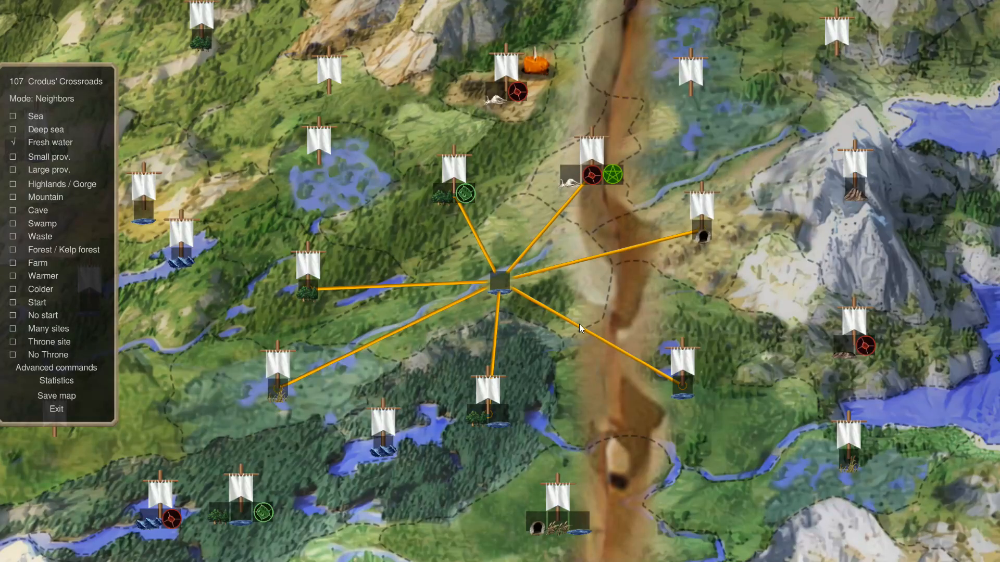
scroll(566, 307, up, 3)
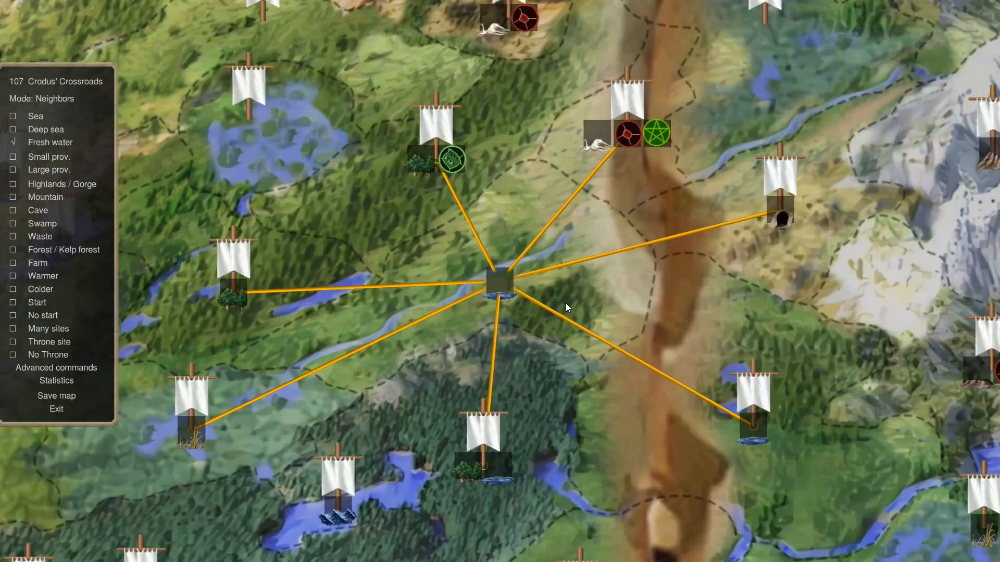
scroll(566, 303, down, 2)
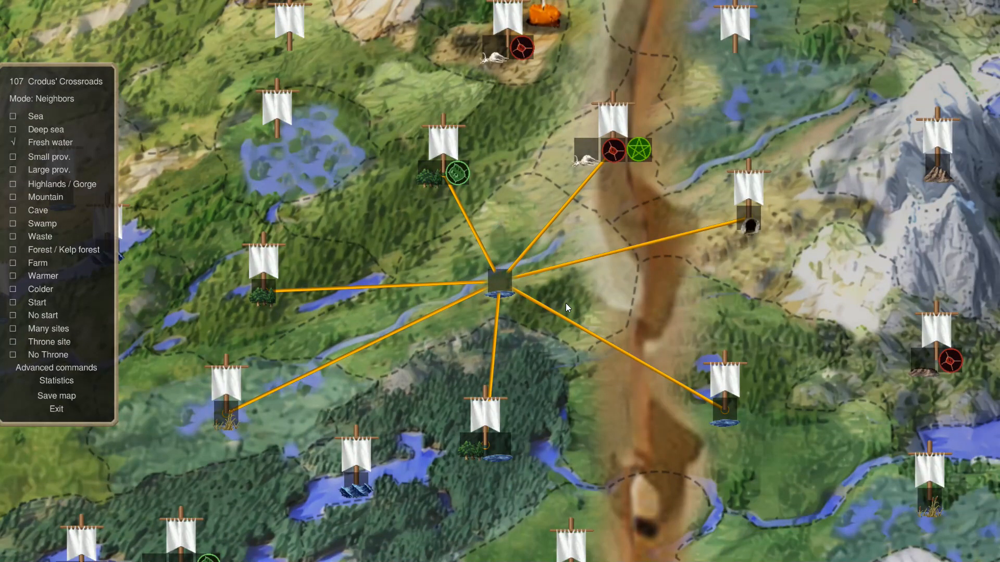
Step: Go to province 106, Hindsight Hollows, and inspect its connections to the surrounding provinces
text(g)
text(10)
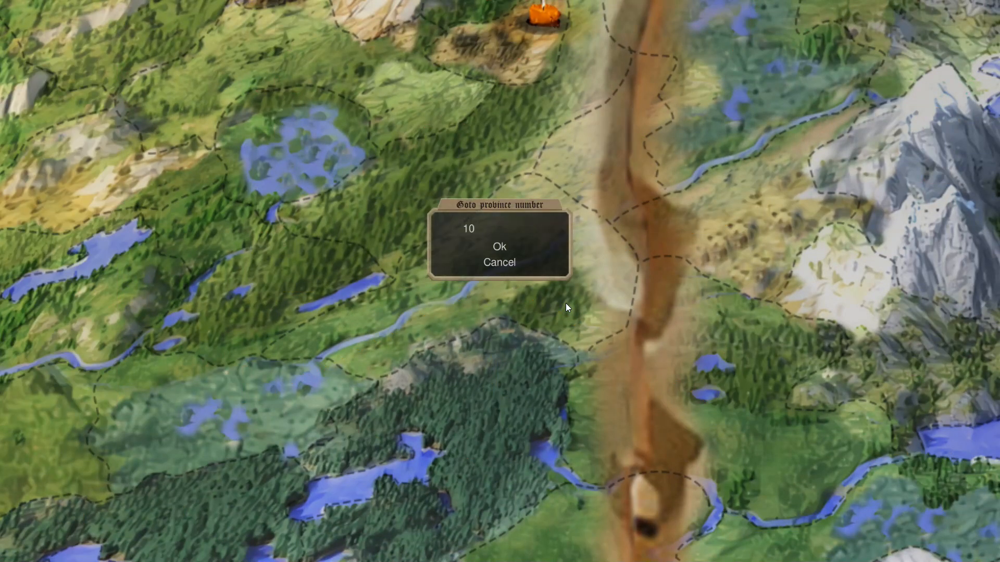
text(6)
key(Return)
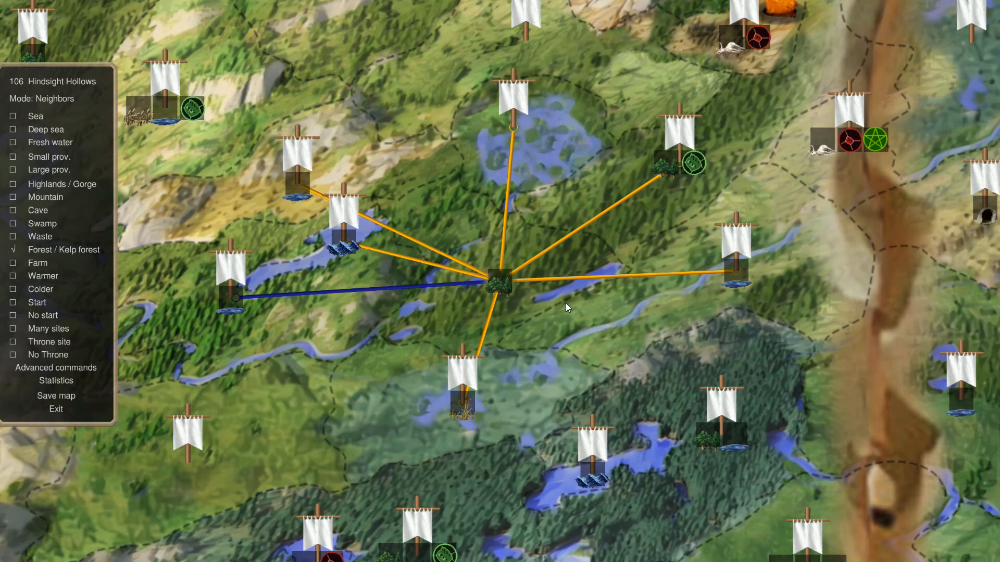
key(g)
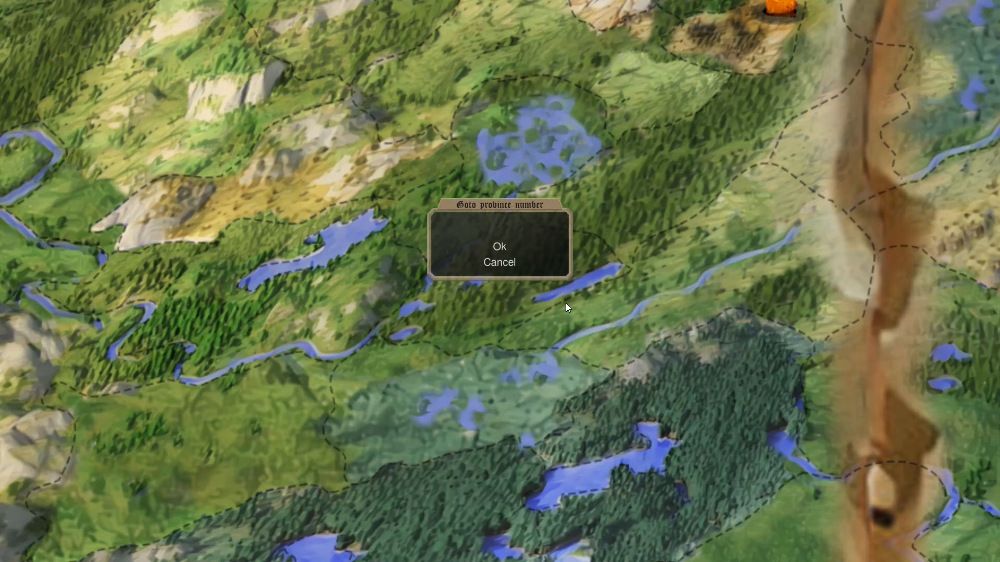
key(Escape)
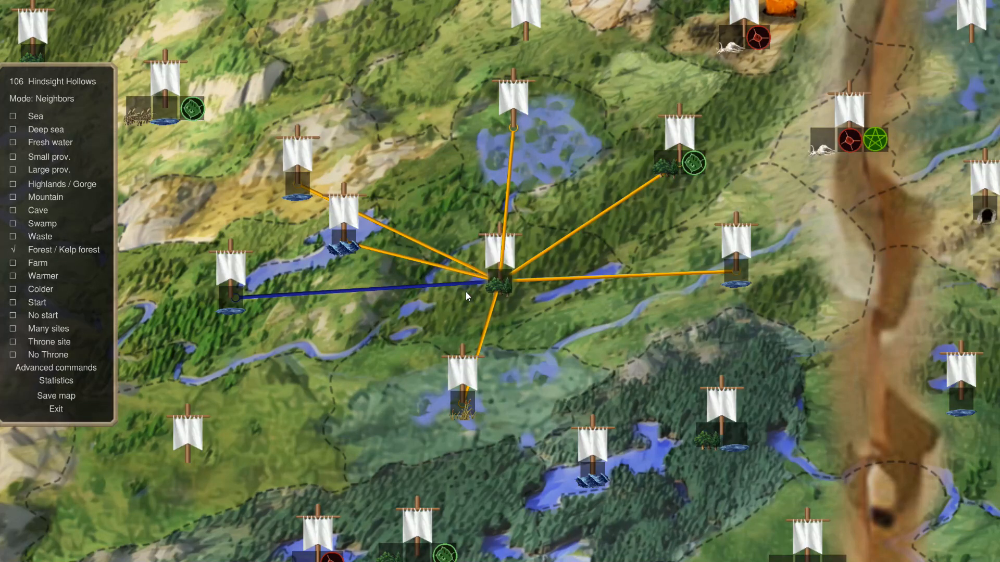
Step: Check the connections of province 105, Shimmering Shores, and province 104, Baalz' Haunt
text(g105)
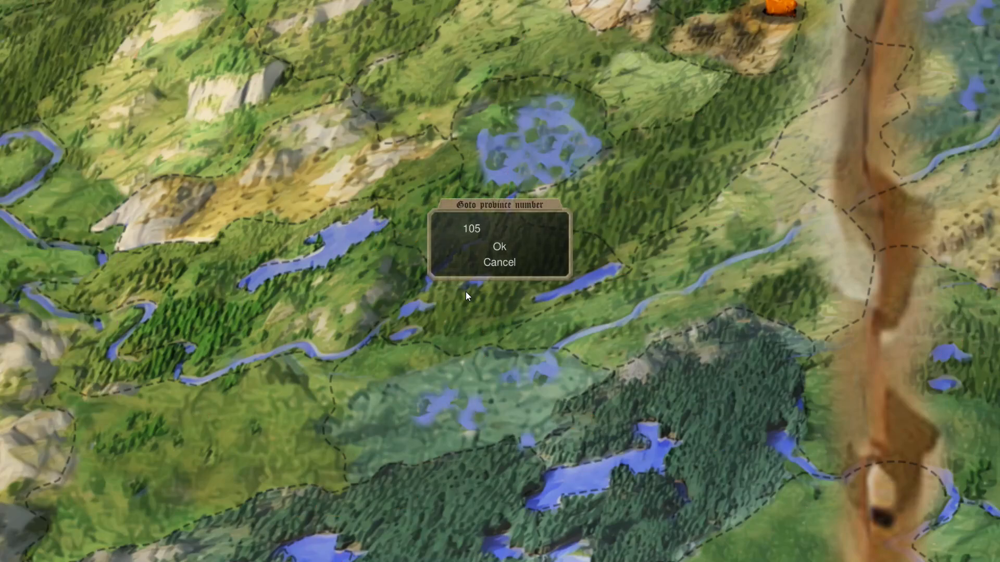
key(Return)
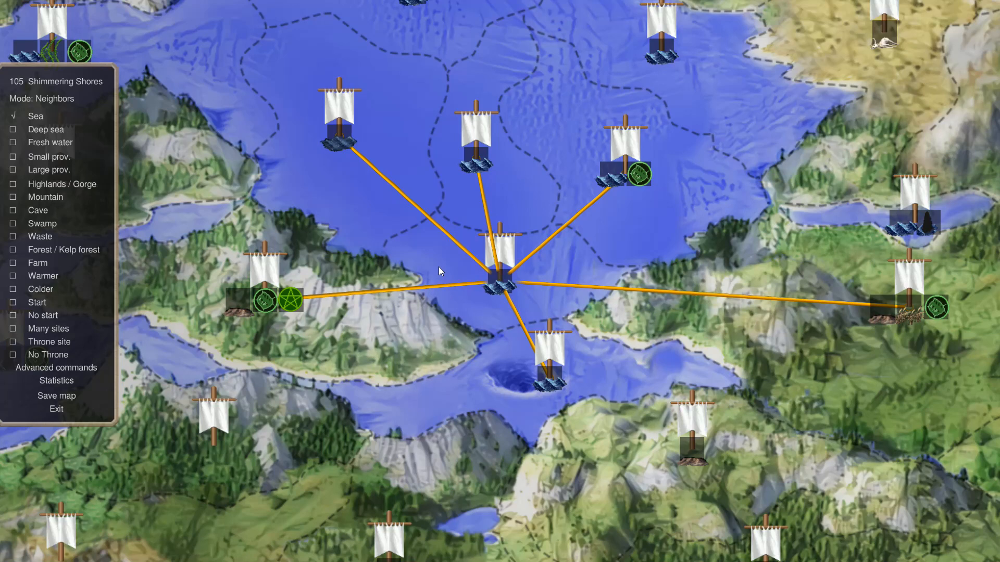
text(g104)
key(Return)
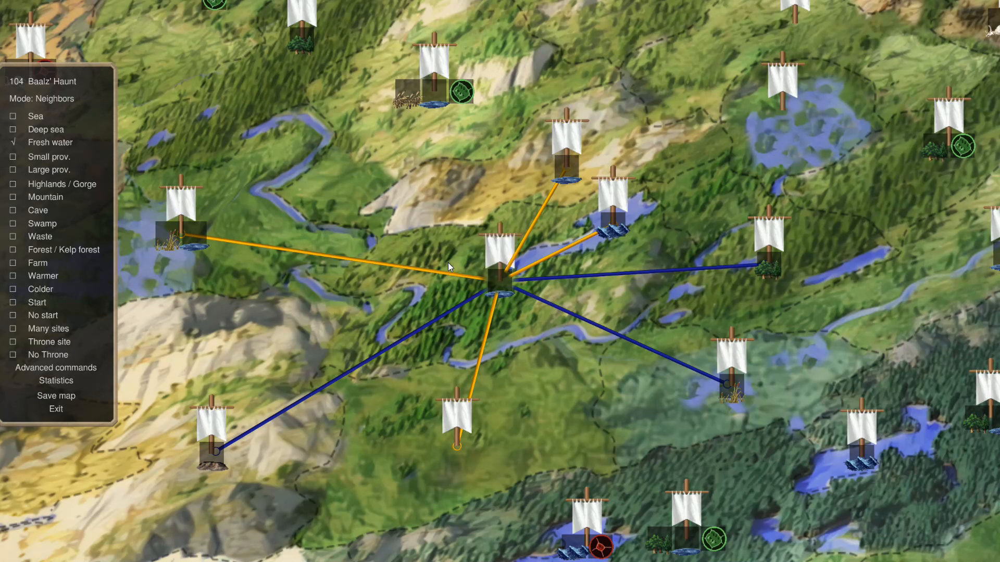
scroll(456, 261, down, 3)
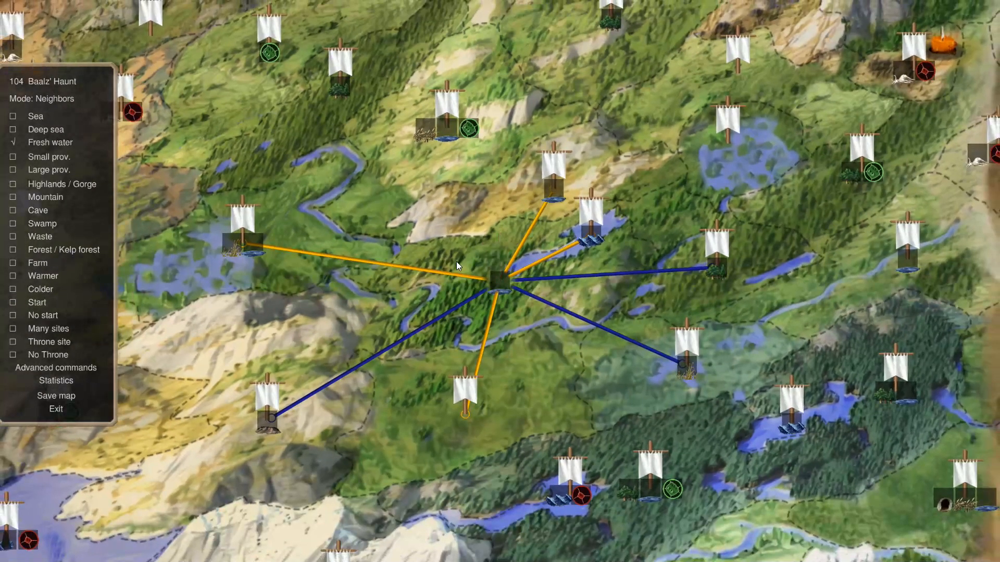
scroll(457, 262, up, 2)
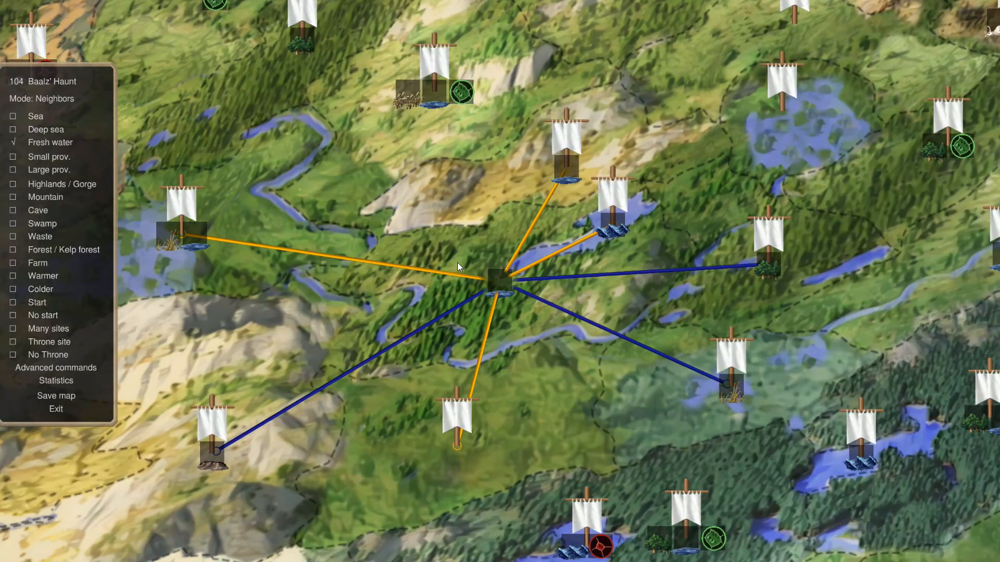
Step: Check the connections of province 103, Lucidium, and province 102, Lasci Mines
key(g)
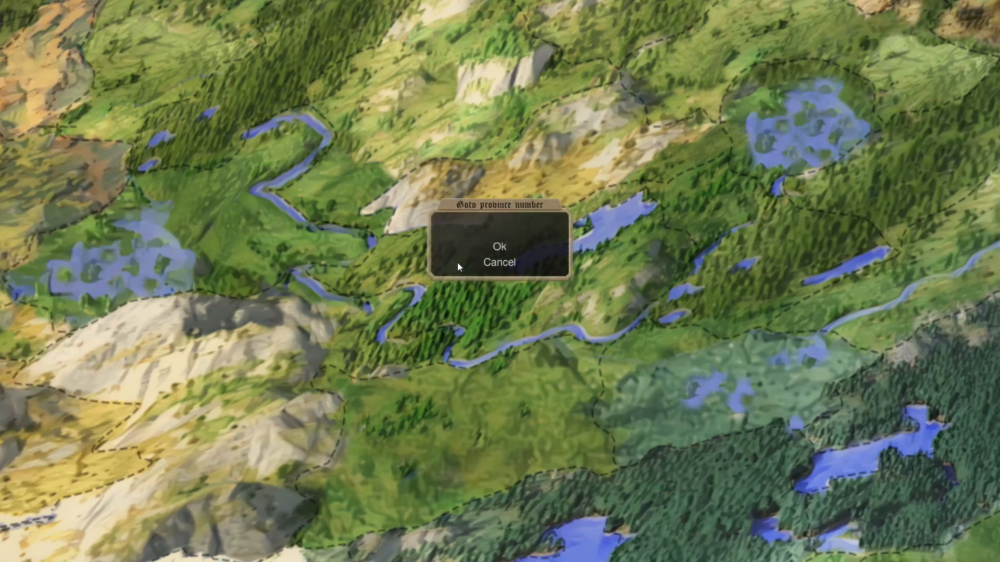
text(103)
key(Return)
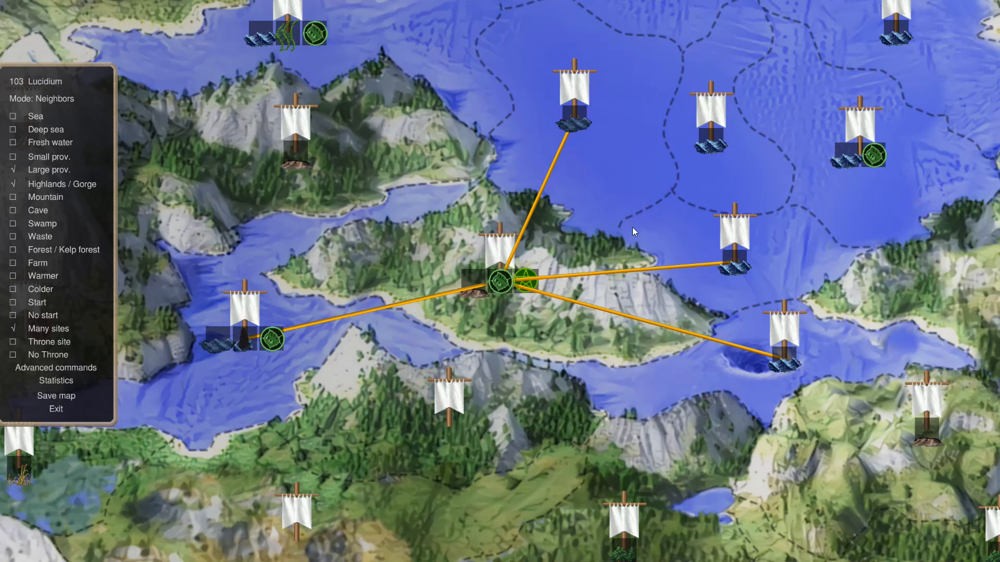
text(g102)
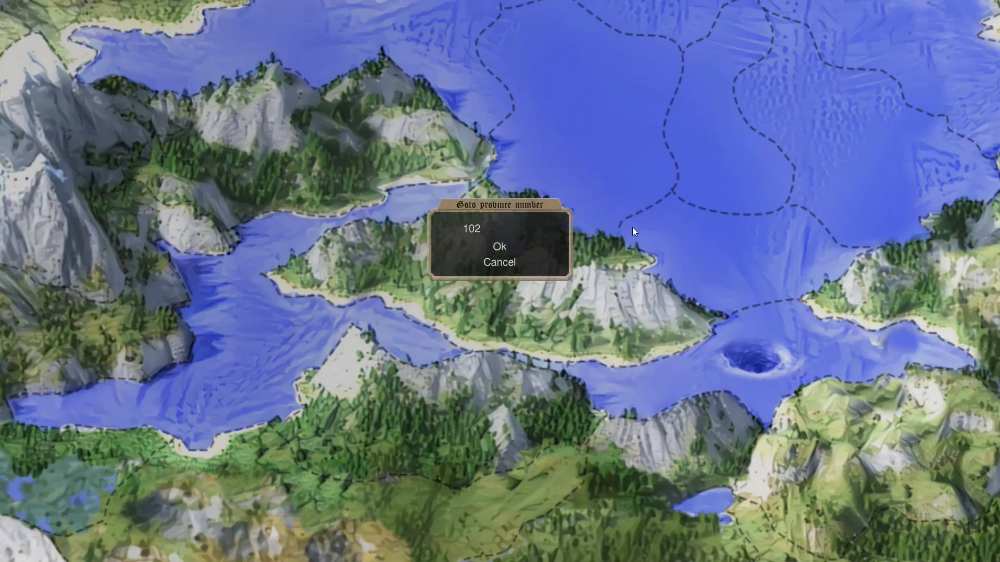
key(Return)
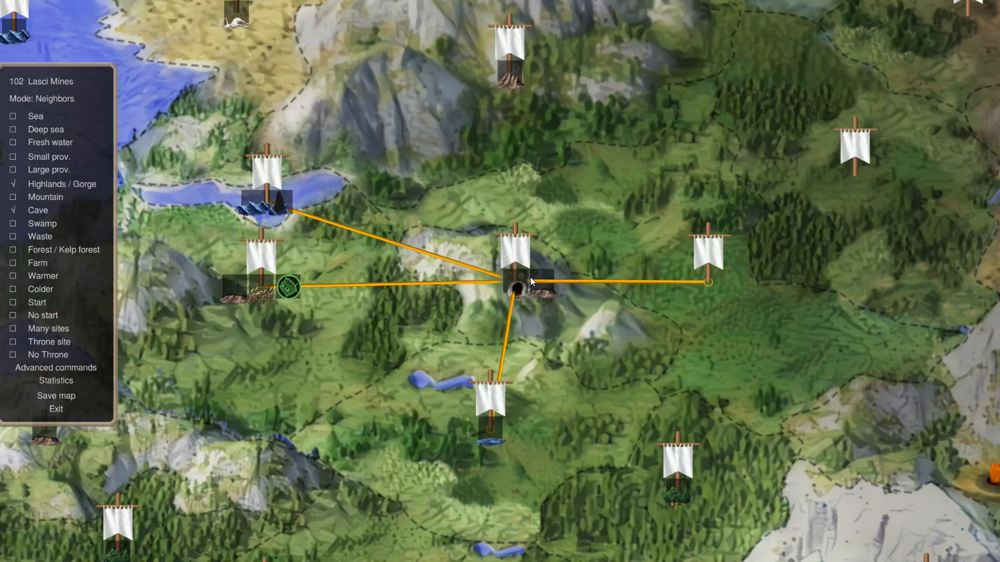
scroll(531, 278, down, 1)
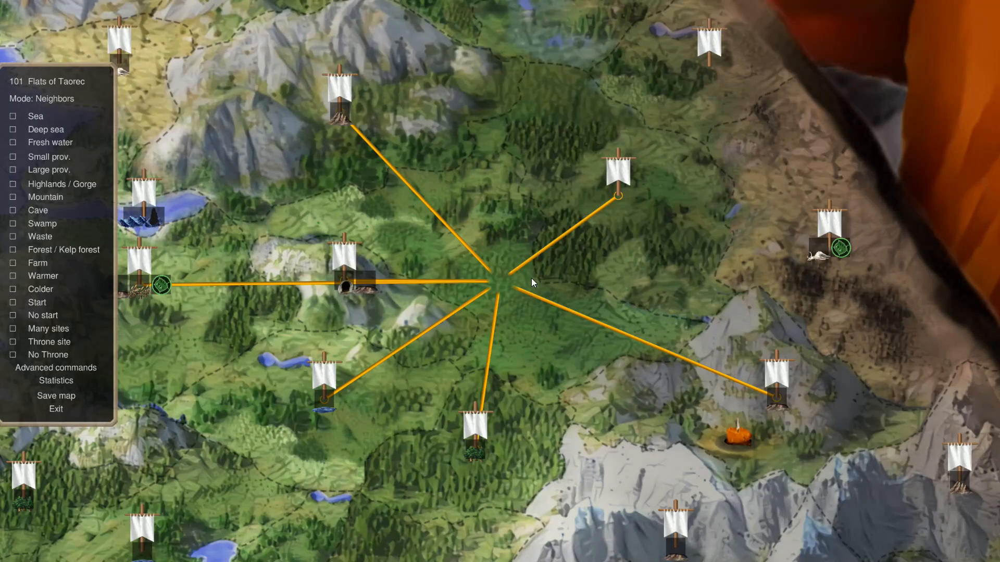
Step: Go to province 100 and inspect its name and its connections to the neighboring sea and land provinces
text(g100)
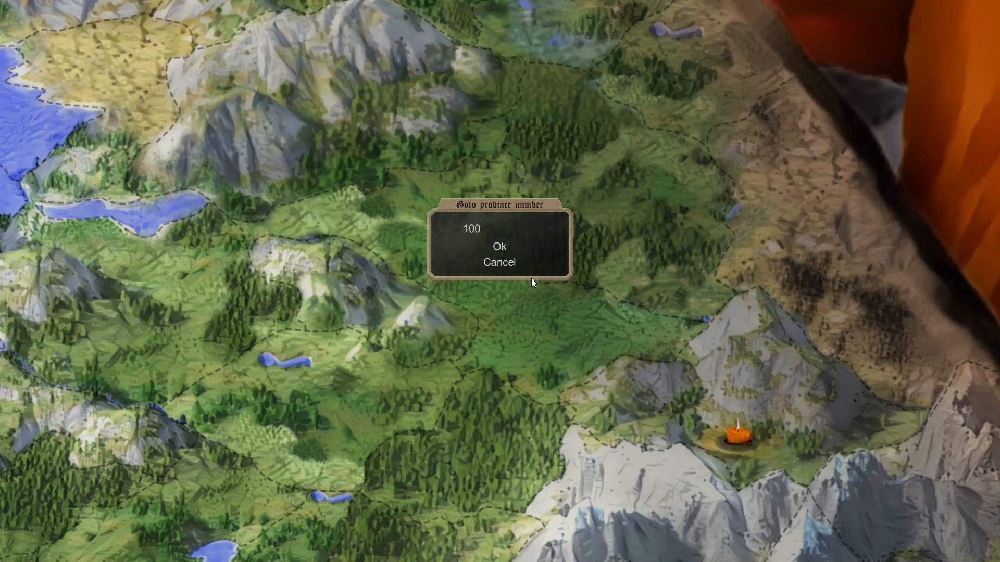
key(Escape)
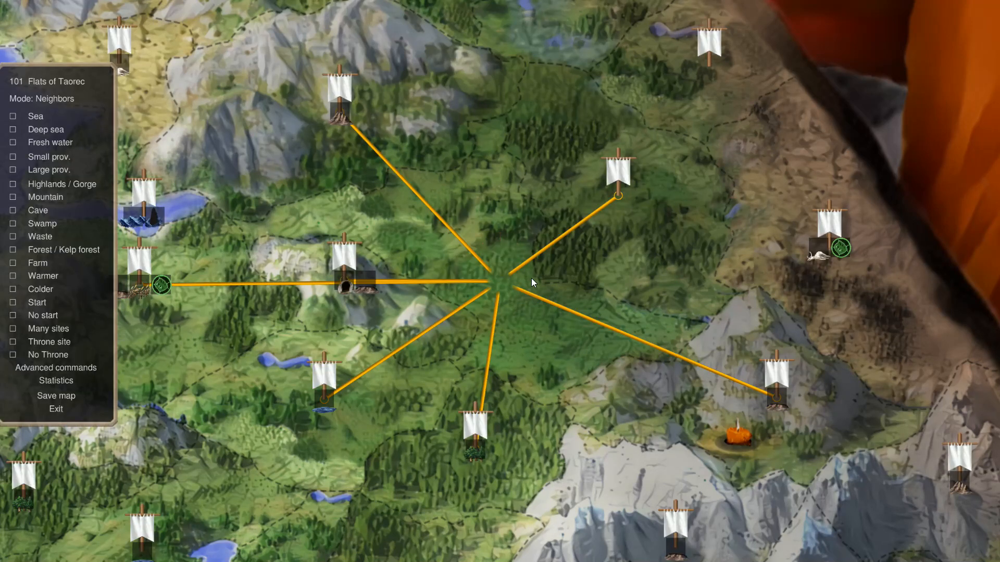
text(g100)
key(Return)
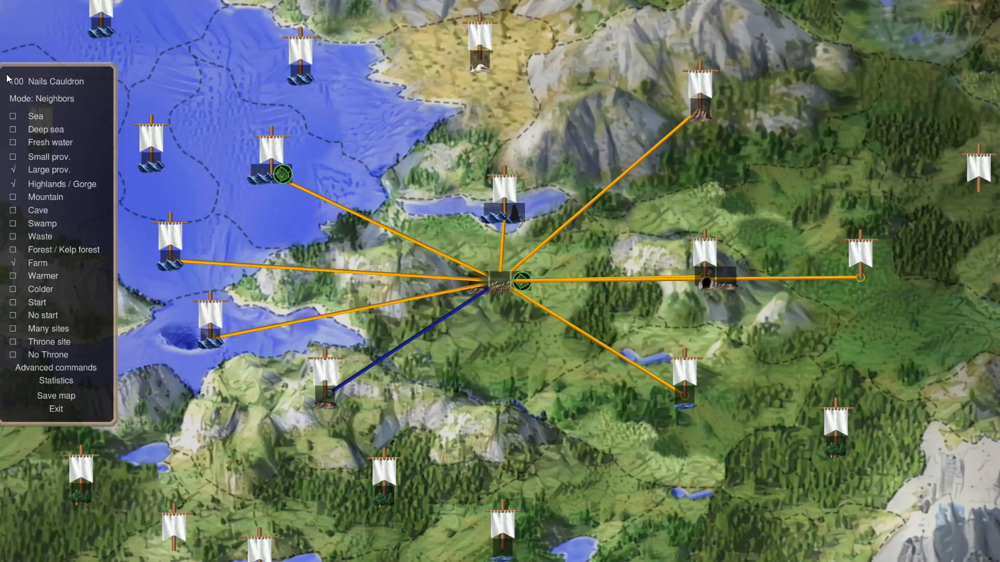
Step: Correct the name of province 100 to Nail's Cauldron
click(33, 81)
key(BackSpace)
key(BackSpace)
key(BackSpace)
key(BackSpace)
key(BackSpace)
key(BackSpace)
key(BackSpace)
key(BackSpace)
key(BackSpace)
key(BackSpace)
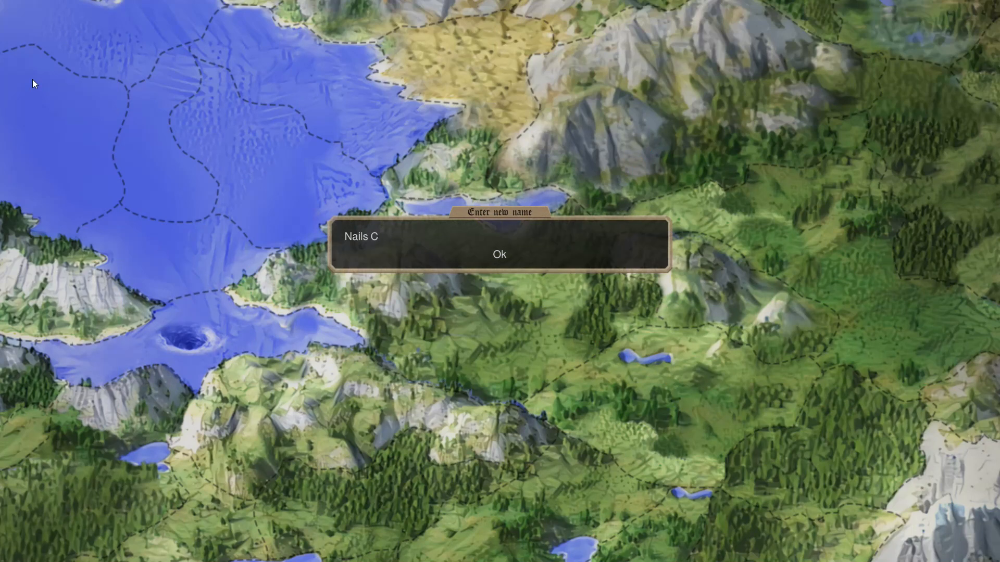
text('s Cauldron)
key(Return)
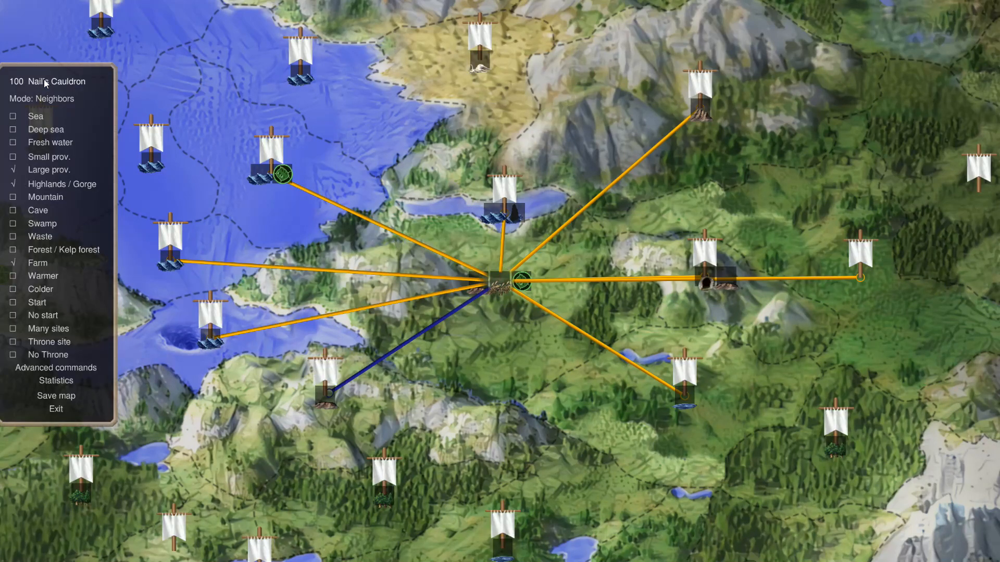
Step: Check the connections of province 99, Divine Hills, and go on to province 98, Mithradate's Mesa
text(g)
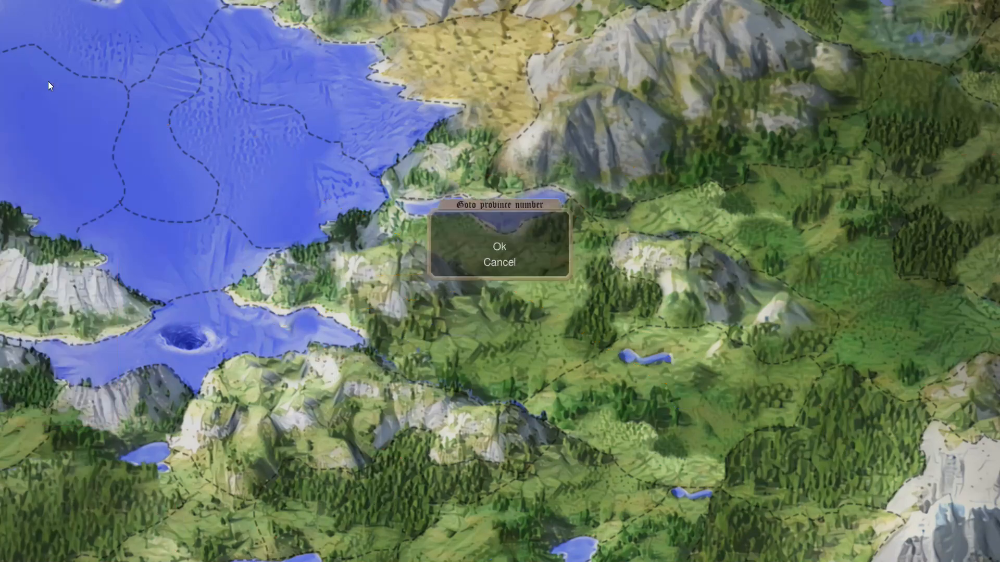
text(99)
key(Return)
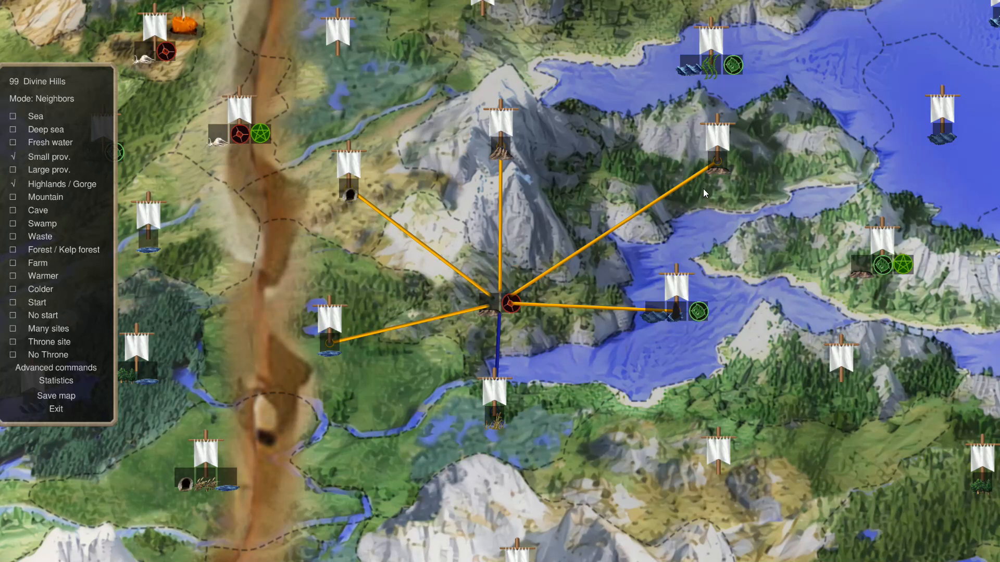
text(g)
text(9)
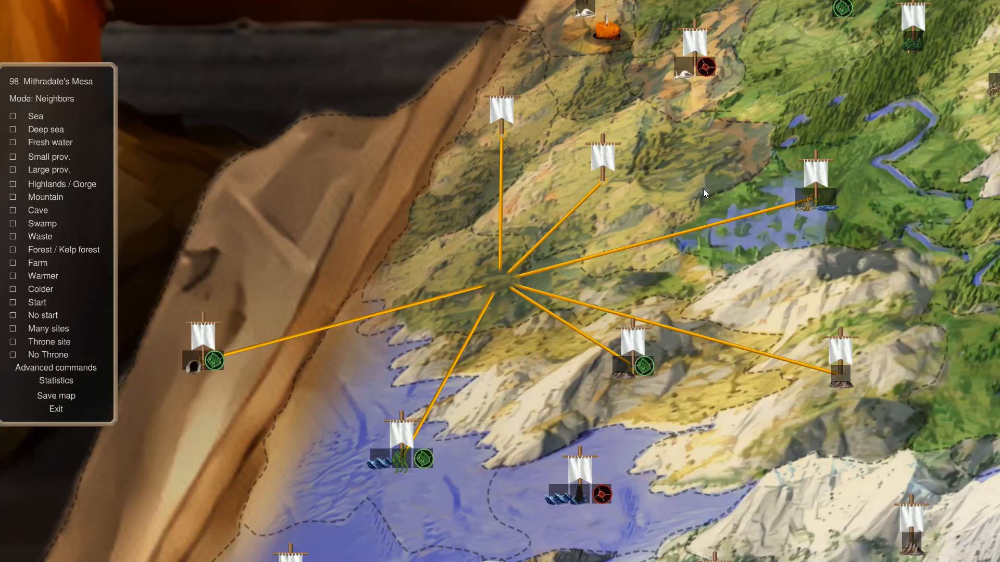
Step: Check the connections of province 97, Depths of Demise, and province 96, Deathbasket Bank
text(g99)
text(7)
key(Return)
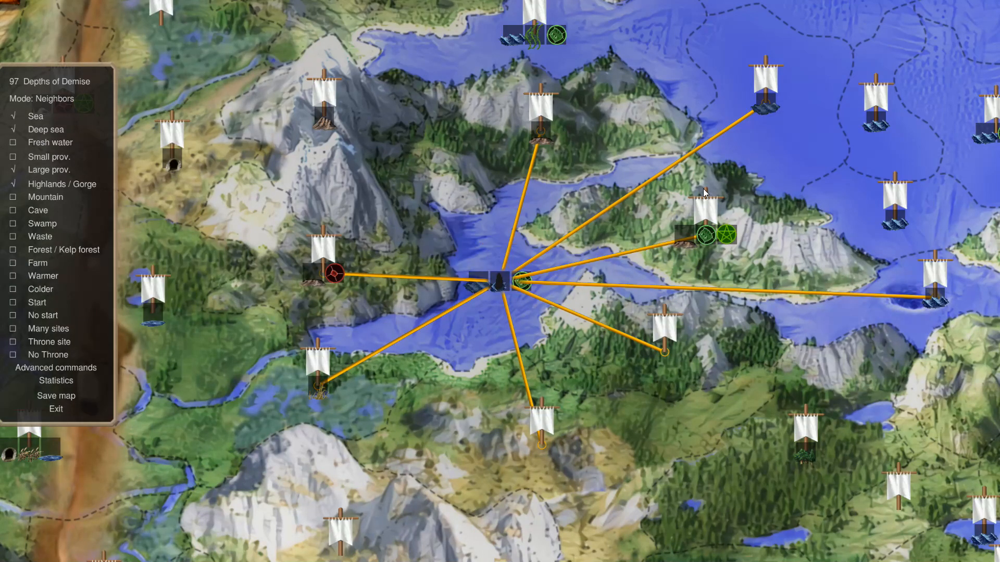
text(g)
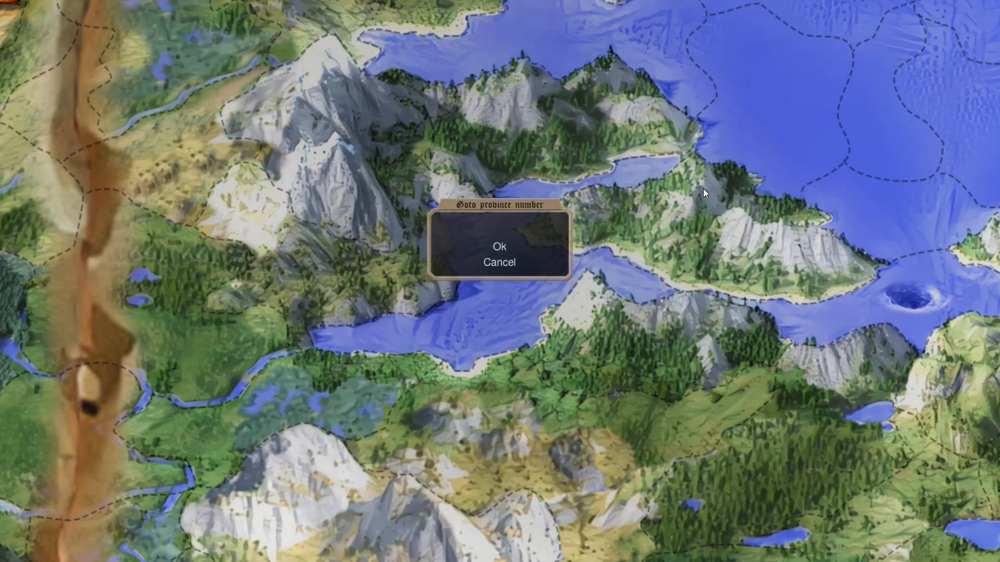
text(96)
key(Return)
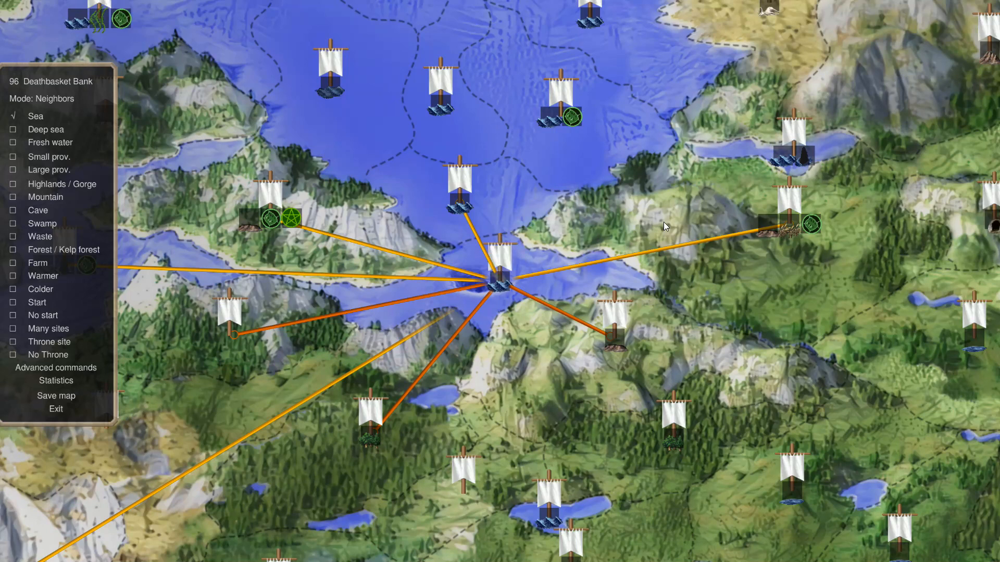
Step: Go to province 95, beside the book's spine, and rename it Dragon Dreamcatcher
text(g95)
key(Return)
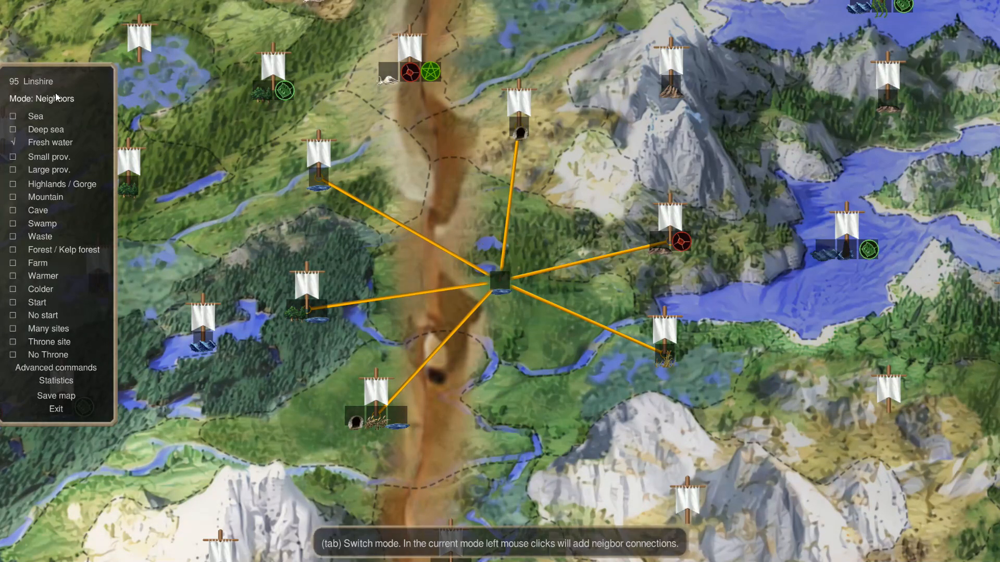
click(47, 76)
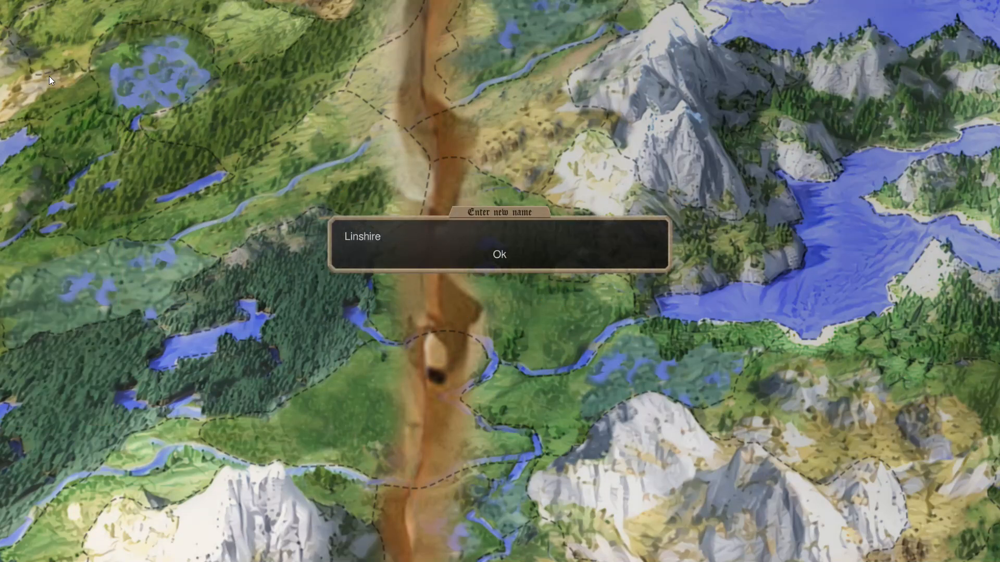
key(BackSpace)
key(BackSpace)
key(BackSpace)
key(BackSpace)
key(BackSpace)
key(BackSpace)
key(BackSpace)
key(BackSpace)
key(BackSpace)
key(BackSpace)
key(BackSpace)
key(BackSpace)
key(BackSpace)
key(BackSpace)
text(Drea)
key(BackSpace)
key(BackSpace)
key(BackSpace)
text(ragons Dream Chamg)
key(BackSpace)
key(BackSpace)
key(BackSpace)
key(BackSpace)
text(reamcatcher)
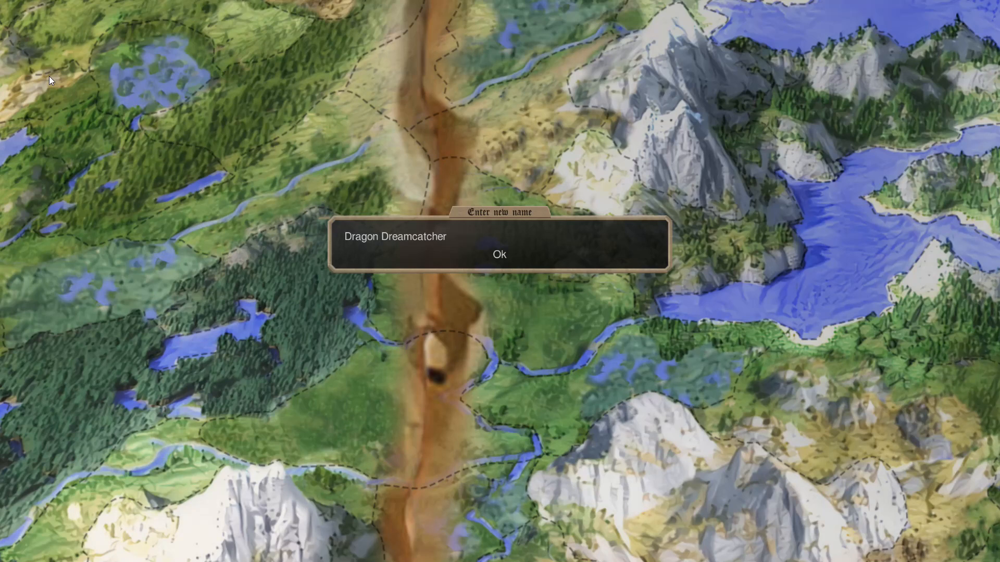
key(Return)
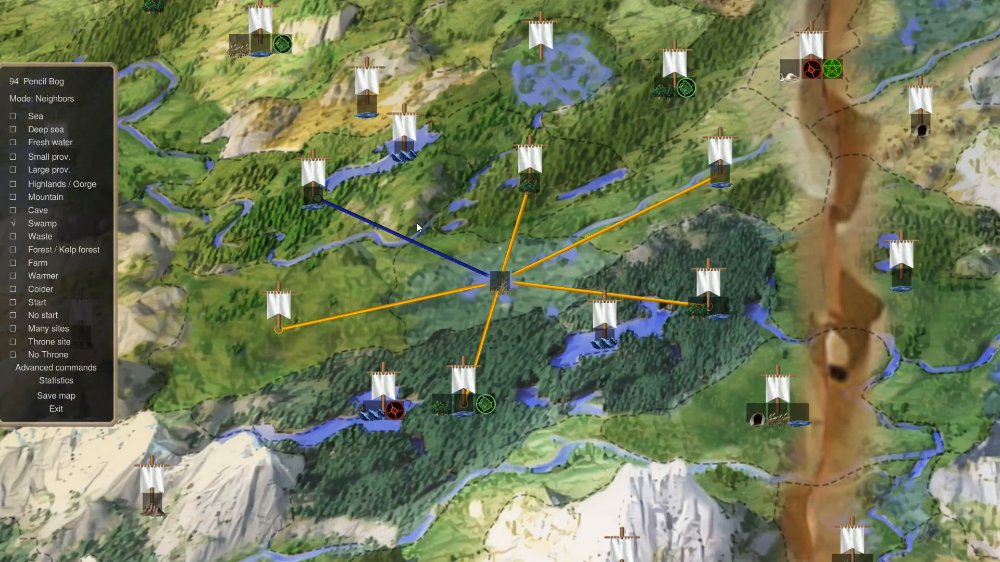
Step: Inspect the connections of province 94, Pencil Bog, and compare them with those of its neighbors Haerdalas' Grove and Gilged
scroll(417, 223, down, 2)
scroll(418, 223, up, 3)
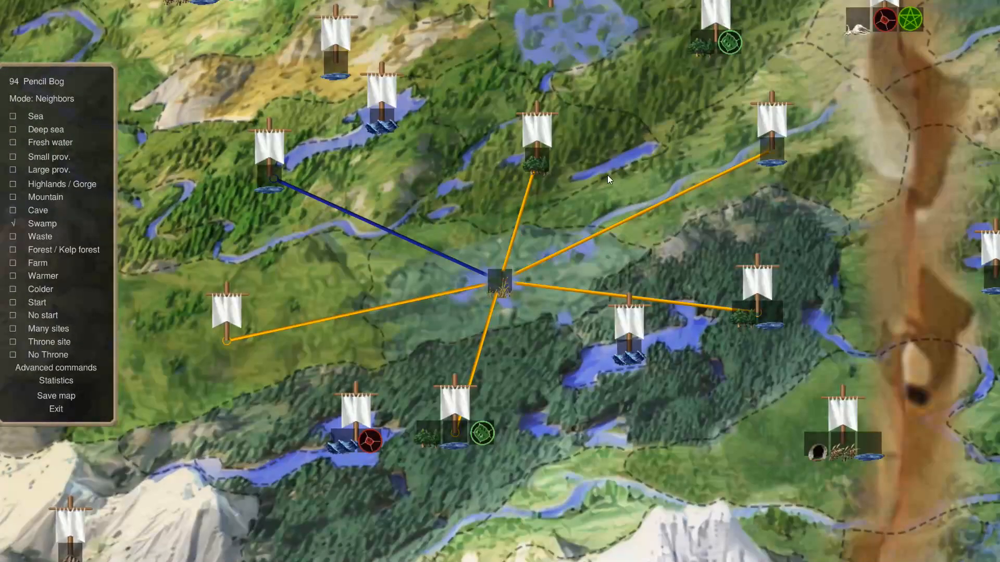
click(510, 403)
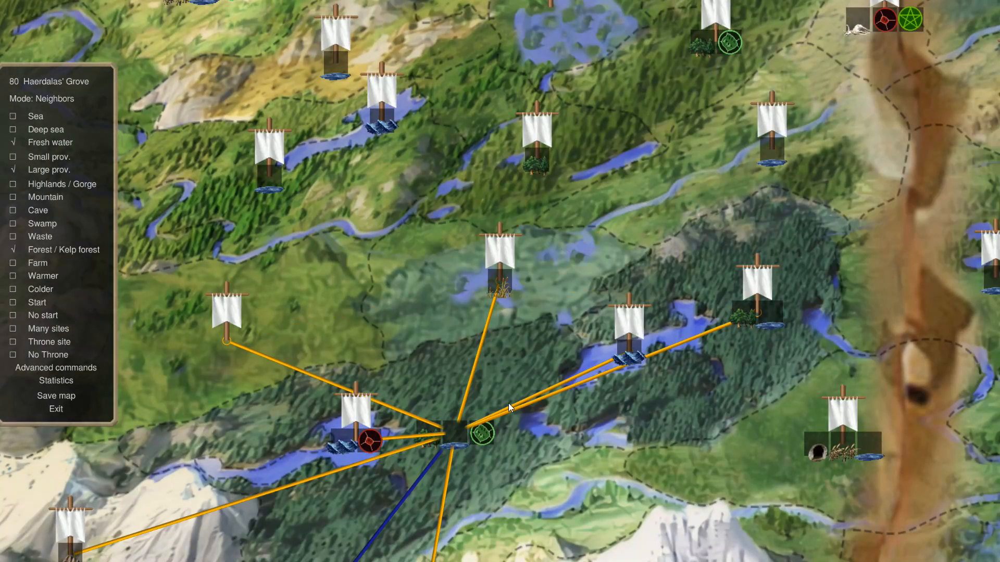
click(305, 320)
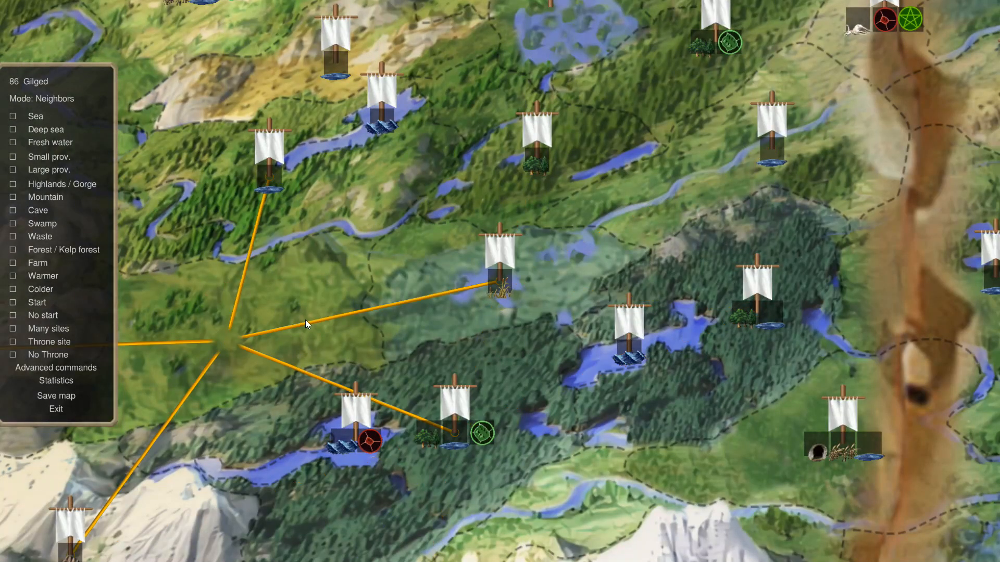
click(467, 387)
scroll(470, 359, down, 5)
scroll(469, 347, up, 5)
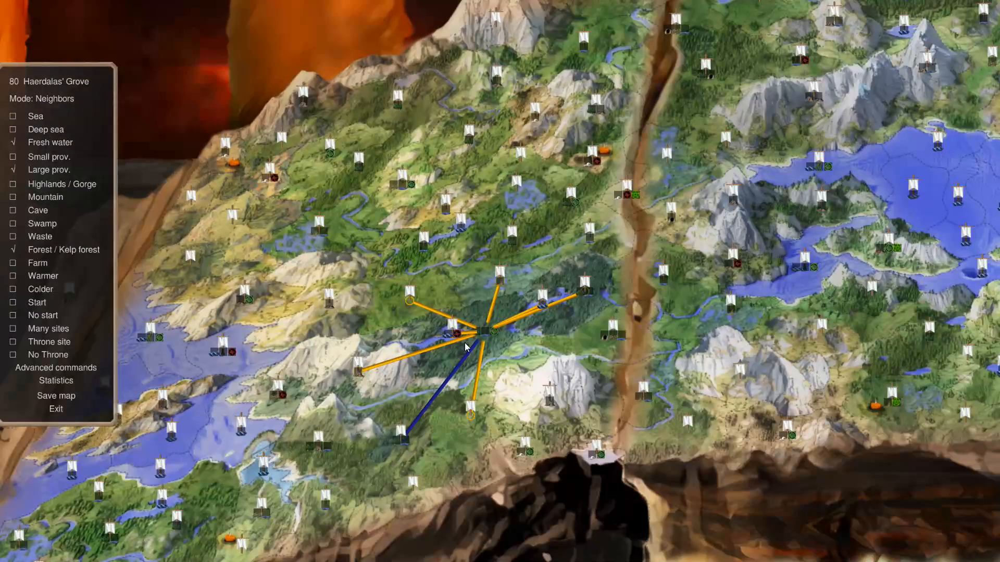
Step: Save the map as LucidsAtlas.map in the maps folder
click(74, 397)
scroll(396, 336, down, 5)
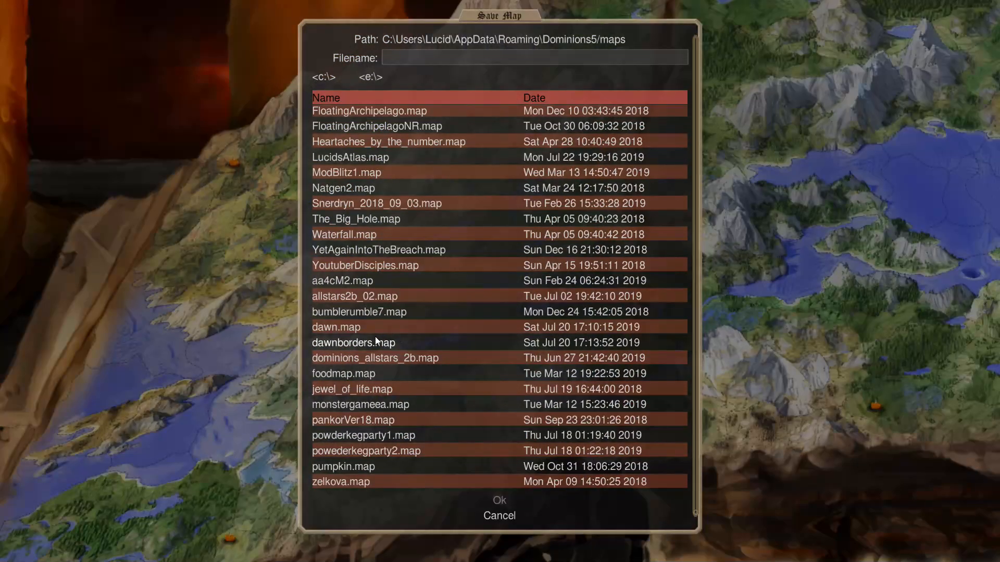
click(376, 156)
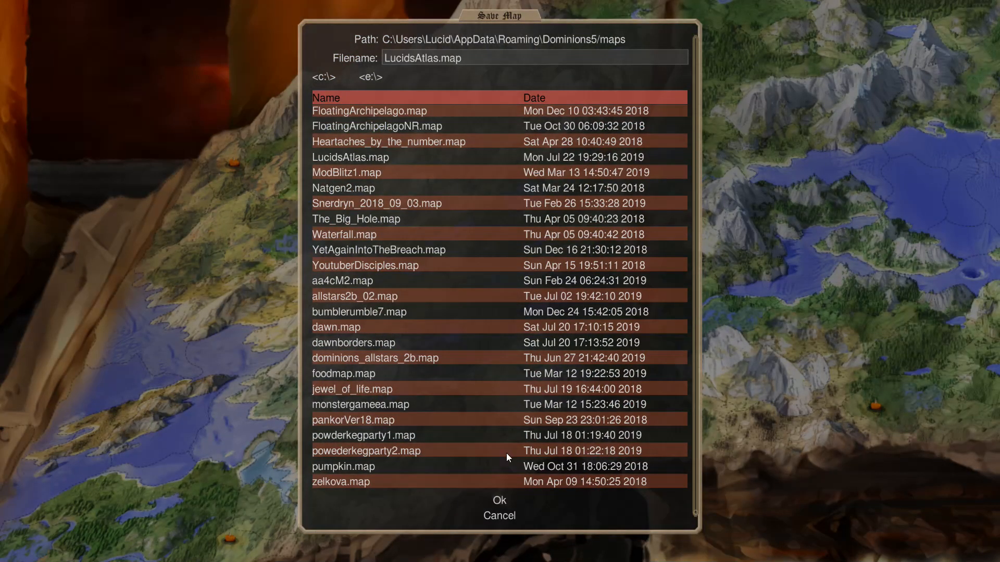
click(498, 500)
Step: Check the connections of Jabnor's Thicket and the provinces from the left page's lower middle toward its coast
scroll(482, 413, down, 5)
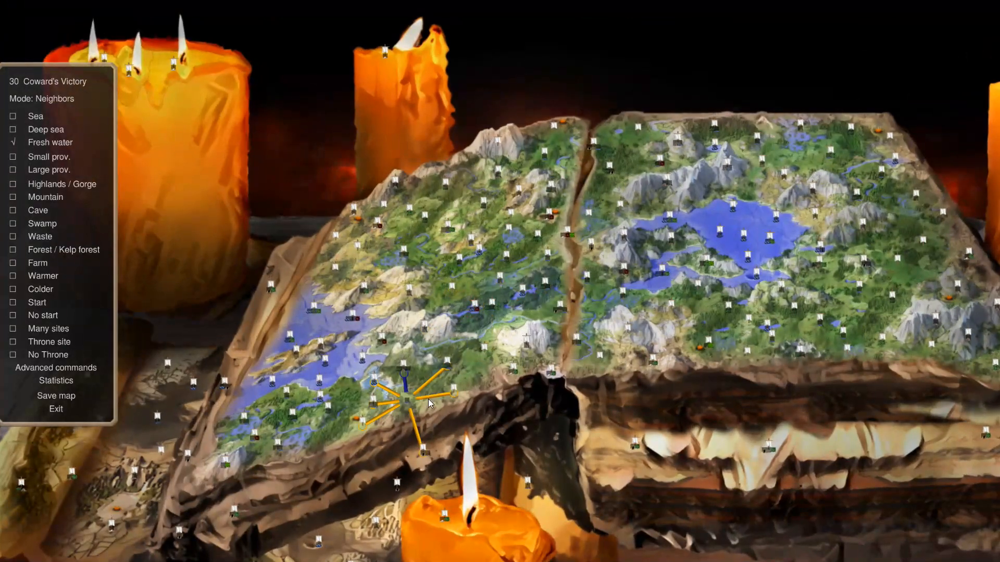
click(445, 364)
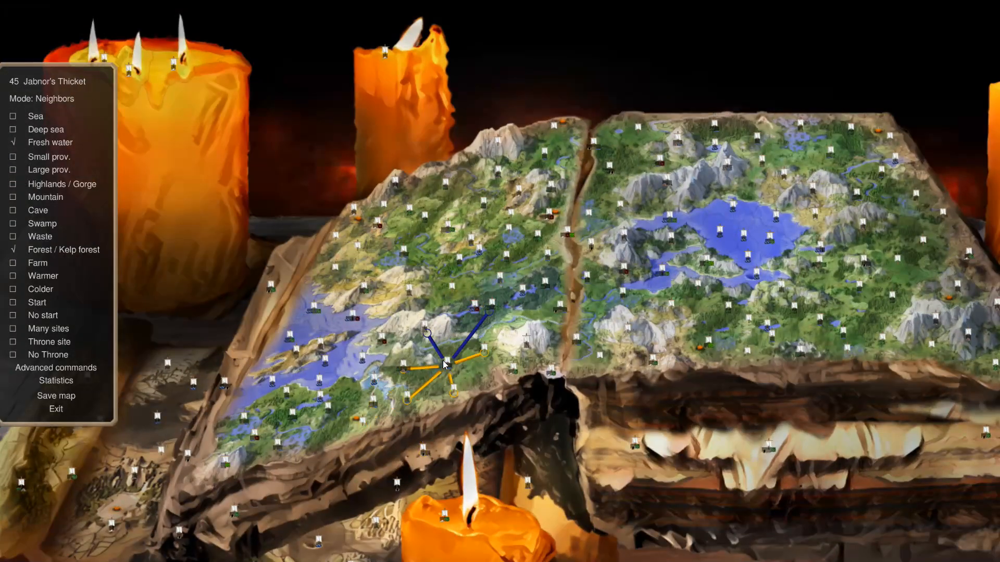
scroll(444, 364, up, 3)
click(492, 362)
click(391, 348)
click(381, 309)
click(315, 297)
click(313, 275)
Step: Check the connections of the provinces along the left page's outer and far edges up to Seagold Hills
click(329, 241)
click(310, 216)
click(348, 207)
click(368, 153)
click(433, 174)
click(488, 119)
click(482, 155)
click(540, 126)
click(552, 104)
click(545, 156)
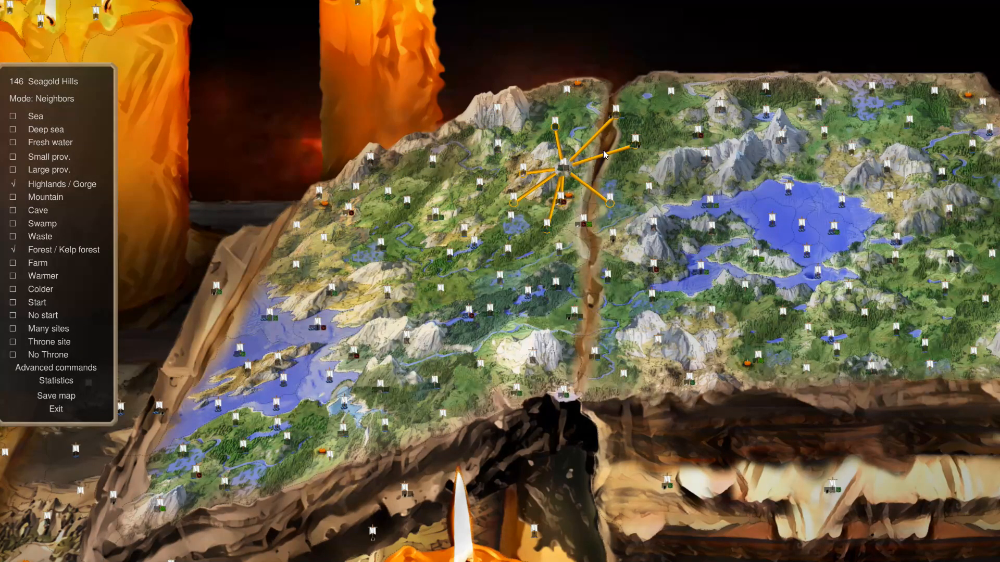
Step: Check the connections of the provinces across the spine from Seagold Hills, including Jungle Munchies
key(Right)
scroll(578, 169, up, 3)
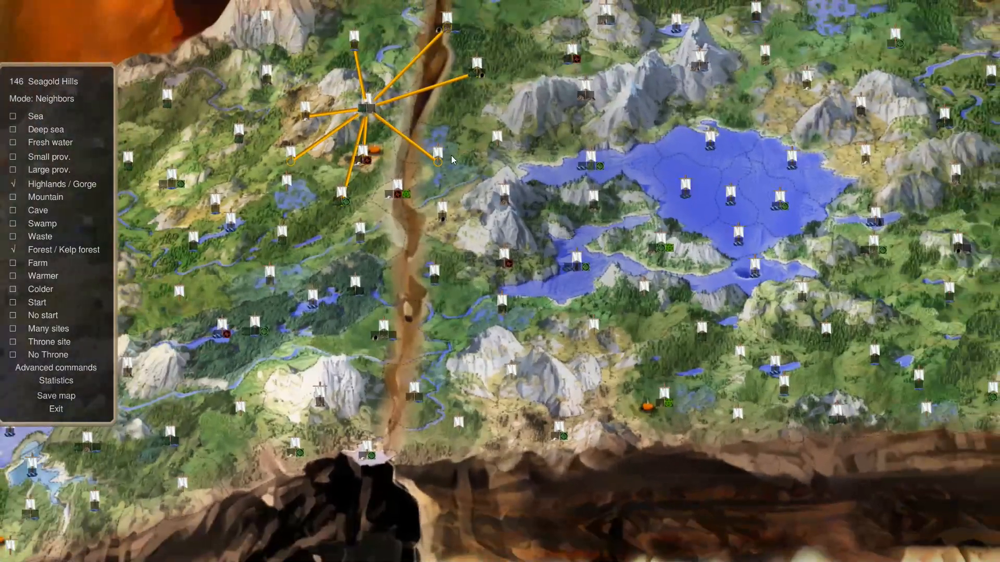
click(451, 157)
click(485, 136)
click(475, 91)
scroll(475, 90, down, 4)
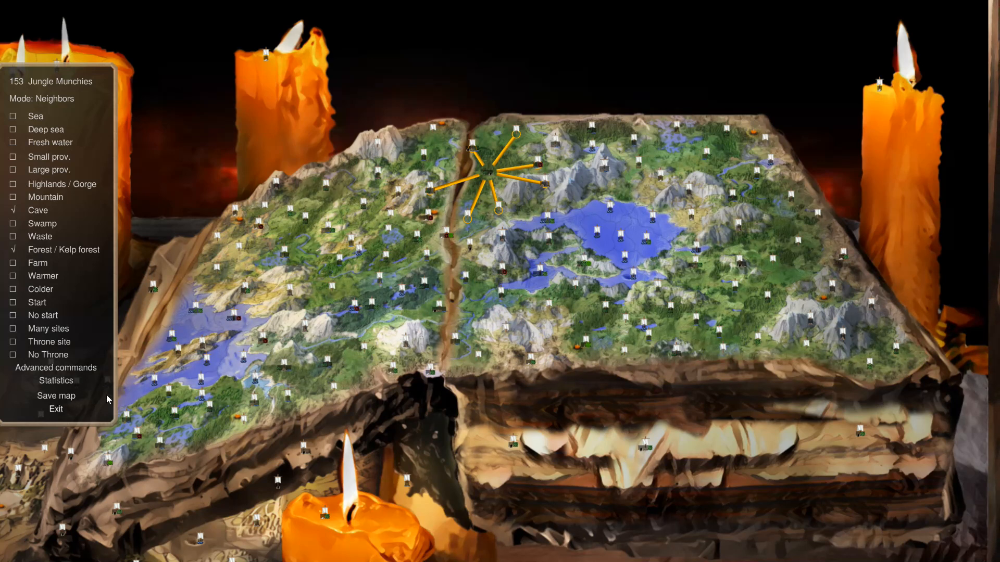
Step: Exit the map editor and open the saved game named a
click(57, 409)
click(496, 345)
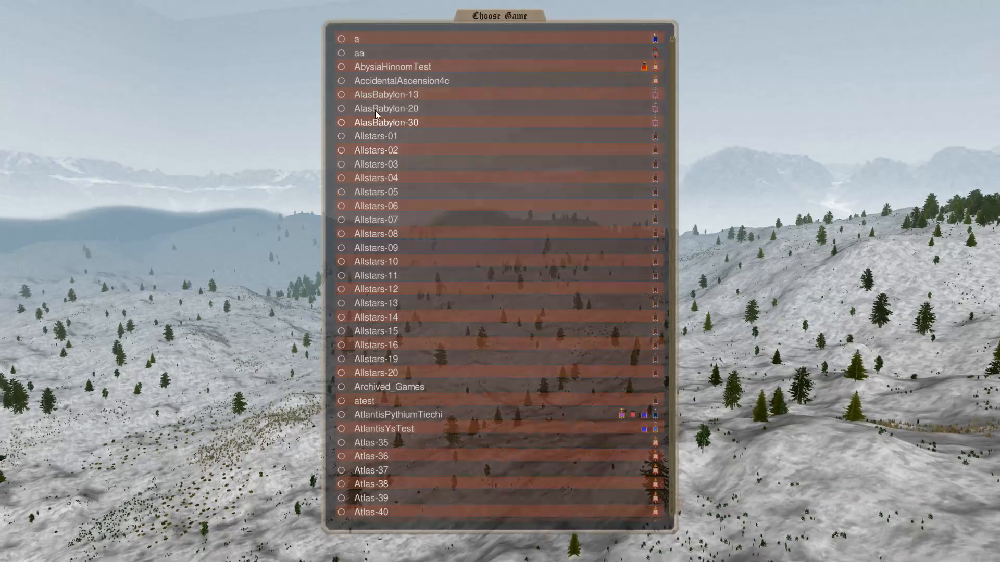
click(355, 39)
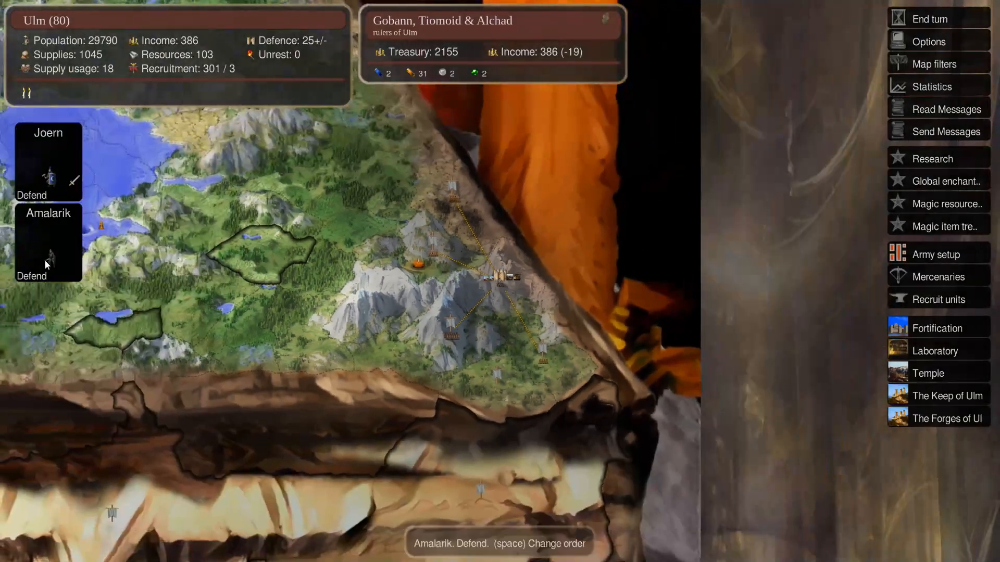
Step: Examine the in-game map from Ulm across the book cover, candle and spine, and inspect the upper left-page provinces
mouse_move(0, 267)
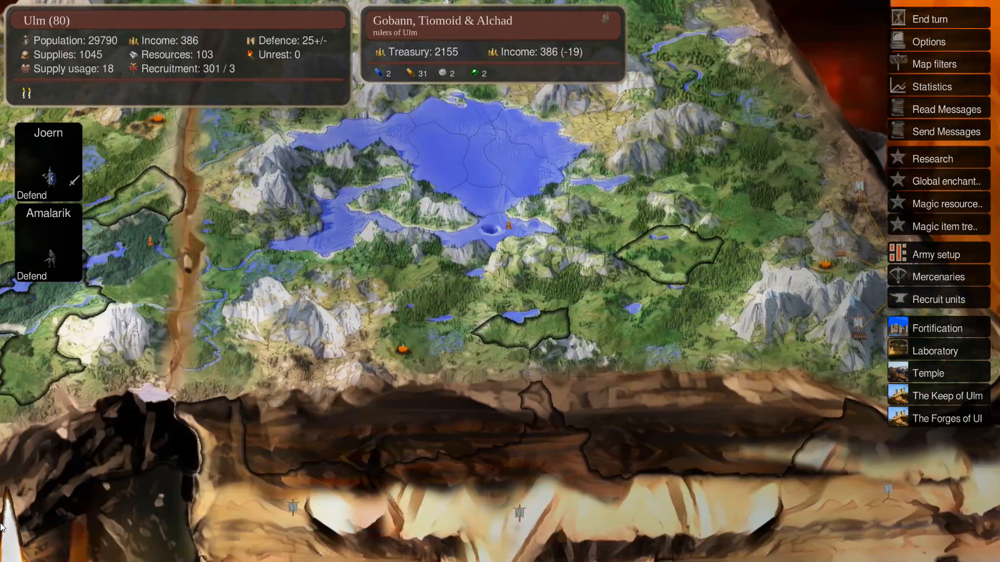
mouse_move(0, 561)
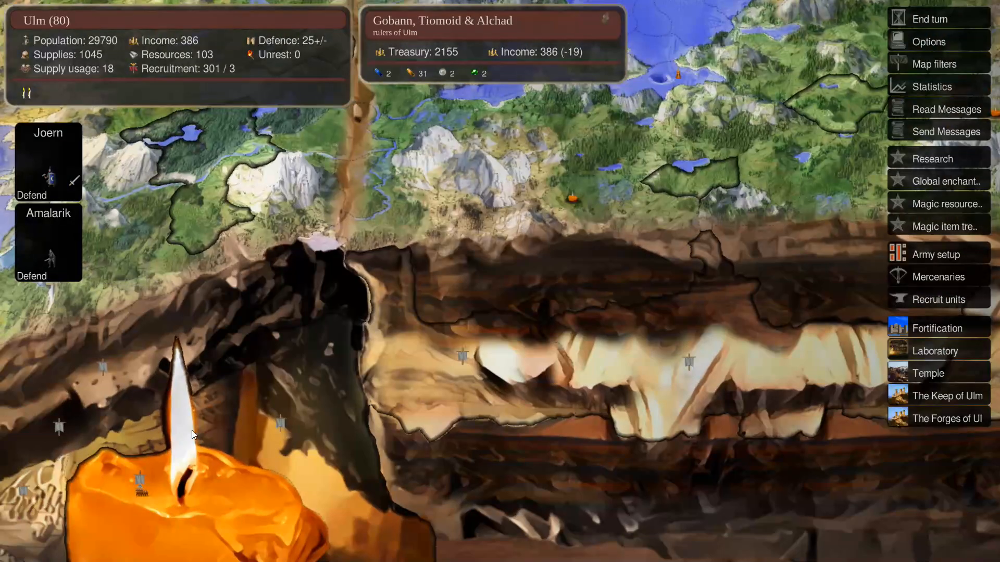
scroll(498, 445, down, 5)
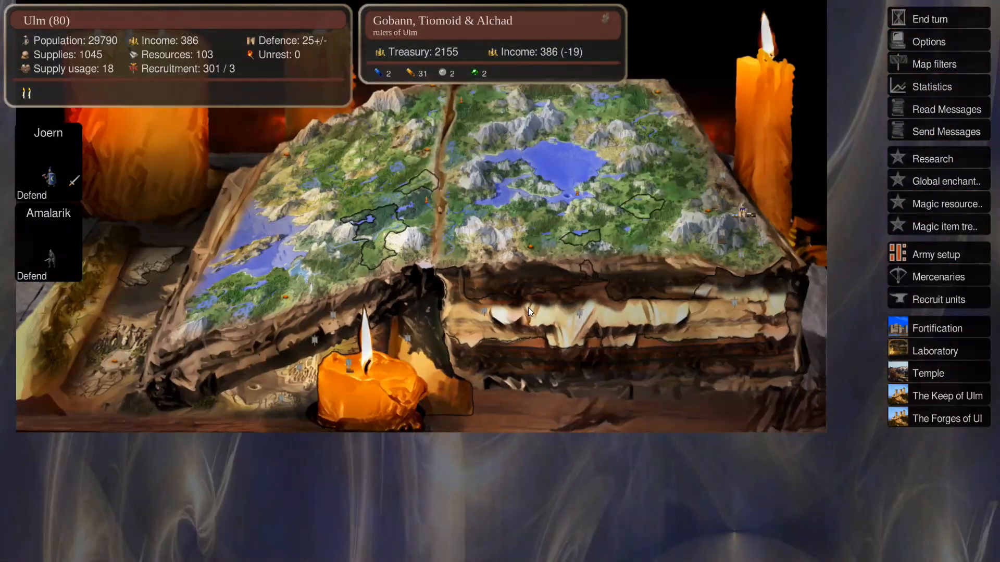
scroll(543, 304, up, 5)
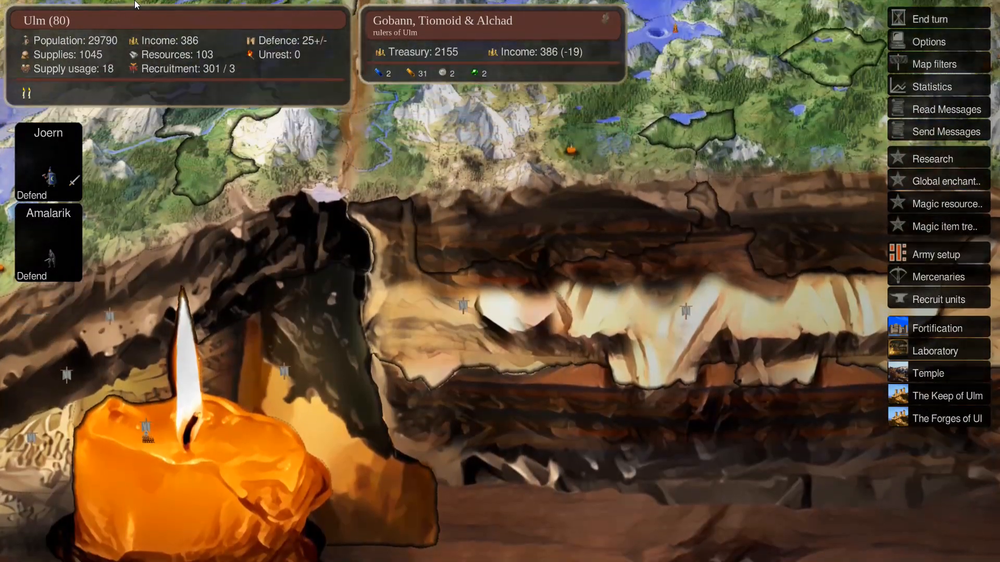
mouse_move(171, 71)
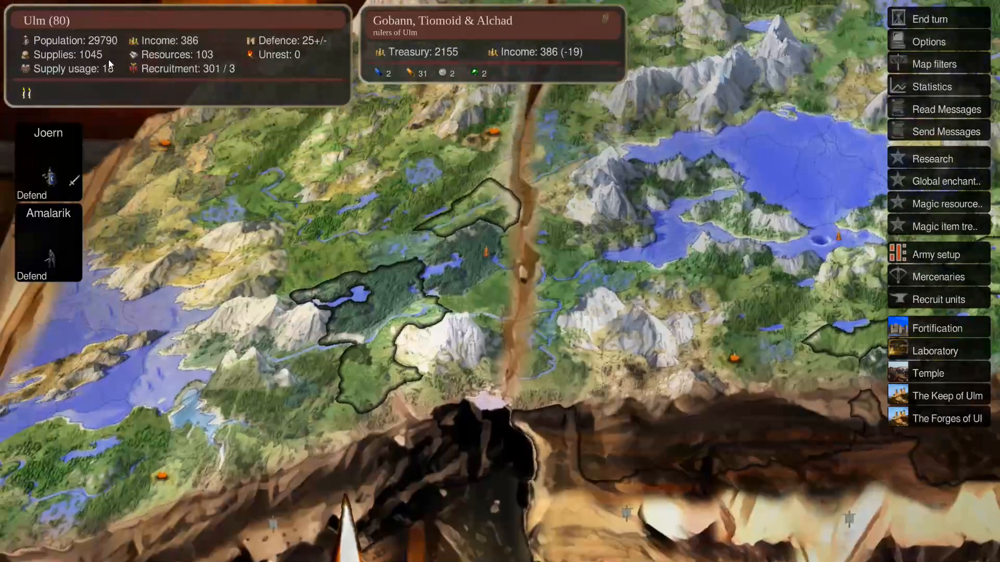
scroll(267, 99, up, 4)
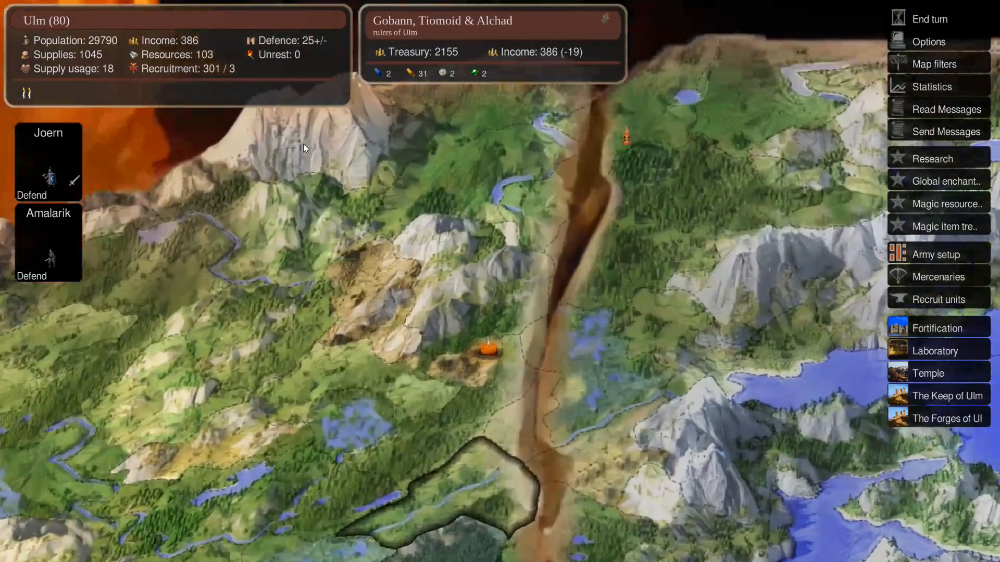
click(224, 219)
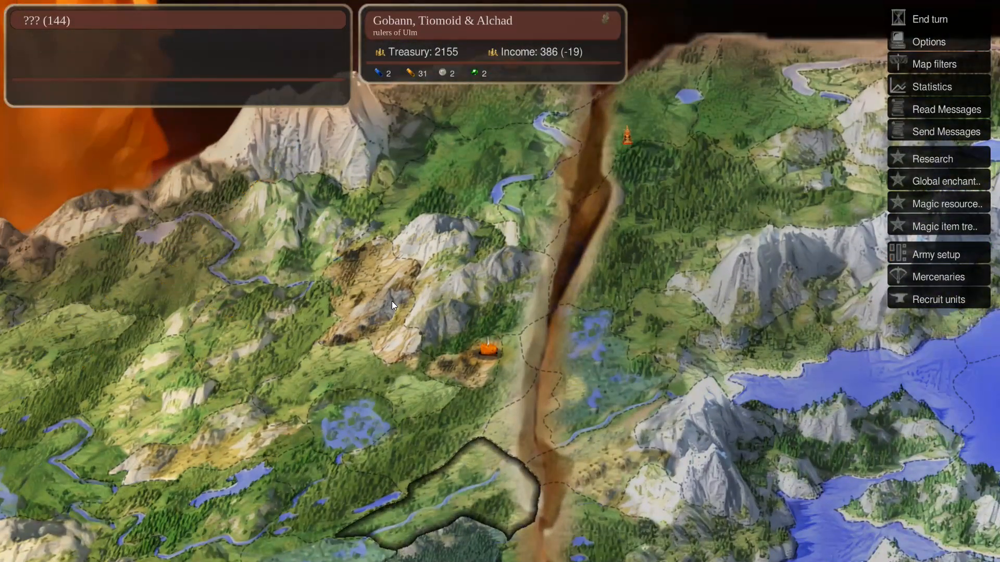
scroll(359, 396, down, 3)
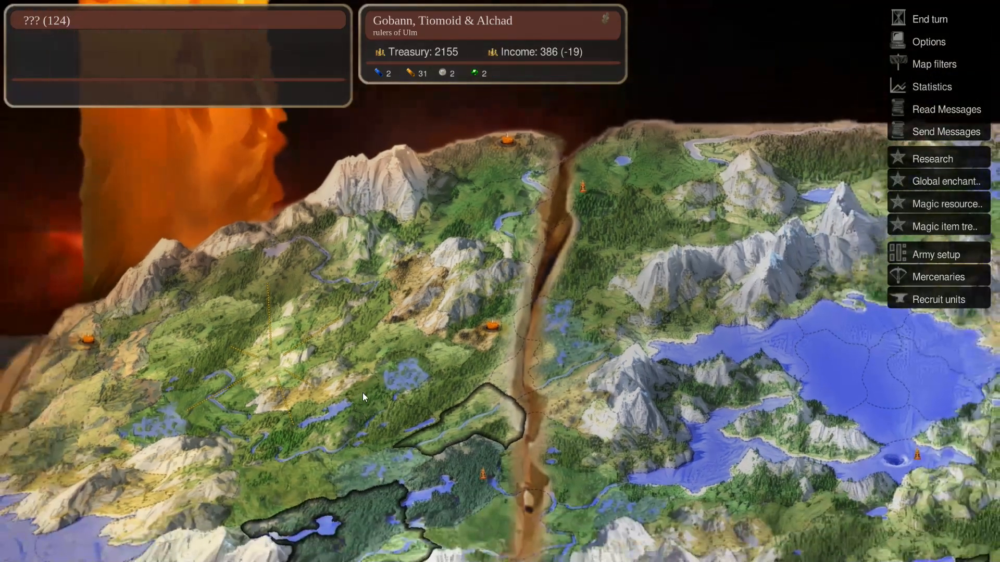
Step: Quit the game without saving and start creating a new world
key(Escape)
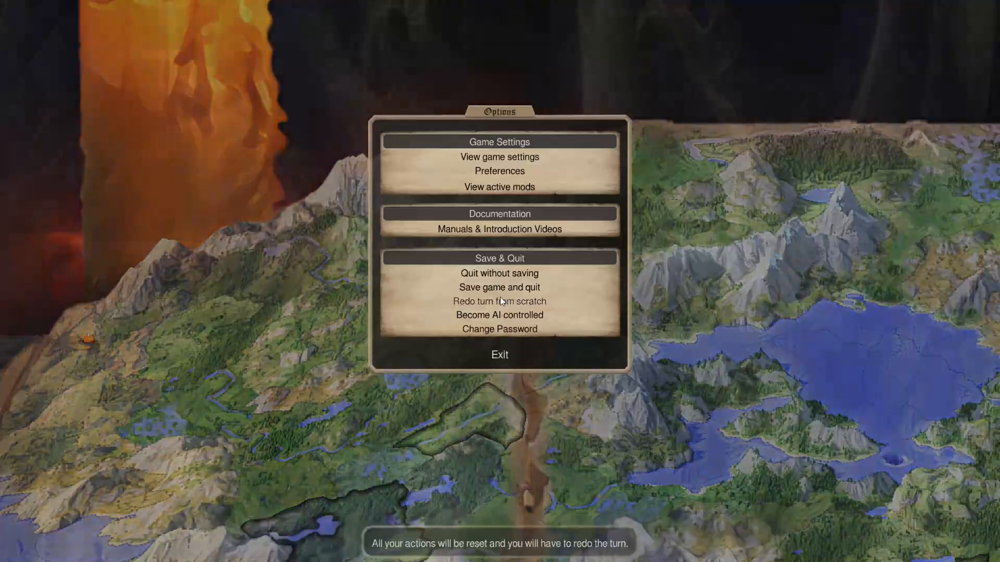
click(500, 272)
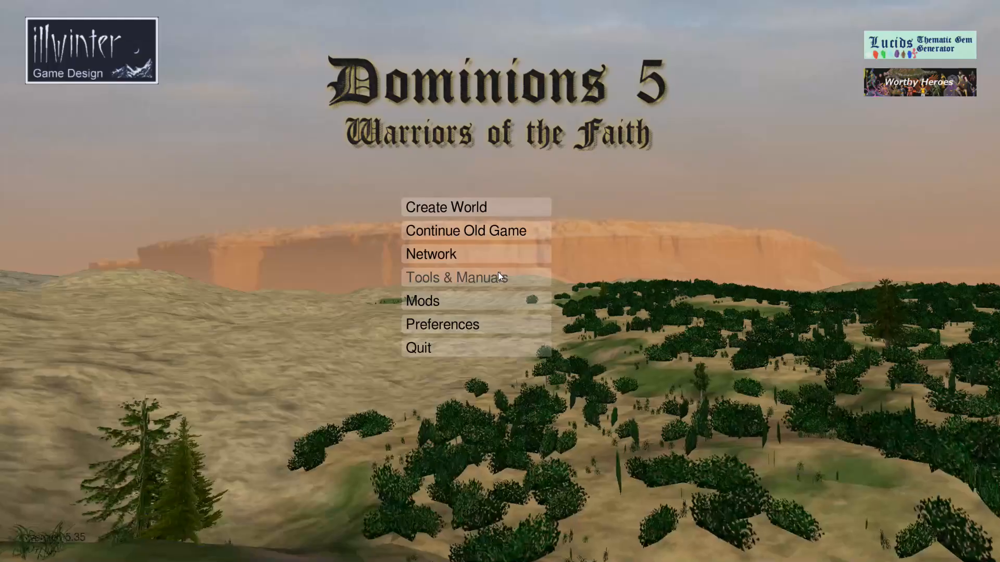
click(457, 206)
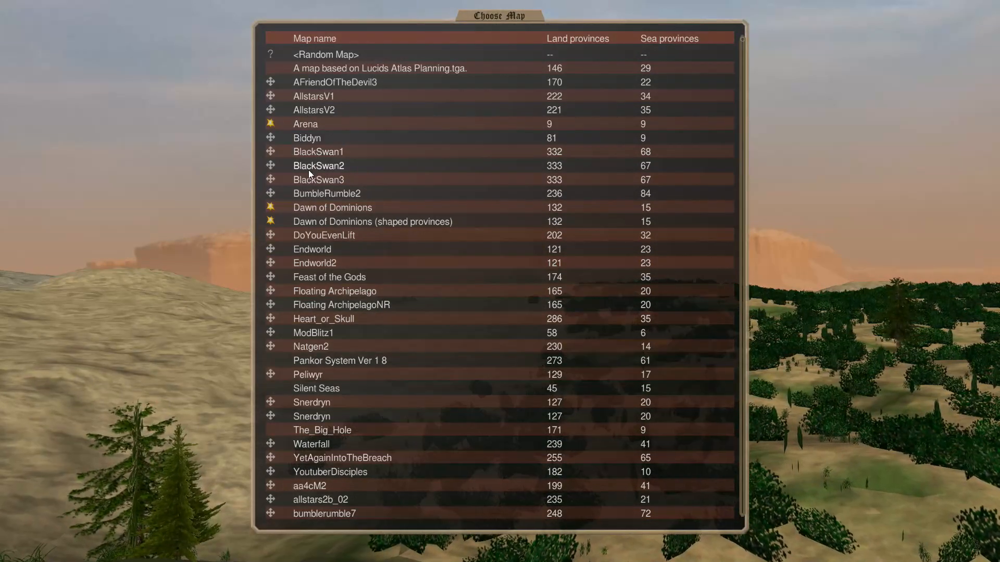
Step: Browse the available maps and choose "A map based on Lucids Atlas Planning.tga." for the new world
scroll(308, 167, down, 3)
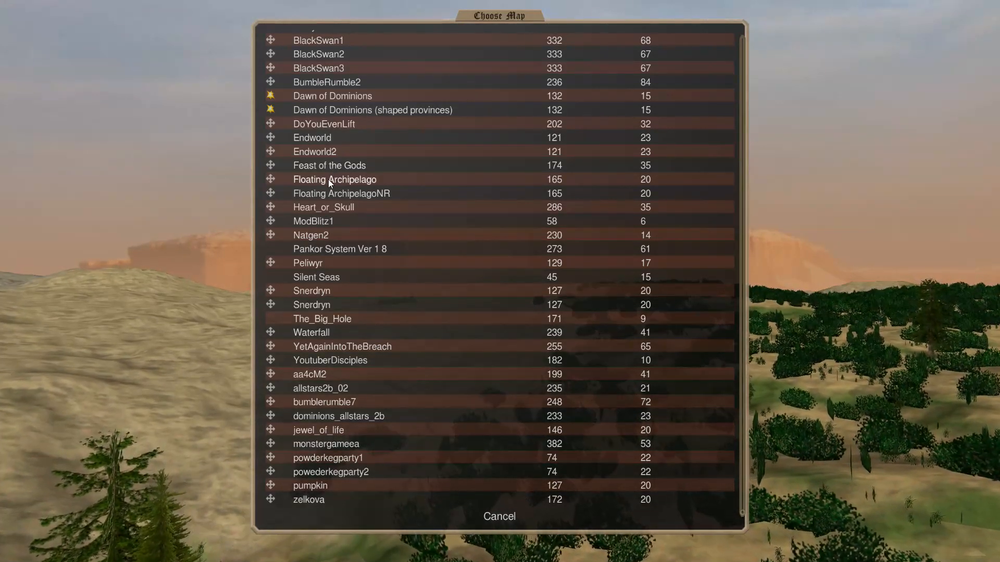
scroll(329, 179, up, 3)
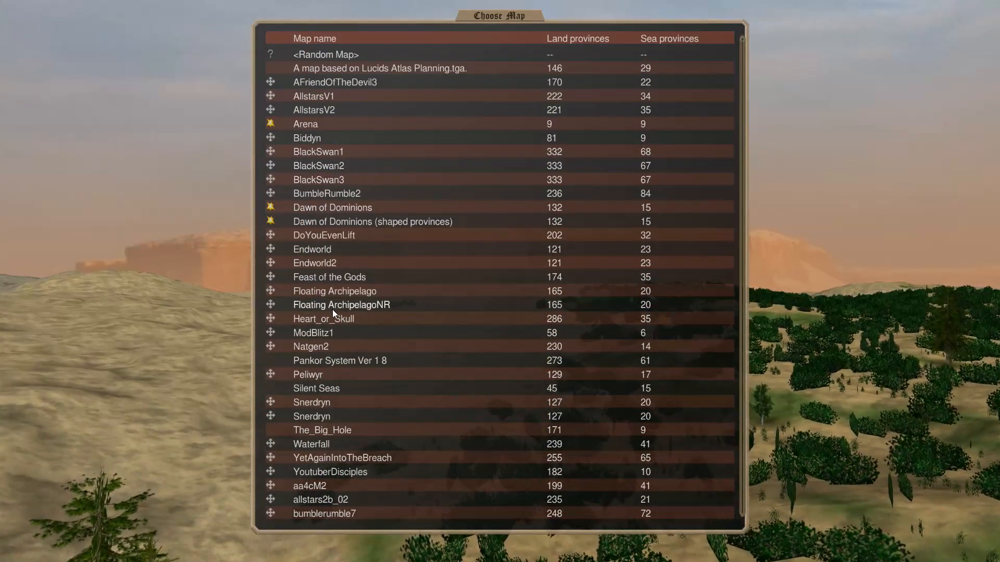
scroll(315, 298, down, 1)
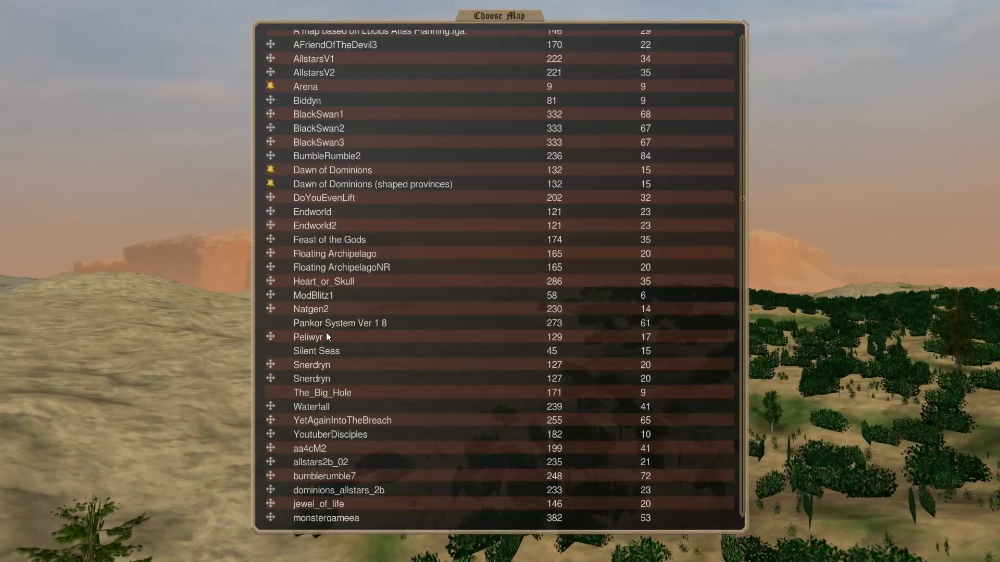
scroll(310, 429, down, 2)
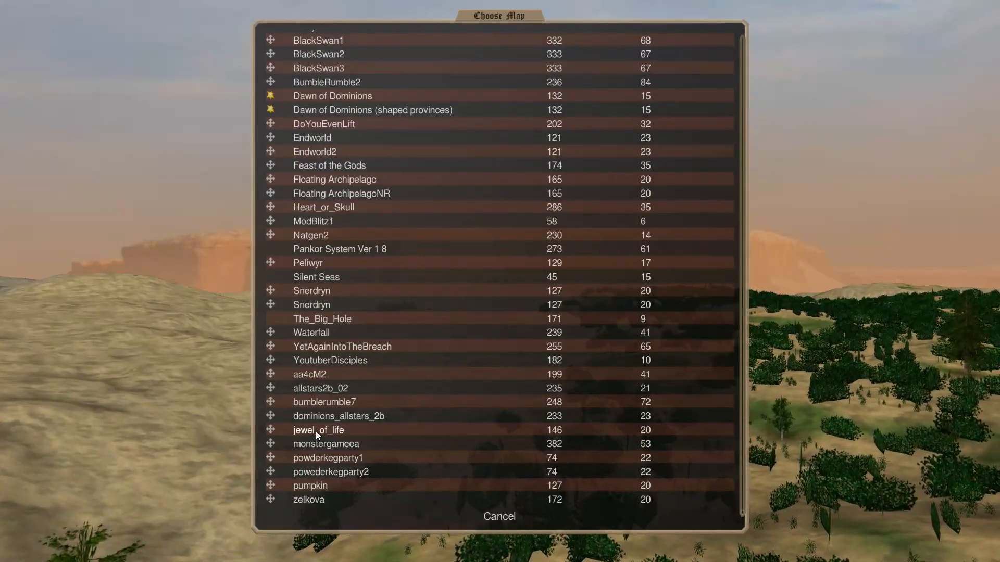
scroll(320, 397, up, 1)
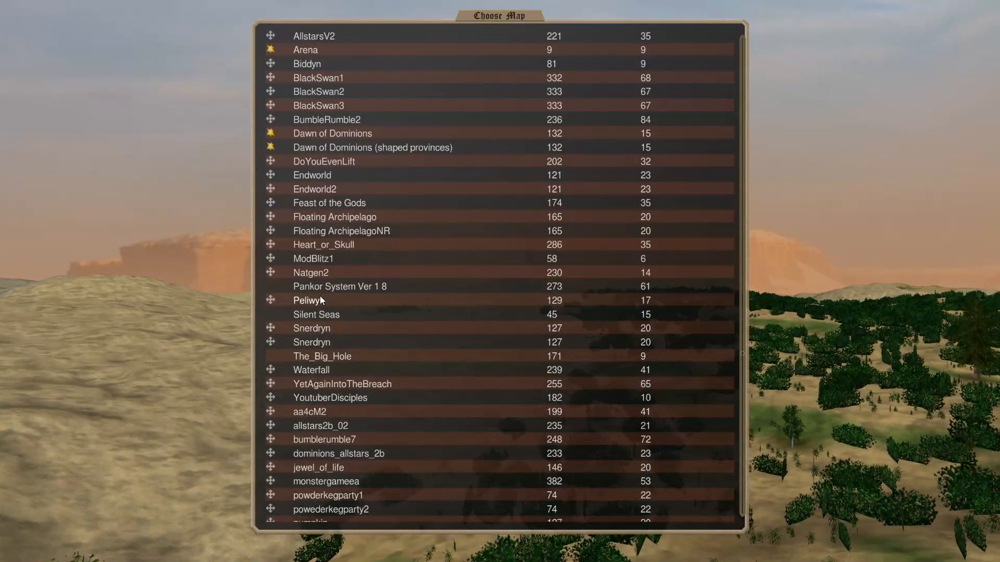
scroll(320, 296, down, 1)
scroll(321, 295, up, 3)
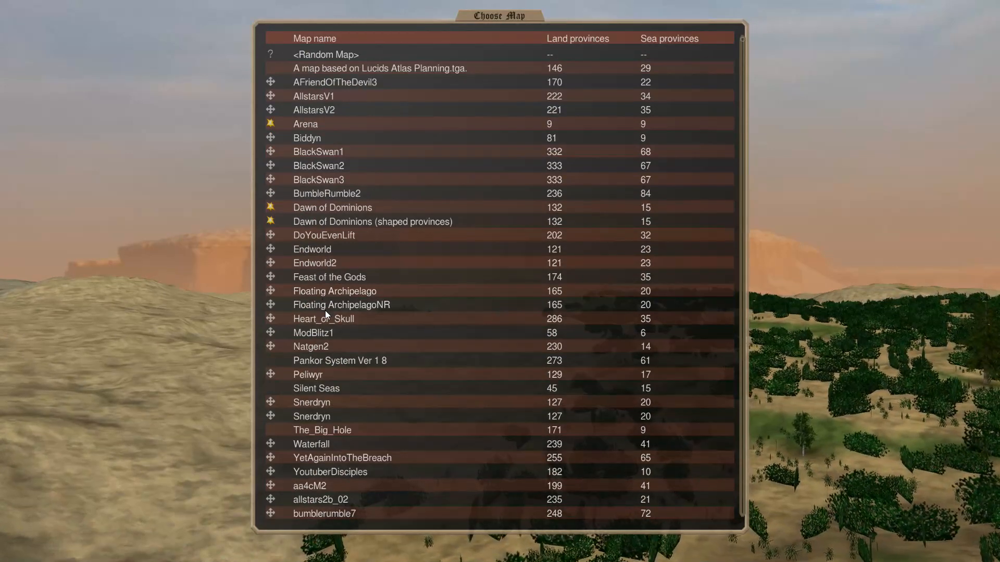
click(381, 69)
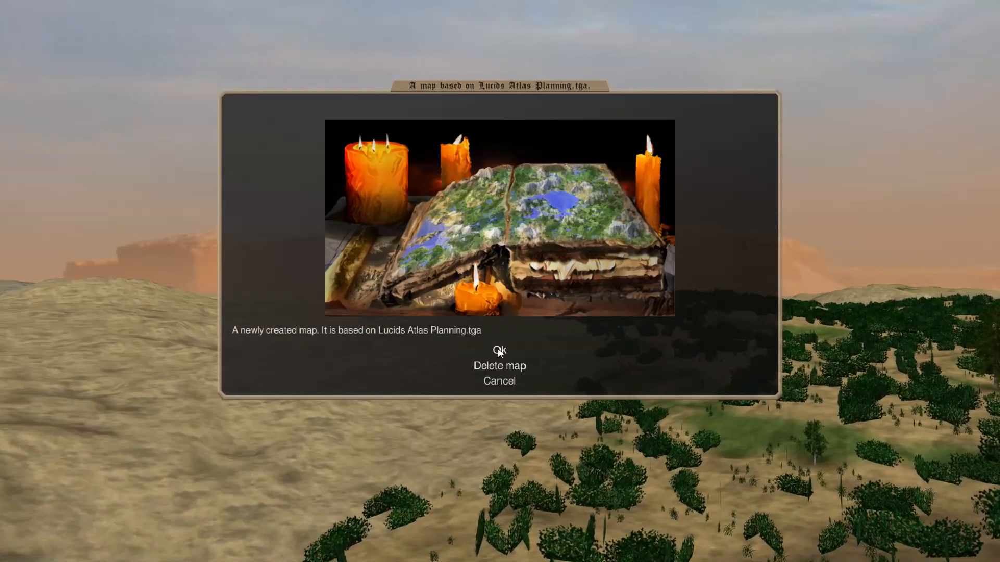
click(499, 349)
Step: Name the new game a, accept the default setup choices, and proceed past Eriu's nation description
text(aa)
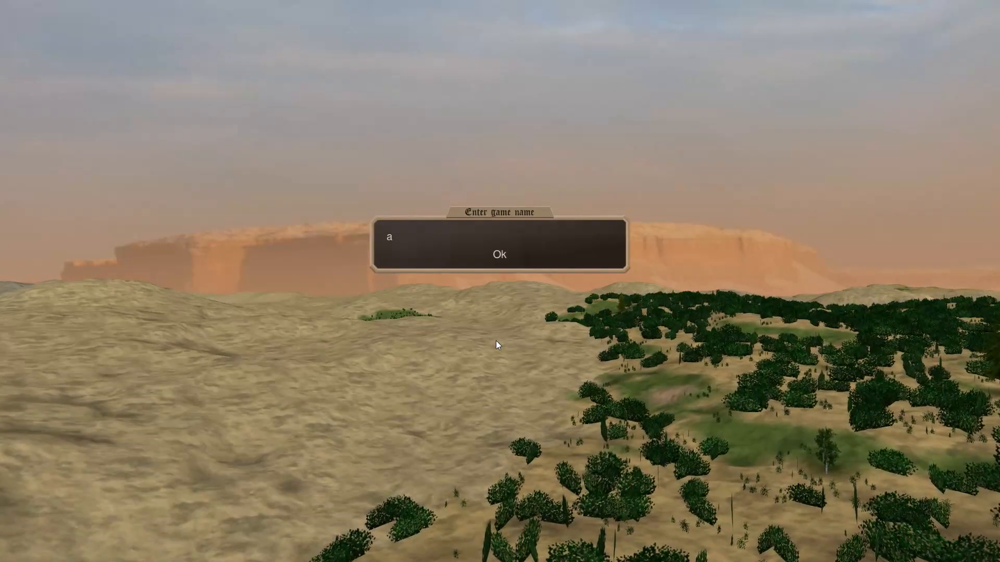
key(Return)
key(Return)
key(Return)
key(Return)
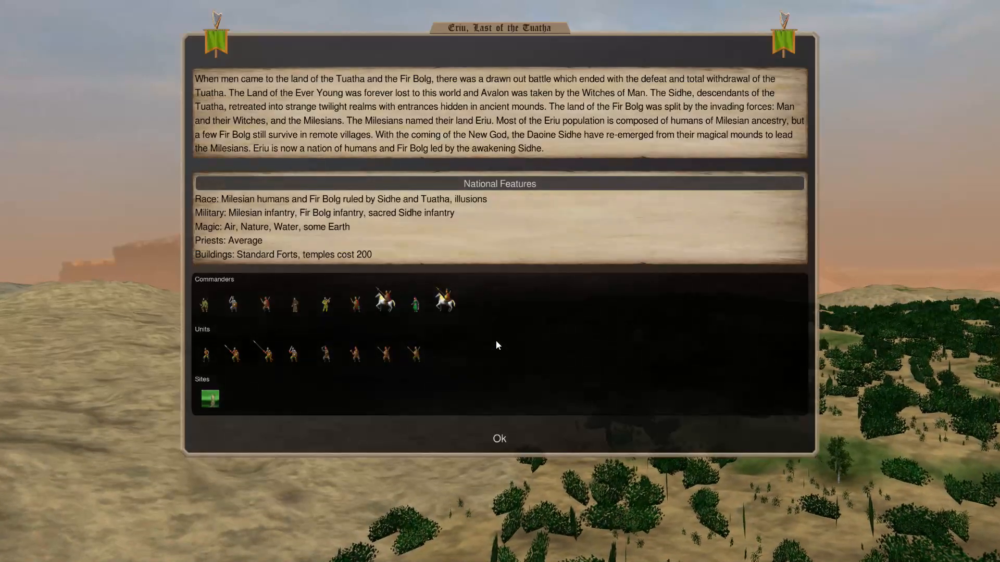
key(Return)
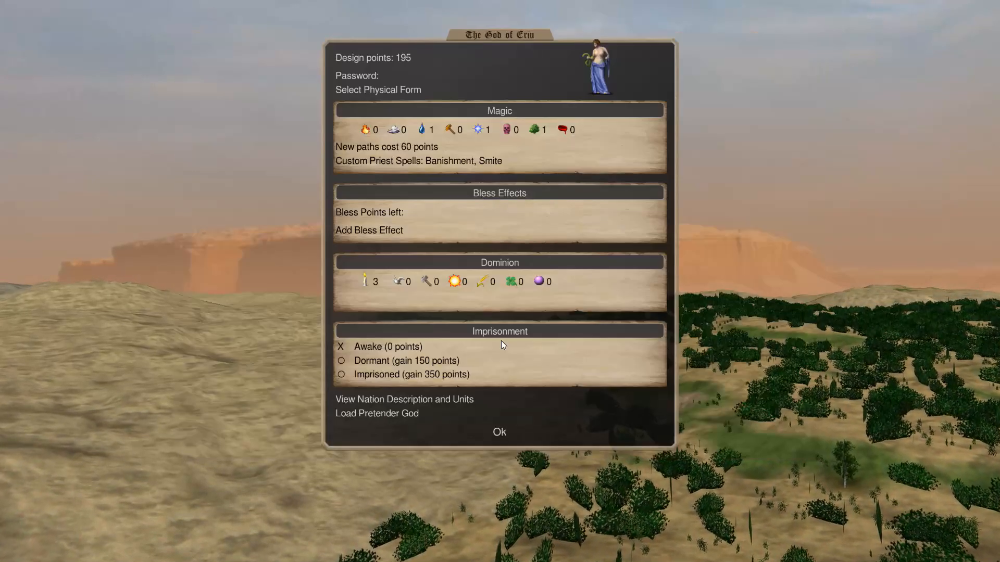
Step: Accept Eriu's default pretender god and the default game settings, create the world, and go to its map
click(499, 432)
click(504, 249)
click(500, 251)
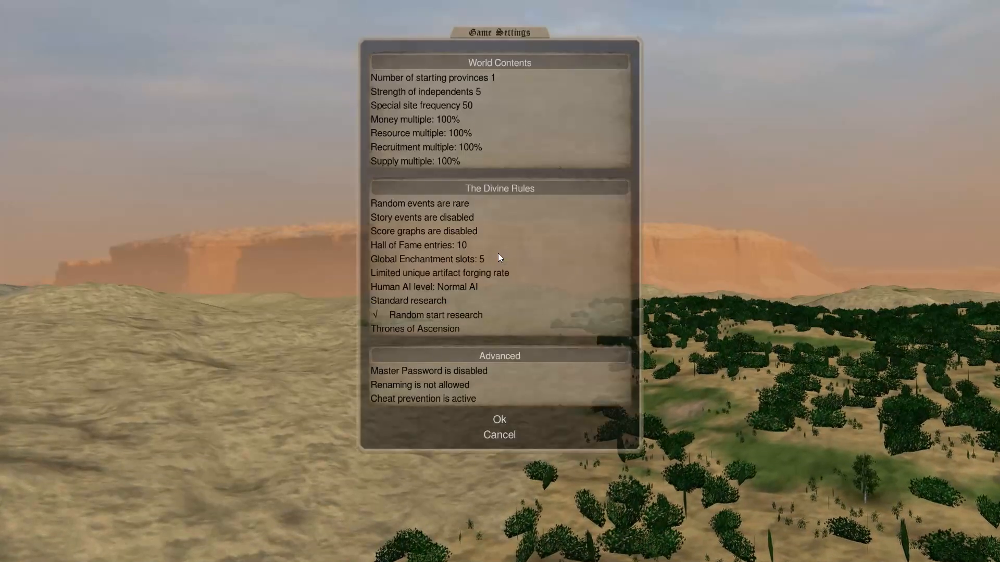
click(501, 417)
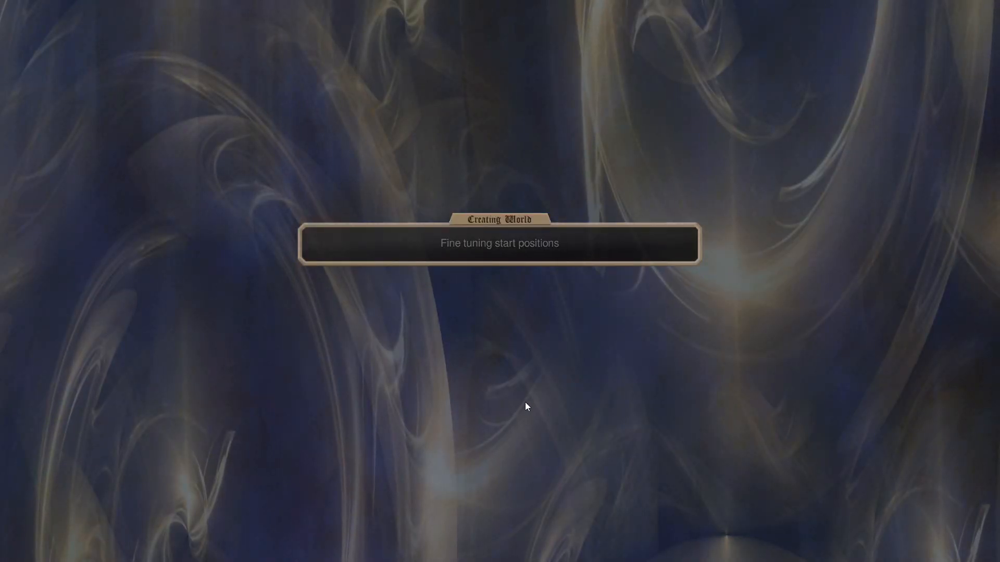
key(Escape)
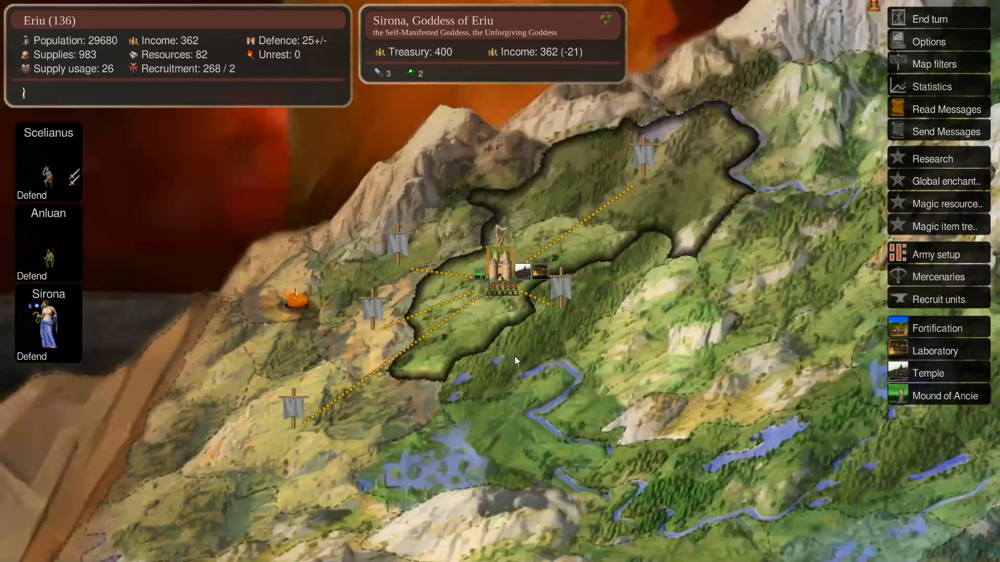
Step: Examine the map around Eriu's capital and the province Tuesday's Tragedy, and view the whole left page
scroll(537, 365, down, 2)
scroll(532, 367, up, 3)
click(330, 354)
scroll(334, 361, down, 5)
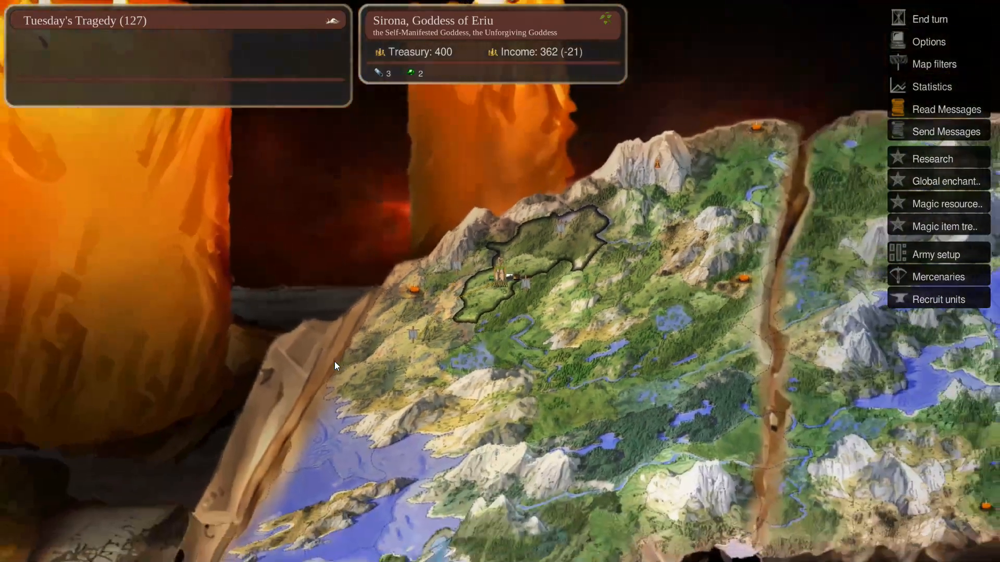
scroll(334, 362, down, 5)
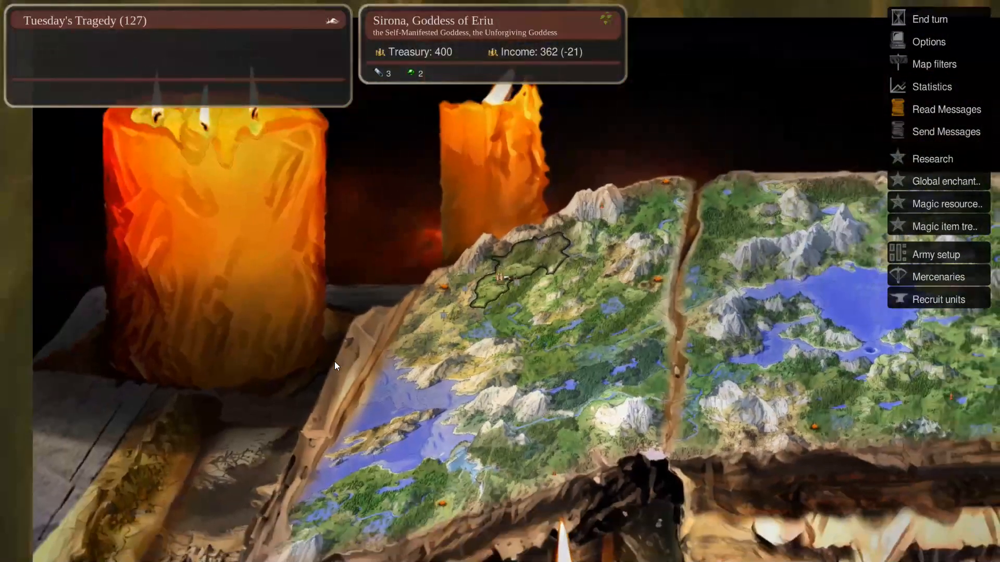
Step: Inspect the connections of Nasajin's Hollow and province 125 beside Eriu's capital, and the land toward the book's spine
scroll(354, 380, up, 5)
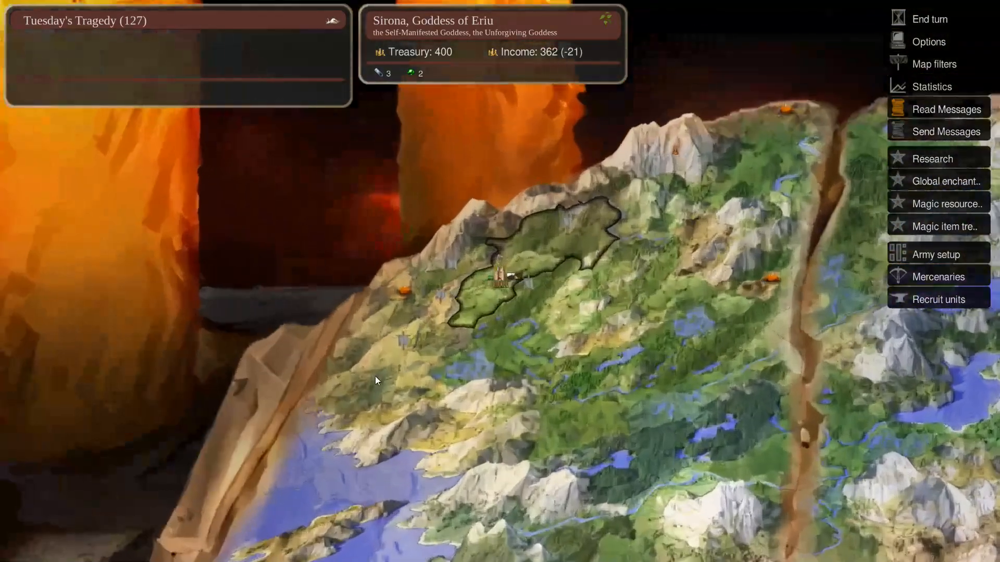
click(478, 318)
scroll(529, 315, up, 3)
click(529, 315)
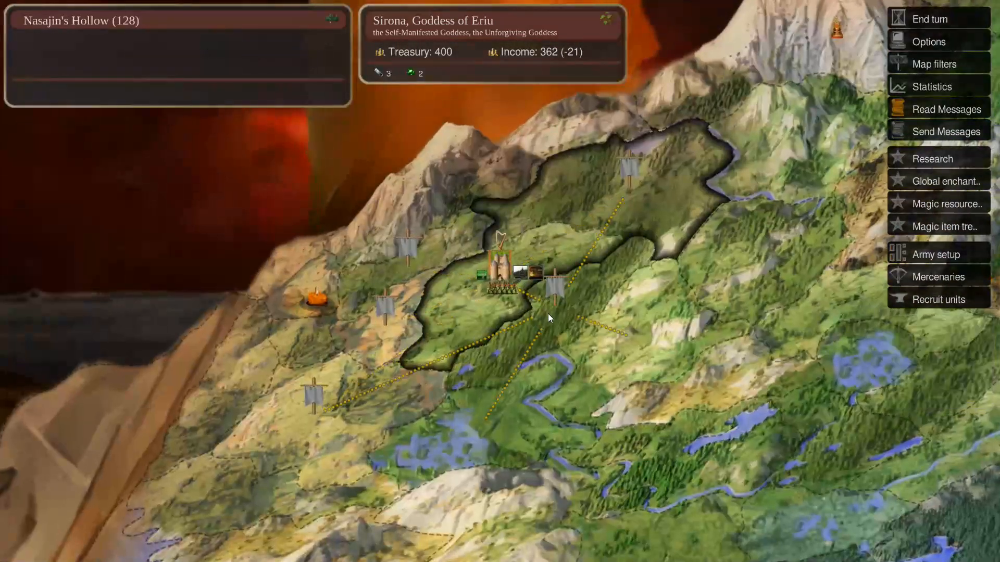
mouse_move(997, 328)
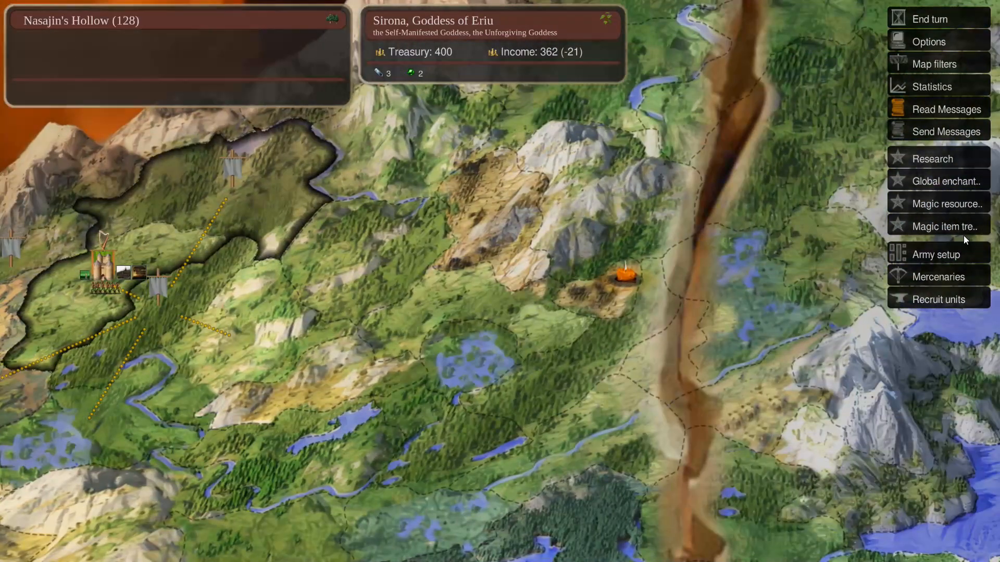
scroll(958, 236, down, 5)
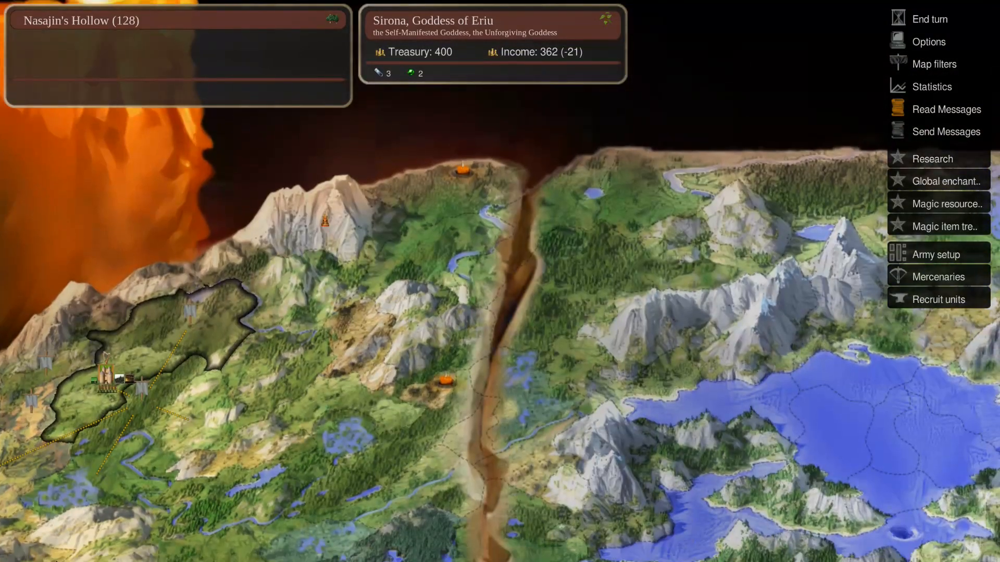
mouse_move(2, 560)
click(366, 238)
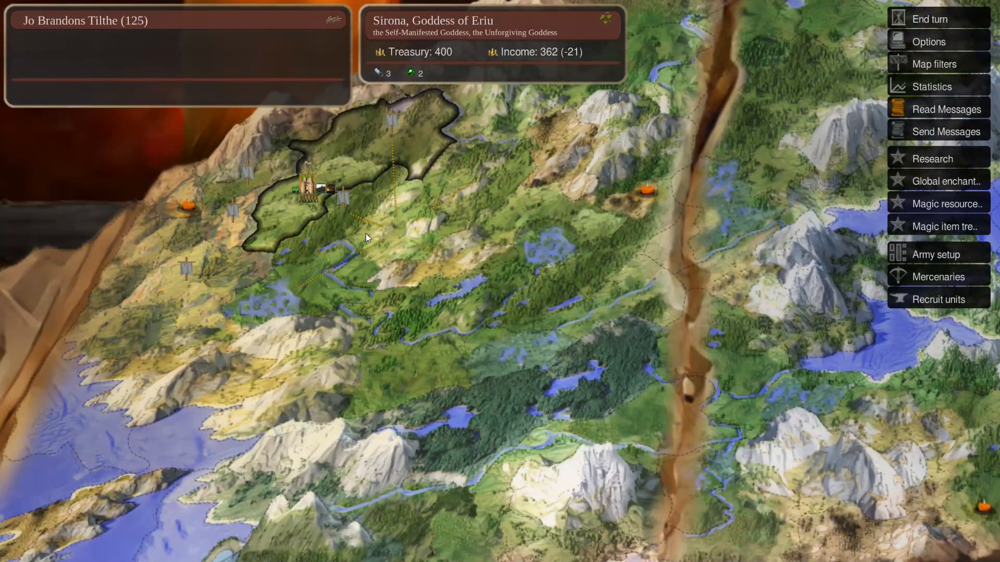
mouse_move(271, 561)
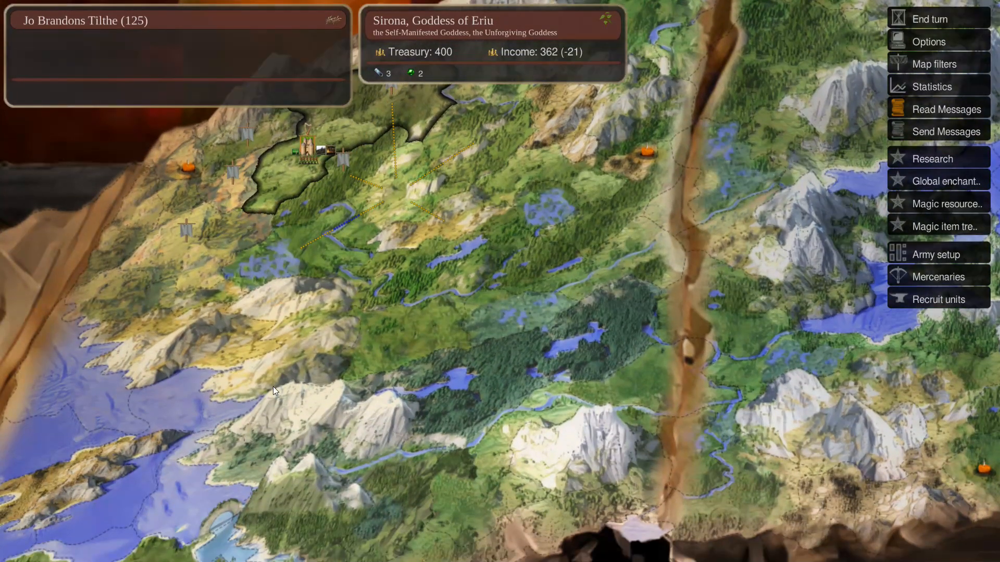
Step: Examine province 104, the left page's lower edge and front candle, and the connections of candle province 174
scroll(367, 298, up, 3)
click(393, 252)
scroll(394, 253, down, 5)
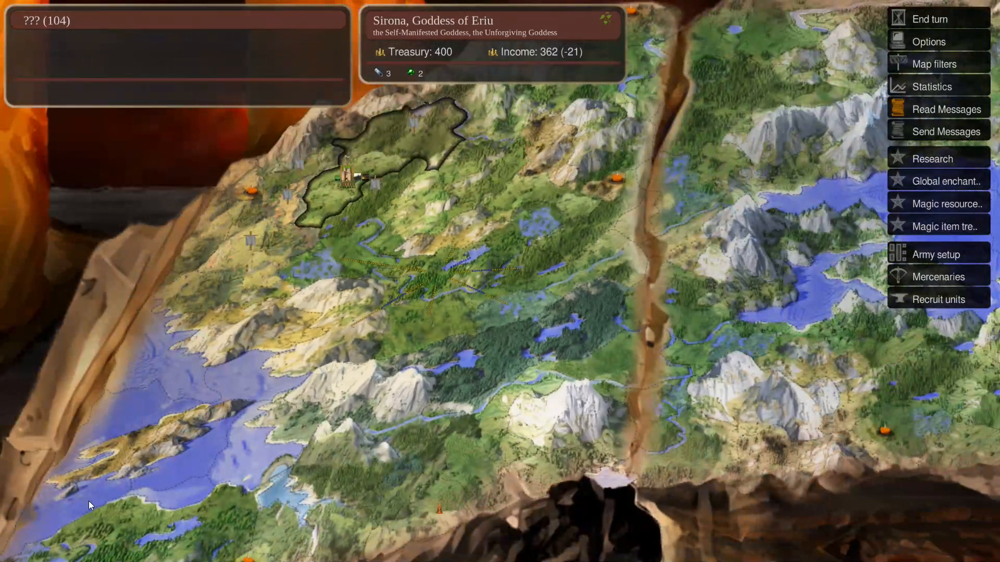
mouse_move(1, 559)
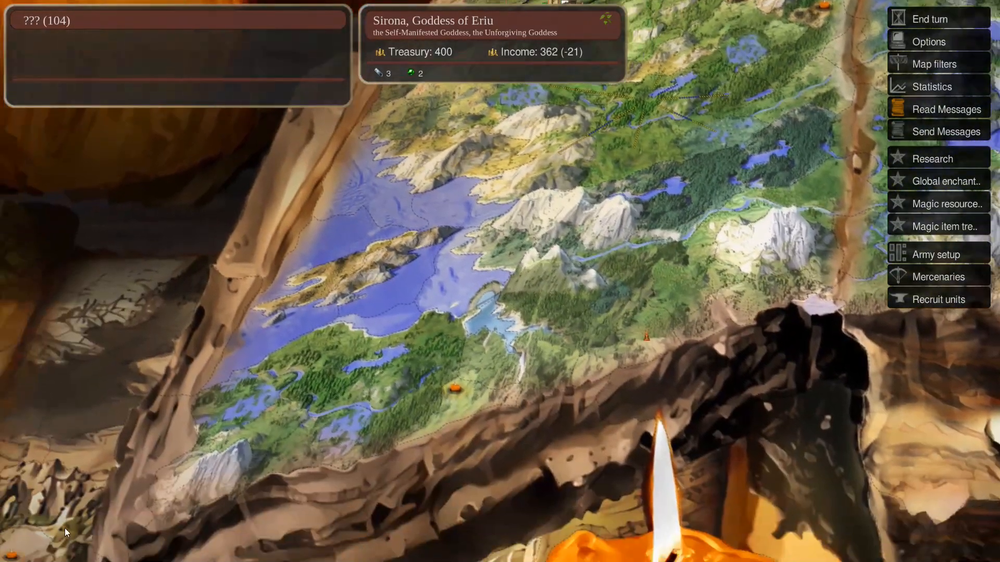
click(333, 467)
mouse_move(386, 561)
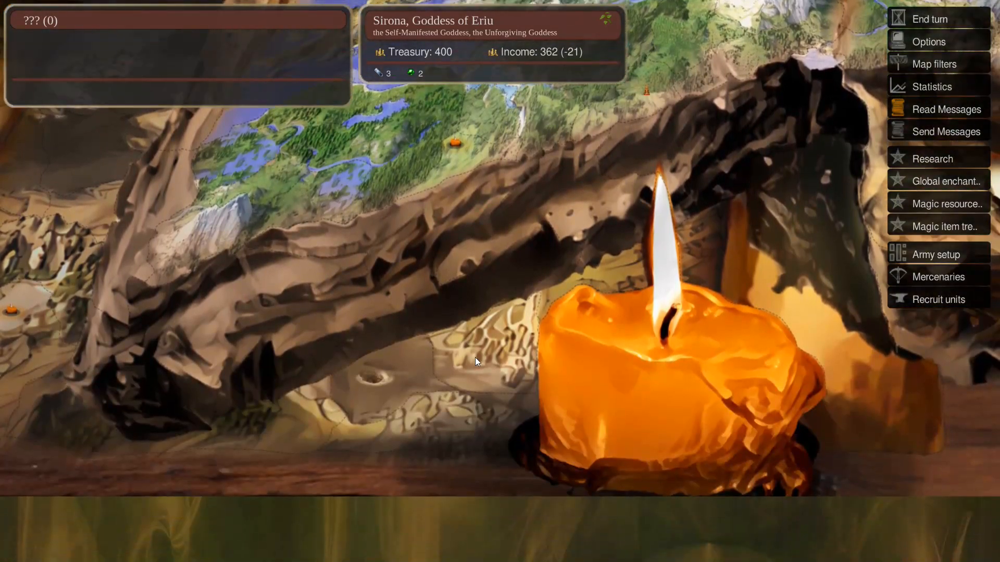
scroll(475, 357, down, 4)
click(541, 299)
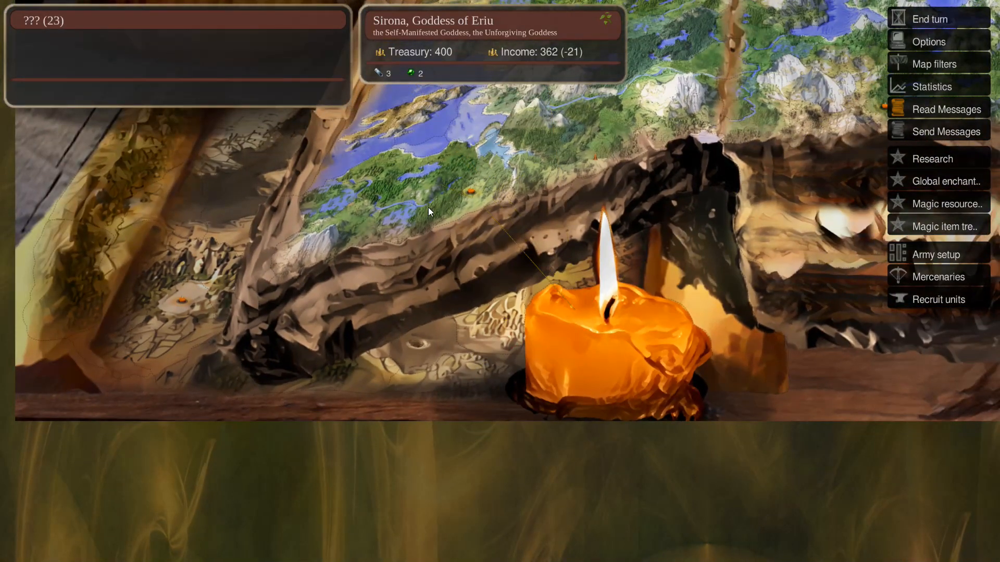
mouse_move(417, 1)
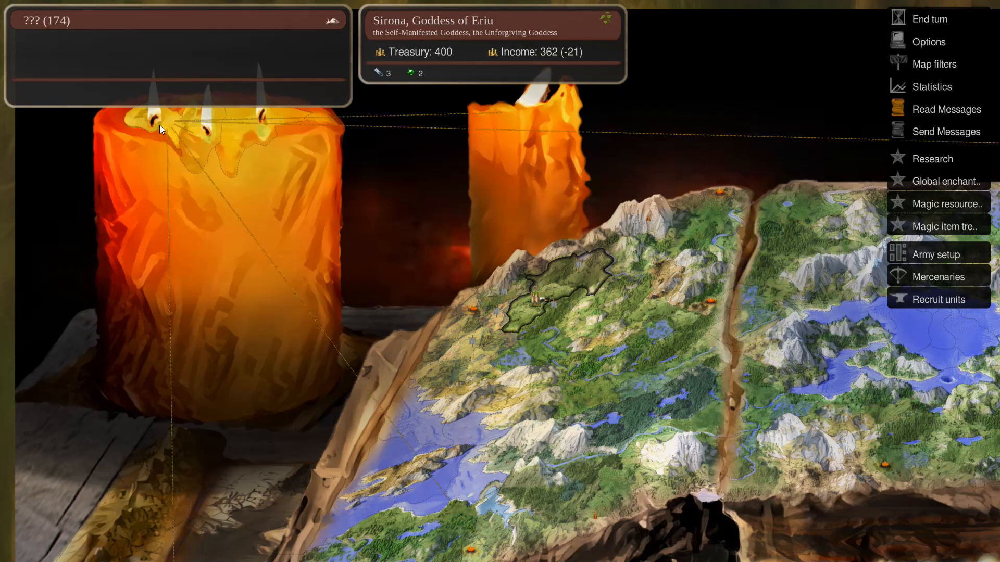
Step: View the whole book map, and select Eriu's capital province to inspect its details
scroll(375, 217, down, 5)
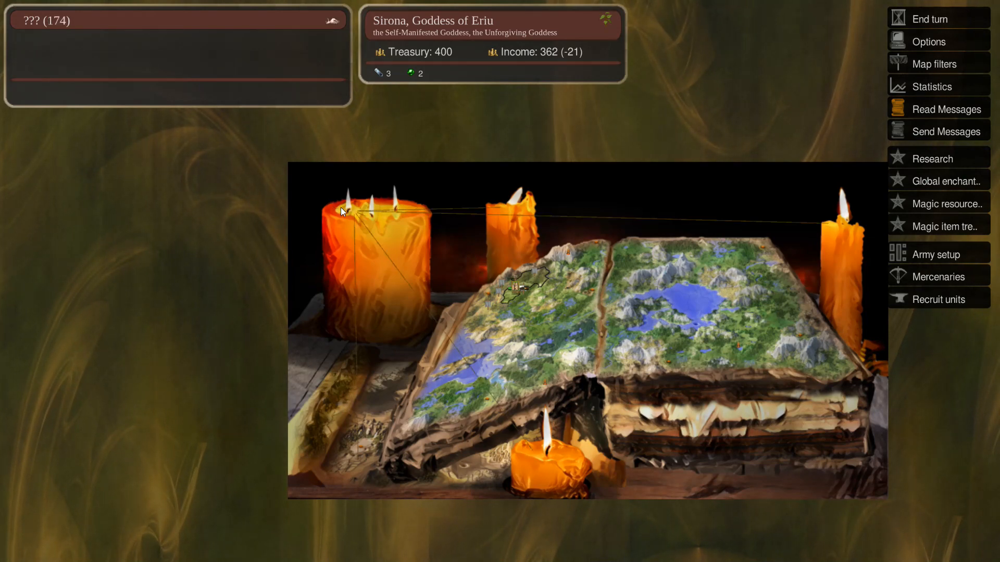
scroll(495, 248, up, 5)
scroll(494, 248, up, 5)
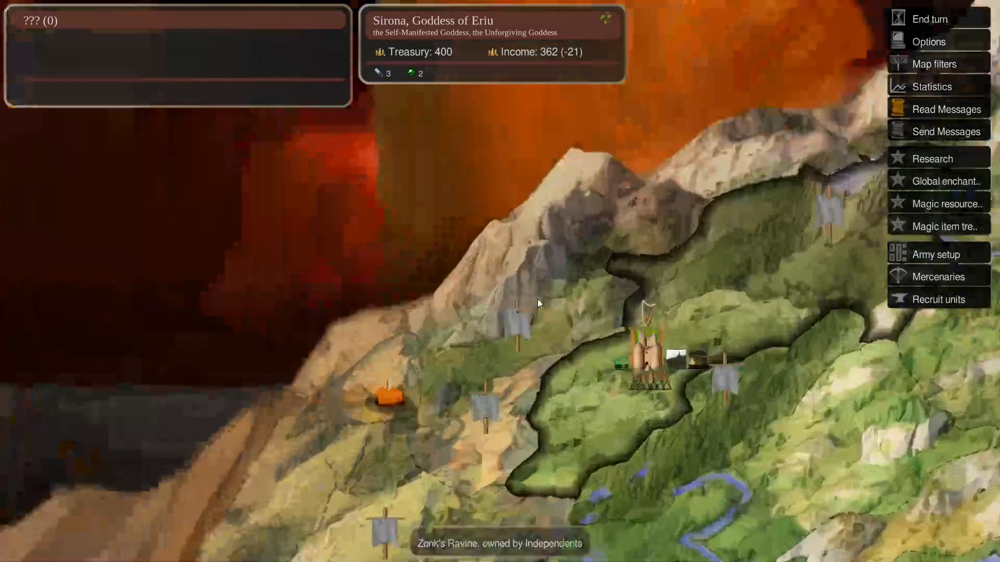
click(566, 466)
scroll(583, 528, down, 5)
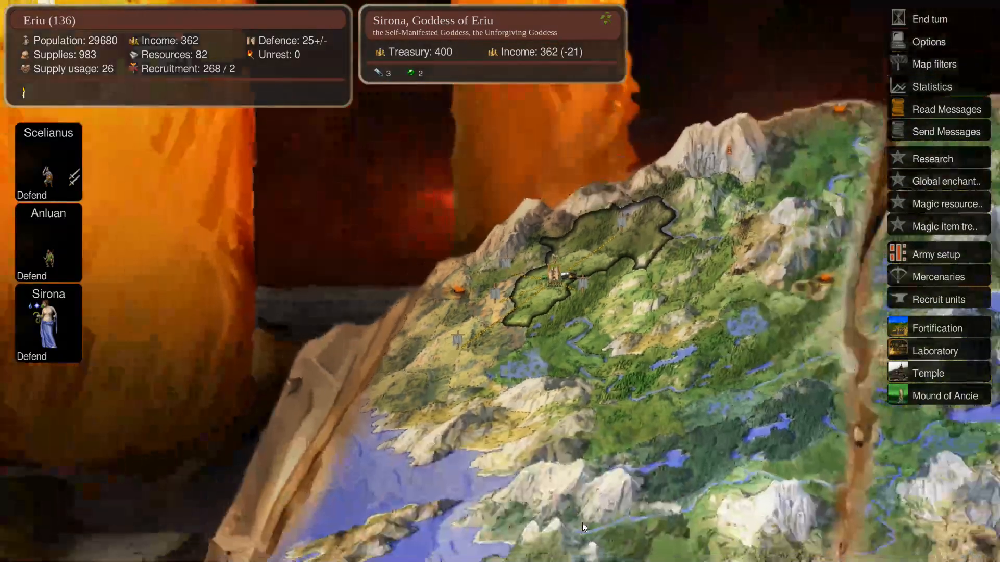
Step: Check the land and river connections from Nasajin's Hollow, province 125 and province 104 south of Eriu
scroll(578, 520, up, 4)
click(534, 428)
click(605, 403)
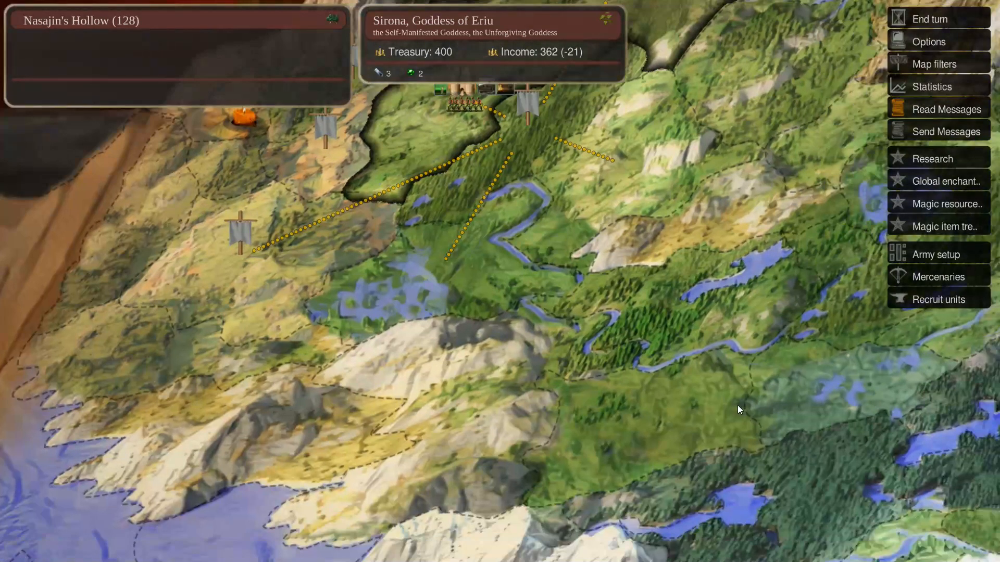
click(582, 244)
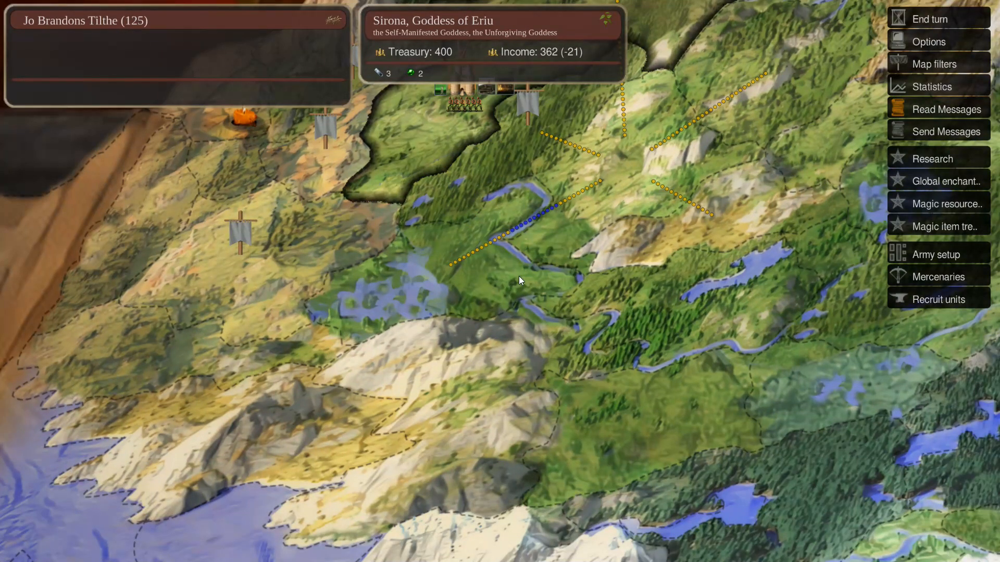
click(570, 279)
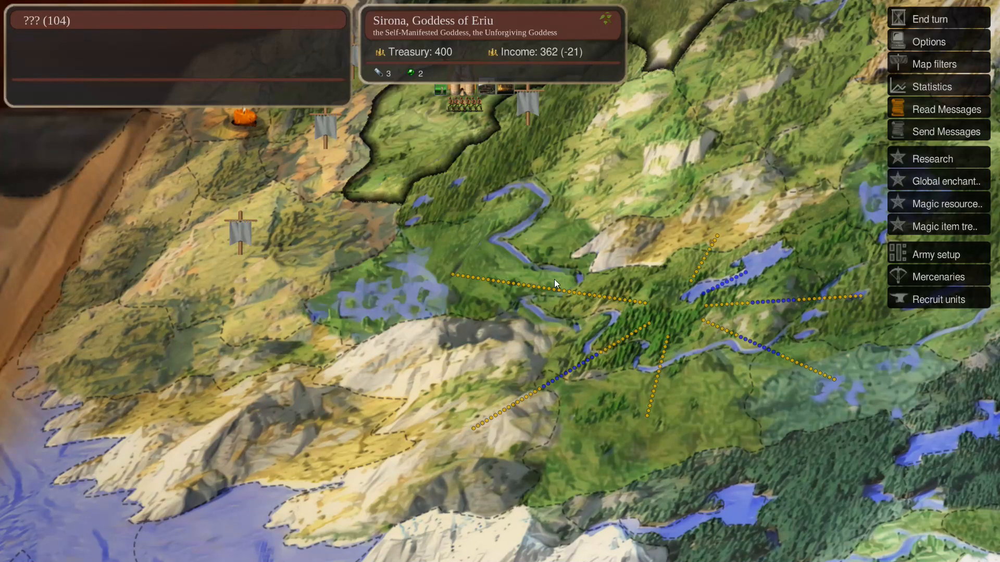
Step: Check the connections of Perun's Peak and province 146, and the terrain along the book's spine
mouse_move(998, 7)
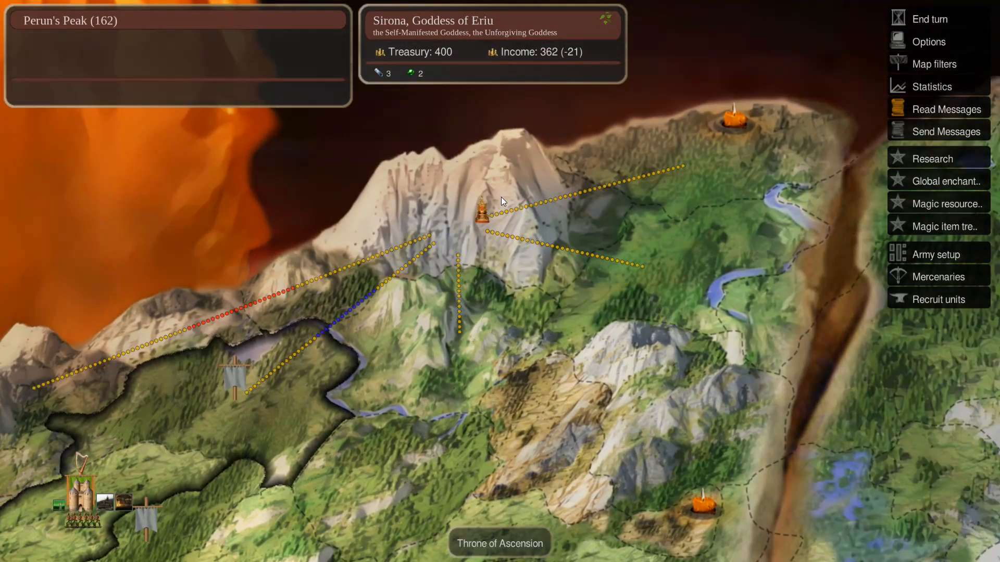
mouse_move(999, 560)
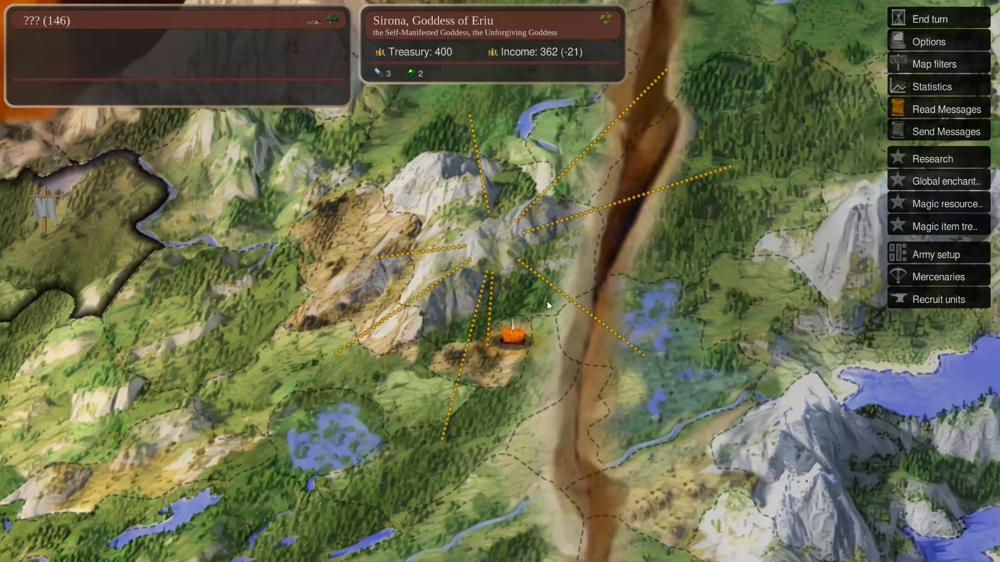
mouse_move(235, 561)
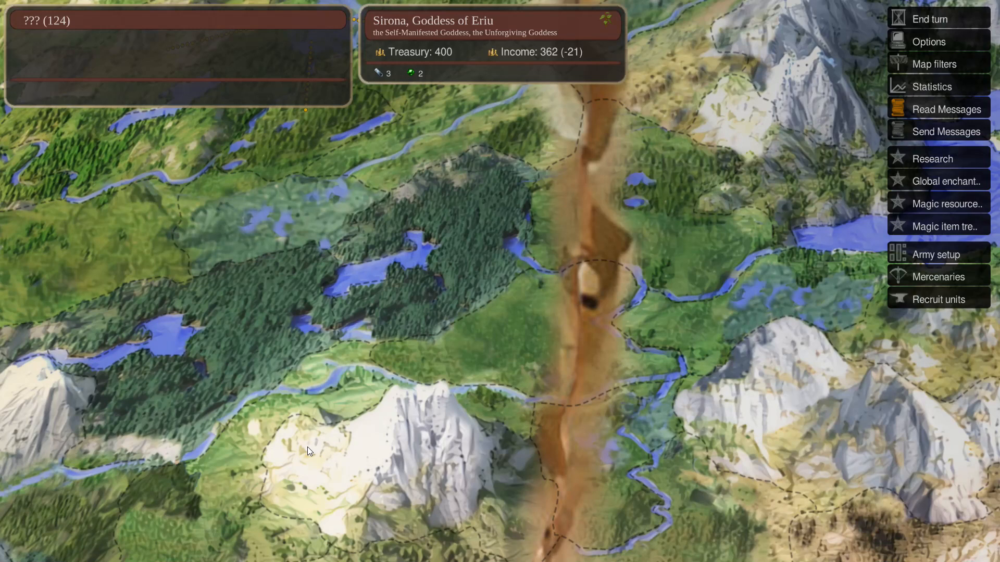
Step: Examine the overall look of the book map, including both pages, the lower book edge and the surrounding candles
scroll(404, 348, down, 10)
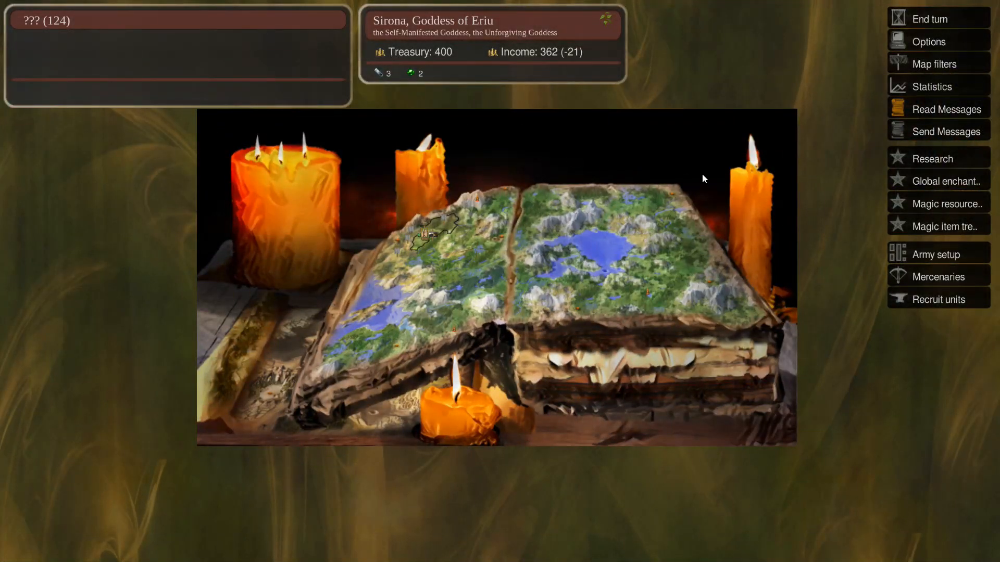
scroll(481, 353, up, 10)
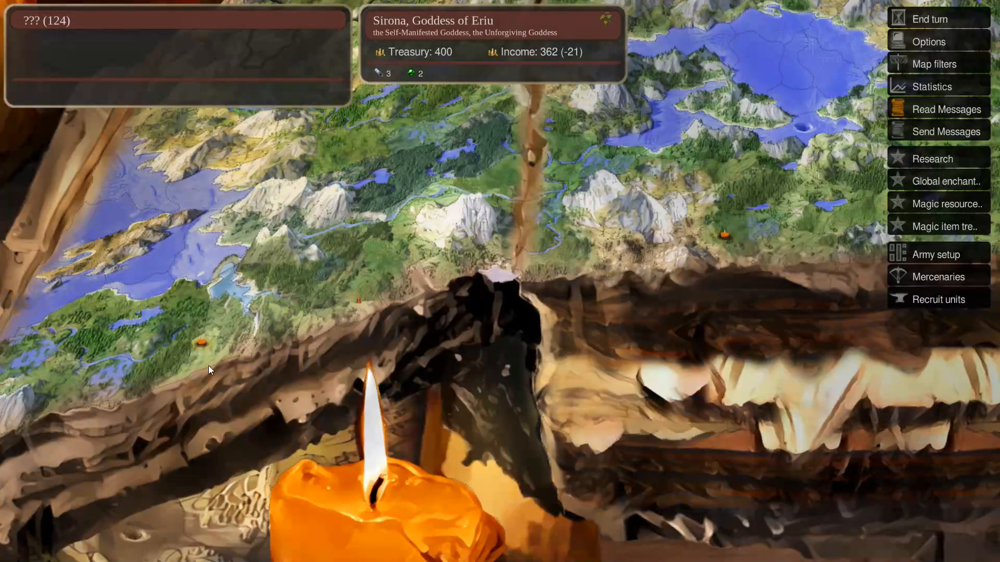
scroll(208, 350, up, 5)
scroll(141, 403, down, 10)
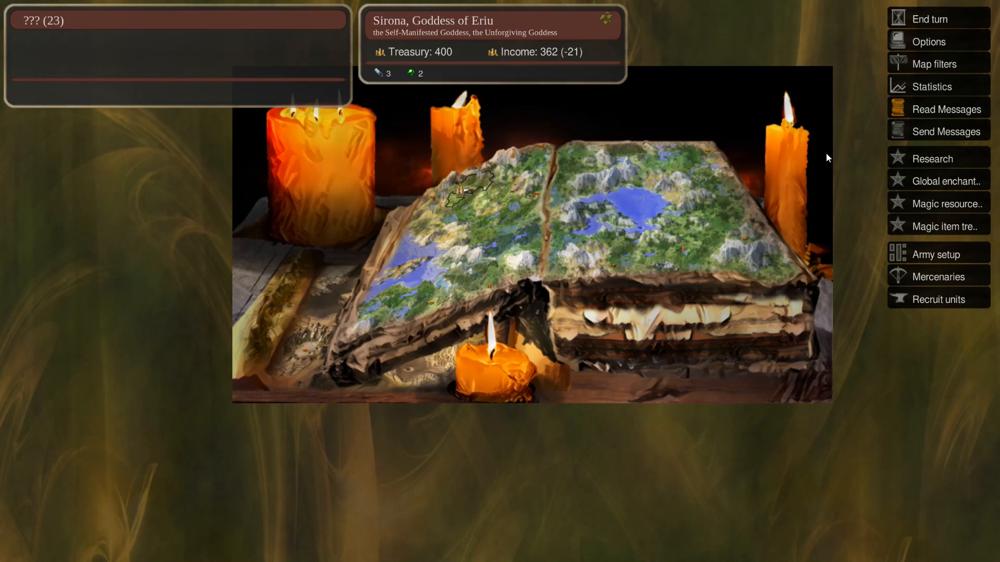
scroll(683, 100, up, 5)
scroll(667, 129, down, 5)
scroll(499, 19, up, 3)
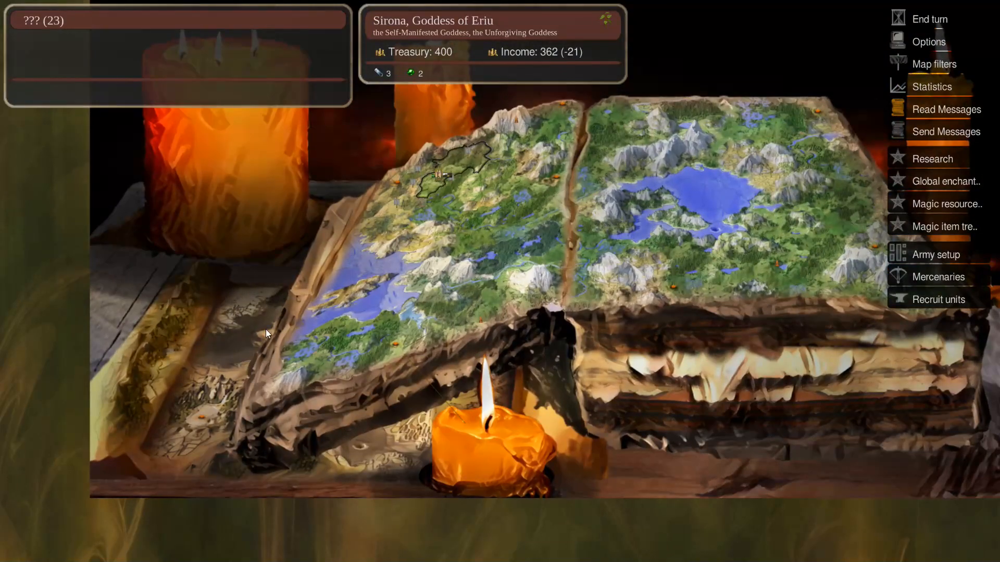
scroll(752, 144, down, 4)
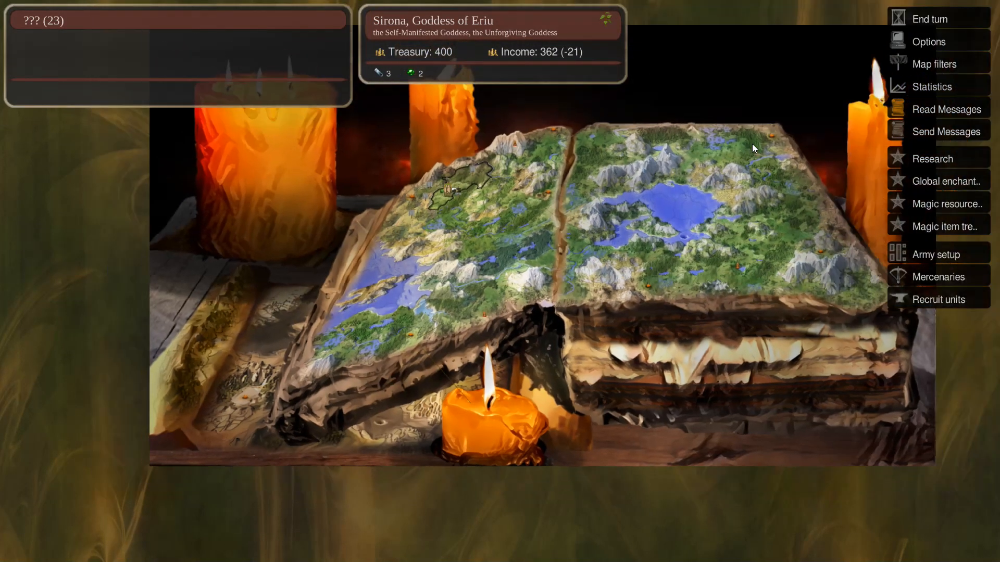
scroll(752, 142, up, 6)
Step: Inspect the connections of candle provinces 172 and 165, and view the lake area on the right page
mouse_move(712, 1)
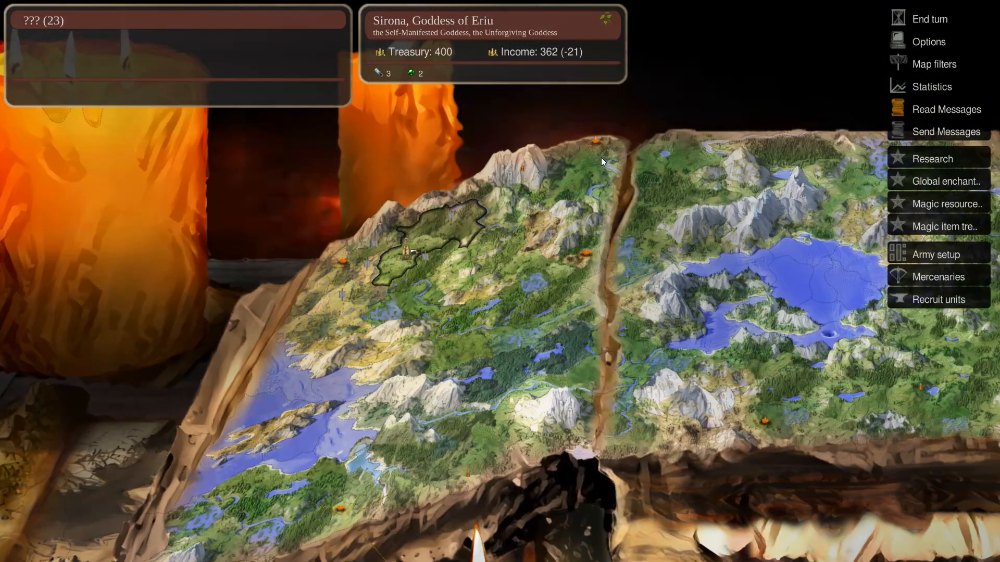
scroll(339, 260, down, 2)
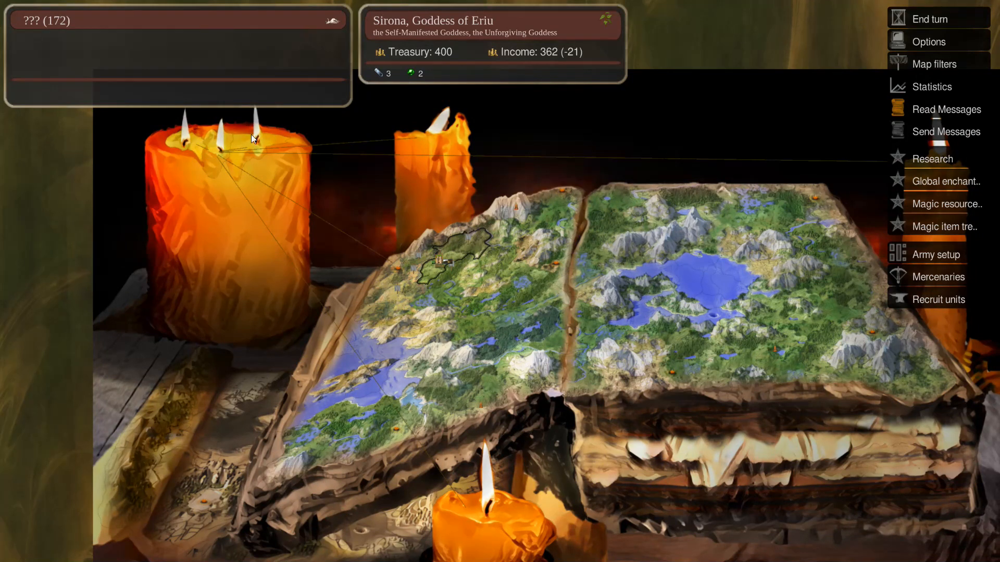
mouse_move(999, 133)
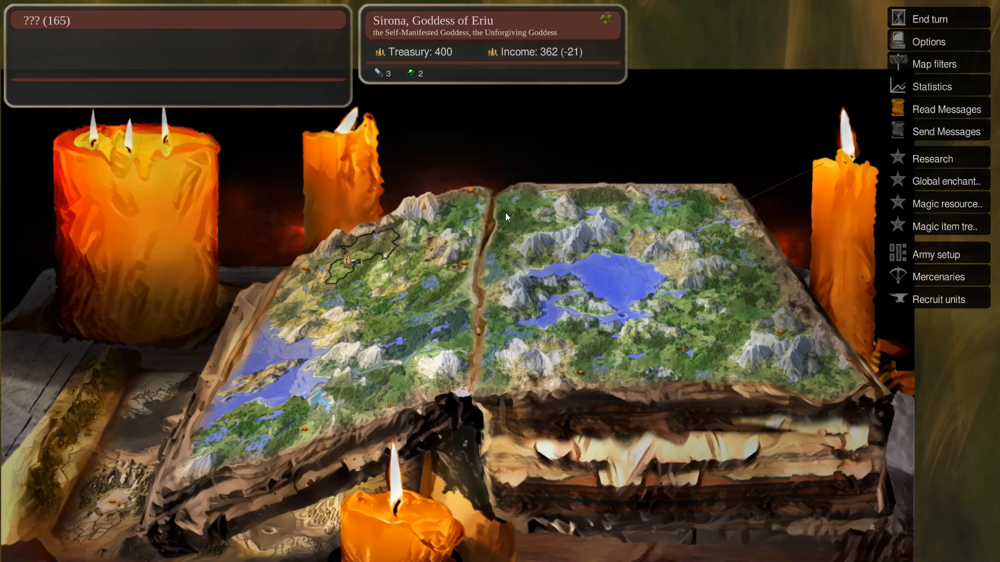
scroll(506, 212, up, 2)
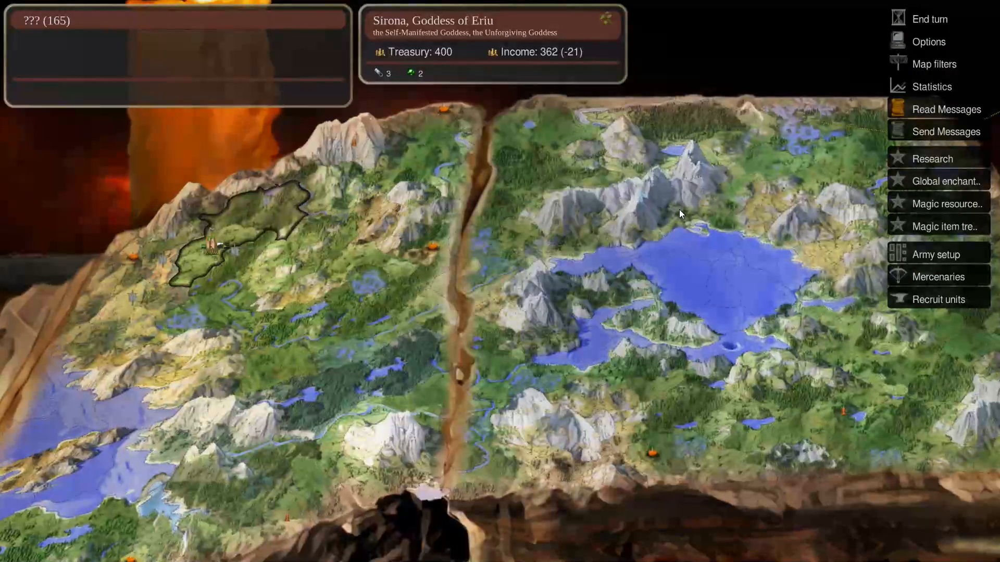
Step: Open the game's options
key(Escape)
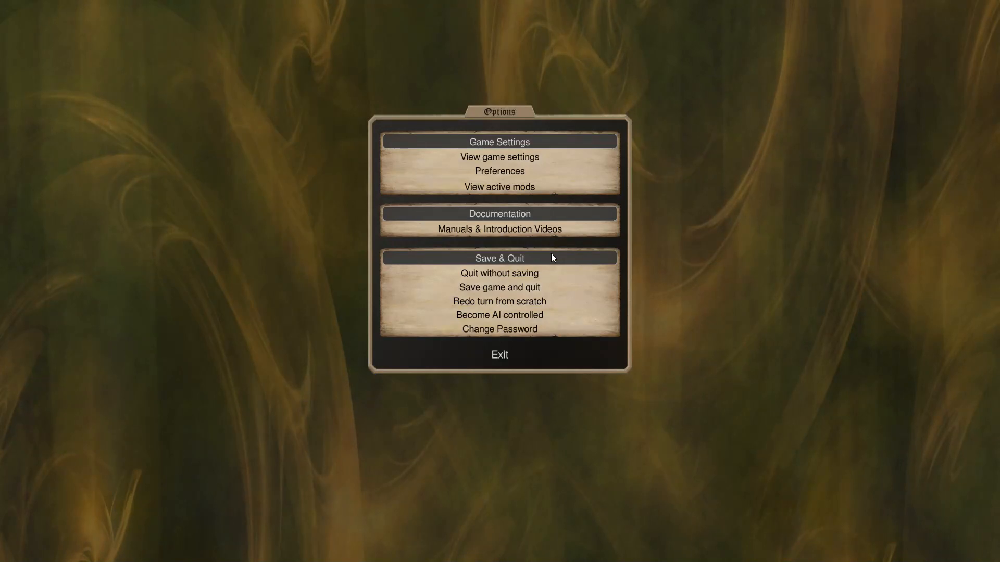